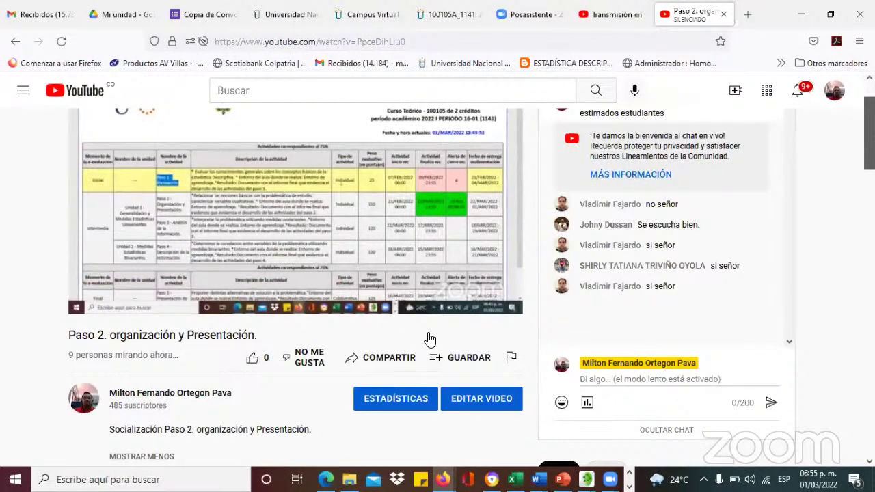
# Step: Switch to the Paso 2 activity guide in Word and go to the Actividad 2. Ficha Técnica section
pyautogui.moveTo(536, 479)
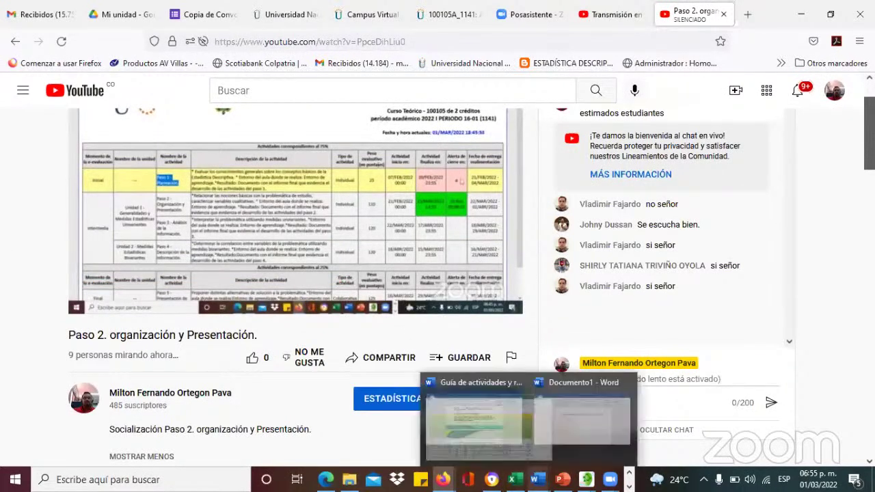
pyautogui.click(502, 448)
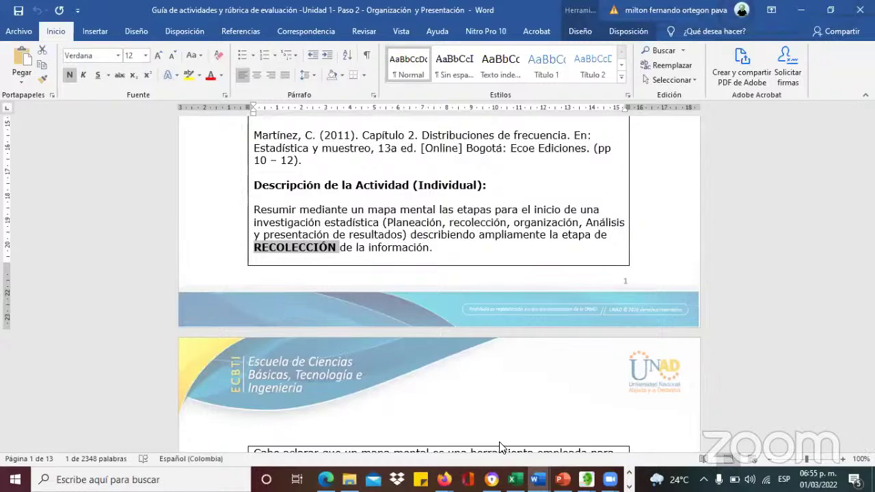
pyautogui.click(499, 446)
pyautogui.scroll(-3, 499, 447)
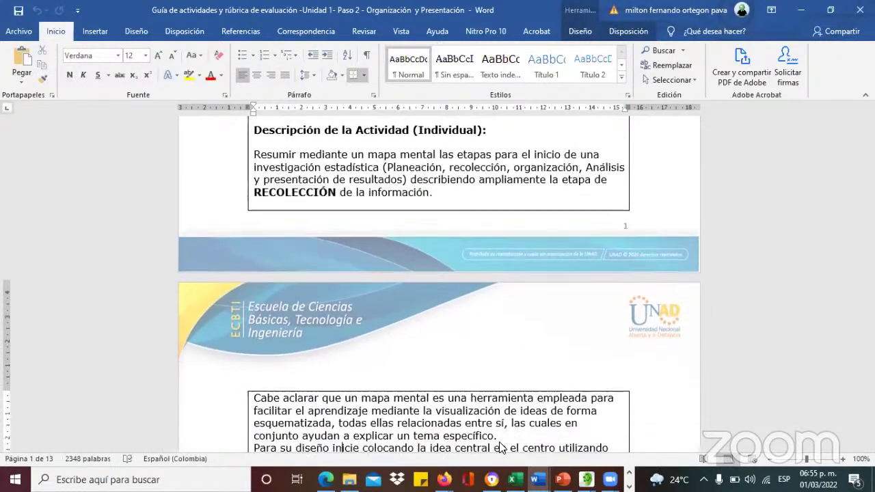
pyautogui.scroll(-20, 498, 447)
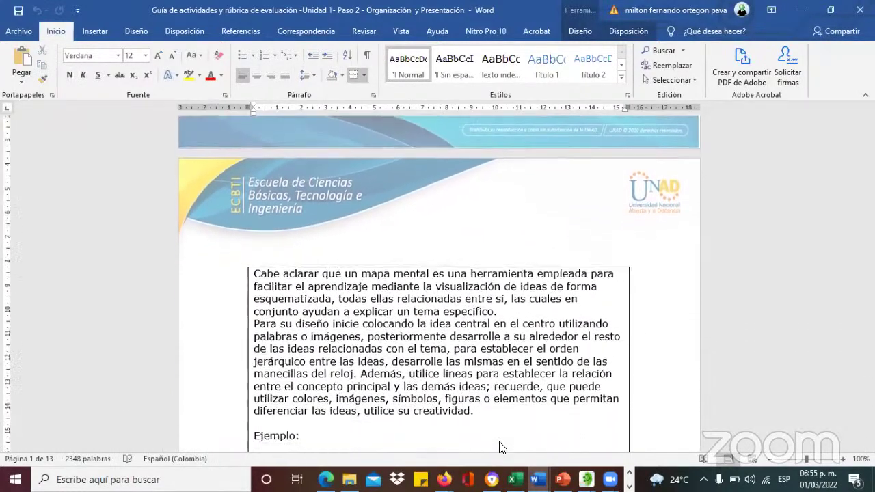
pyautogui.scroll(-5, 498, 447)
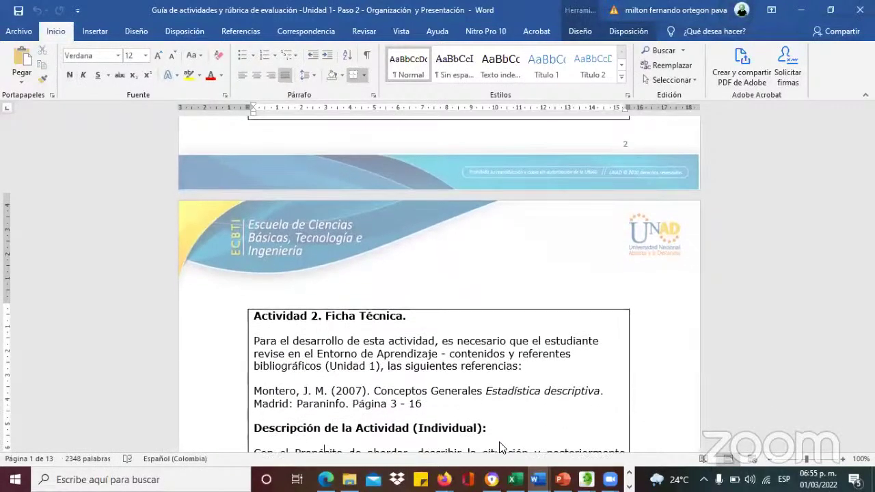
pyautogui.scroll(-4, 499, 448)
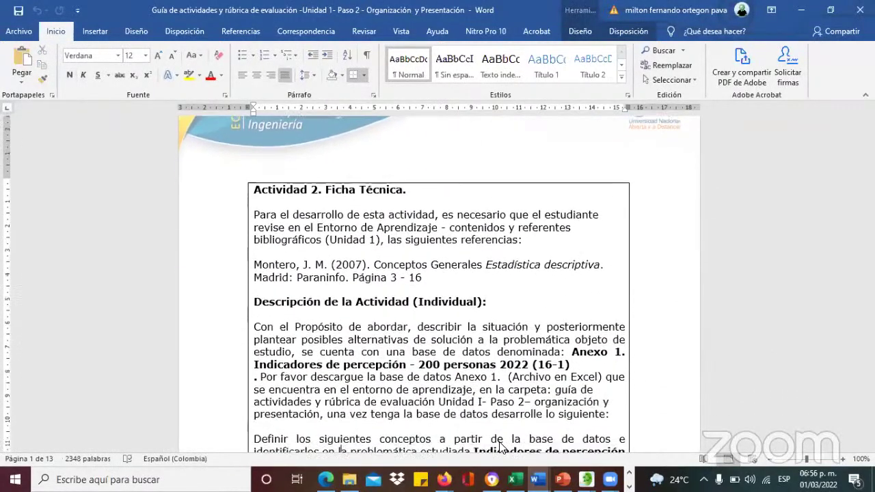
pyautogui.scroll(-2, 499, 447)
# Step: Review the Actividad 2. Ficha Técnica section from its heading through the reference and the individual activity description
pyautogui.press('Up')
pyautogui.press('Up')
pyautogui.press('Up')
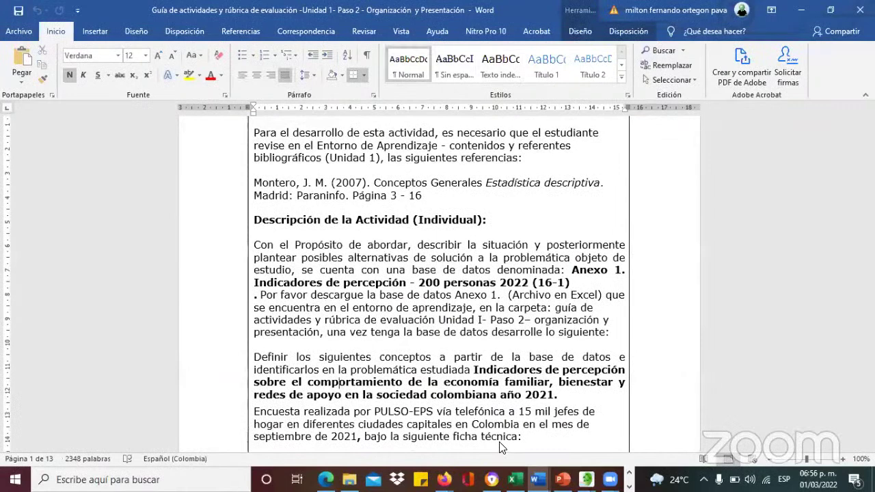
pyautogui.press('Up')
pyautogui.press('Up')
pyautogui.press('Up')
pyautogui.press('Up')
pyautogui.press('Up')
pyautogui.press('Up')
pyautogui.press('Up')
pyautogui.press('Up')
pyautogui.press('Up')
pyautogui.press('Up')
pyautogui.press('Up')
pyautogui.press('Up')
pyautogui.press('Up')
pyautogui.press('Up')
pyautogui.press('Up')
pyautogui.press('Up')
pyautogui.press('Up')
pyautogui.press('Up')
pyautogui.press('Up')
pyautogui.press('Up')
pyautogui.press('Up')
pyautogui.press('Up')
pyautogui.press('Up')
pyautogui.press('Down')
pyautogui.press('Down')
pyautogui.press('Down')
pyautogui.press('Down')
pyautogui.press('Down')
pyautogui.press('Down')
pyautogui.press('Down')
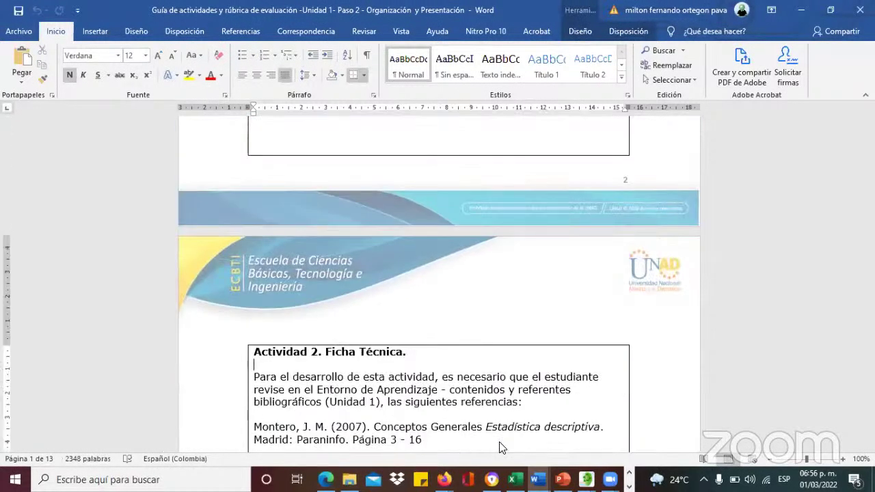
pyautogui.press('Down')
pyautogui.press('Down')
pyautogui.press('Down')
pyautogui.press('Down')
pyautogui.press('Down')
pyautogui.press('Down')
pyautogui.press('Down')
pyautogui.press('Down')
pyautogui.press('Down')
pyautogui.press('Down')
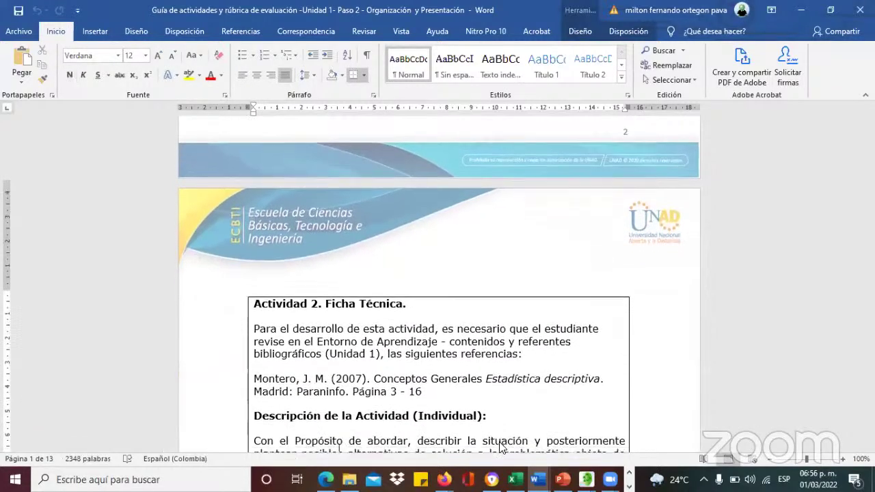
pyautogui.press('Down')
pyautogui.press('Down')
pyautogui.press('Down')
pyautogui.press('Down')
pyautogui.press('Down')
pyautogui.press('Down')
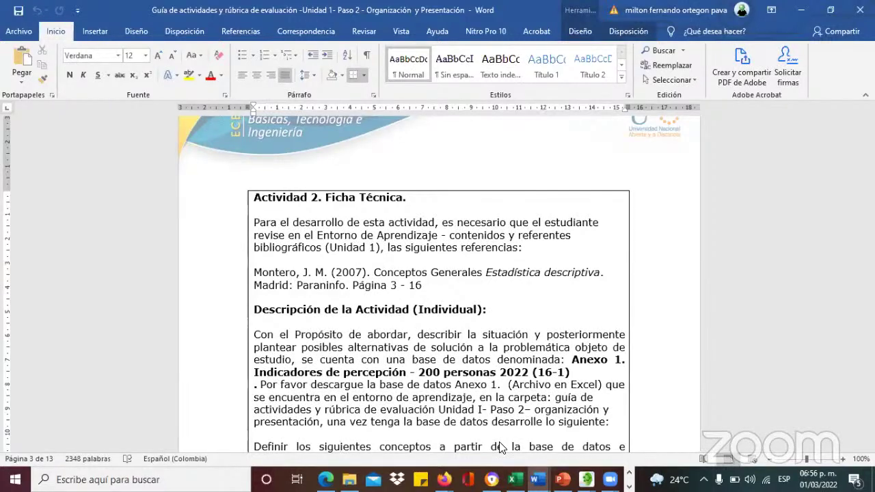
pyautogui.press('Down')
pyautogui.press('Down')
pyautogui.press('Down')
pyautogui.press('Down')
pyautogui.press('Down')
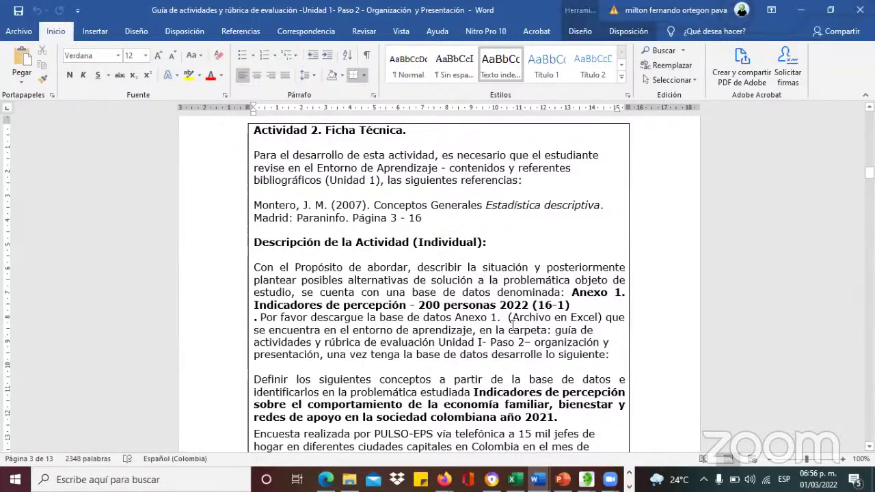
# Step: Highlight the bold problem title, from "Indicadores de percepción sobre el comportamiento" to "año 2021", above the concept table
pyautogui.scroll(-3, 511, 324)
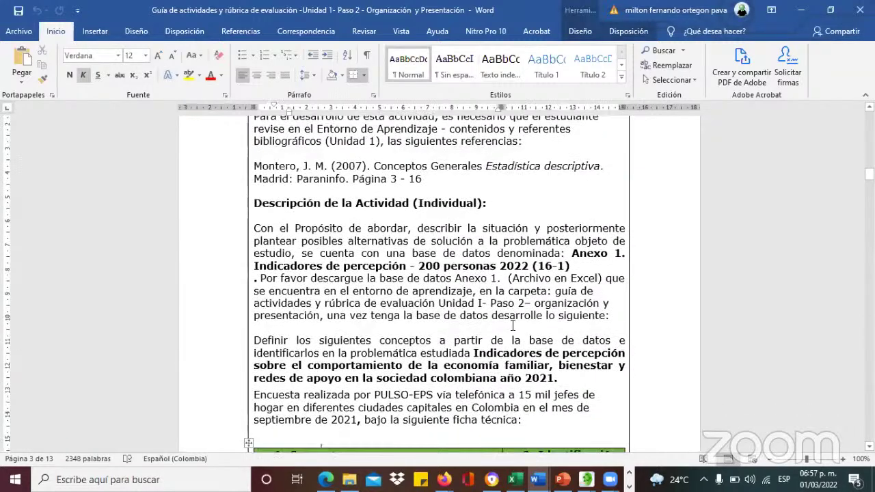
pyautogui.click(473, 281)
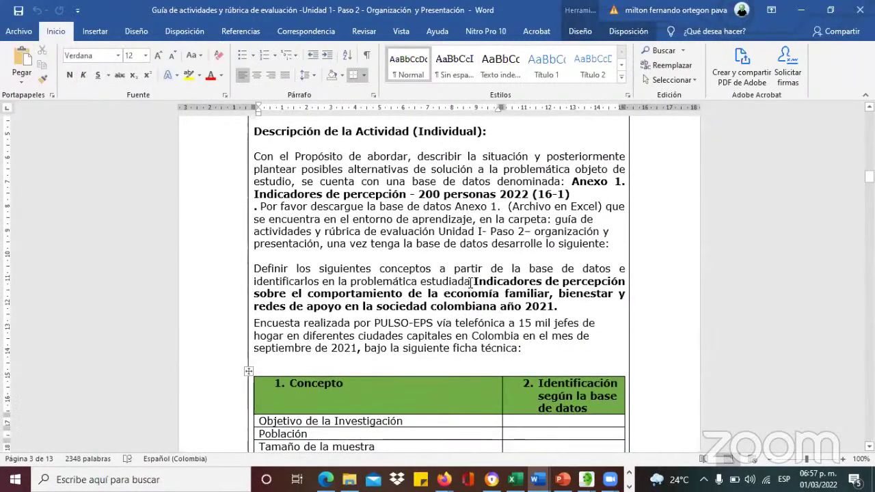
pyautogui.moveTo(473, 281); pyautogui.dragTo(560, 306)
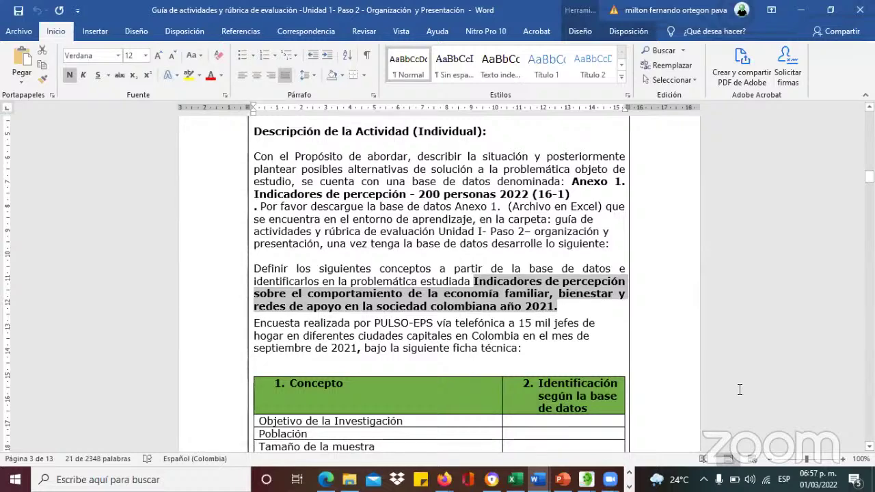
pyautogui.press('XF86AudioRaiseVolume')
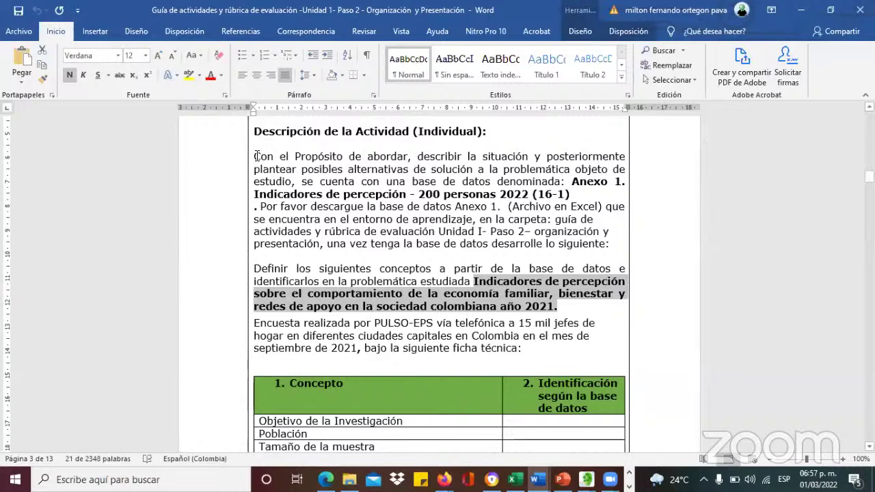
# Step: Highlight the paragraph introducing the Anexo 1 database, followed by the instruction to download it from the learning environment
pyautogui.moveTo(256, 156); pyautogui.dragTo(574, 194)
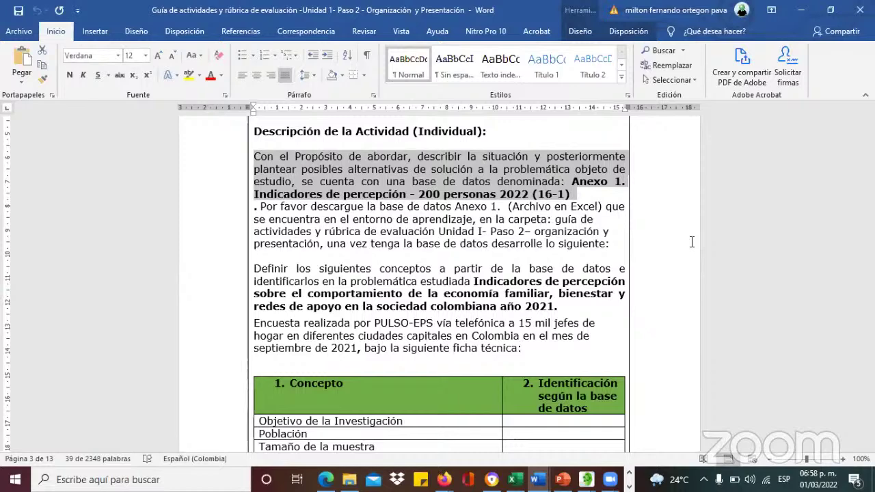
pyautogui.click(355, 224)
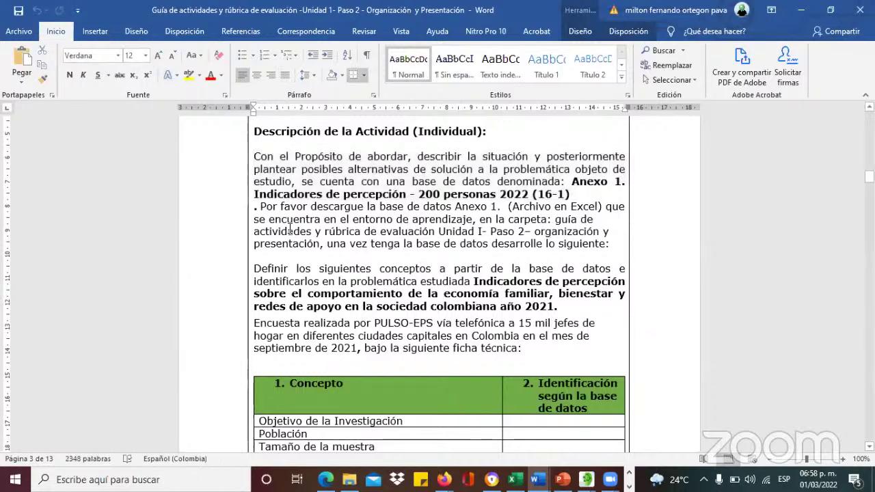
pyautogui.moveTo(258, 206); pyautogui.dragTo(620, 248)
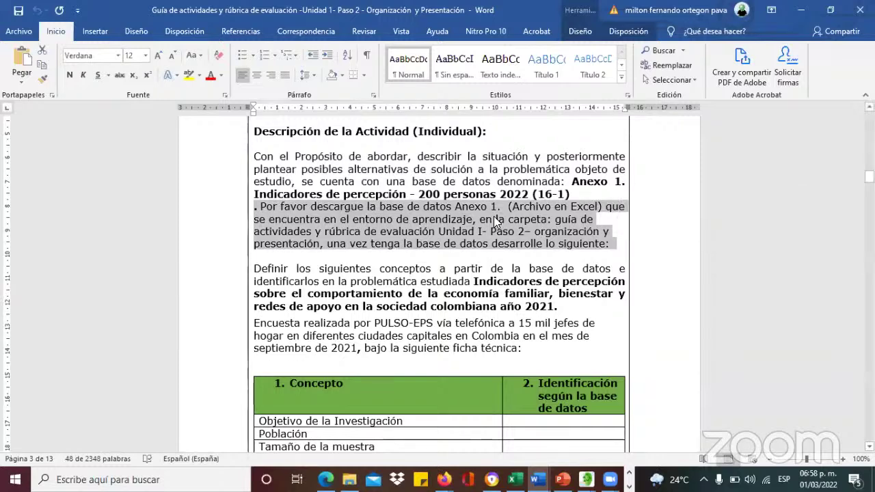
pyautogui.click(441, 407)
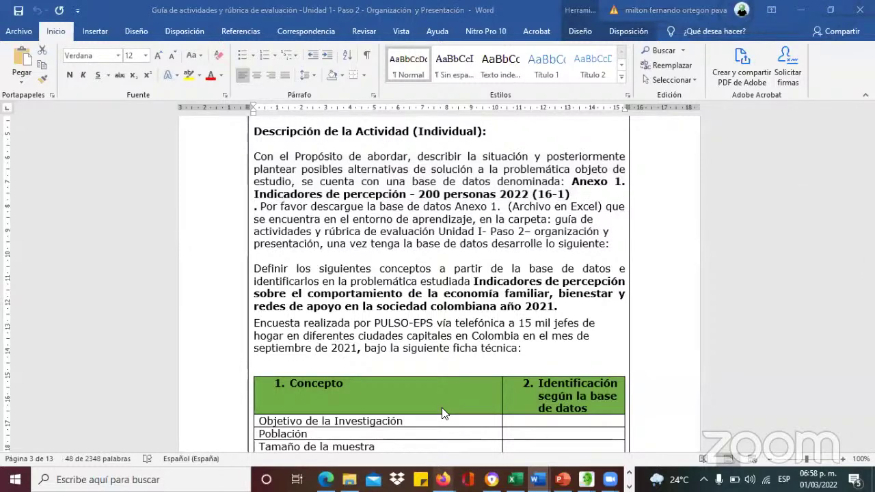
# Step: Switch to the virtual campus in Firefox and open the ESTADÍSTICA DESCRIPTIVA course home page from the course agenda
pyautogui.moveTo(443, 479)
pyautogui.click(399, 449)
pyautogui.click(448, 15)
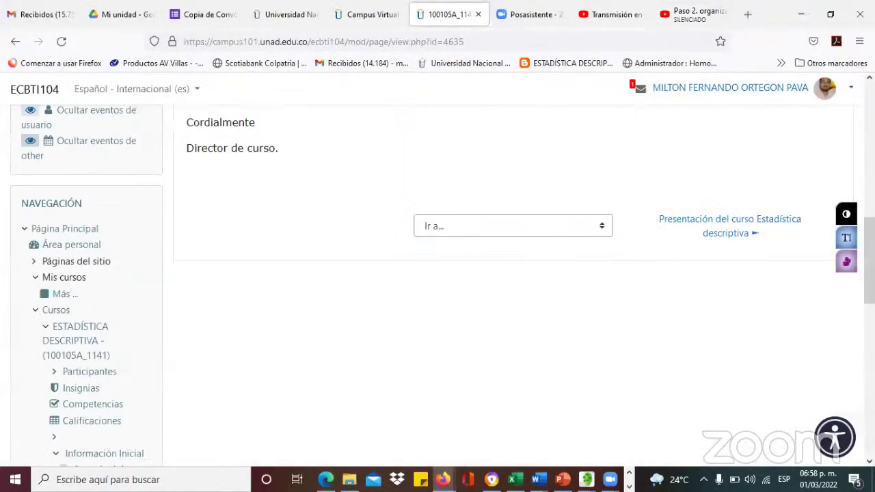
pyautogui.hotkey('ctrl', 'a')
pyautogui.scroll(10, 757, 166)
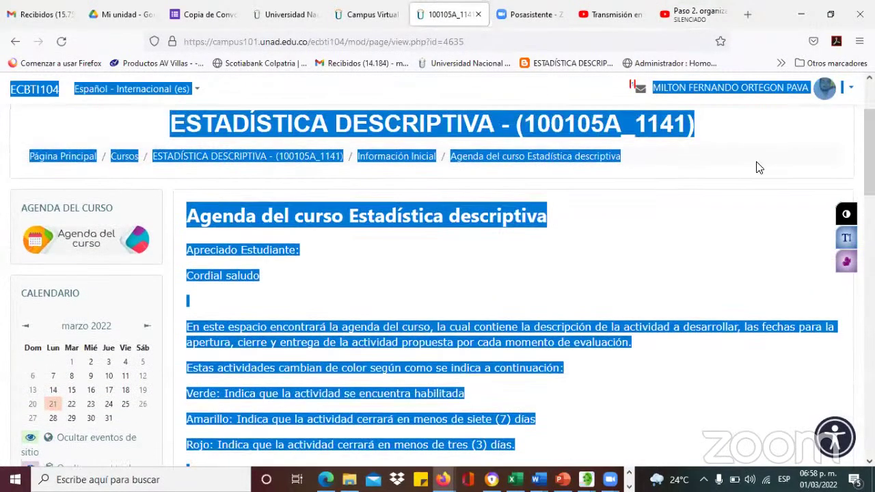
pyautogui.click(760, 212)
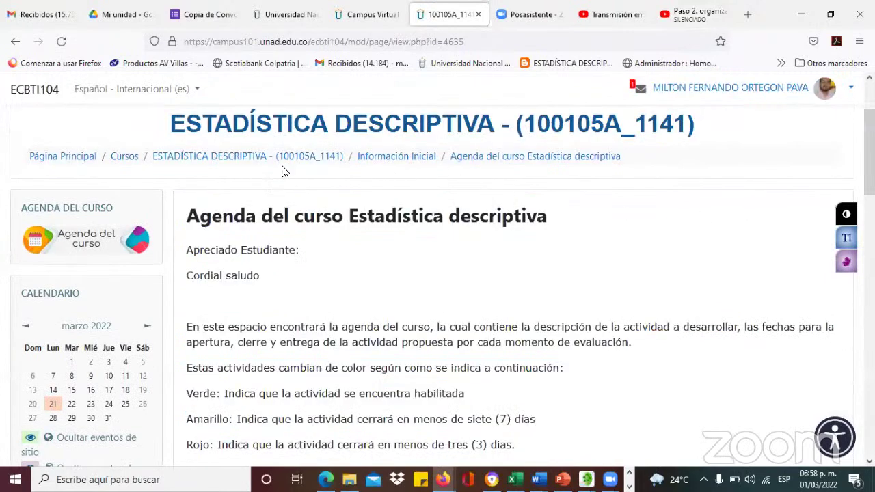
pyautogui.click(254, 162)
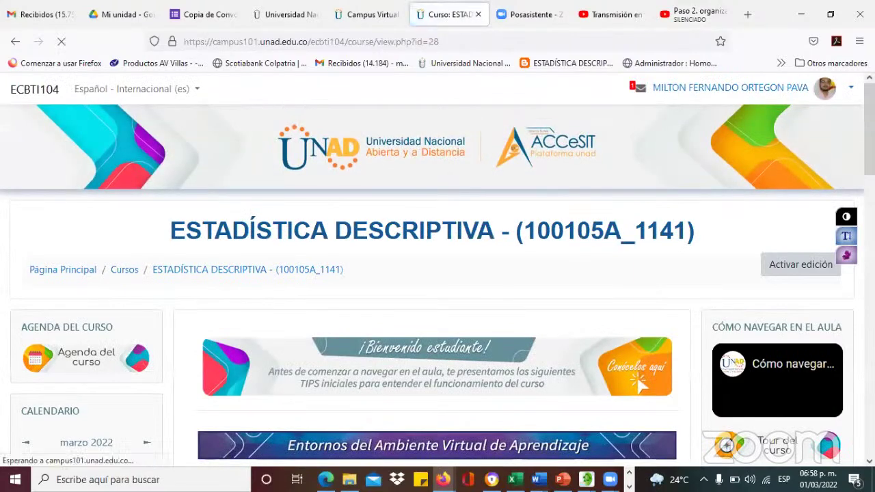
# Step: Open the course's Aprendizaje environment and find the Paso 2 materials under Momento intermedio
pyautogui.scroll(-3, 438, 274)
pyautogui.scroll(-1, 478, 253)
pyautogui.click(444, 250)
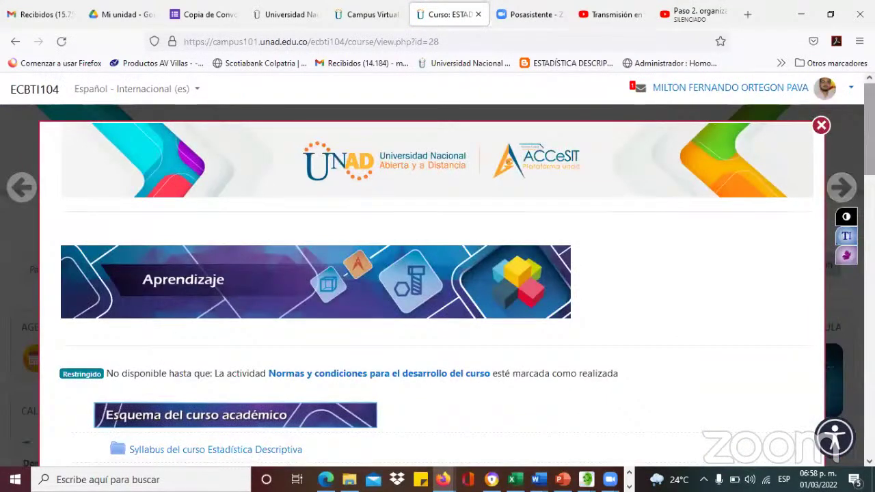
pyautogui.scroll(-4, 862, 150)
pyautogui.scroll(-5, 437, 287)
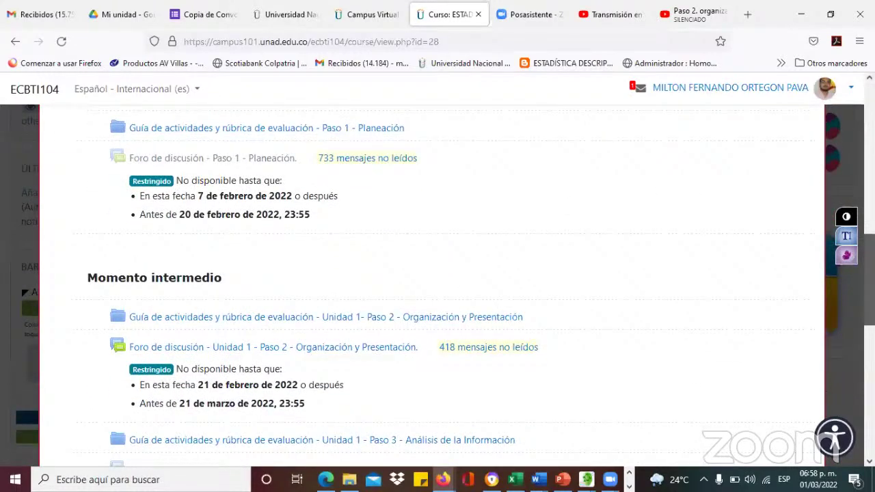
pyautogui.scroll(-1, 325, 357)
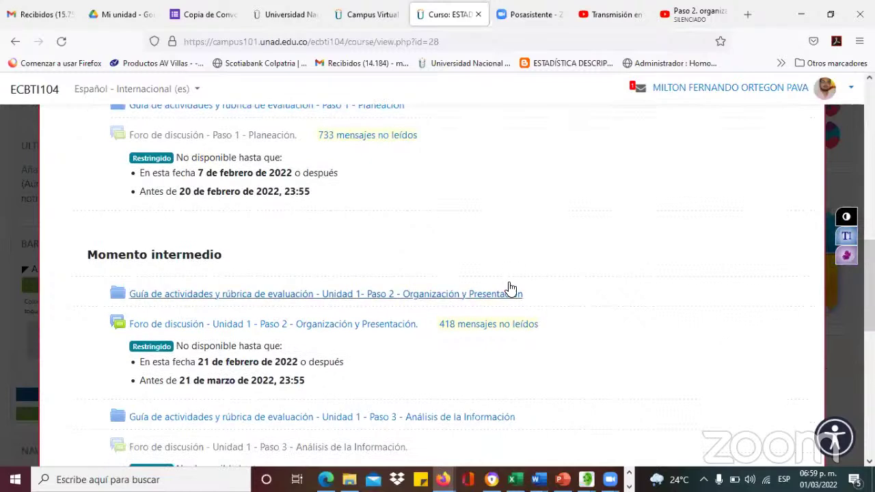
# Step: Open the Unidad 1 - Paso 2 - Organización y Presentación guide folder and show its attached files
pyautogui.click(193, 302)
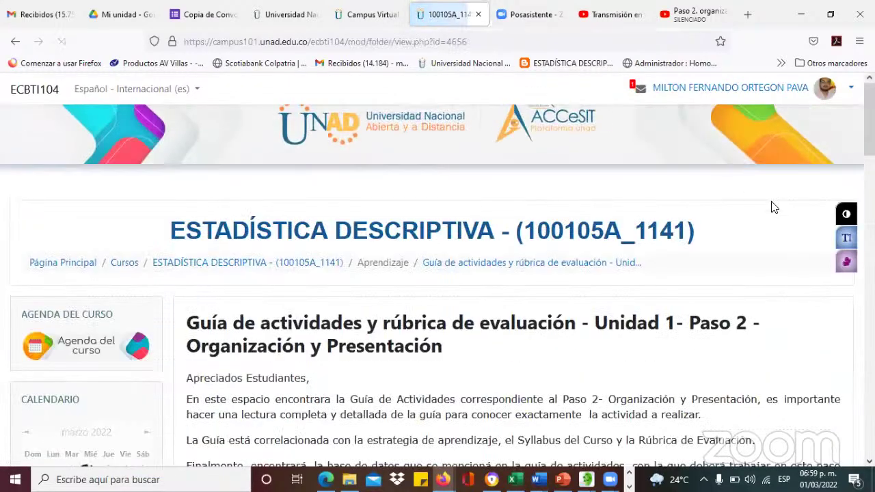
pyautogui.scroll(-10, 773, 208)
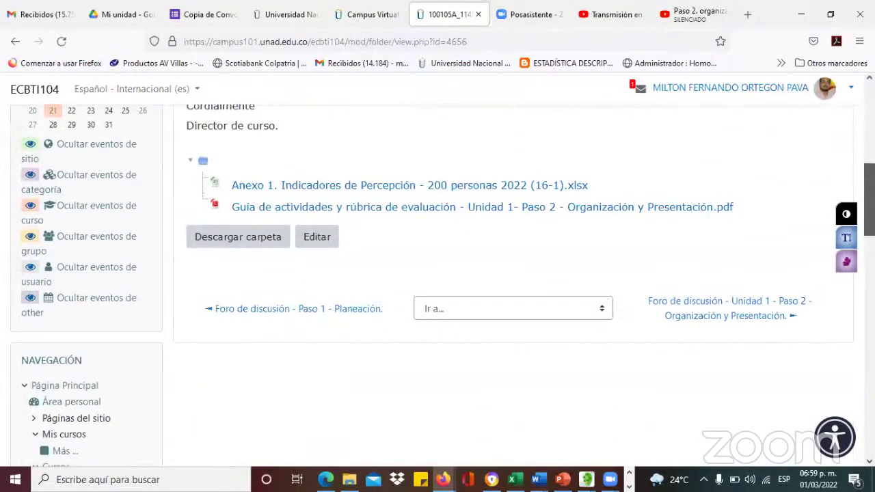
pyautogui.scroll(1, 314, 242)
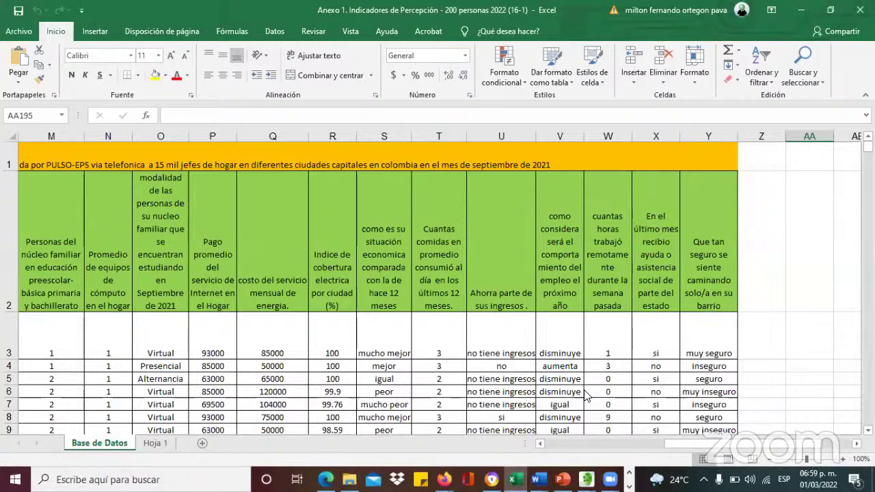
# Step: In the Anexo 1 Excel workbook, look over the column headings of the Base de Datos sheet and return to cell A1
pyautogui.click(488, 186)
pyautogui.hotkey('ctrl', 'Home')
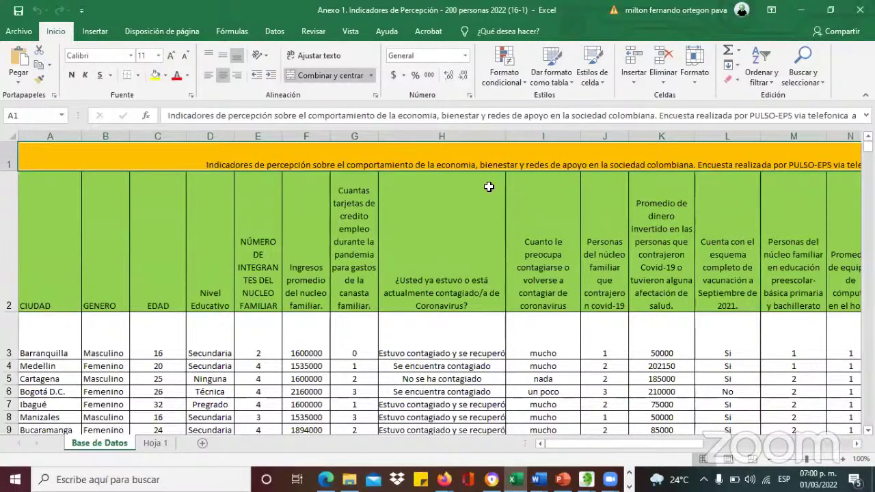
pyautogui.click(491, 206)
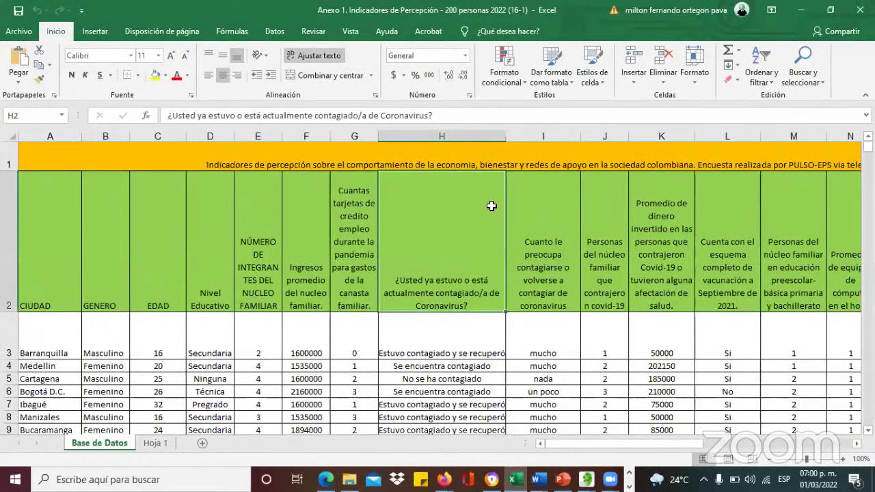
pyautogui.hotkey('ctrl', 'Home')
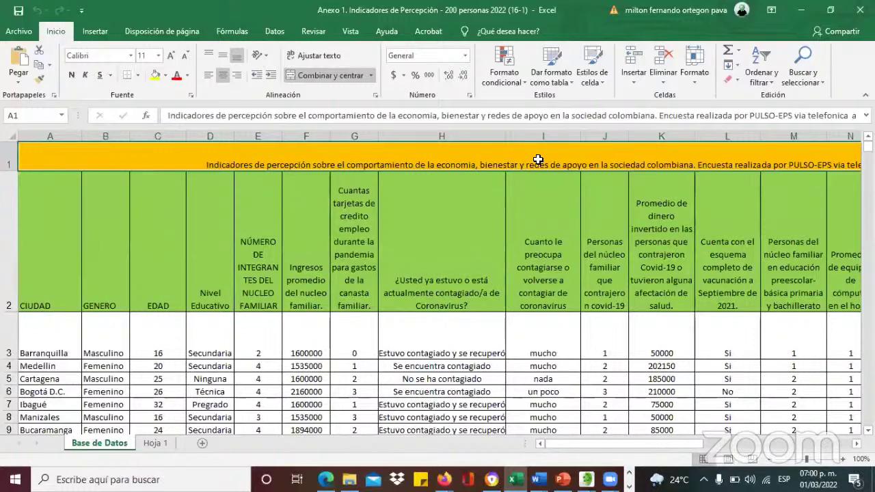
# Step: Inspect the full title row of the database and highlight the "Encuesta realizada por PULSO-EPS via telefonica" text in cell A1
pyautogui.press('Right')
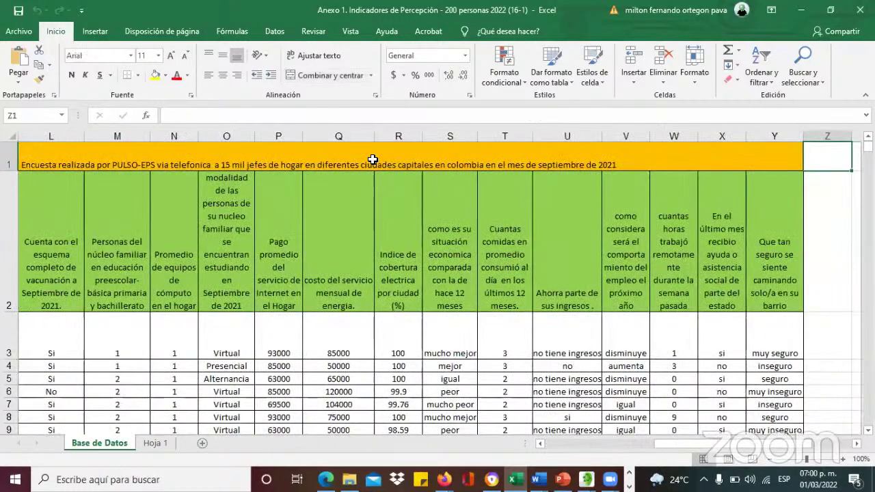
pyautogui.click(221, 154)
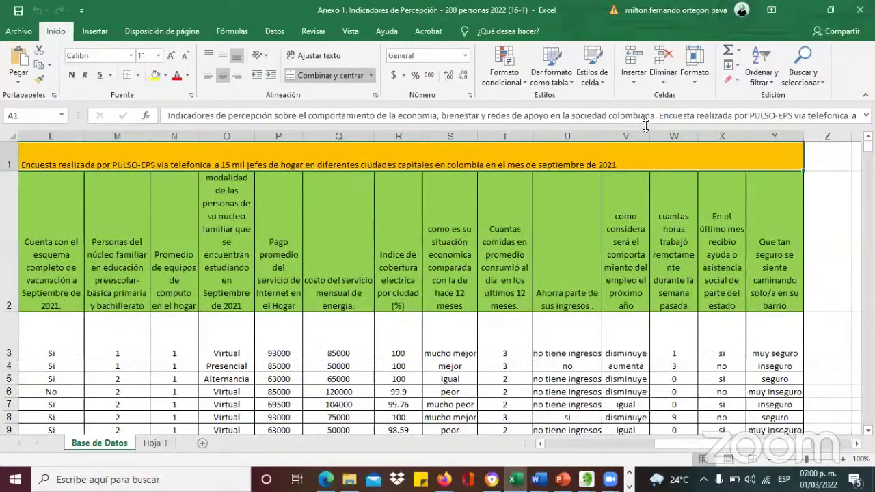
pyautogui.moveTo(658, 118); pyautogui.dragTo(827, 114)
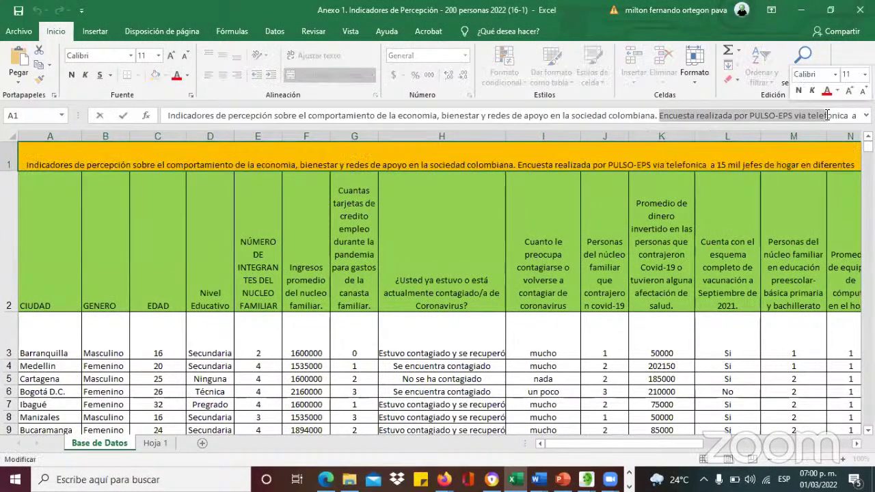
# Step: Read through the rest of the title text in cell A1 and highlight the survey date "septiembre de 2021"
pyautogui.click(752, 118)
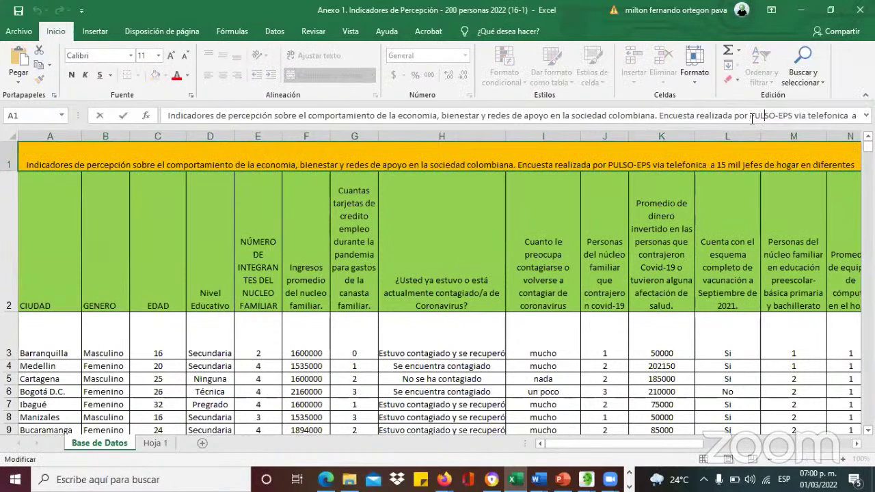
pyautogui.press('Right')
pyautogui.press('Right')
pyautogui.press('Right')
pyautogui.press('Right')
pyautogui.press('Right')
pyautogui.press('Right')
pyautogui.press('Right')
pyautogui.press('Right')
pyautogui.press('Right')
pyautogui.press('Right')
pyautogui.press('Right')
pyautogui.press('Right')
pyautogui.press('Right')
pyautogui.press('Right')
pyautogui.press('Right')
pyautogui.press('Right')
pyautogui.press('Right')
pyautogui.press('Right')
pyautogui.press('Right')
pyautogui.press('Right')
pyautogui.press('Right')
pyautogui.press('Right')
pyautogui.press('Right')
pyautogui.press('Right')
pyautogui.press('Right')
pyautogui.press('Right')
pyautogui.press('Right')
pyautogui.press('Right')
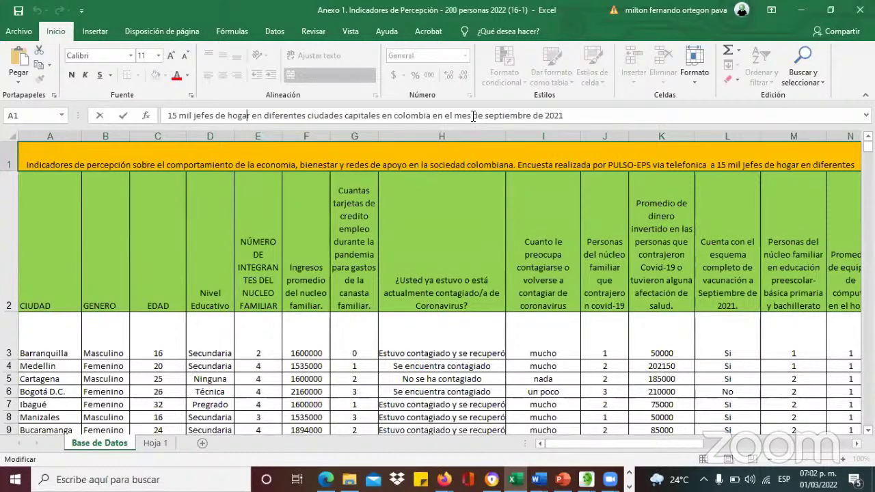
pyautogui.moveTo(484, 115); pyautogui.dragTo(582, 113)
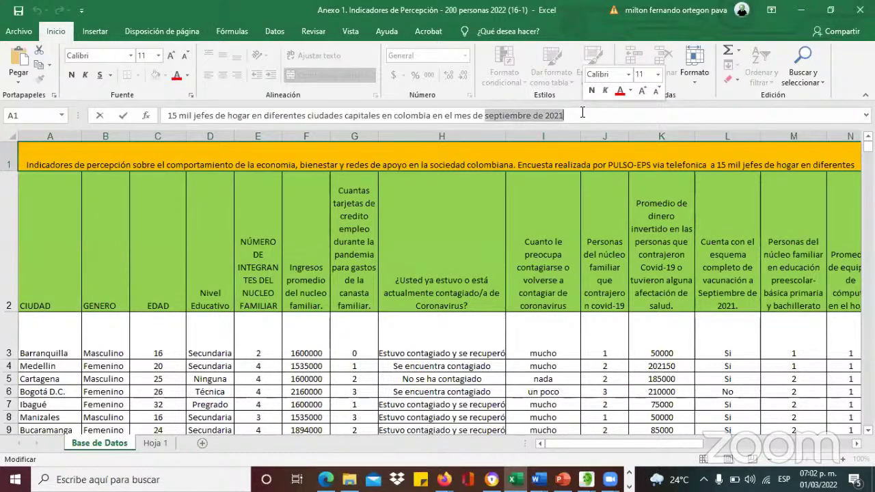
# Step: Go back through the title in cell A1, highlight "15 mil jefes de", and leave the cell for I3
pyautogui.click(489, 114)
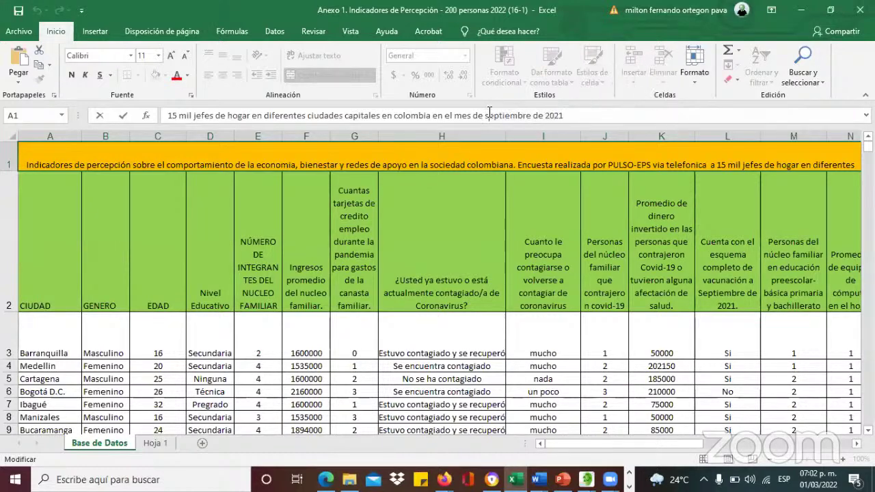
pyautogui.press('Left')
pyautogui.press('Left')
pyautogui.press('Left')
pyautogui.press('Left')
pyautogui.press('Left')
pyautogui.press('Left')
pyautogui.press('Left')
pyautogui.press('Left')
pyautogui.press('Left')
pyautogui.press('Left')
pyautogui.press('Left')
pyautogui.press('Left')
pyautogui.press('Left')
pyautogui.press('Left')
pyautogui.press('Left')
pyautogui.press('Left')
pyautogui.press('Left')
pyautogui.press('Left')
pyautogui.press('Left')
pyautogui.press('Left')
pyautogui.press('Left')
pyautogui.press('Left')
pyautogui.press('Left')
pyautogui.press('Left')
pyautogui.press('Left')
pyautogui.press('Left')
pyautogui.press('Left')
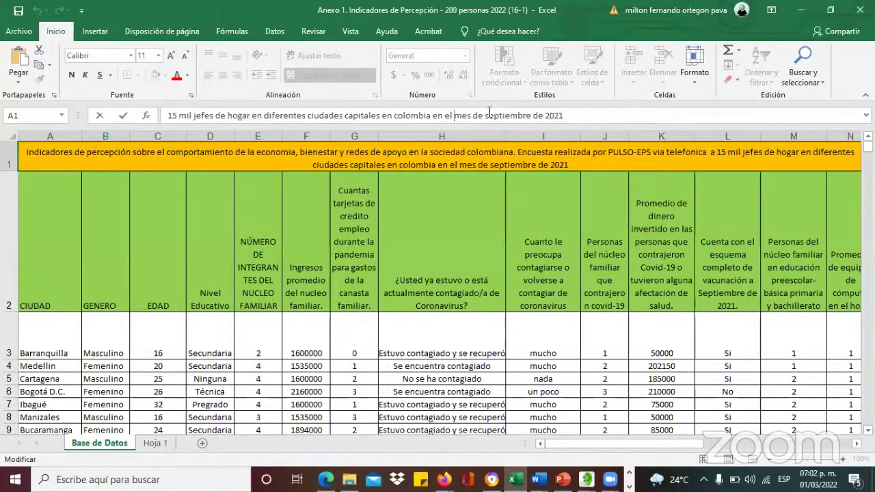
pyautogui.press('Left')
pyautogui.press('Left')
pyautogui.press('Left')
pyautogui.press('Left')
pyautogui.press('Left')
pyautogui.press('Left')
pyautogui.press('Left')
pyautogui.press('Left')
pyautogui.press('Left')
pyautogui.press('Left')
pyautogui.press('Left')
pyautogui.press('Left')
pyautogui.press('Left')
pyautogui.press('Left')
pyautogui.press('Left')
pyautogui.press('Left')
pyautogui.press('Left')
pyautogui.press('Left')
pyautogui.press('Left')
pyautogui.press('Left')
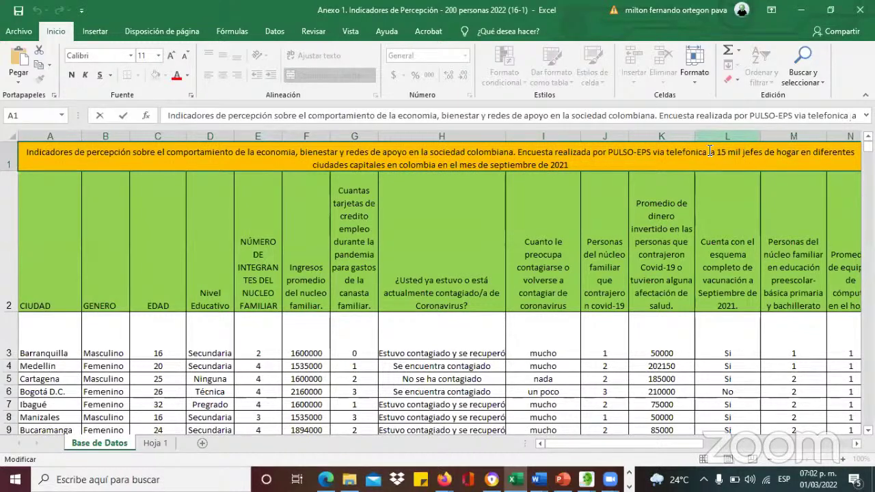
pyautogui.moveTo(716, 152); pyautogui.dragTo(778, 153)
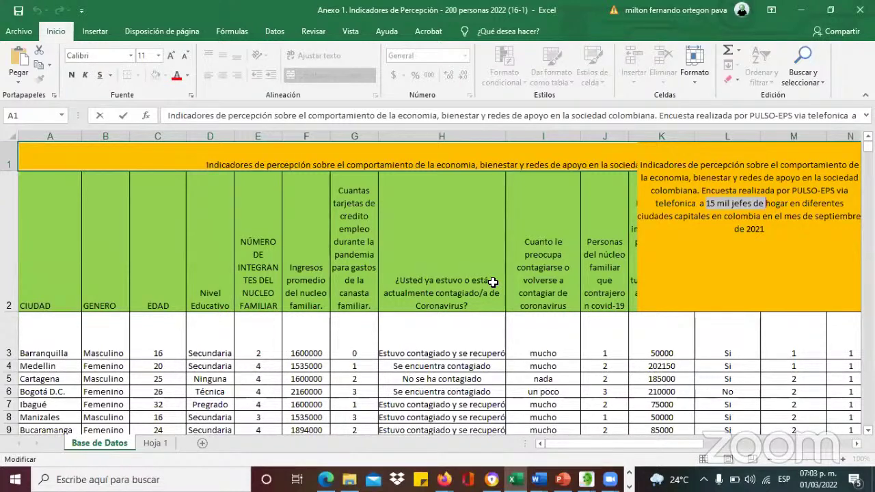
pyautogui.click(514, 335)
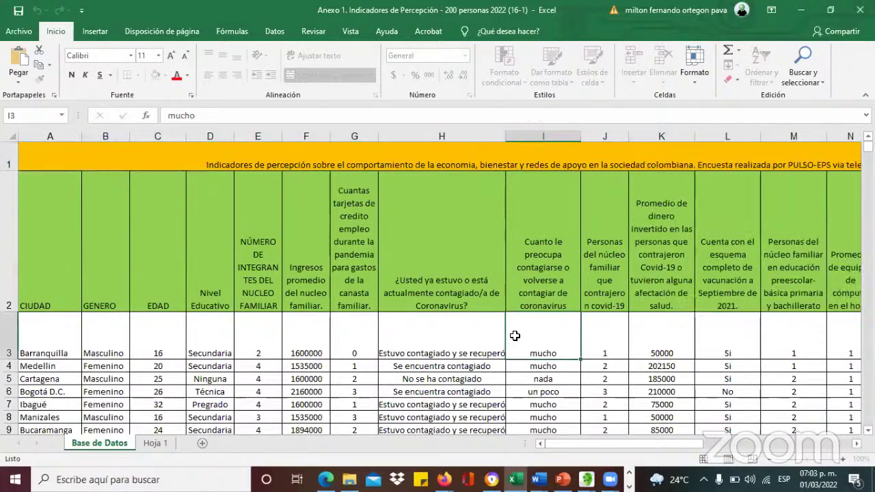
# Step: Select all the CIUDAD entries from A3 down to the last record, and return to cell A3
pyautogui.click(63, 350)
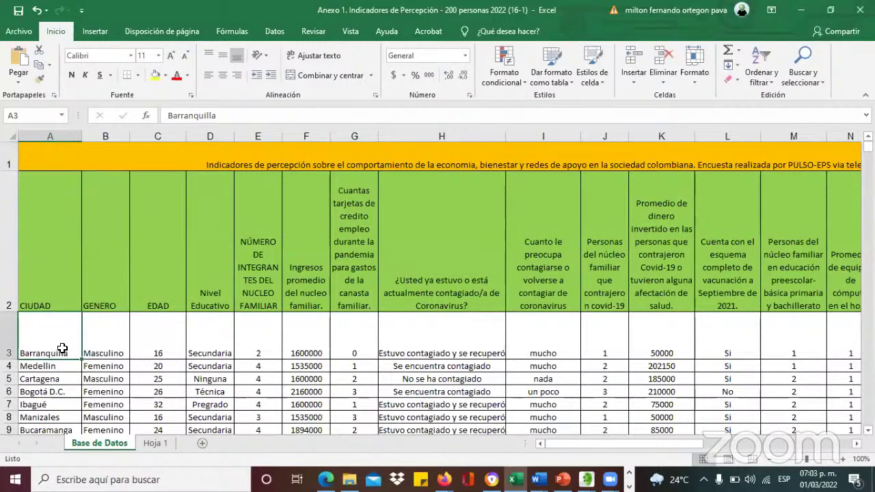
pyautogui.hotkey('ctrl', 'shift', 'Down')
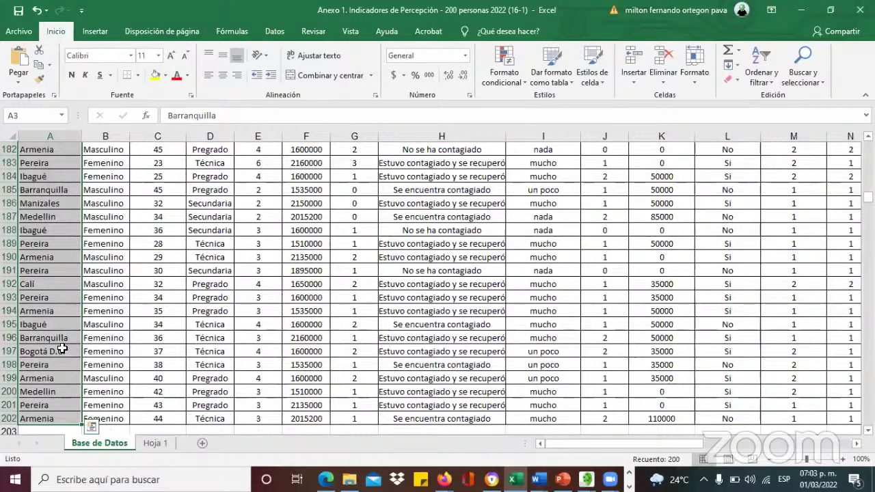
pyautogui.press('Up')
pyautogui.press('Up')
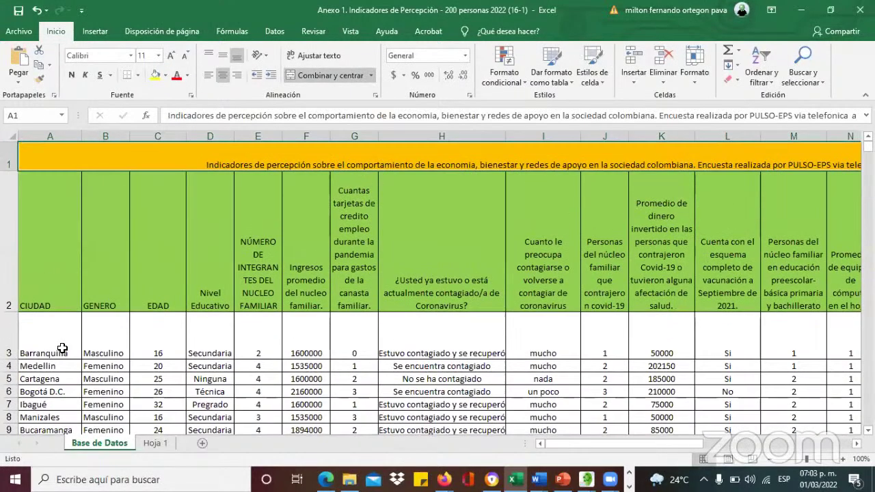
pyautogui.press('Down')
pyautogui.press('Down')
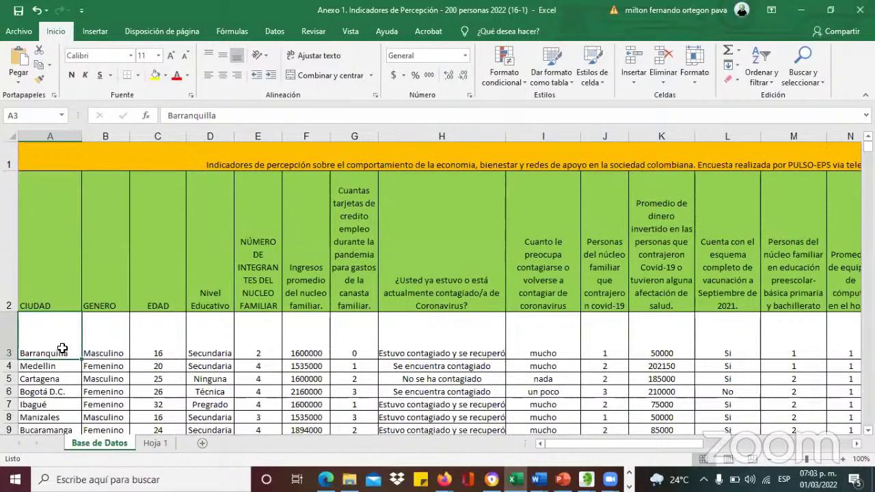
# Step: Check the CIUDAD heading and highlight the title passage in A1 about 15 mil jefes de hogar in different capital cities
pyautogui.click(46, 300)
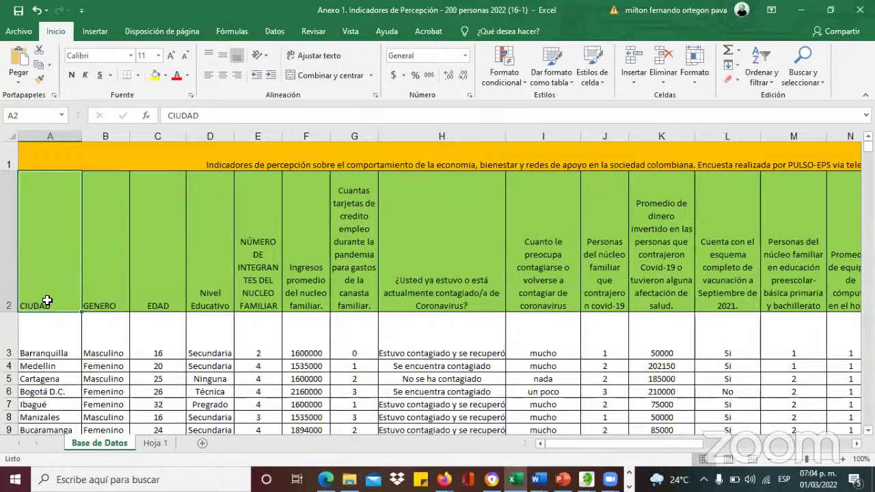
pyautogui.click(301, 172)
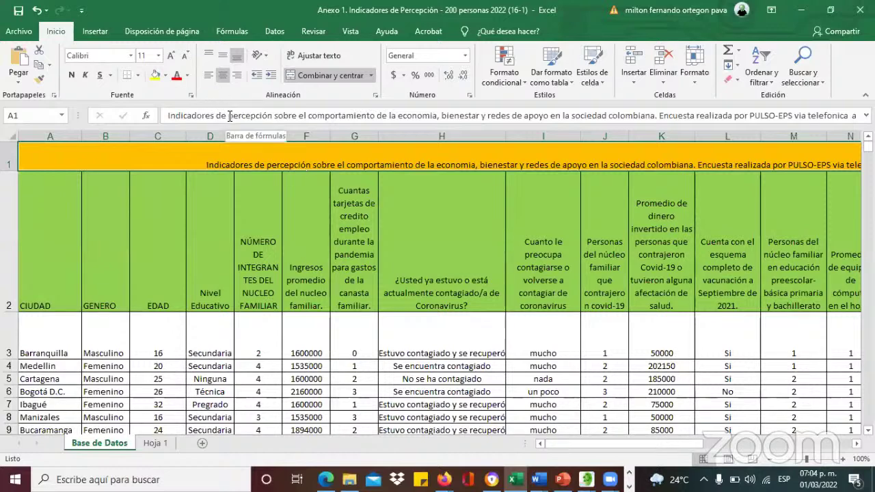
pyautogui.moveTo(307, 125); pyautogui.dragTo(365, 125)
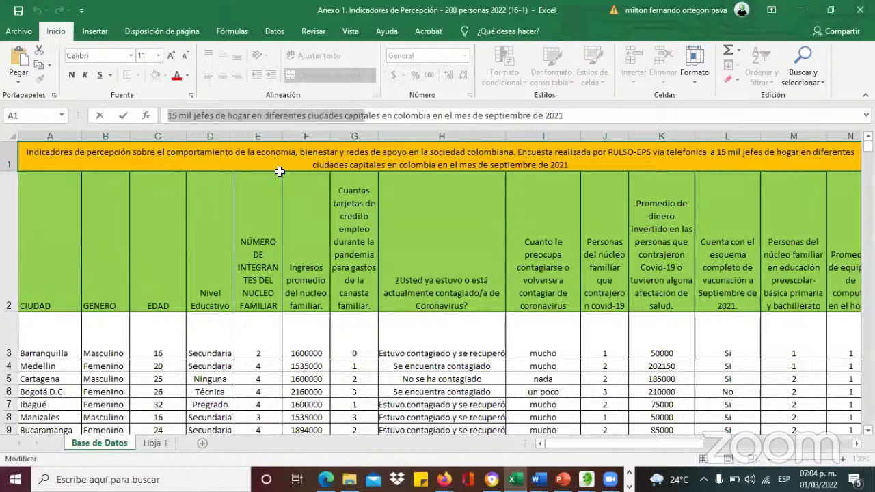
pyautogui.press('Return')
pyautogui.press('Right')
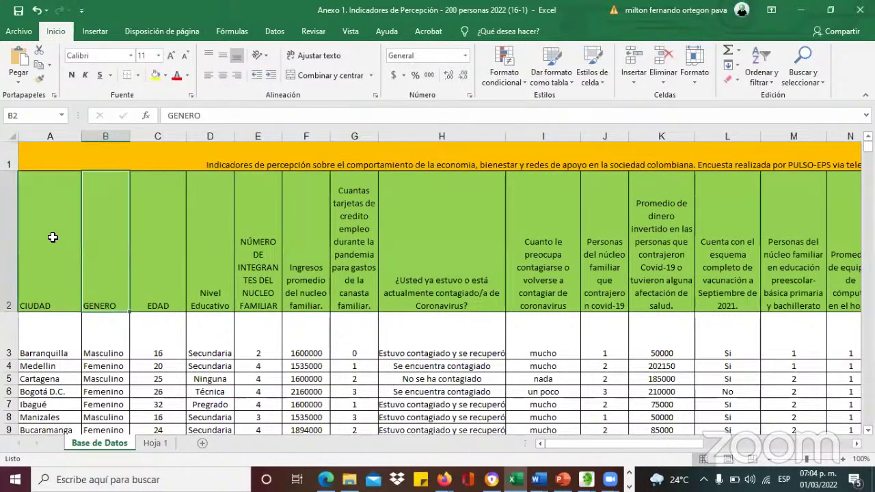
# Step: Examine the first survey record in row 3 field by field, from the city in A3 to the economic situation in S3
pyautogui.press('Left')
pyautogui.press('Down')
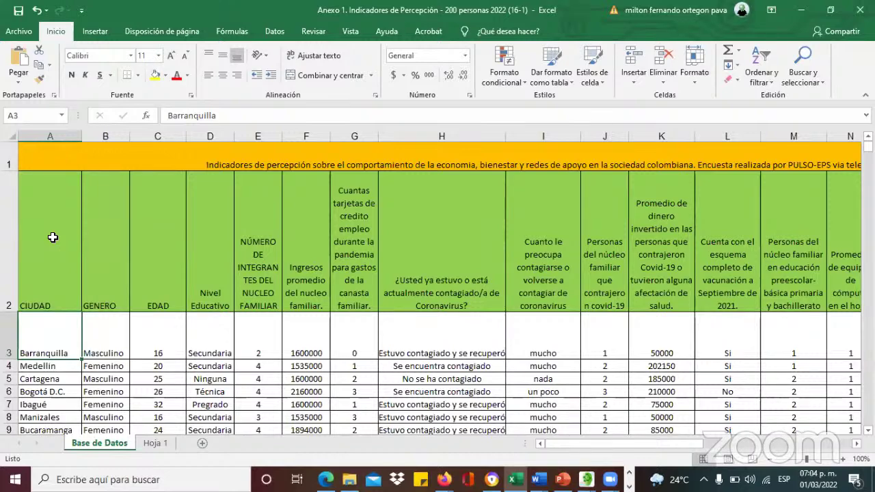
pyautogui.press('Right')
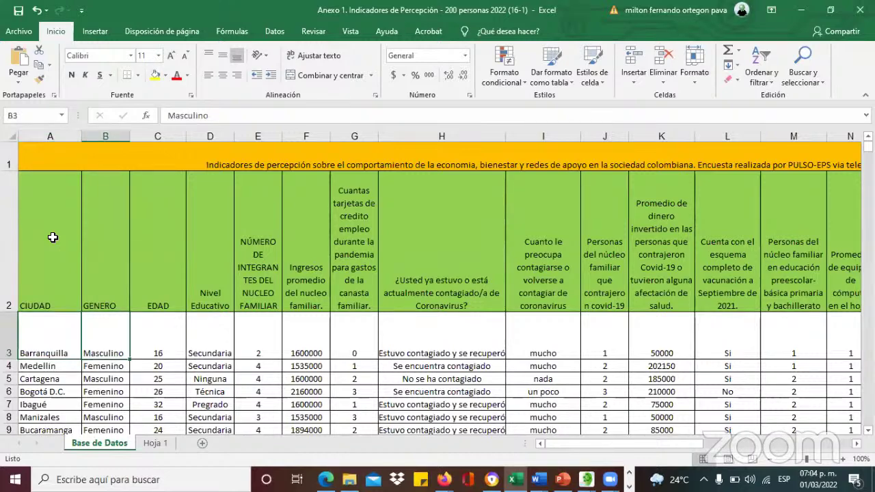
pyautogui.press('Right')
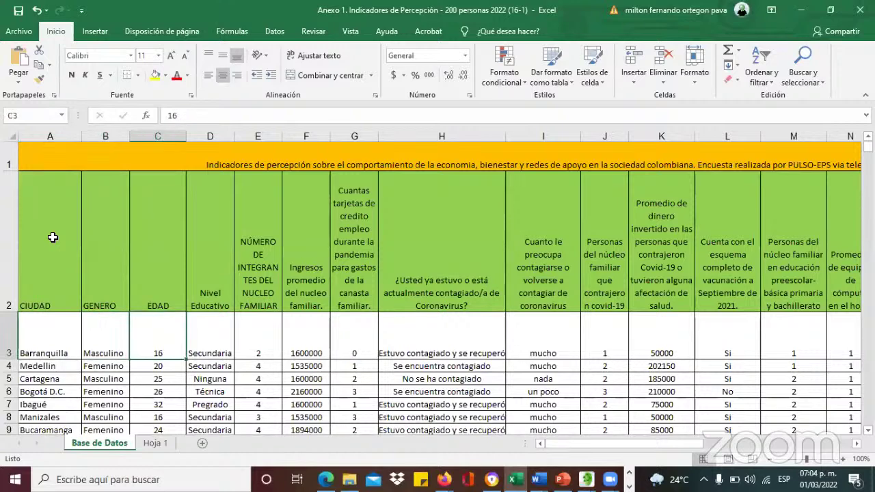
pyautogui.press('Right')
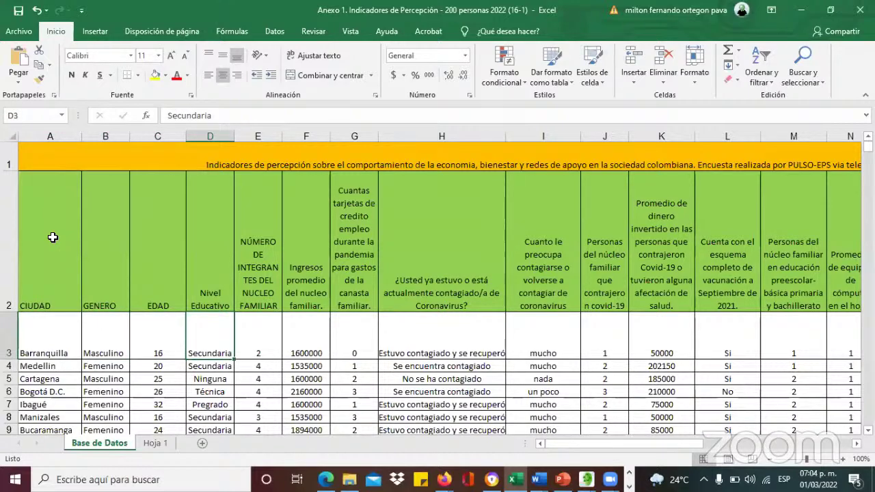
pyautogui.press('Right')
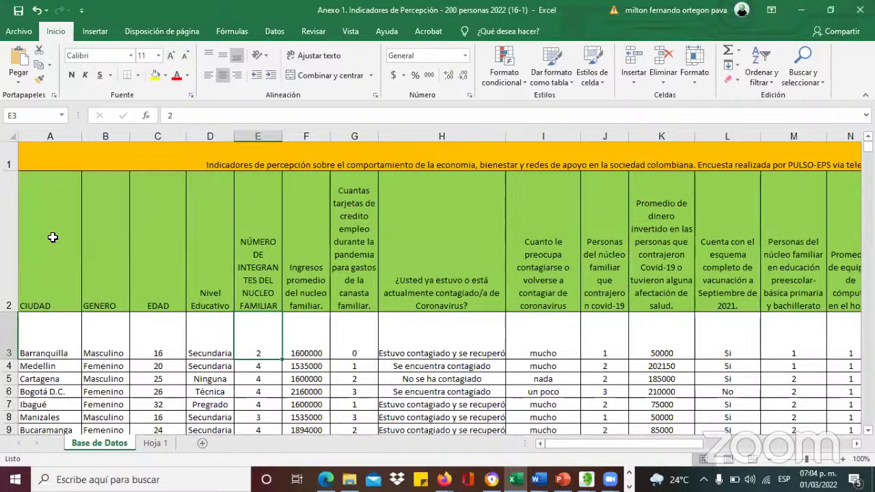
pyautogui.press('Right')
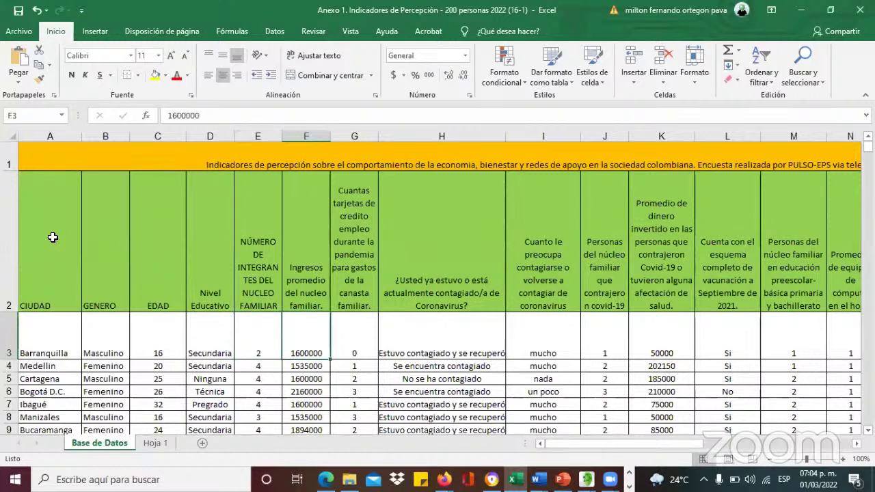
pyautogui.press('Right')
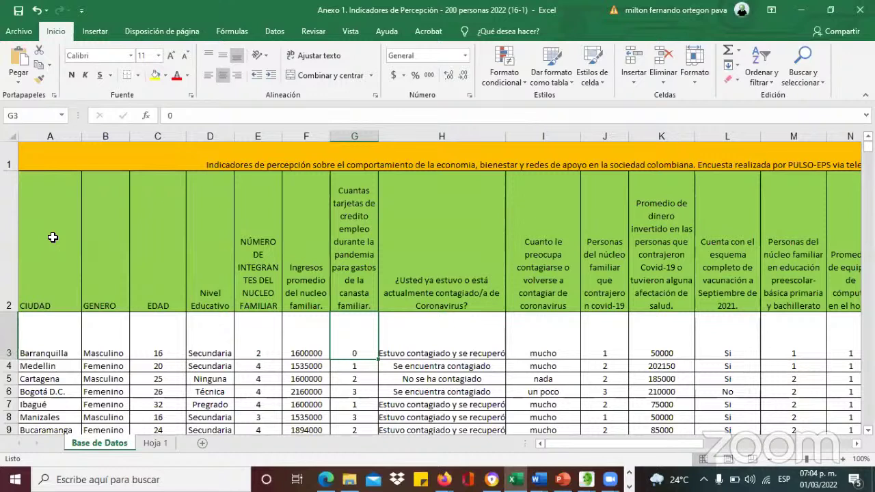
pyautogui.press('Right')
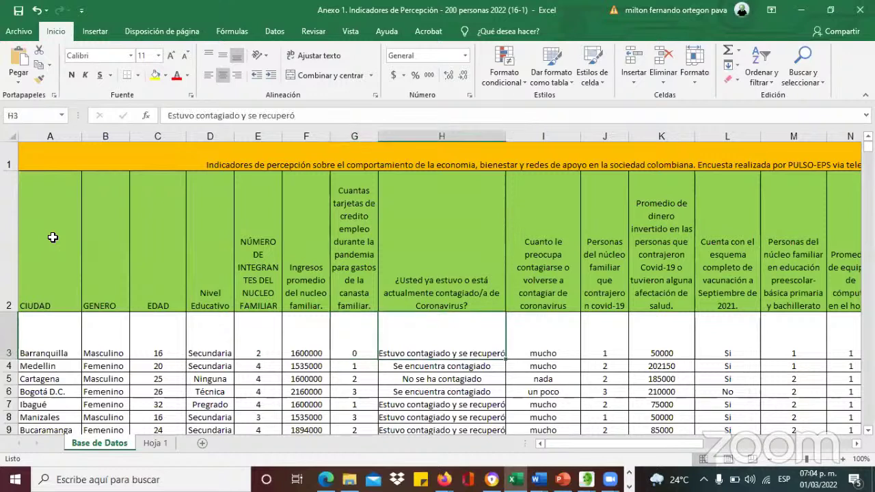
pyautogui.press('Right')
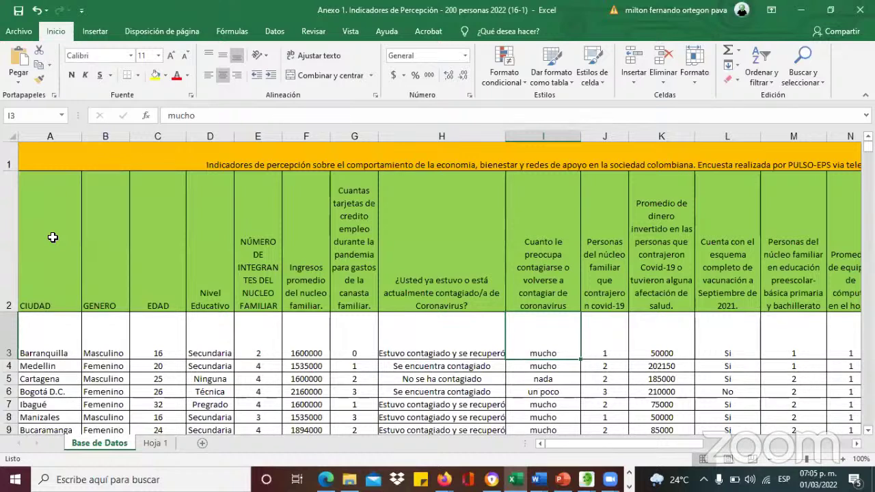
pyautogui.press('Right')
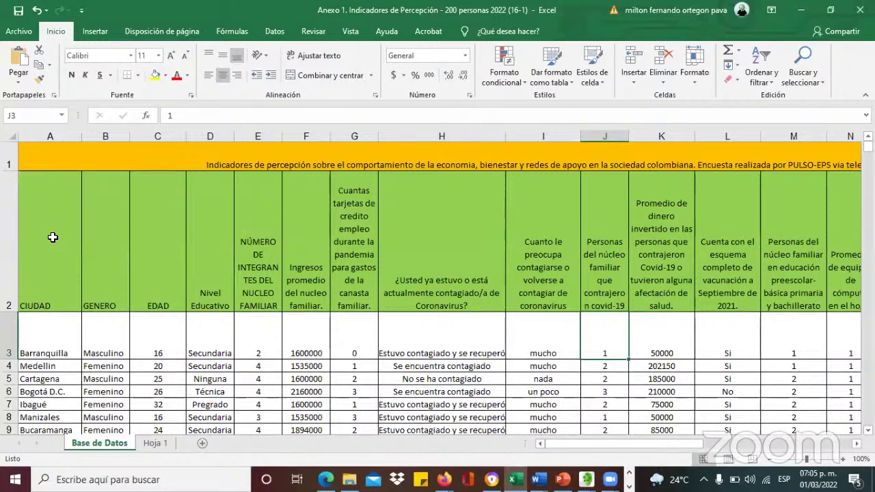
pyautogui.press('Right')
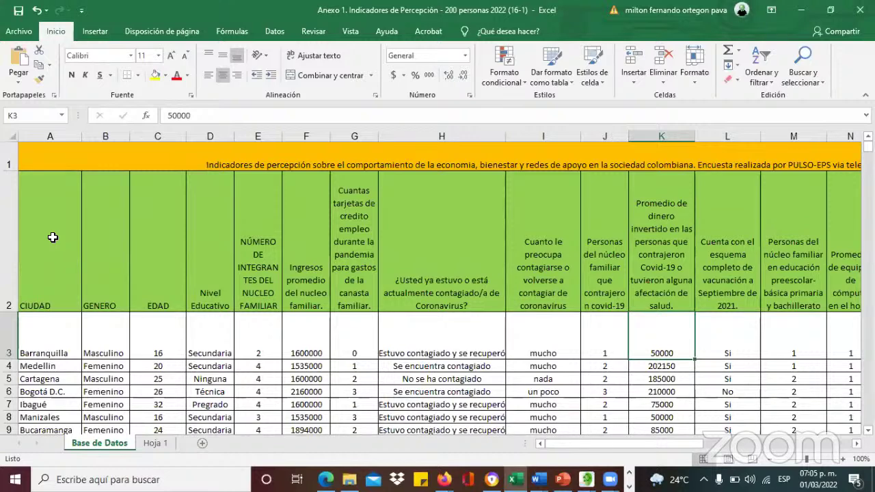
pyautogui.press('Right')
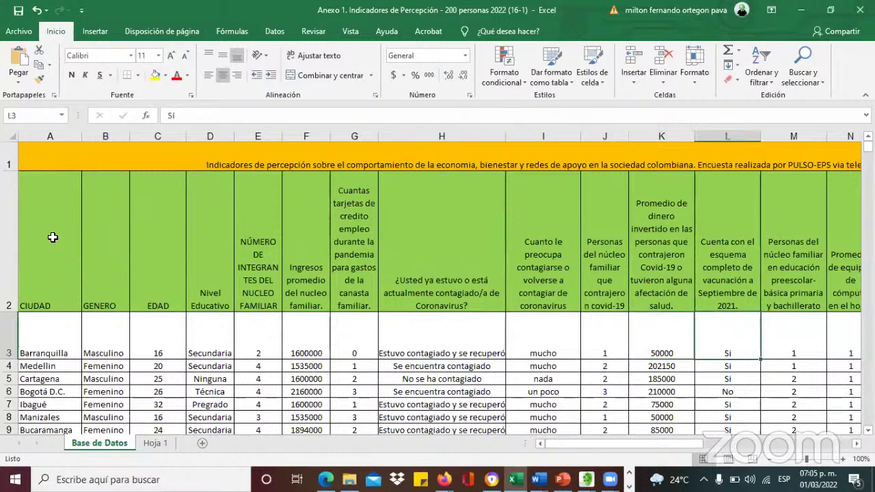
pyautogui.press('Right')
pyautogui.press('Right')
pyautogui.press('Right')
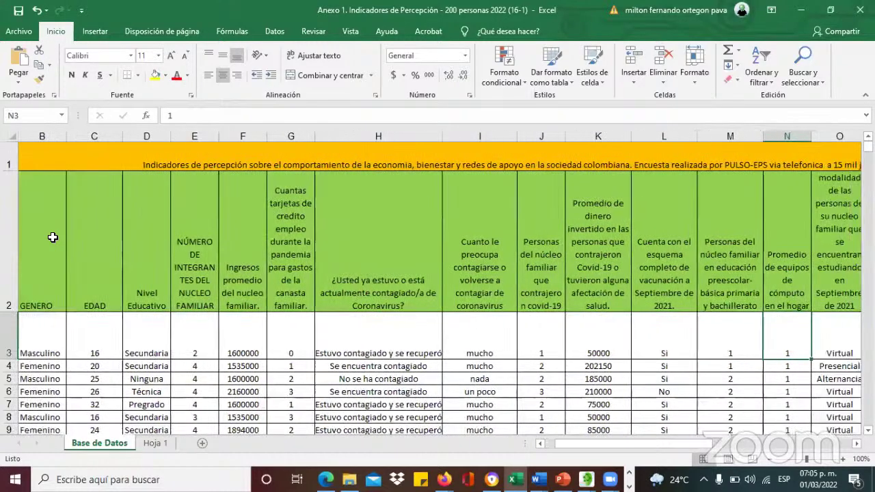
pyautogui.press('Right')
pyautogui.press('Right')
pyautogui.press('Right')
pyautogui.press('Right')
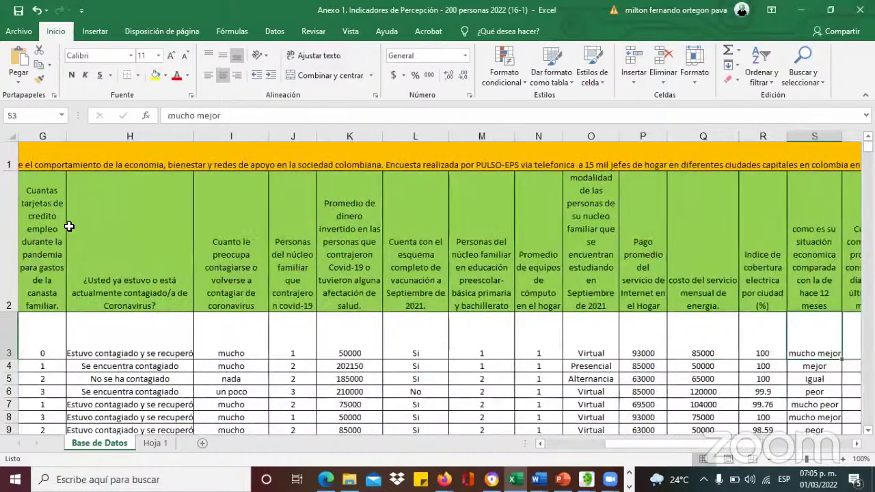
# Step: Examine the variable headings in row 2 one by one, from preschool-to-bachillerato education in M2 to neighbourhood walking safety in Y2
pyautogui.click(478, 230)
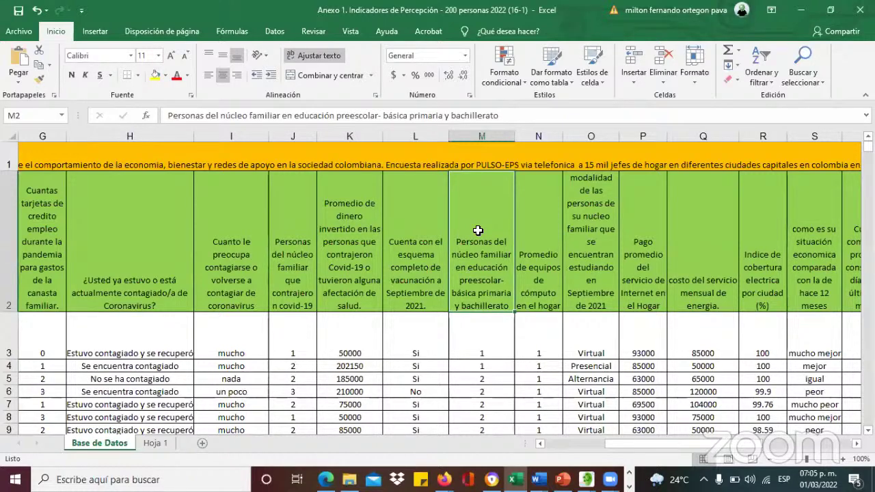
pyautogui.press('Right')
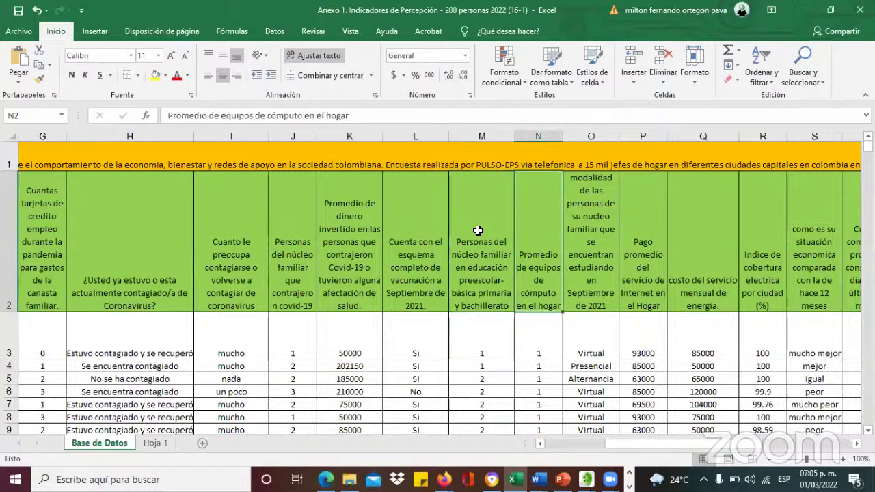
pyautogui.press('Right')
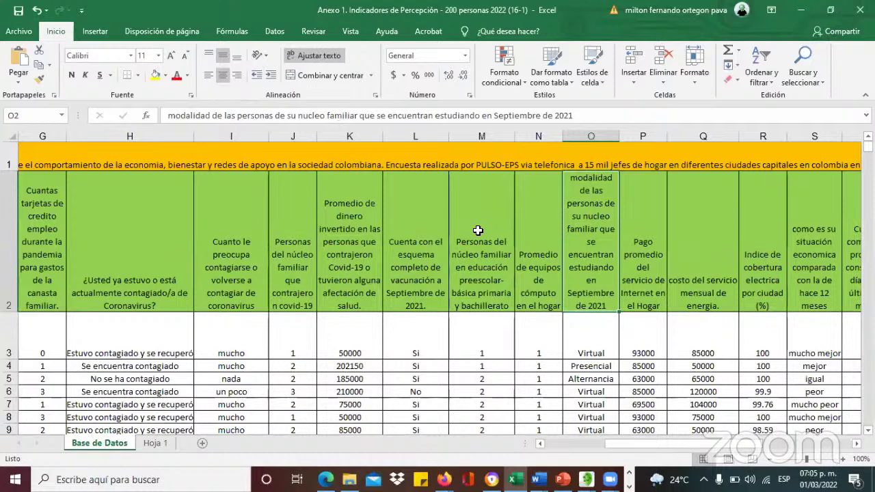
pyautogui.press('Right')
pyautogui.press('Right')
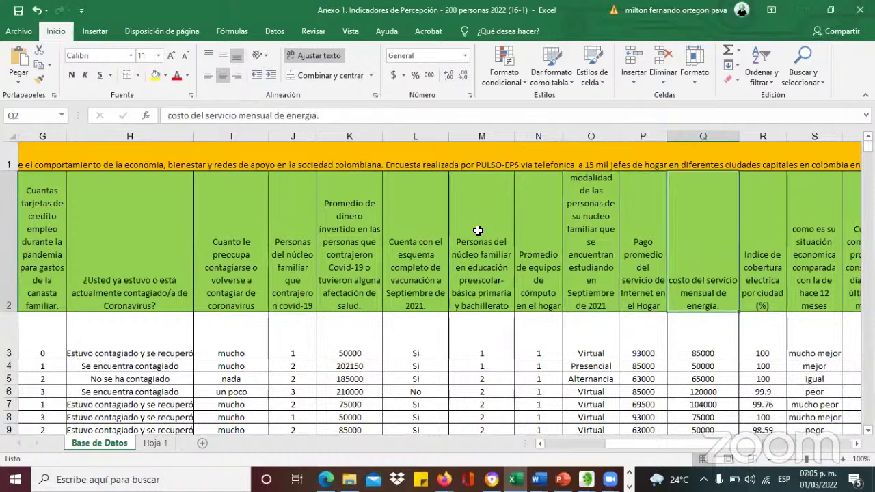
pyautogui.press('Right')
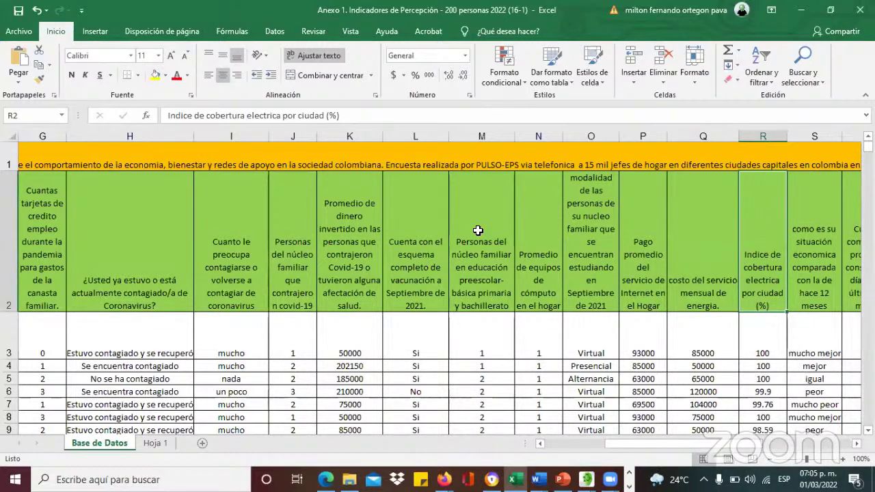
pyautogui.press('Right')
pyautogui.press('Right')
pyautogui.press('Right')
pyautogui.press('Right')
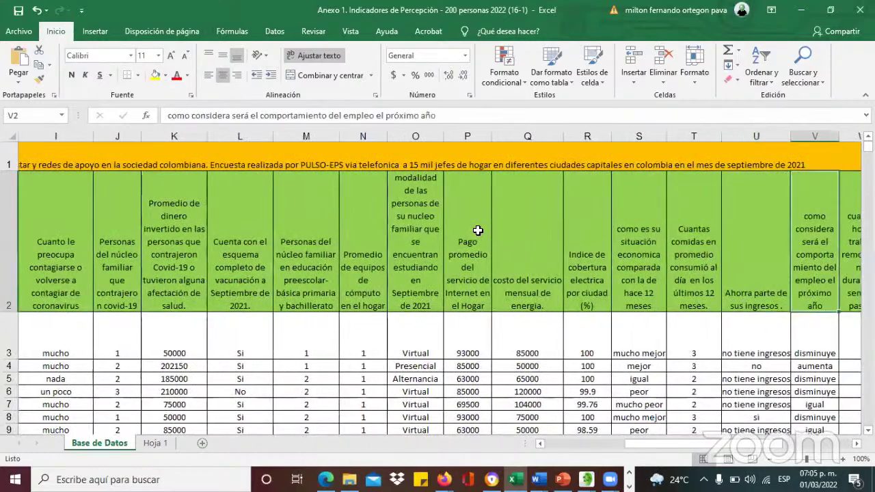
pyautogui.press('Right')
pyautogui.press('Right')
pyautogui.press('Right')
pyautogui.press('Right')
pyautogui.press('Right')
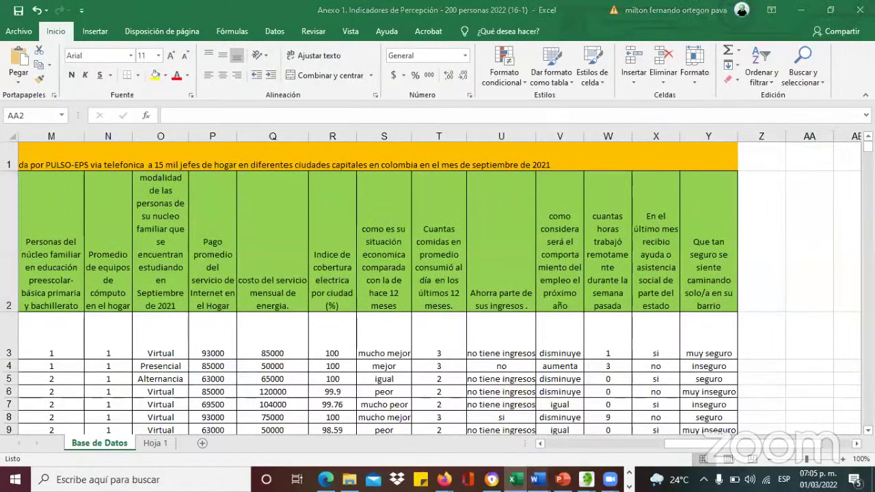
# Step: Switch to the activity guide in Word and highlight the passage from "partir de la base de datos" to "sociedad colombiana año 2021"
pyautogui.moveTo(536, 479)
pyautogui.click(491, 448)
pyautogui.tripleClick(492, 232)
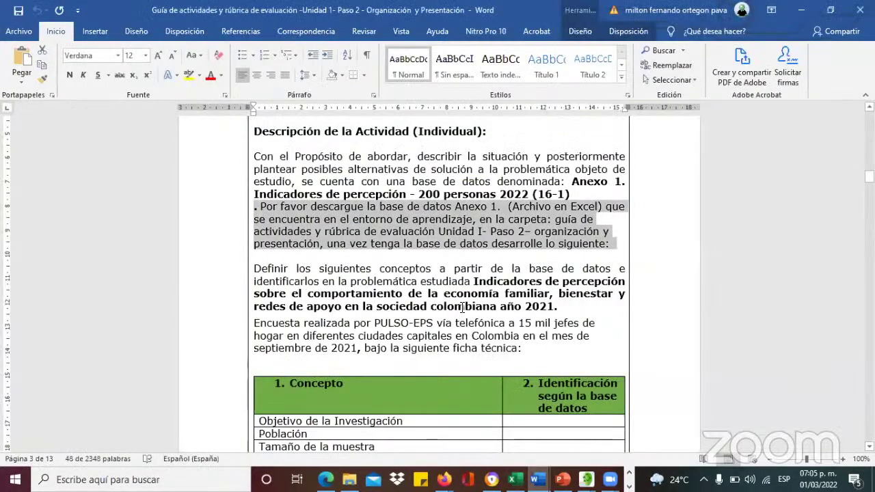
pyautogui.click(492, 258)
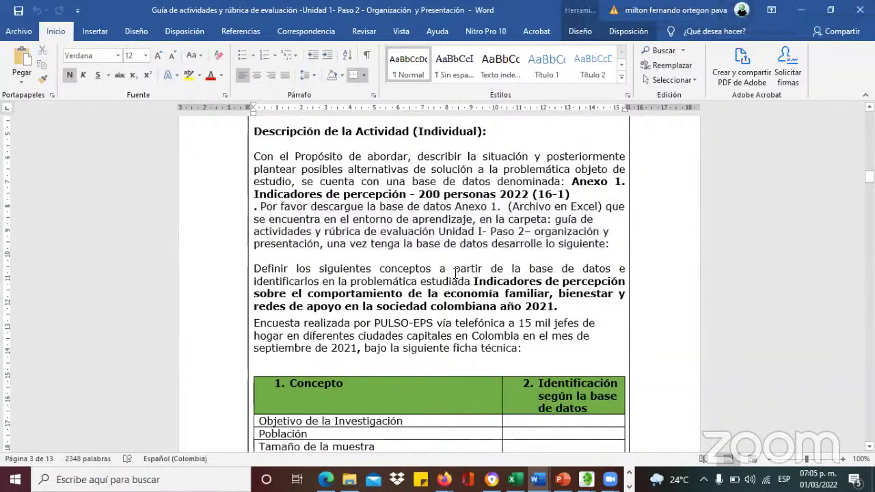
pyautogui.moveTo(453, 271); pyautogui.dragTo(564, 309)
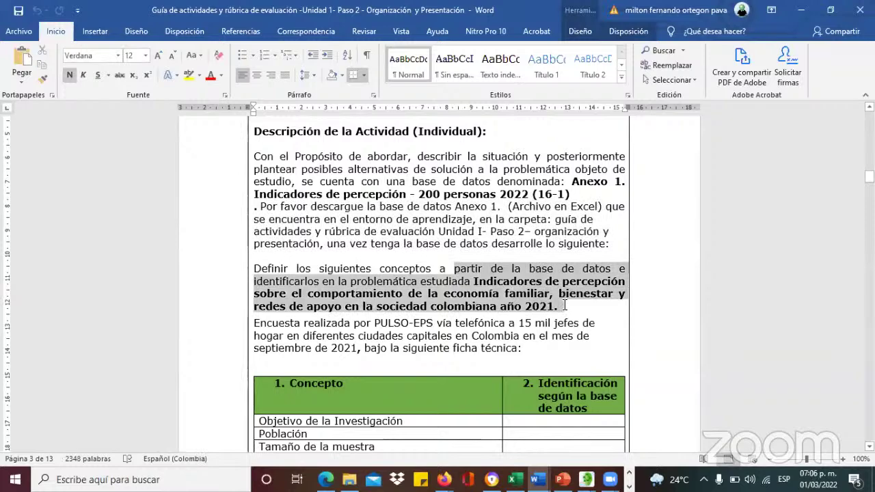
pyautogui.click(444, 336)
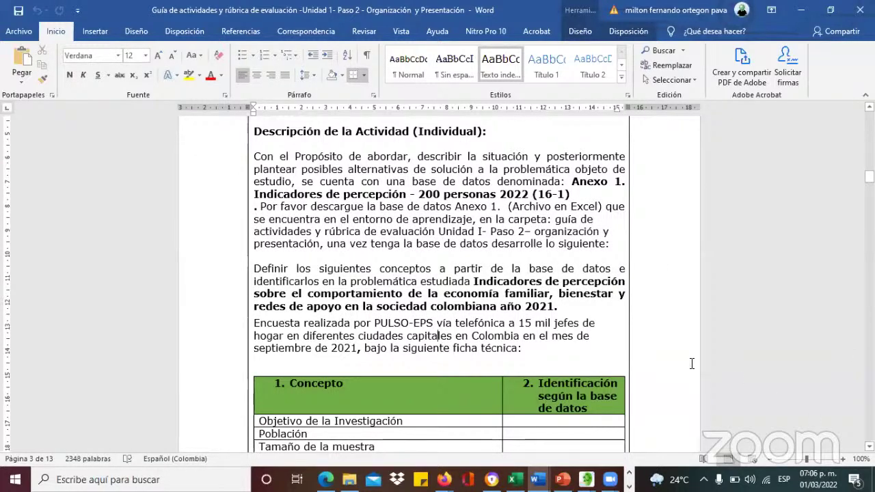
# Step: Look through the guide's later activities and go back to the Concepto table of the ficha técnica on page 3
pyautogui.press('pagedown')
pyautogui.press('pagedown')
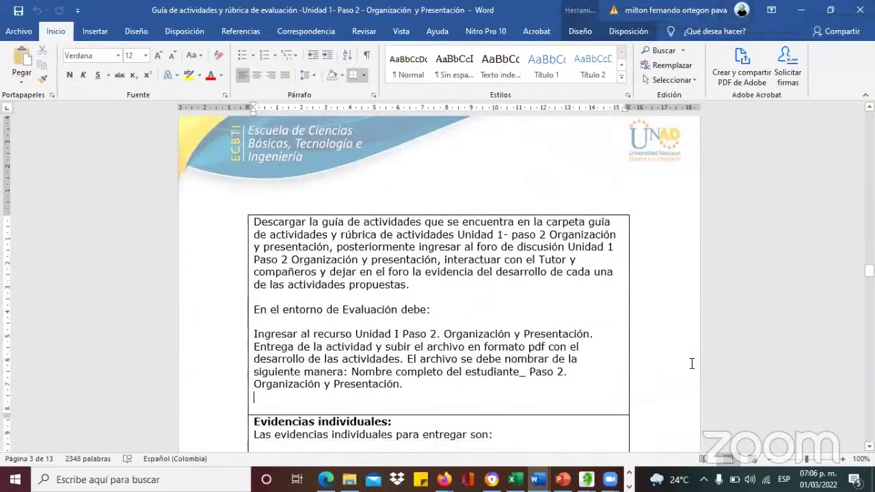
pyautogui.press('pageup')
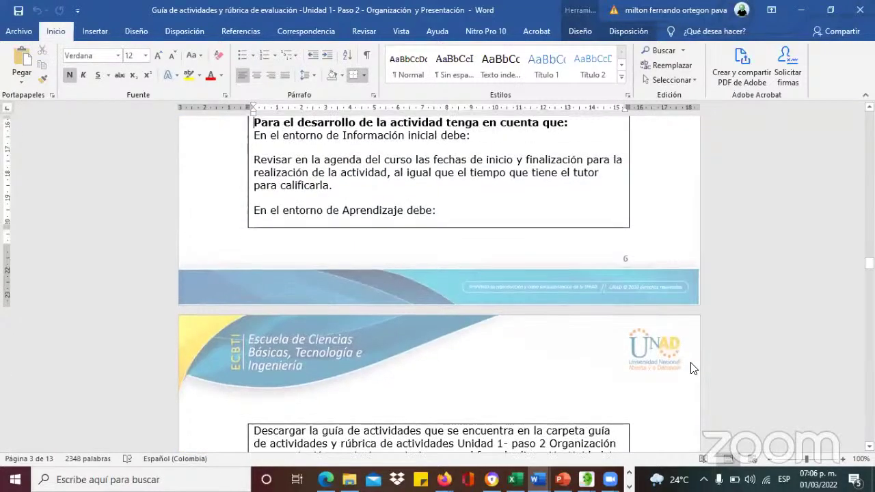
pyautogui.press('pageup')
pyautogui.press('pageup')
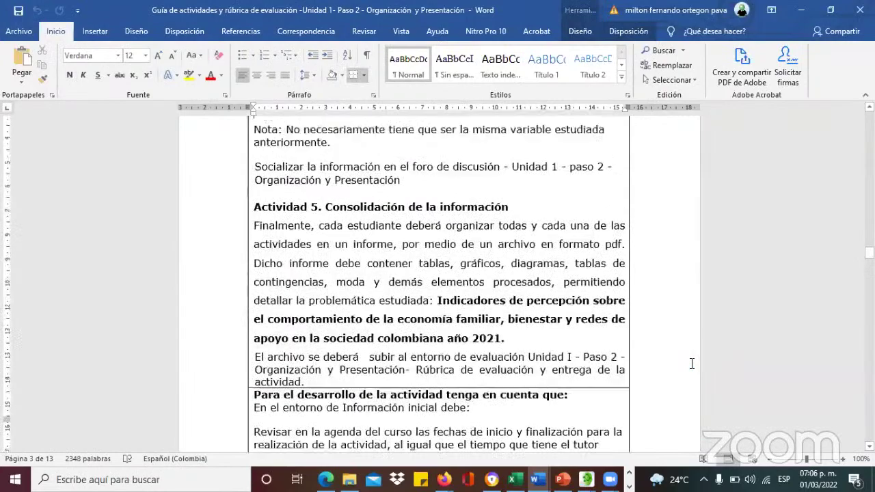
pyautogui.press('pageup')
pyautogui.press('pageup')
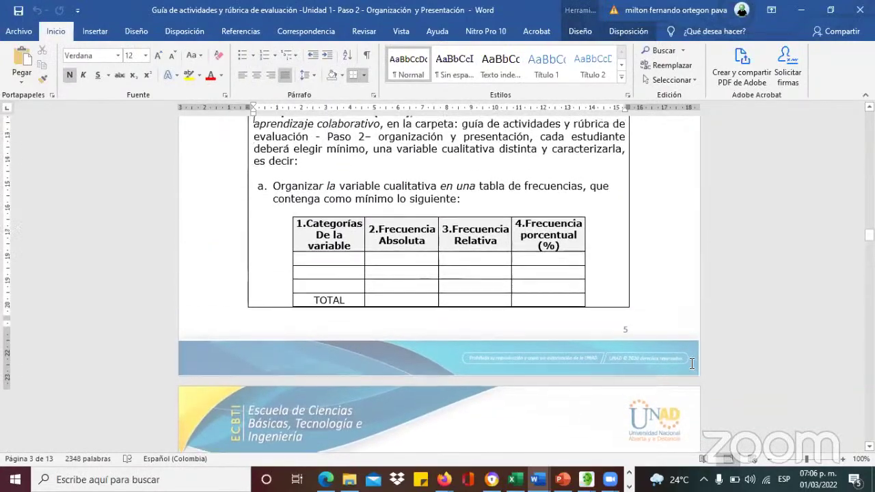
pyautogui.press('pageup')
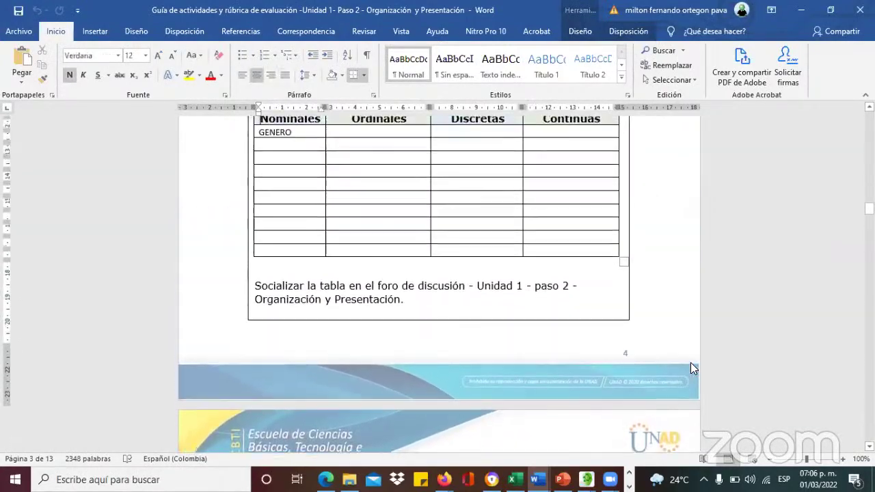
pyautogui.press('pageup')
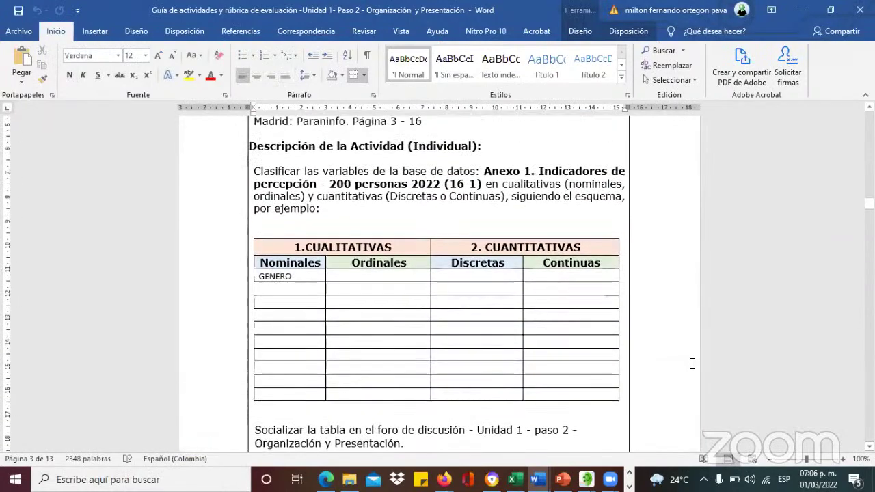
pyautogui.press('pageup')
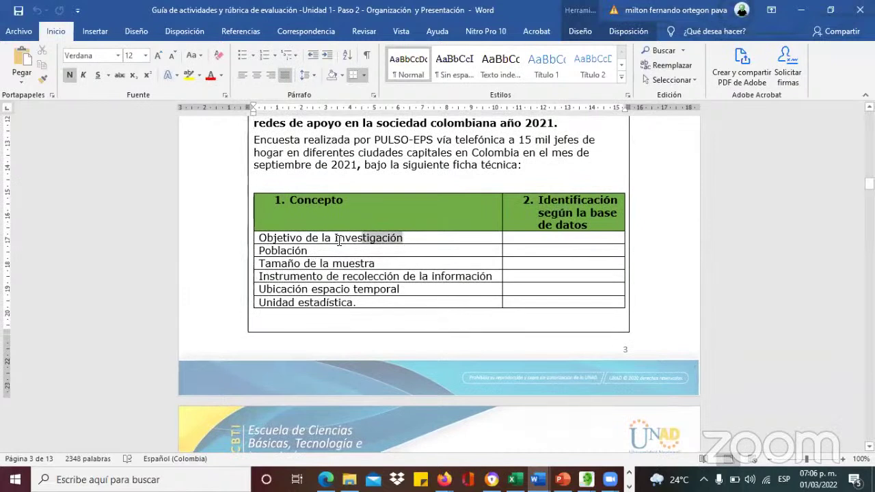
# Step: Highlight the Objetivo de la Investigación concept in the ficha técnica table, and clear the selection
pyautogui.moveTo(268, 244); pyautogui.dragTo(269, 244)
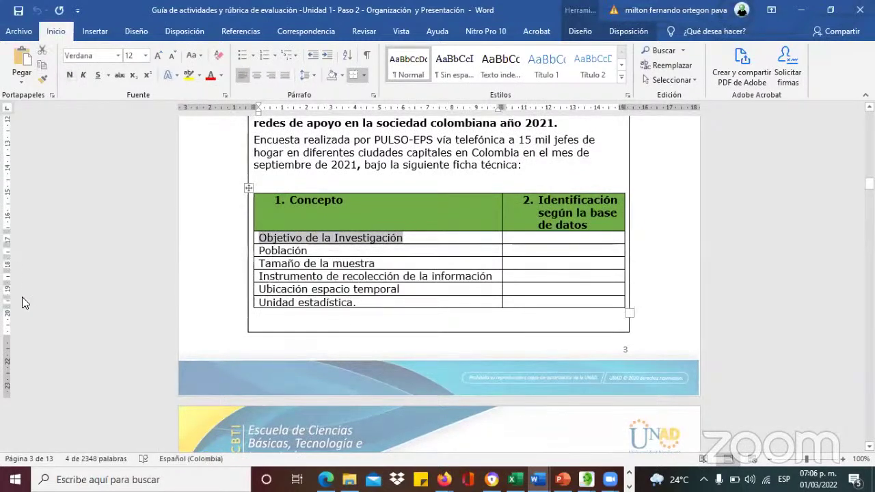
pyautogui.click(188, 307)
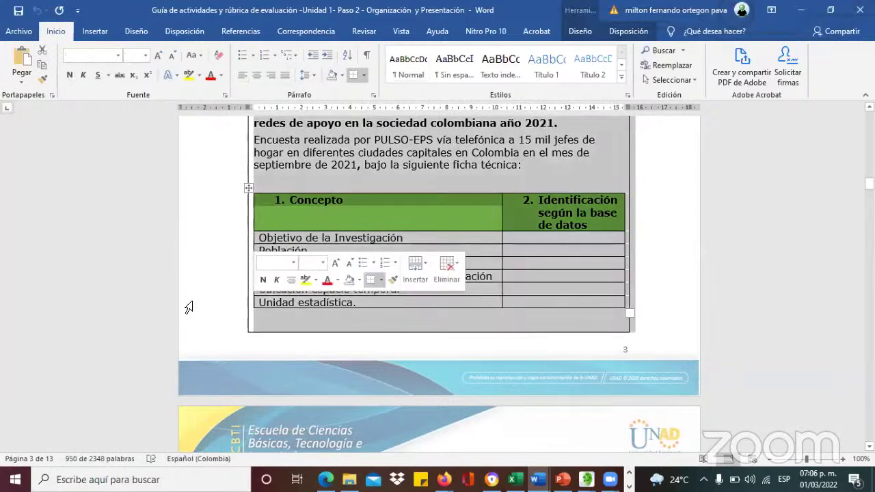
pyautogui.click(260, 367)
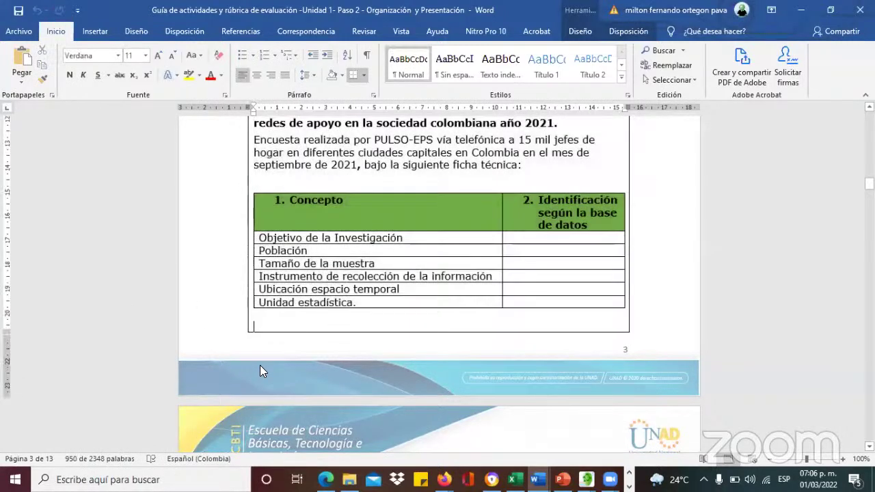
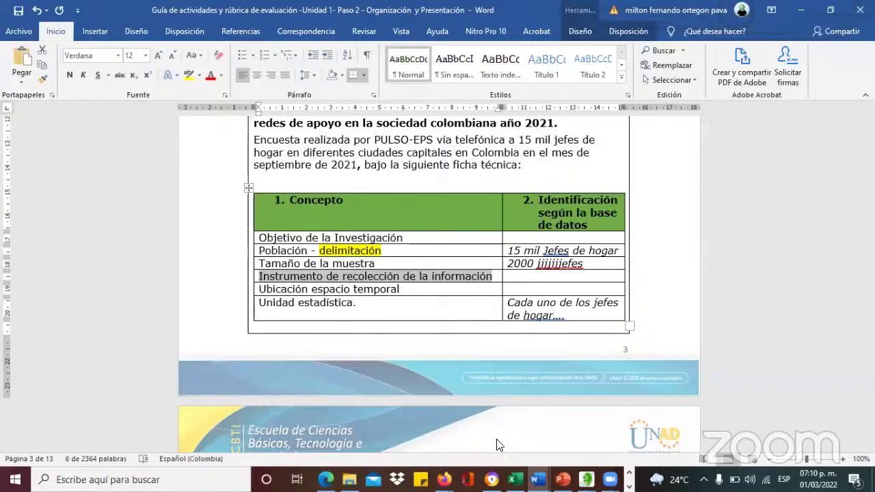
# Step: Switch to the Anexo 1 database in Excel and select the whole first survey record, from A3 to Y3
pyautogui.click(511, 479)
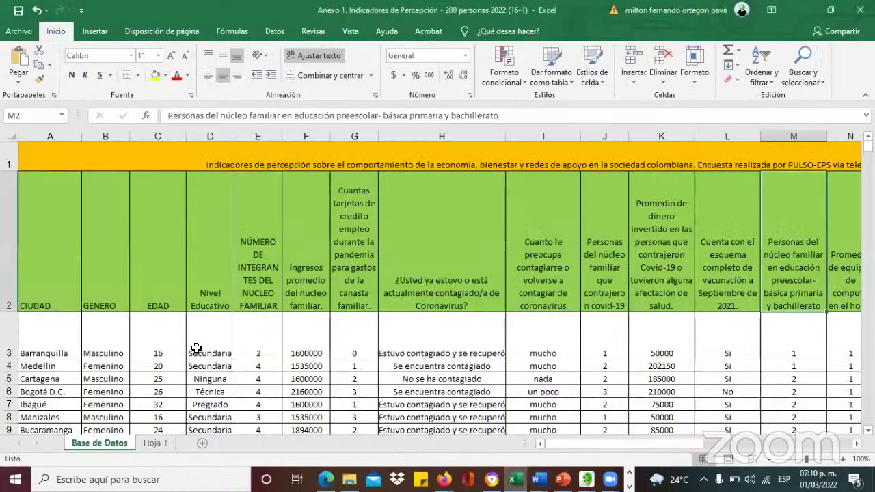
pyautogui.click(196, 349)
pyautogui.press('Home')
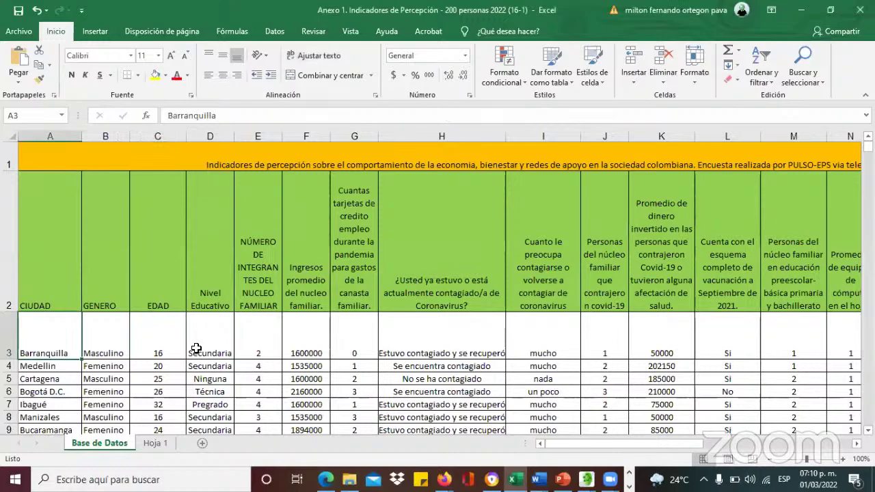
pyautogui.hotkey('shift', 'Right')
pyautogui.hotkey('shift', 'Right')
pyautogui.hotkey('shift', 'Right')
pyautogui.hotkey('shift', 'Right')
pyautogui.hotkey('shift', 'Right')
pyautogui.hotkey('shift', 'Right')
pyautogui.hotkey('shift', 'Right')
pyautogui.hotkey('shift', 'Right')
pyautogui.hotkey('shift', 'Right')
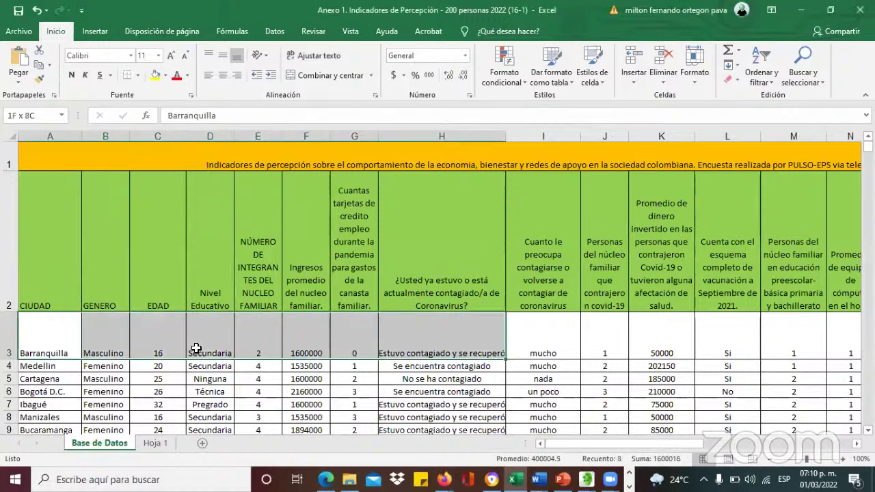
pyautogui.hotkey('shift', 'Right')
pyautogui.hotkey('shift', 'Right')
pyautogui.hotkey('shift', 'Right')
pyautogui.hotkey('shift', 'Right')
pyautogui.hotkey('shift', 'Right')
pyautogui.hotkey('shift', 'Right')
pyautogui.hotkey('shift', 'Right')
pyautogui.hotkey('shift', 'Right')
pyautogui.hotkey('shift', 'Right')
pyautogui.hotkey('shift', 'Right')
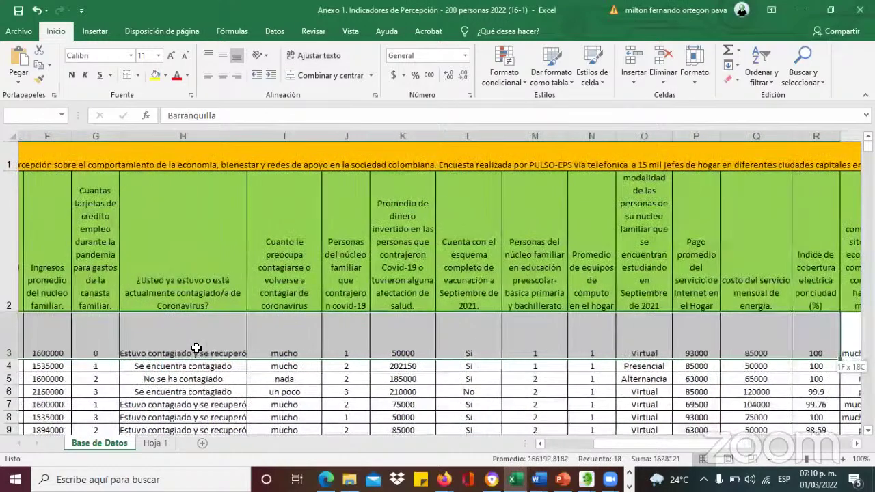
pyautogui.hotkey('shift', 'Right')
pyautogui.hotkey('shift', 'Right')
pyautogui.hotkey('shift', 'Right')
pyautogui.hotkey('shift', 'Right')
pyautogui.hotkey('shift', 'Right')
pyautogui.hotkey('shift', 'Right')
pyautogui.hotkey('shift', 'Right')
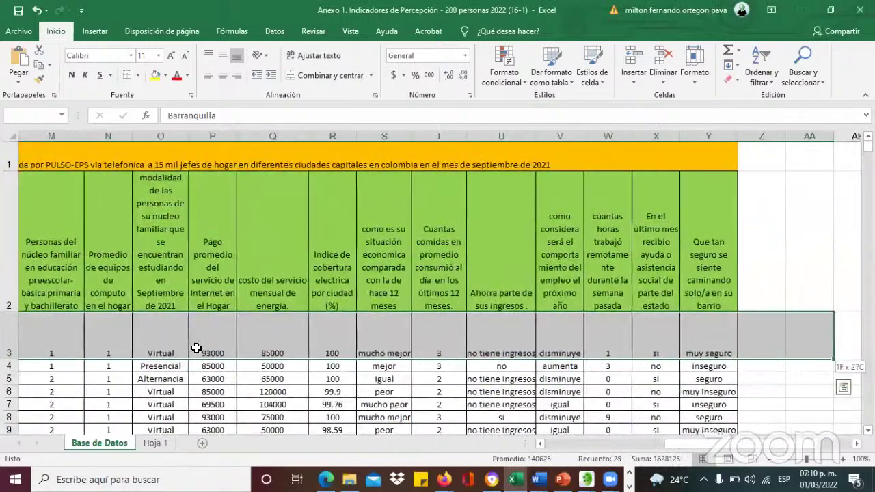
pyautogui.hotkey('shift', 'Left')
pyautogui.hotkey('shift', 'Left')
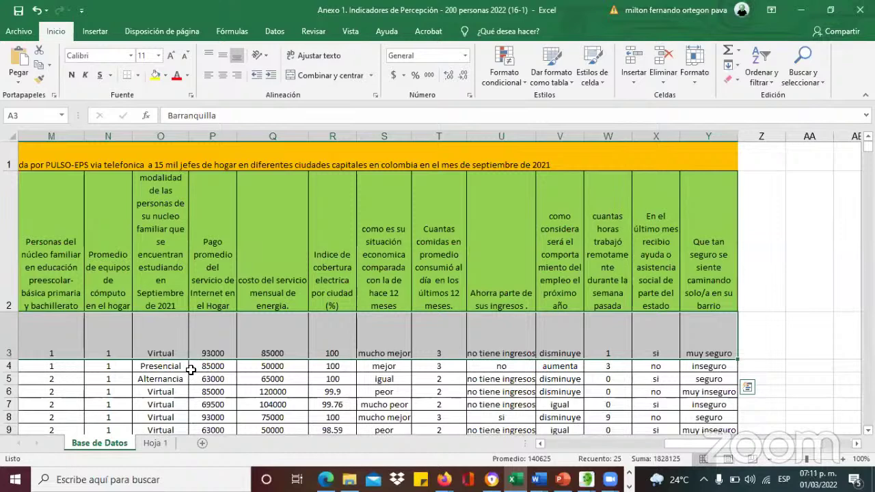
# Step: Return to the Word guide and enter "Entrevista? Encuesta?" as the identification for Instrumento de recolección de la información
pyautogui.click(536, 479)
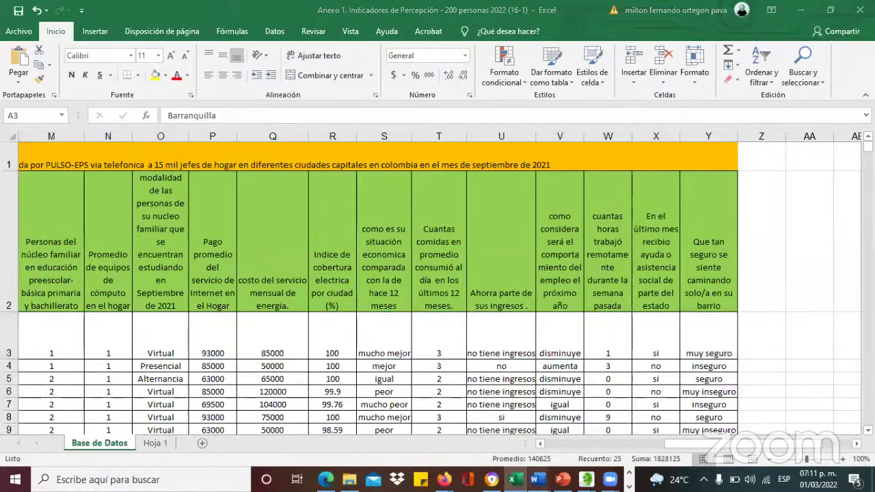
pyautogui.click(522, 464)
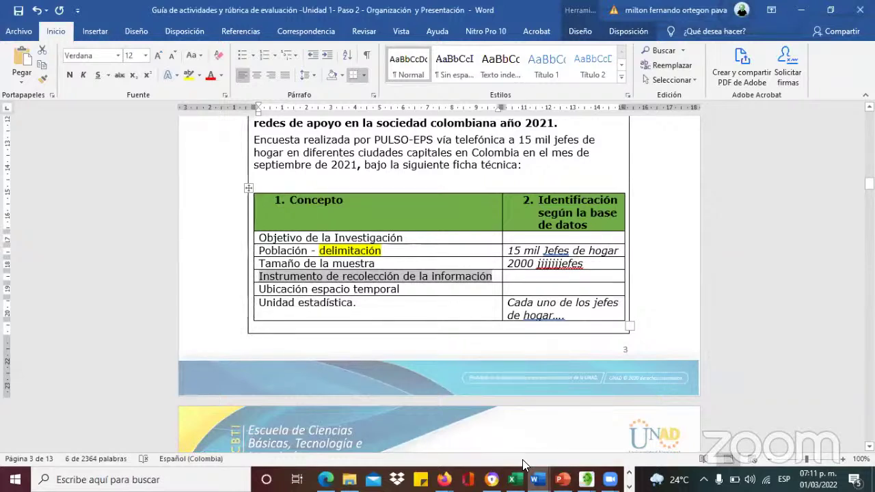
pyautogui.click(521, 279)
pyautogui.write('entrev')
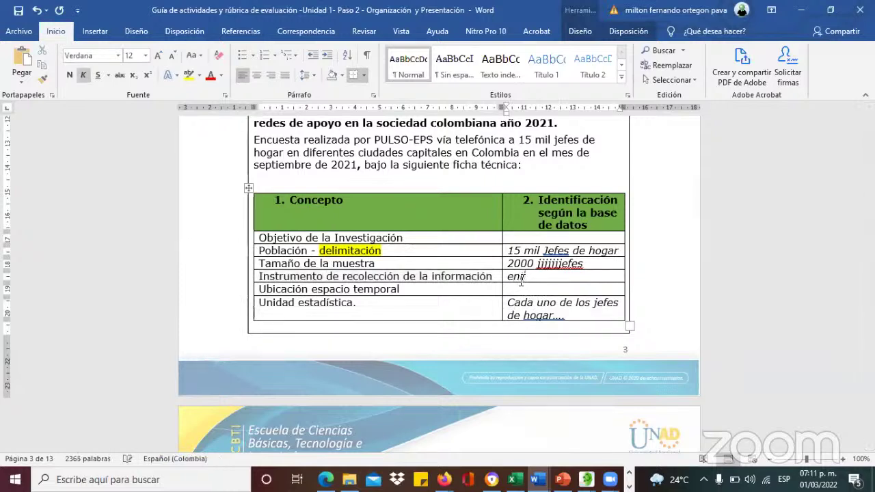
pyautogui.write('ista')
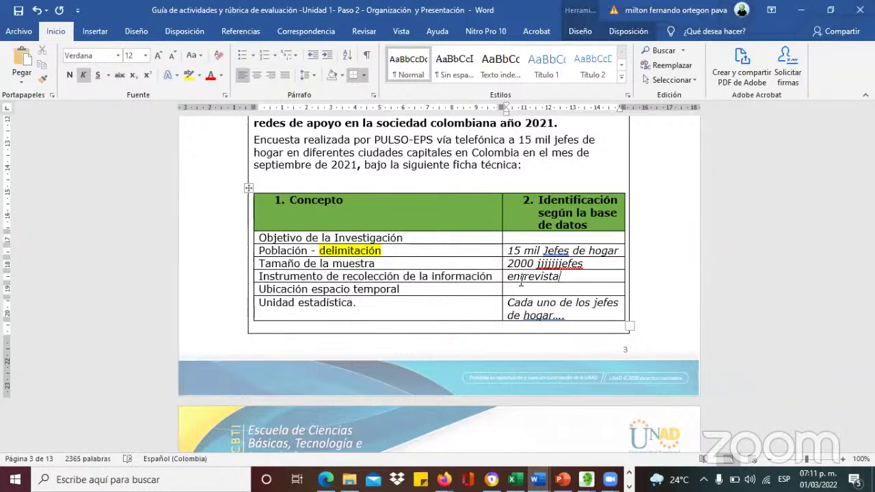
pyautogui.write('?')
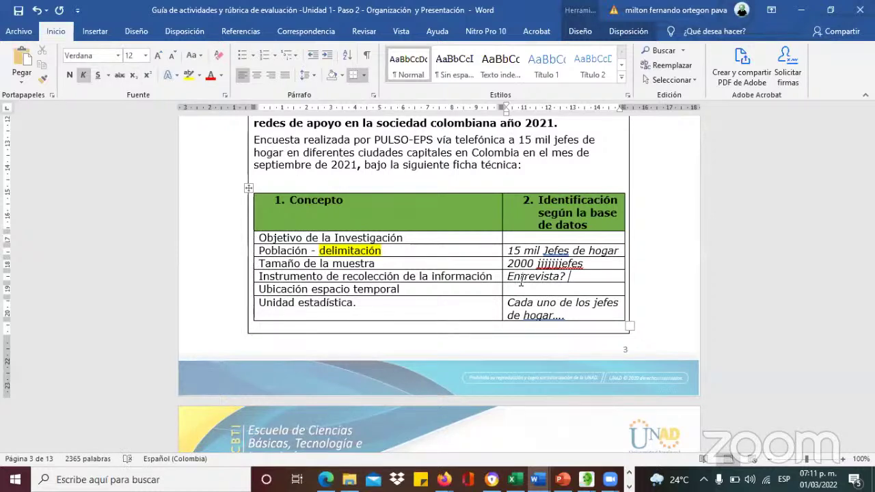
pyautogui.write(' enc')
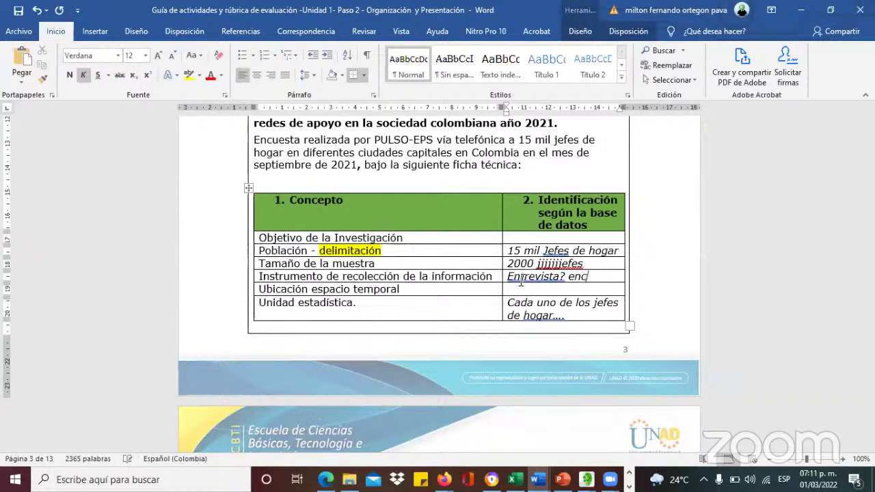
pyautogui.write('uesta?')
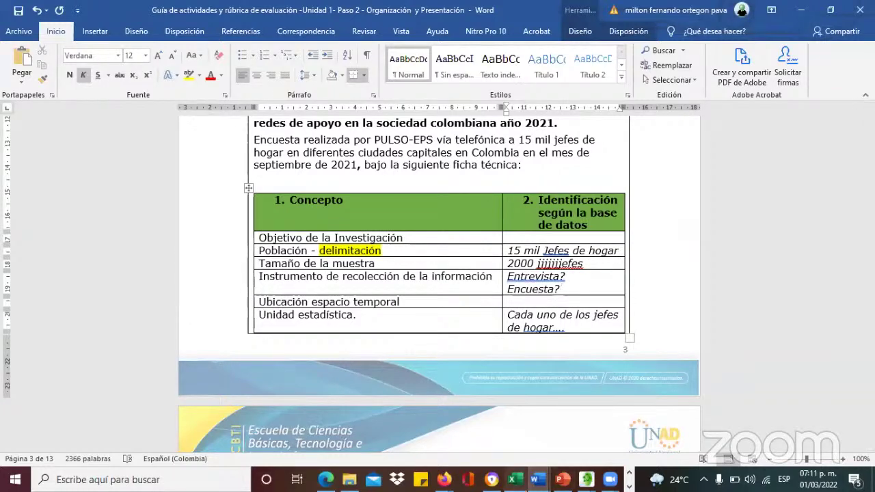
# Step: Switch to the Anexo 1 database in Excel, clear the record selection and go back to the first record's city in A3
pyautogui.click(514, 479)
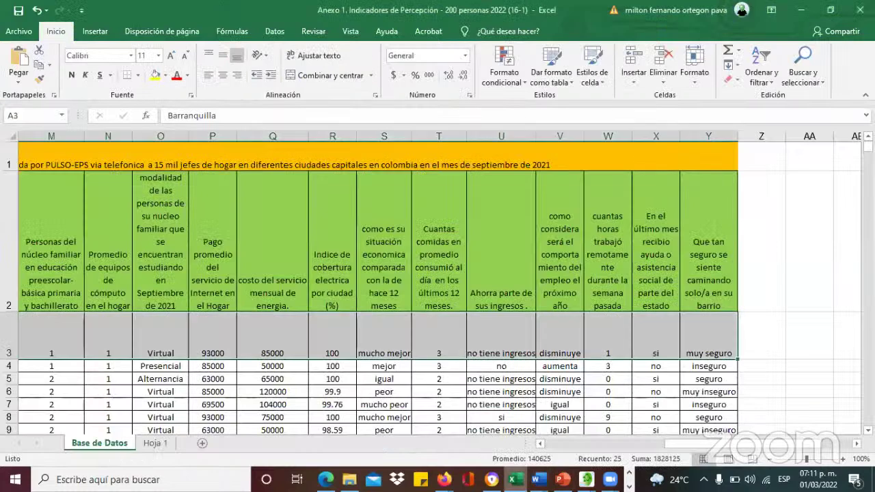
pyautogui.click(419, 288)
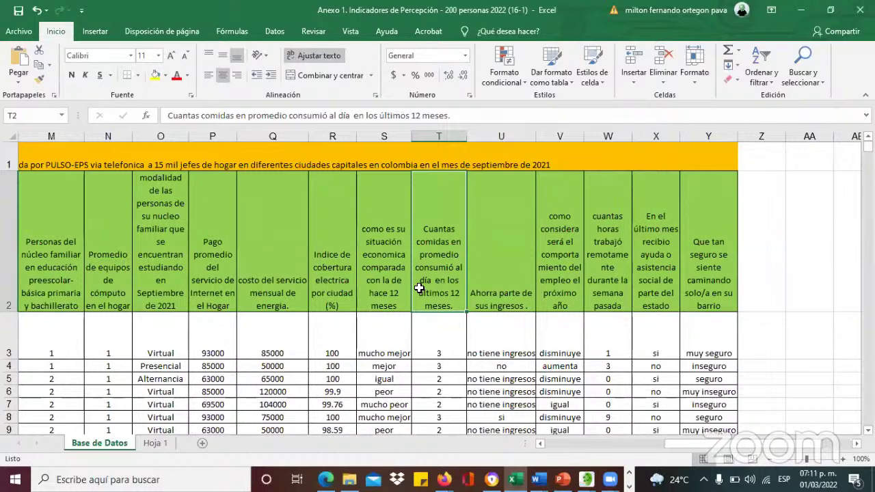
pyautogui.click(400, 322)
pyautogui.press('Left')
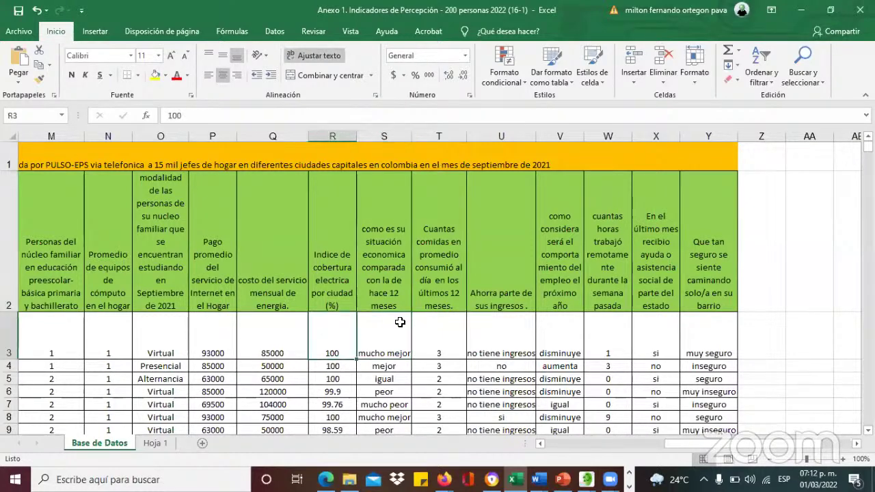
pyautogui.press('Left')
pyautogui.press('Left')
pyautogui.press('Left')
pyautogui.press('Left')
pyautogui.press('Left')
pyautogui.press('Left')
pyautogui.press('Left')
pyautogui.press('Left')
pyautogui.press('Left')
pyautogui.press('Left')
pyautogui.press('Left')
pyautogui.press('Left')
pyautogui.press('Left')
pyautogui.press('Left')
pyautogui.press('Left')
pyautogui.press('Left')
pyautogui.press('Left')
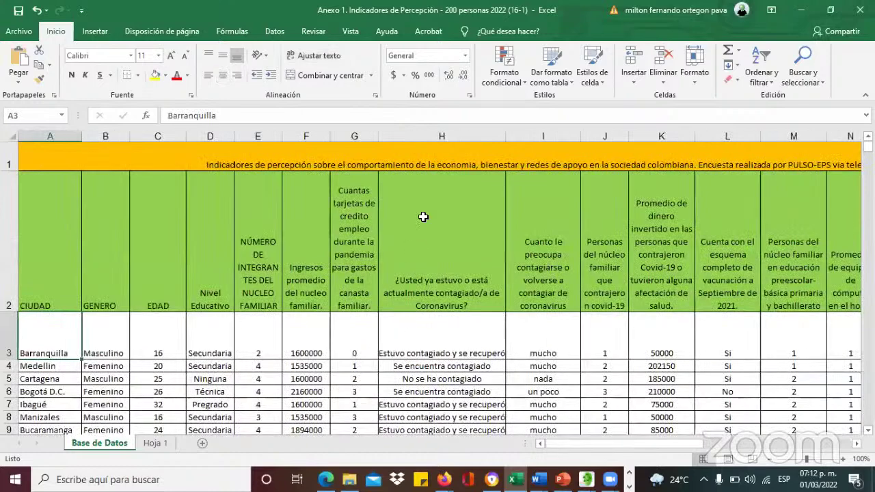
# Step: Select the database title in A1 and highlight the surveying organization PULSO-EPS within its text
pyautogui.click(381, 167)
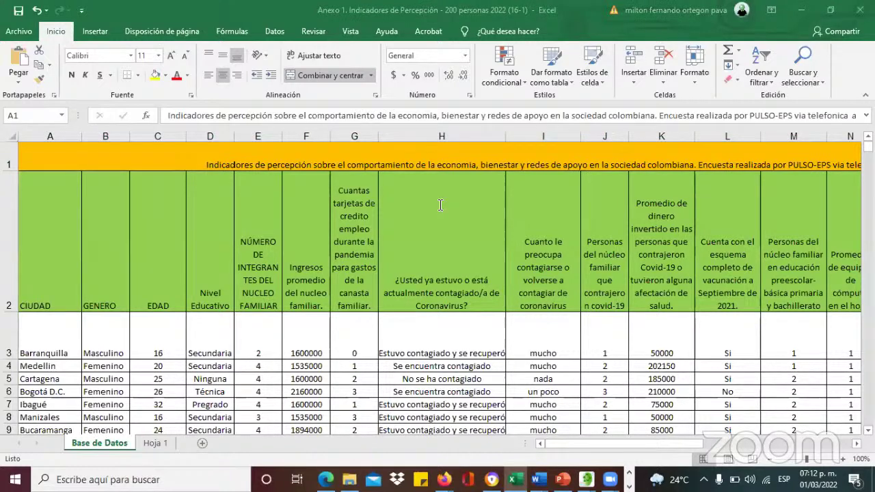
pyautogui.click(404, 158)
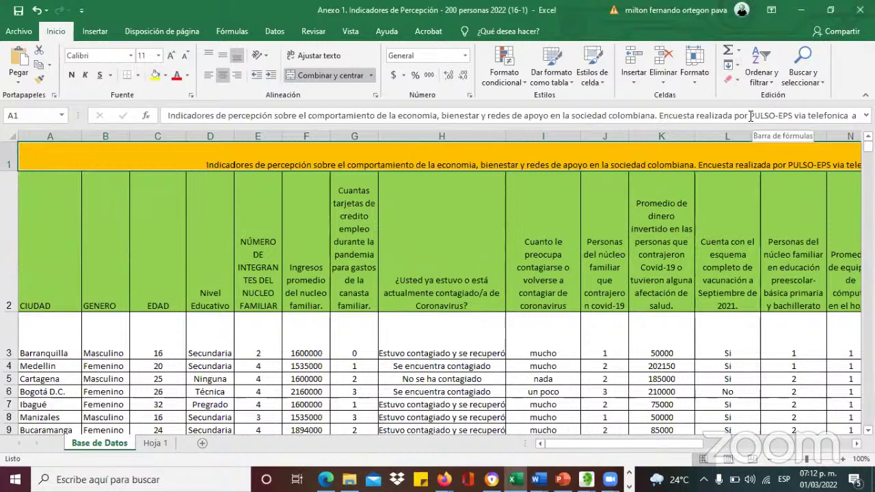
pyautogui.moveTo(750, 115); pyautogui.dragTo(791, 119)
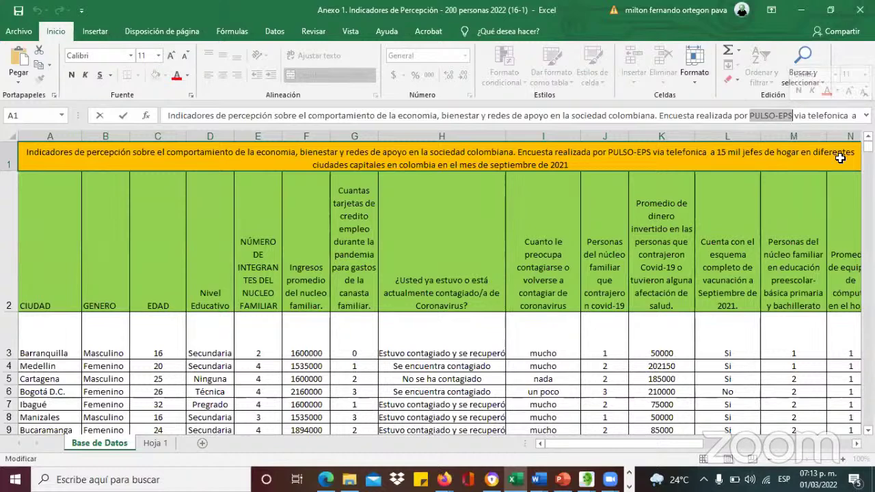
# Step: Return to the Word guide and enter "Cuando y donde?" as the identification for Ubicación espacio temporal
pyautogui.moveTo(537, 479)
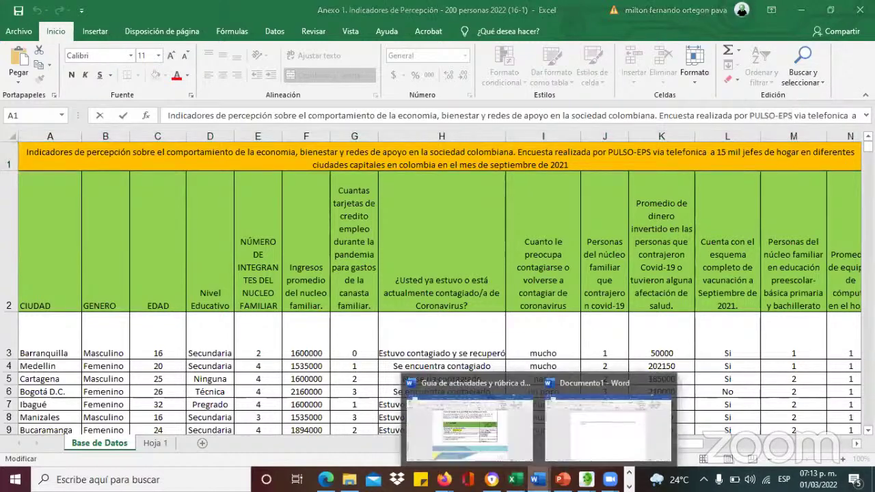
pyautogui.click(518, 464)
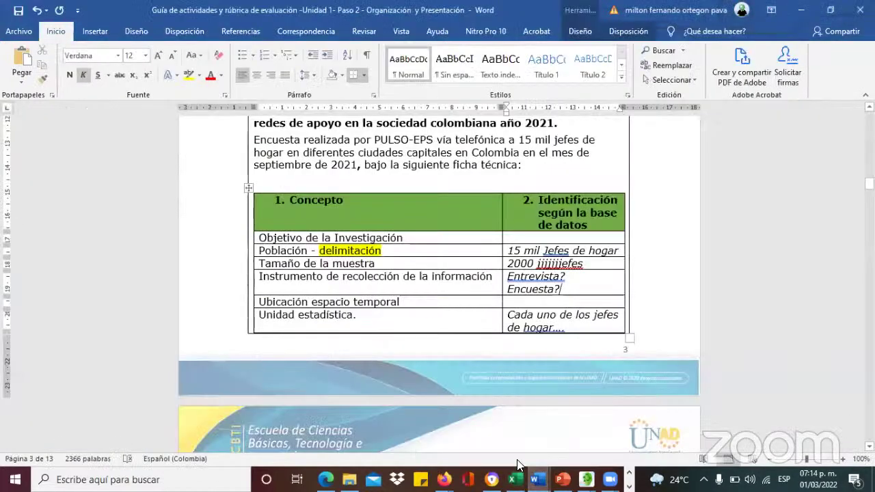
pyautogui.click(523, 304)
pyautogui.write('cc')
pyautogui.press('BackSpace')
pyautogui.press('BackSpace')
pyautogui.write('cuándo ')
pyautogui.write('y donde?')
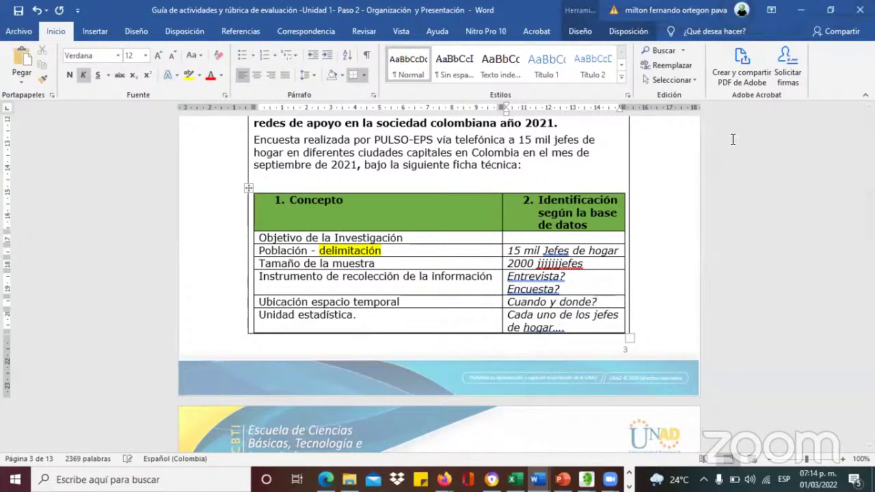
# Step: Look through the guide's activities up to page 6 and go back to the ficha técnica table on page 3
pyautogui.press('pagedown')
pyautogui.press('pagedown')
pyautogui.press('pagedown')
pyautogui.press('pagedown')
pyautogui.press('pagedown')
pyautogui.press('pagedown')
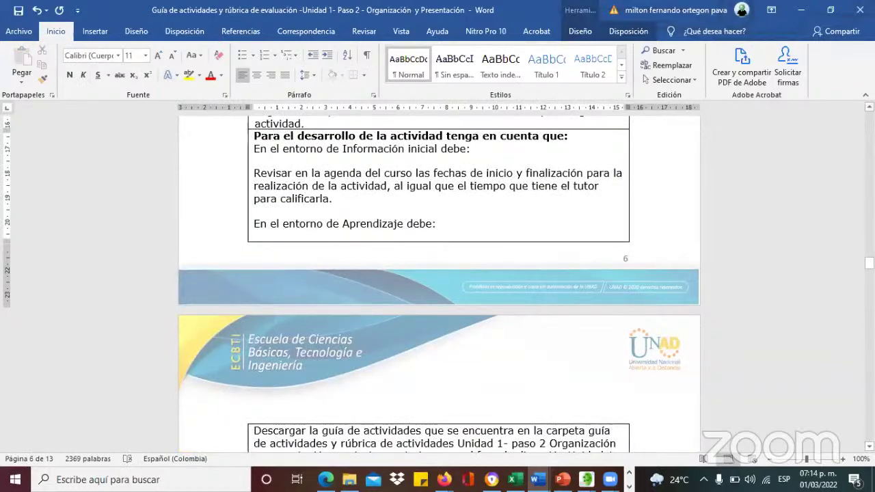
pyautogui.press('Up')
pyautogui.press('Up')
pyautogui.press('Up')
pyautogui.press('Up')
pyautogui.press('Up')
pyautogui.press('Up')
pyautogui.press('Up')
pyautogui.press('Up')
pyautogui.press('Up')
pyautogui.press('Up')
pyautogui.press('Up')
pyautogui.press('Up')
pyautogui.press('Up')
pyautogui.press('Up')
pyautogui.press('Up')
pyautogui.press('Up')
pyautogui.press('Up')
pyautogui.press('Up')
pyautogui.press('Up')
pyautogui.press('Up')
pyautogui.press('Up')
pyautogui.press('Up')
pyautogui.press('Up')
pyautogui.press('Up')
pyautogui.press('Up')
pyautogui.press('Up')
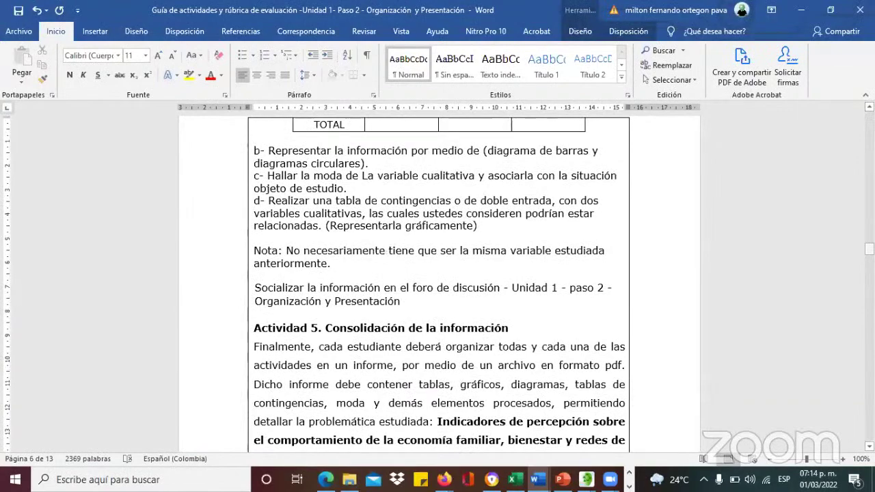
pyautogui.press('Up')
pyautogui.press('Up')
pyautogui.press('Up')
pyautogui.press('Up')
pyautogui.press('Up')
pyautogui.press('Up')
pyautogui.press('Up')
pyautogui.press('Up')
pyautogui.press('Up')
pyautogui.press('Up')
pyautogui.press('Up')
pyautogui.press('Up')
pyautogui.press('Up')
pyautogui.press('Up')
pyautogui.press('Up')
pyautogui.press('Up')
pyautogui.press('Up')
pyautogui.press('Up')
pyautogui.press('Up')
pyautogui.press('Up')
pyautogui.press('Up')
pyautogui.press('Up')
pyautogui.press('Up')
pyautogui.press('Up')
pyautogui.press('Up')
pyautogui.press('Up')
pyautogui.press('Up')
pyautogui.press('Up')
pyautogui.press('Up')
pyautogui.press('Up')
pyautogui.press('Up')
pyautogui.press('Up')
pyautogui.press('Up')
pyautogui.press('Up')
pyautogui.press('Up')
pyautogui.press('Up')
pyautogui.press('Up')
pyautogui.press('Up')
pyautogui.press('Up')
pyautogui.press('Up')
pyautogui.press('Up')
pyautogui.press('Up')
pyautogui.press('Up')
pyautogui.press('Up')
pyautogui.press('Up')
pyautogui.press('Up')
pyautogui.press('Up')
pyautogui.press('Up')
pyautogui.press('Up')
pyautogui.press('Up')
pyautogui.press('Up')
pyautogui.press('Up')
pyautogui.press('Up')
pyautogui.press('Up')
pyautogui.press('Up')
pyautogui.press('Up')
pyautogui.press('Up')
pyautogui.press('Up')
pyautogui.press('Up')
pyautogui.press('Up')
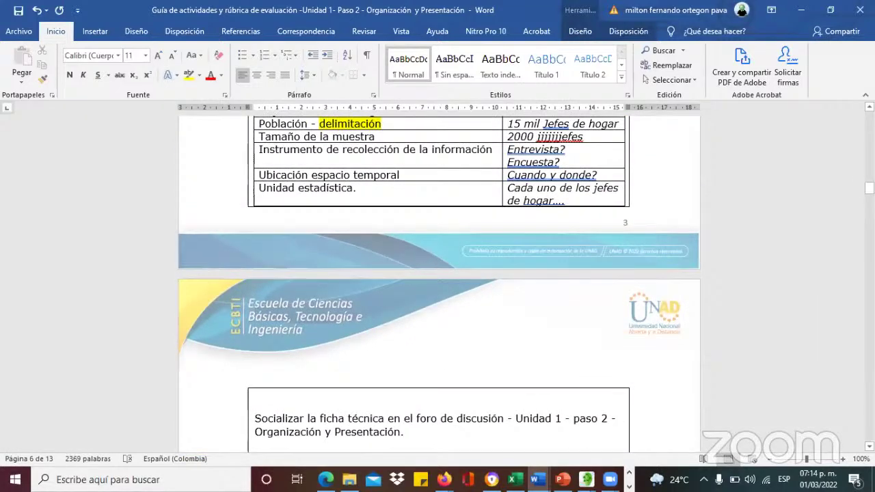
pyautogui.press('Up')
pyautogui.press('Up')
pyautogui.press('Up')
pyautogui.press('Up')
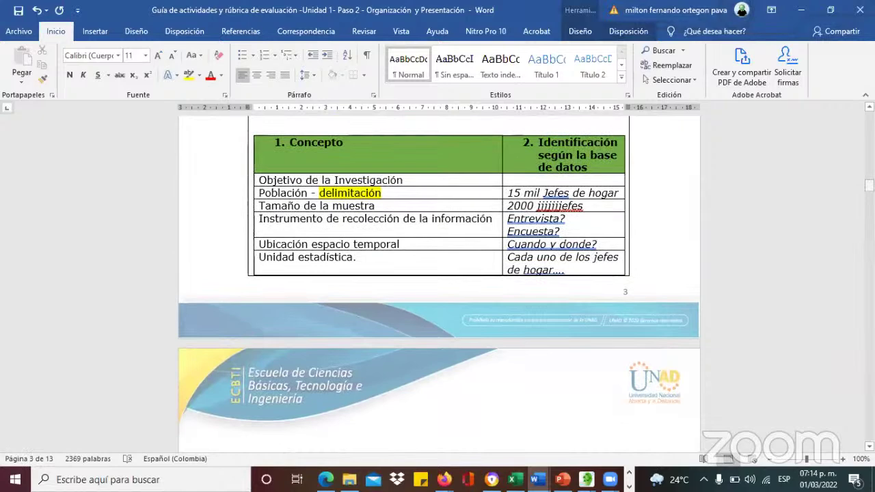
# Step: Go to Actividad 3. Clasificación de variables on page 4, showing its description and the example classification table
pyautogui.scroll(-12, 438, 283)
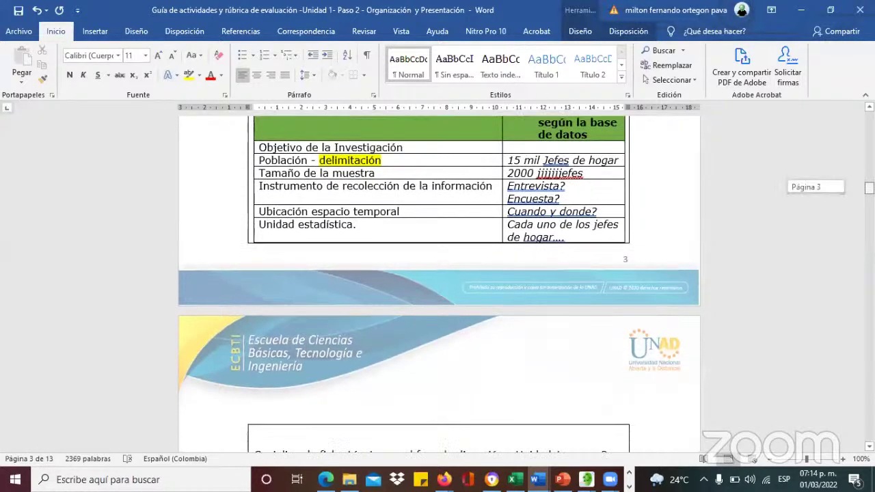
pyautogui.scroll(-2, 437, 283)
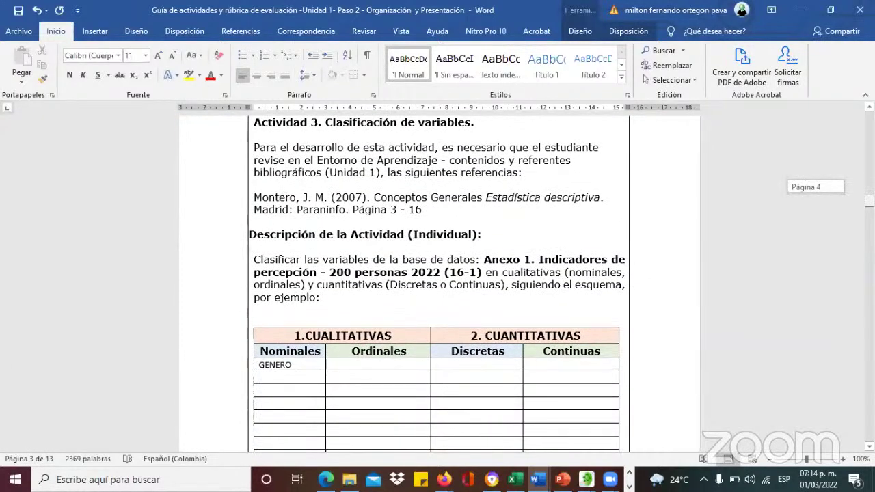
pyautogui.scroll(1, 437, 284)
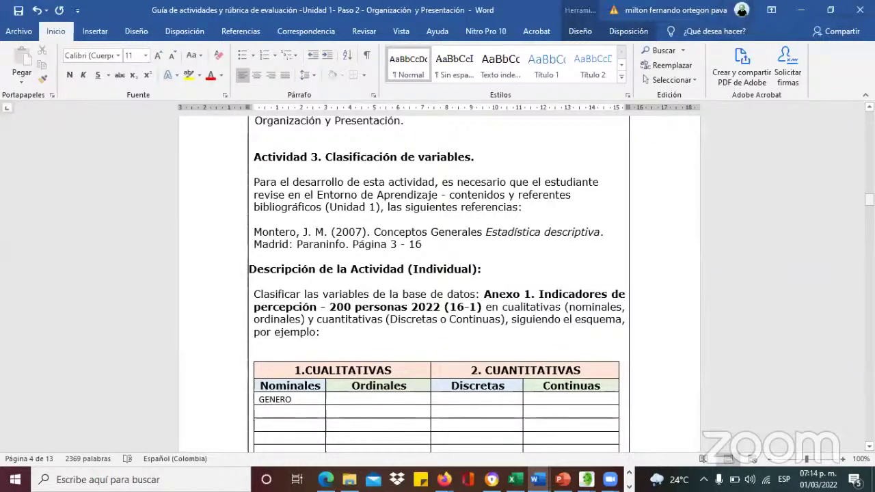
# Step: Switch to the Anexo 1 database, go through the headers from CIUDAD to Nivel Educativo, and select the whole GENERO column
pyautogui.click(514, 479)
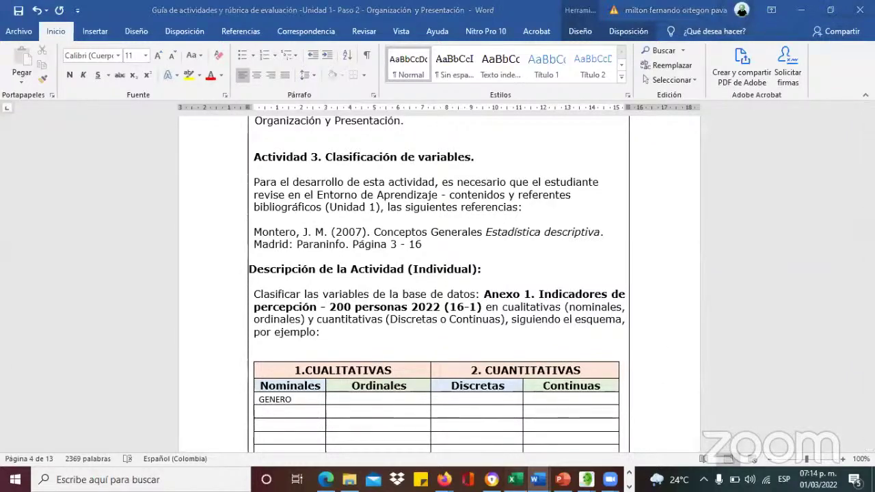
pyautogui.click(156, 262)
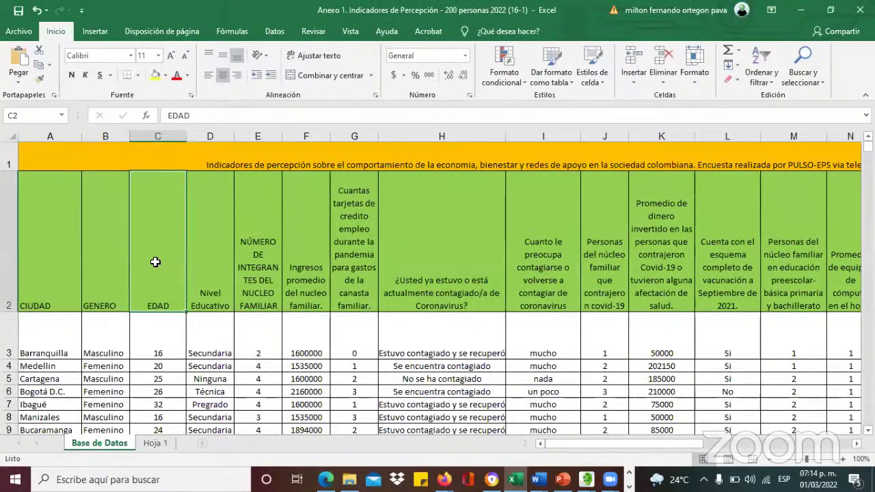
pyautogui.press('Left')
pyautogui.press('Left')
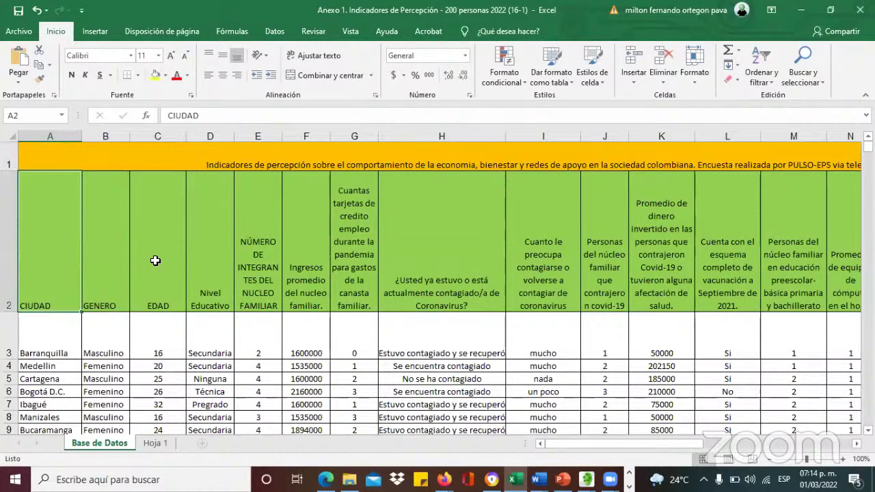
pyautogui.press('Right')
pyautogui.press('Right')
pyautogui.press('Right')
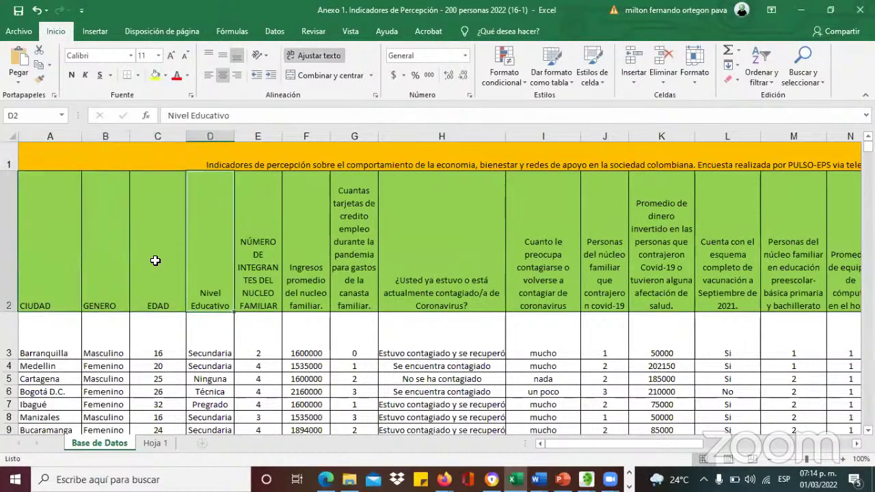
pyautogui.press('Left')
pyautogui.press('Left')
pyautogui.press('Left')
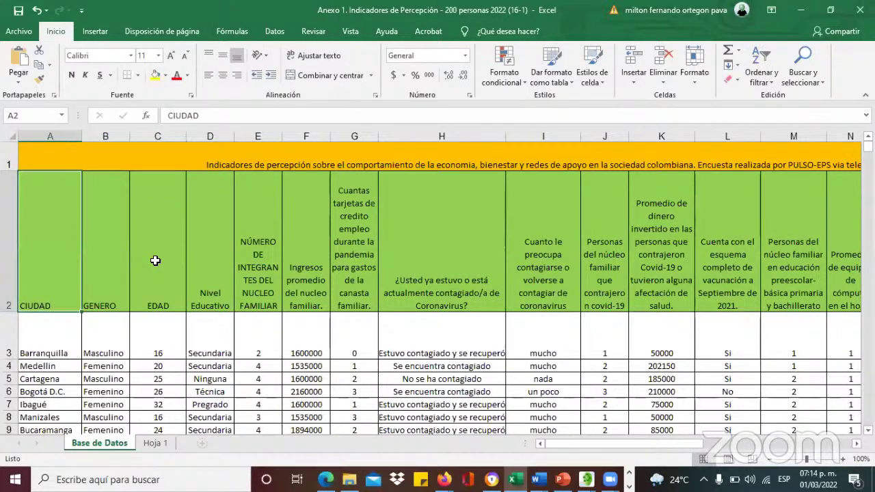
pyautogui.press('Right')
pyautogui.press('Right')
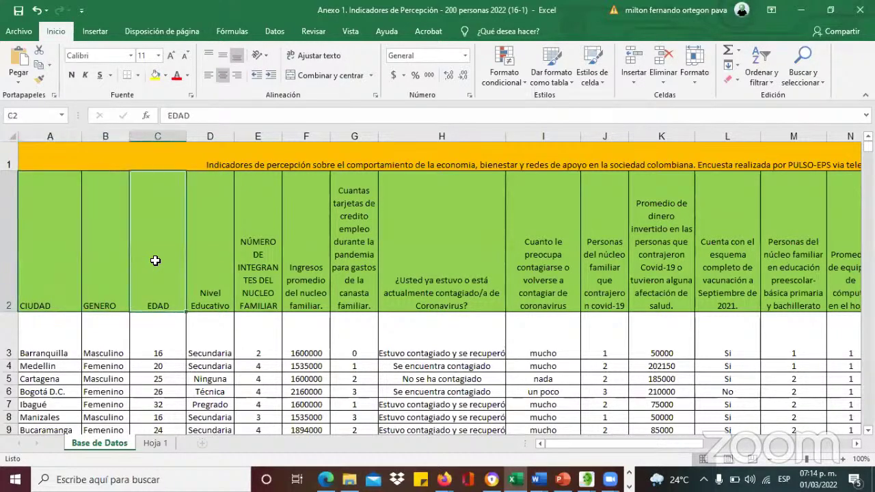
pyautogui.click(104, 137)
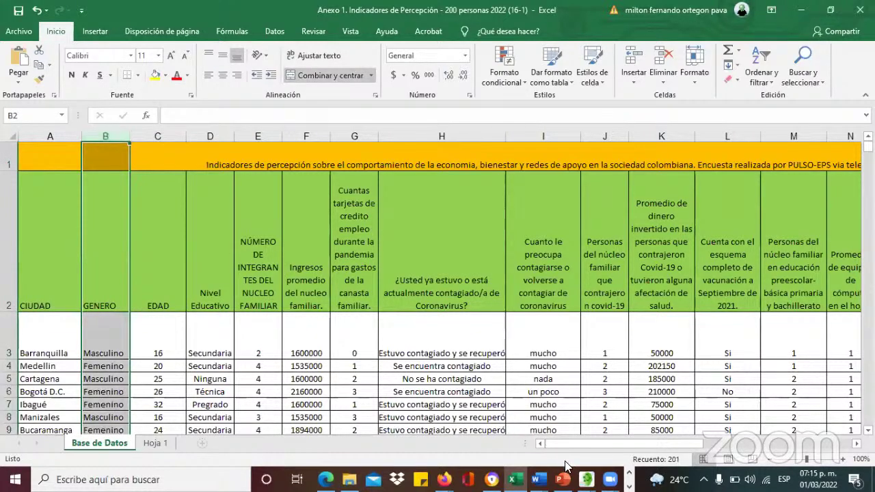
# Step: Switch to the VARIABLES concept map and maximize it to examine the types of qualitative and quantitative variables
pyautogui.moveTo(586, 478)
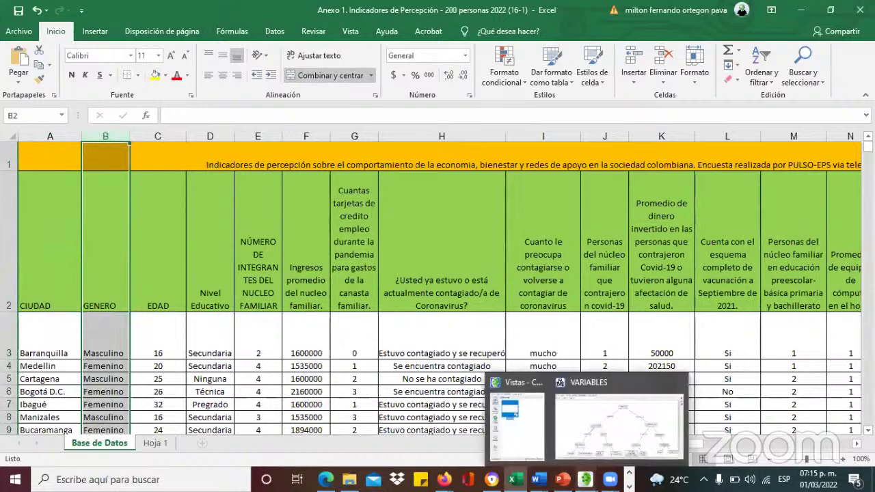
pyautogui.click(590, 455)
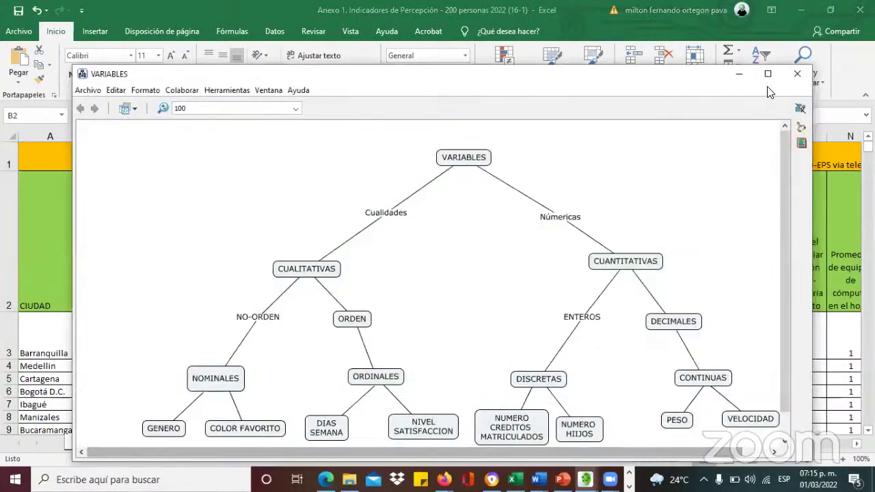
pyautogui.click(767, 75)
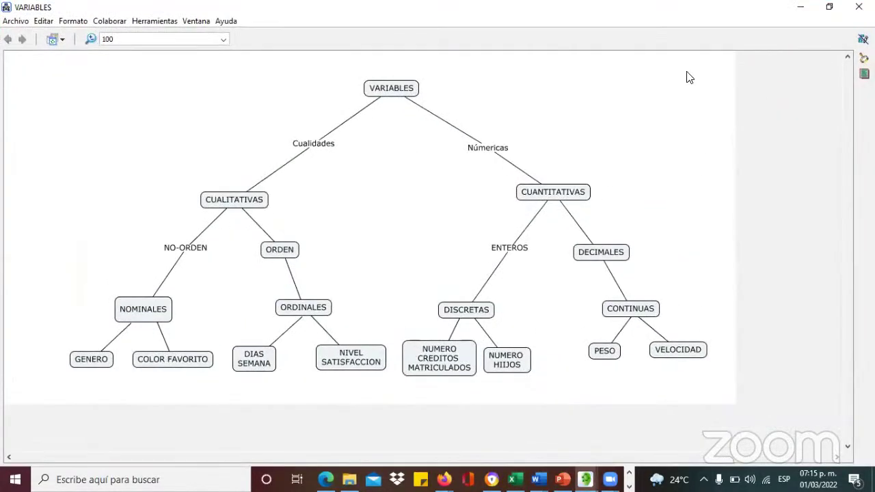
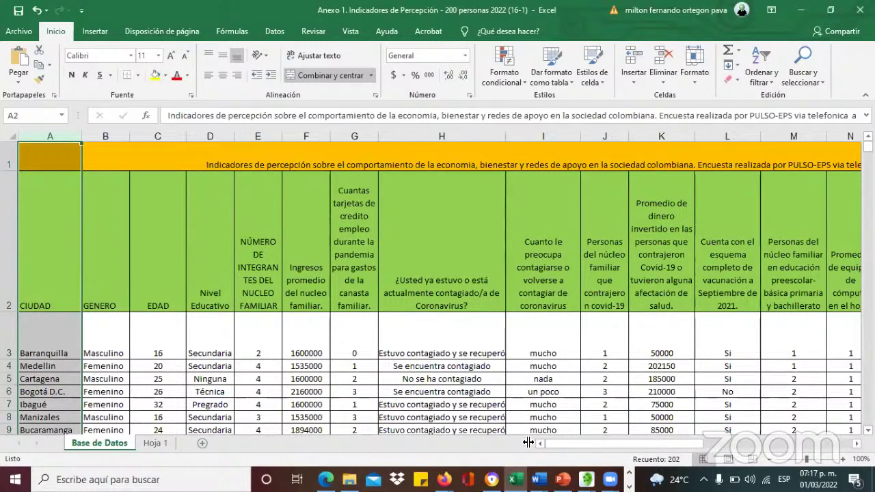
# Step: Return to the Word guide and enter CIUDAD below GENERO under Nominales in the variable classification table
pyautogui.moveTo(537, 478)
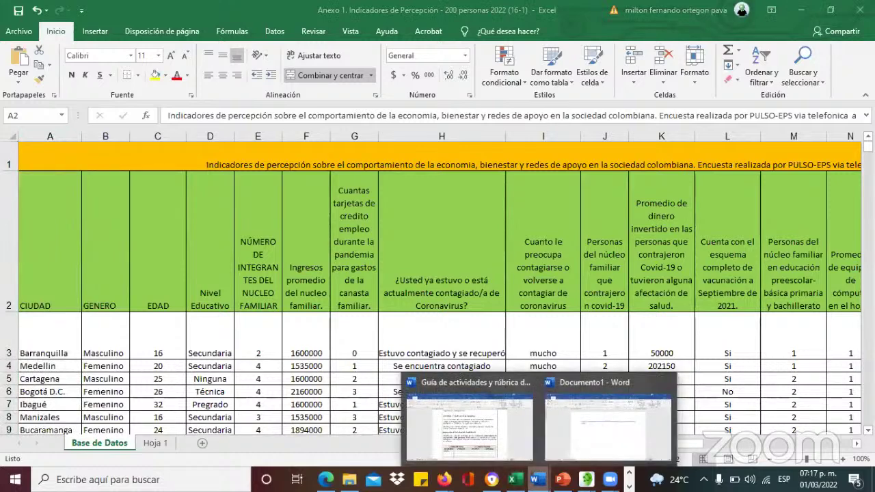
pyautogui.click(500, 449)
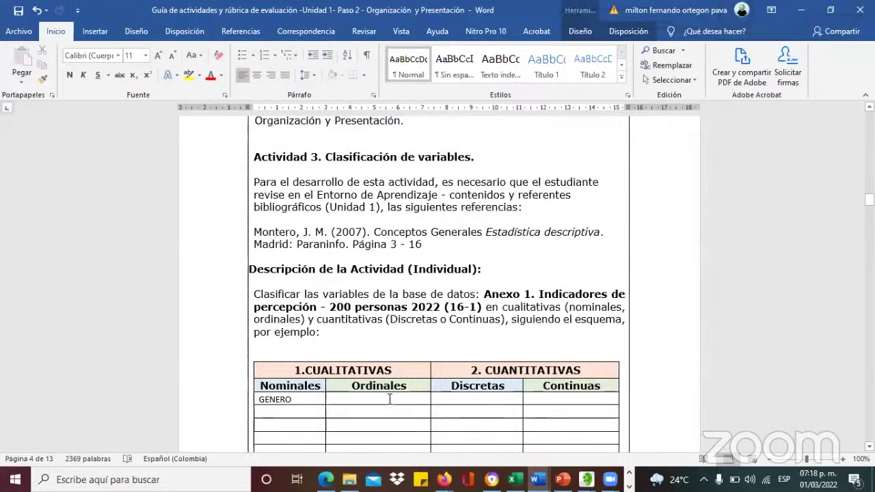
pyautogui.click(301, 414)
pyautogui.write('CIUDAD')
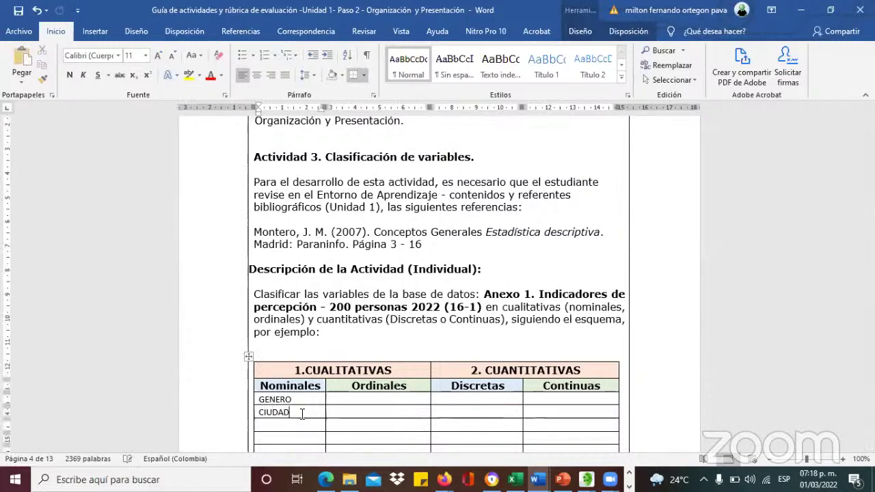
pyautogui.click(343, 414)
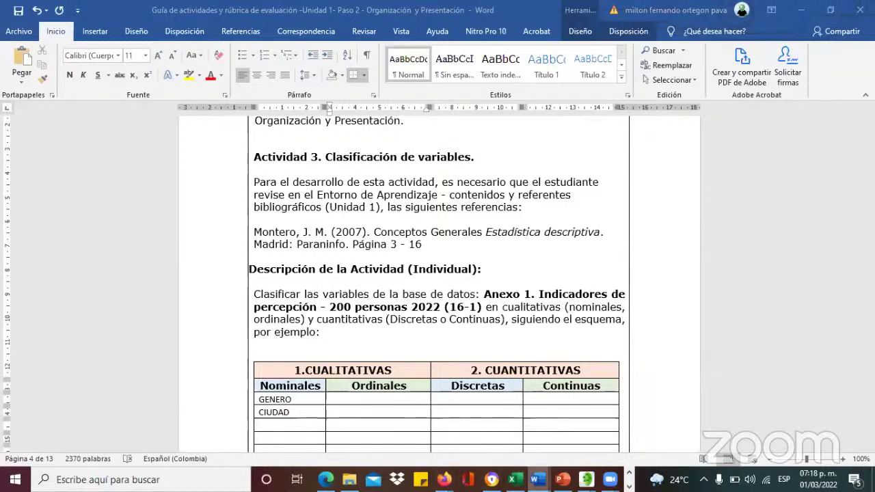
pyautogui.moveTo(608, 479)
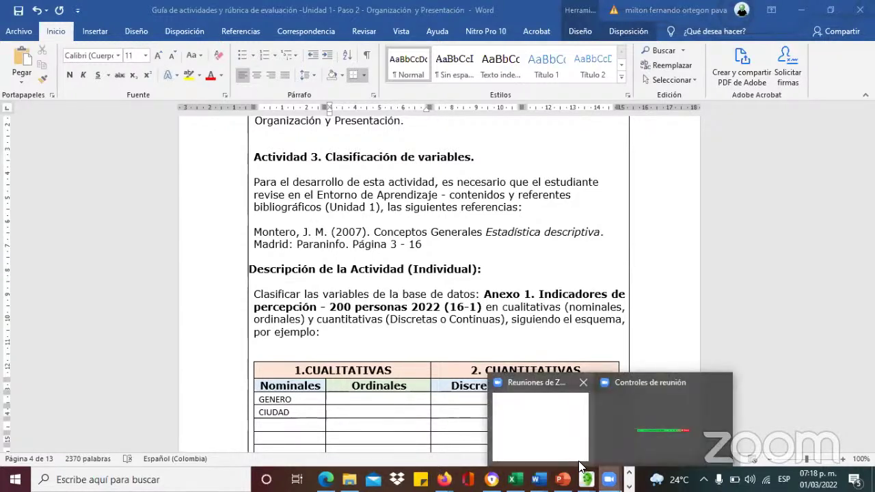
pyautogui.click(579, 463)
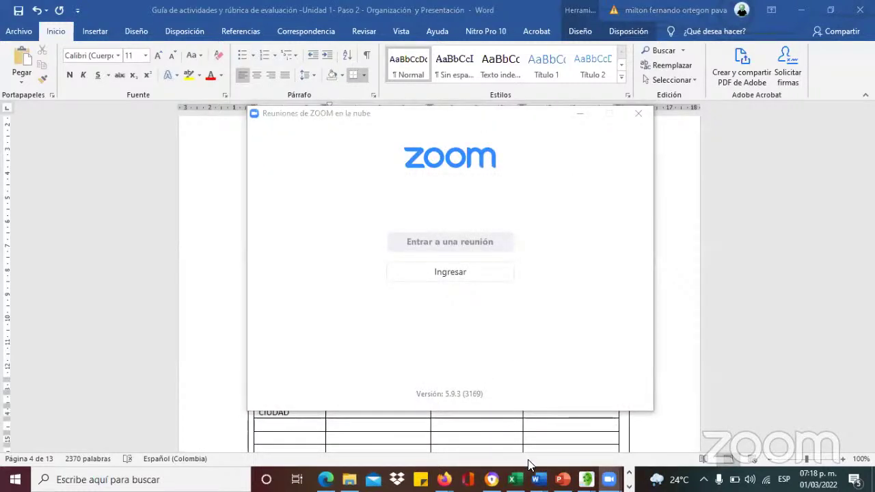
pyautogui.moveTo(608, 479)
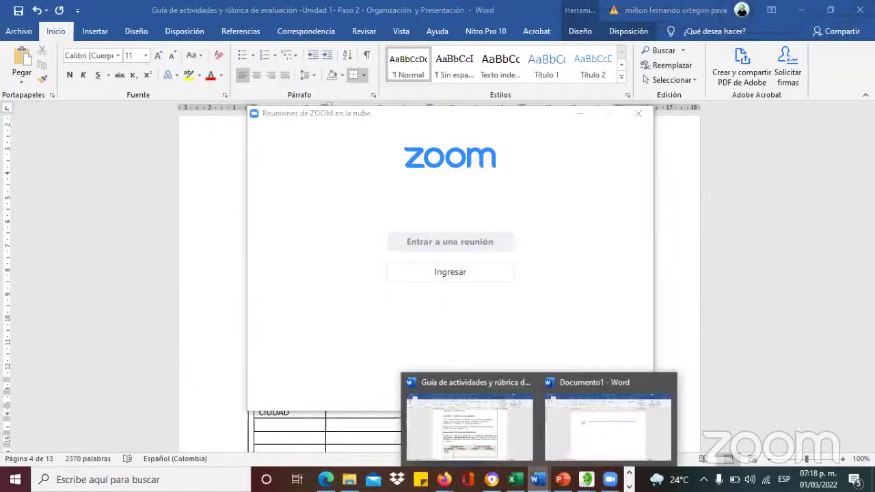
# Step: Bring the Word guide to the front and highlight the GENERO entry under Nominales in the classification table
pyautogui.click(497, 449)
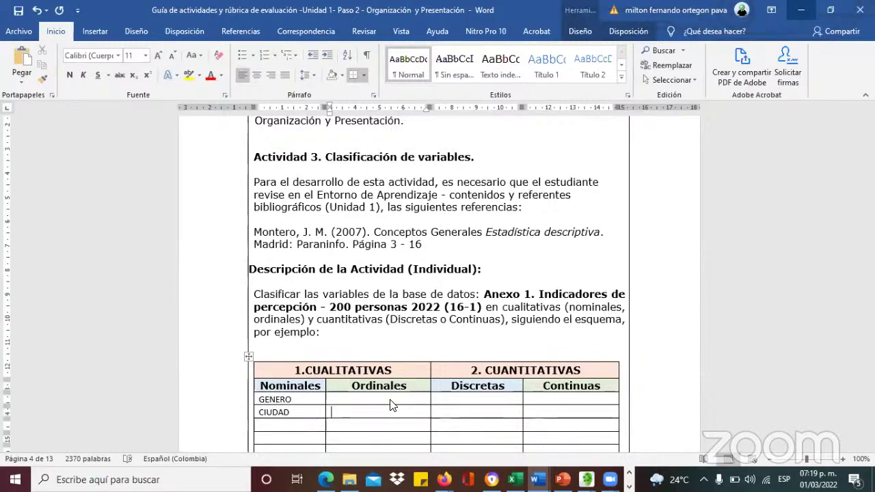
pyautogui.click(294, 402)
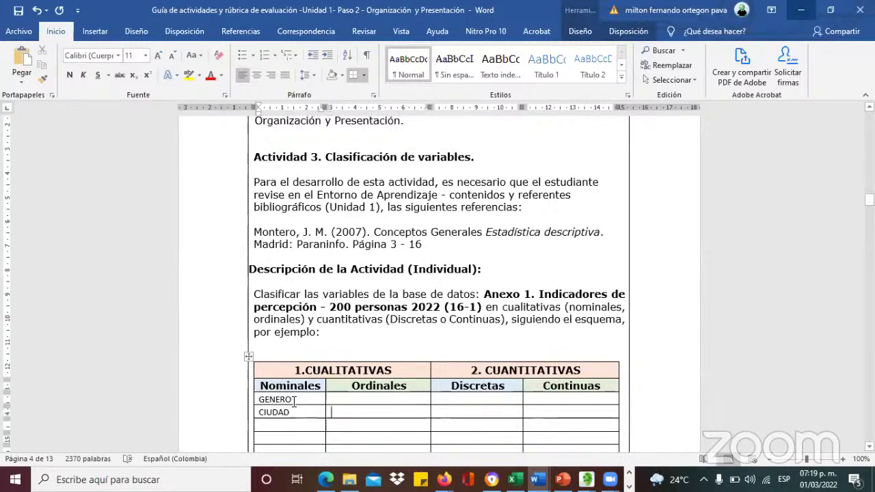
pyautogui.moveTo(260, 402); pyautogui.dragTo(298, 401)
pyautogui.click(260, 399)
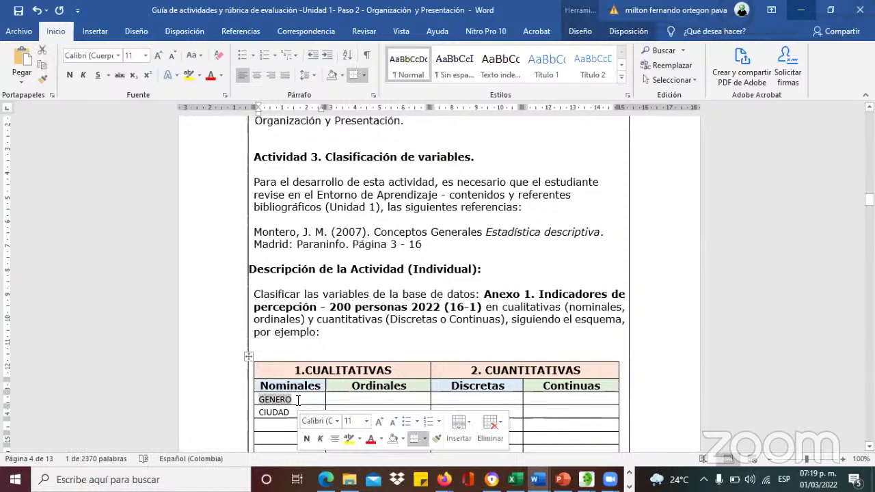
pyautogui.click(428, 403)
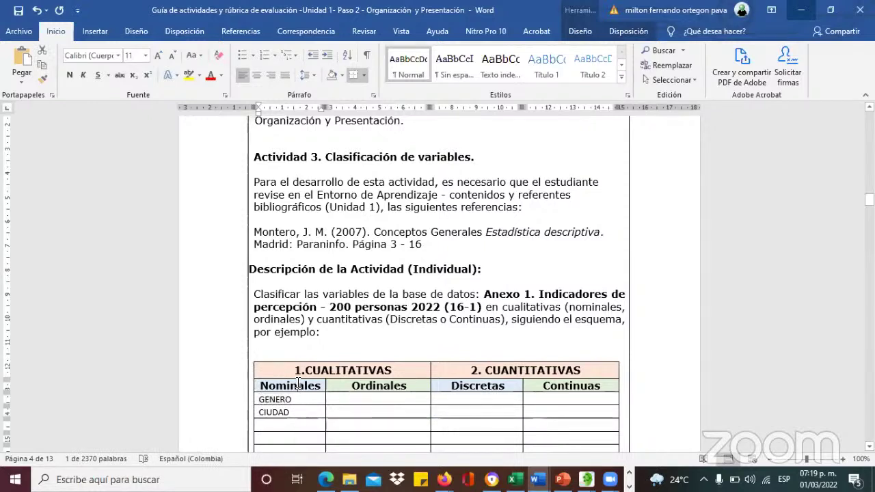
# Step: Switch to the Anexo 1 database in Excel, go through the headers from CIUDAD onward, and select the whole Nivel Educativo column
pyautogui.click(513, 479)
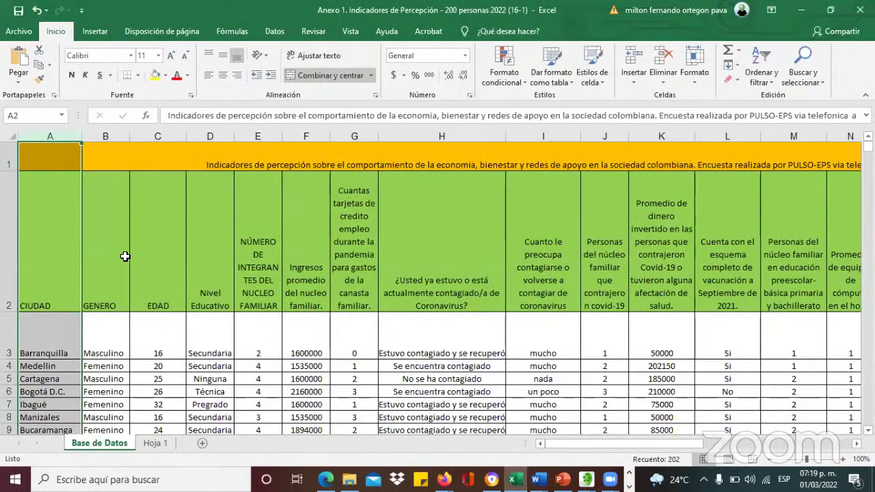
pyautogui.press('Right')
pyautogui.press('Right')
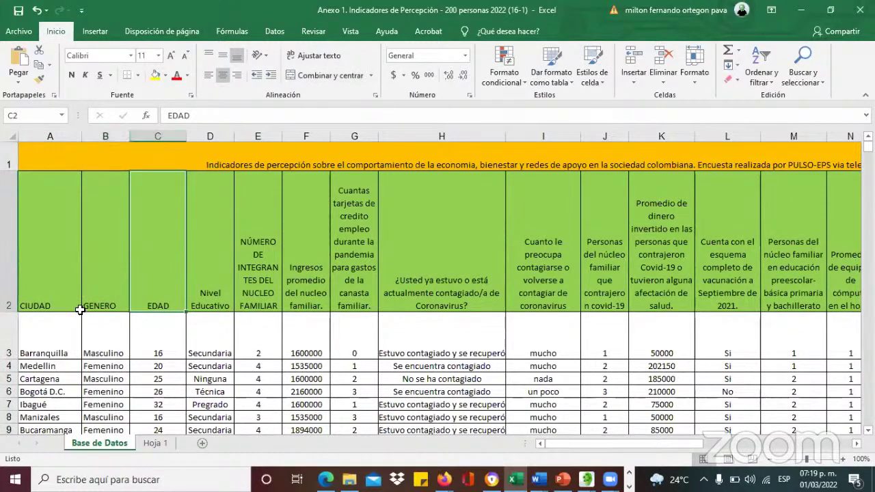
pyautogui.click(58, 292)
pyautogui.press('Right')
pyautogui.press('Right')
pyautogui.press('Right')
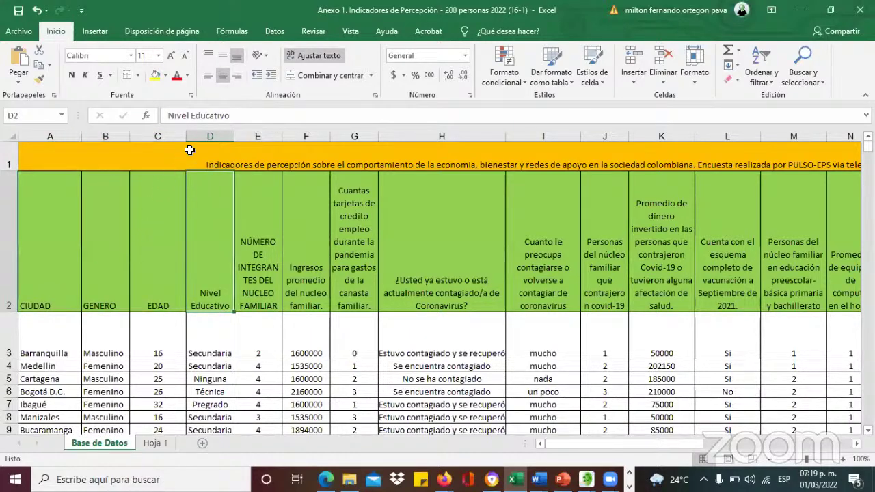
pyautogui.click(202, 130)
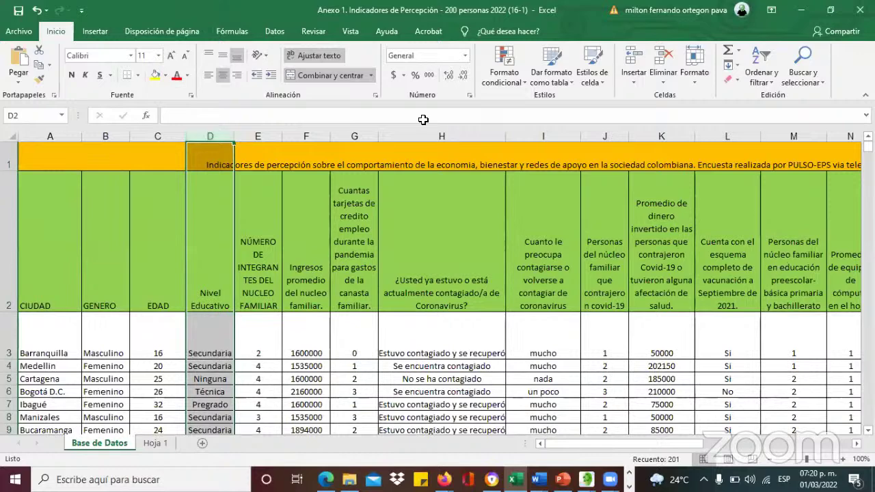
# Step: Return to the Word guide and enter NIVEL EDUCATIVO in the first row under Ordinales, beside GENERO
pyautogui.moveTo(538, 479)
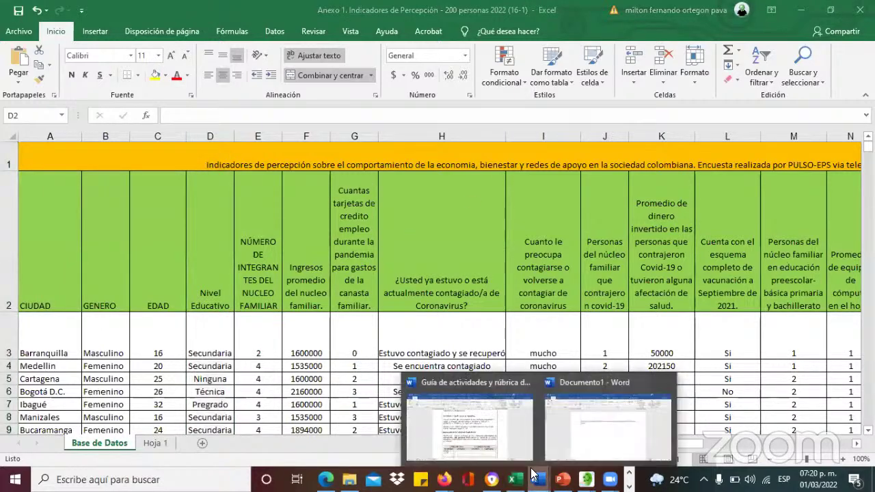
pyautogui.click(509, 437)
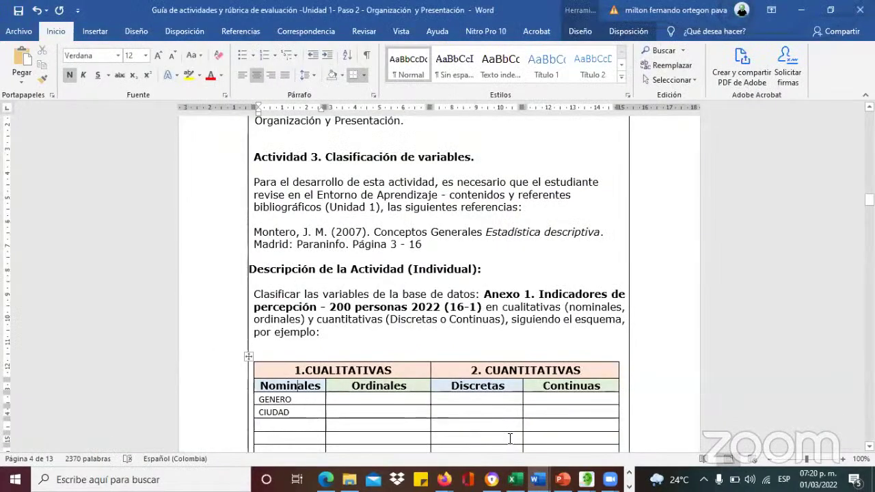
pyautogui.click(378, 401)
pyautogui.write('NI')
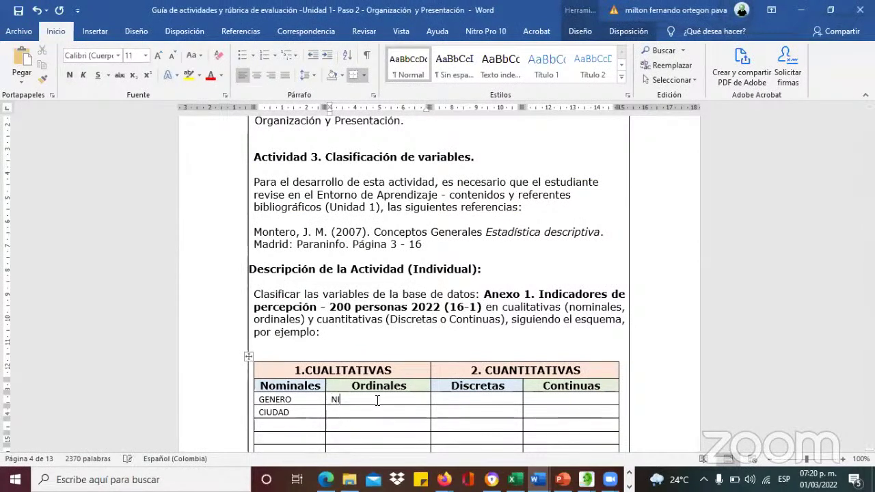
pyautogui.write('VEL EDUCATIVO')
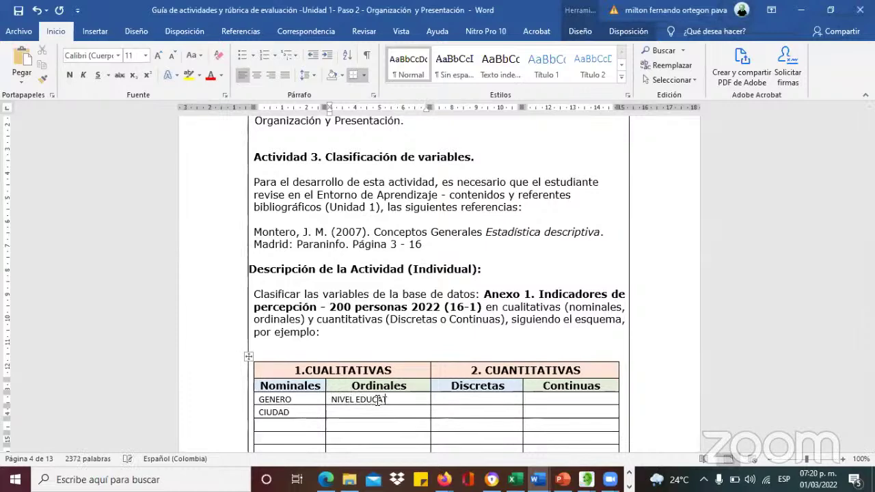
# Step: Switch to the Anexo 1 database, review the headers after Nivel Educativo, and select the whole "Cuanto le preocupa contagiarse o volverse a contagiar de coronavirus" column
pyautogui.click(514, 478)
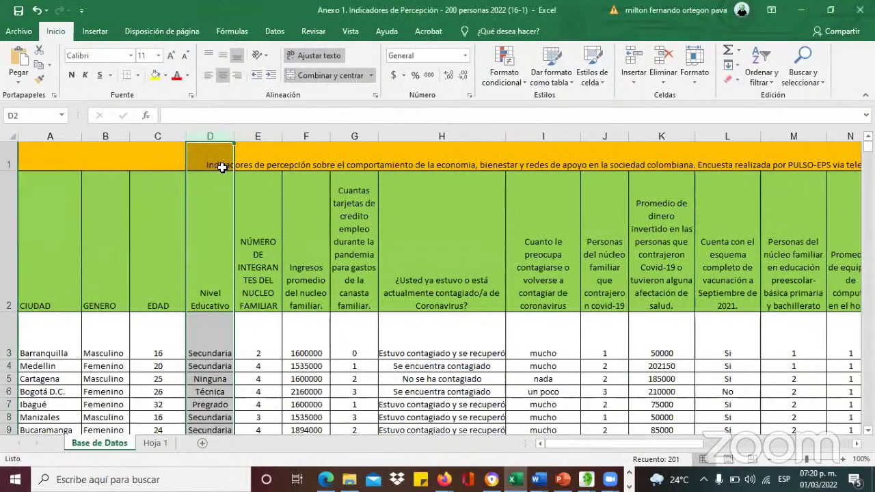
pyautogui.moveTo(214, 133); pyautogui.dragTo(494, 134)
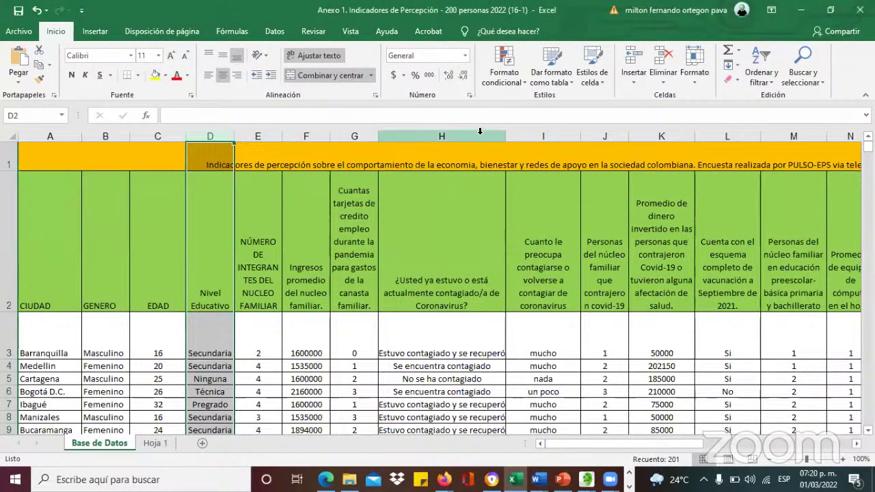
pyautogui.click(480, 133)
pyautogui.press('Right')
pyautogui.press('Right')
pyautogui.press('Right')
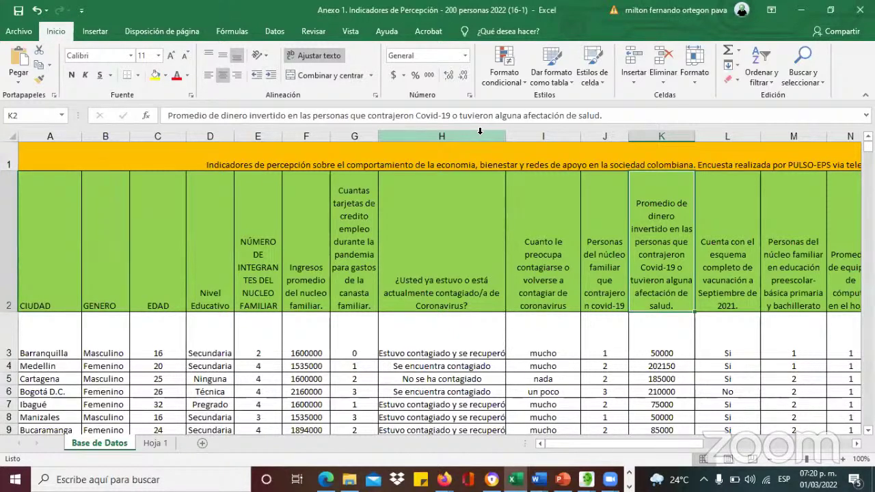
pyautogui.click(304, 139)
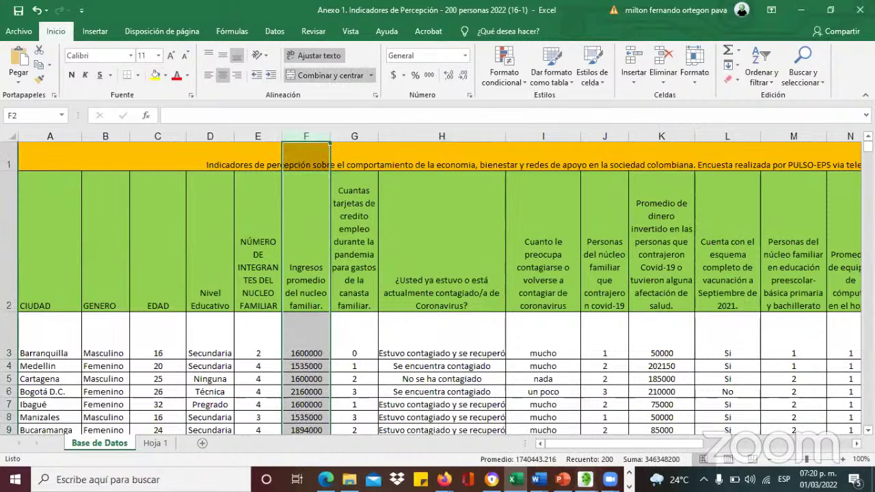
pyautogui.click(556, 288)
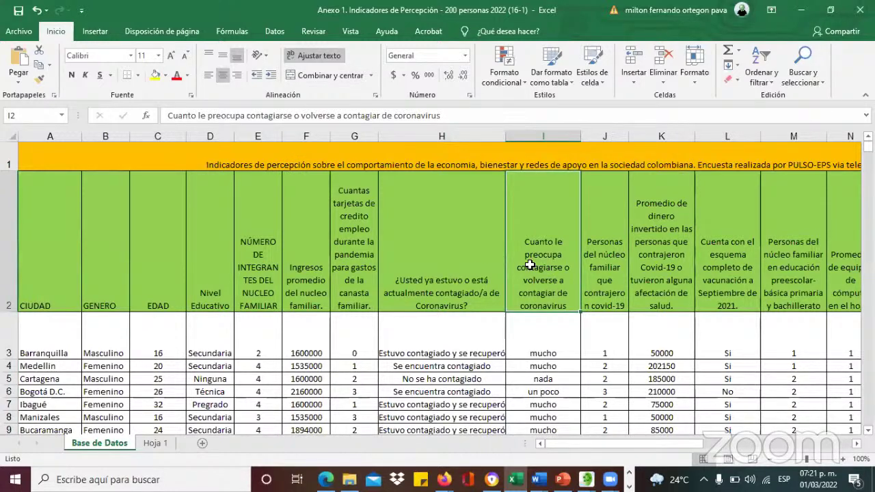
pyautogui.click(543, 135)
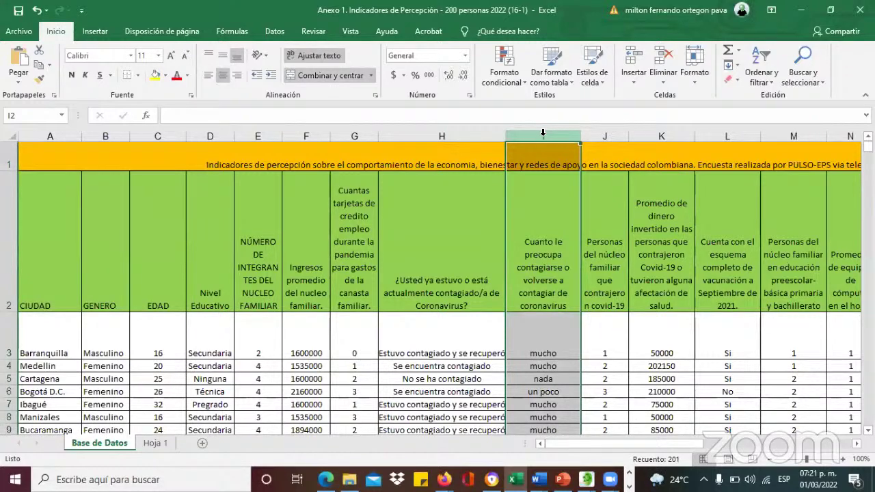
# Step: Go up and down through the first answers about concern over coronavirus contagion in column I, and return to cell A1
pyautogui.click(550, 320)
pyautogui.press('Down')
pyautogui.press('Down')
pyautogui.press('Down')
pyautogui.press('Down')
pyautogui.press('Down')
pyautogui.press('Down')
pyautogui.press('Down')
pyautogui.press('Down')
pyautogui.press('Down')
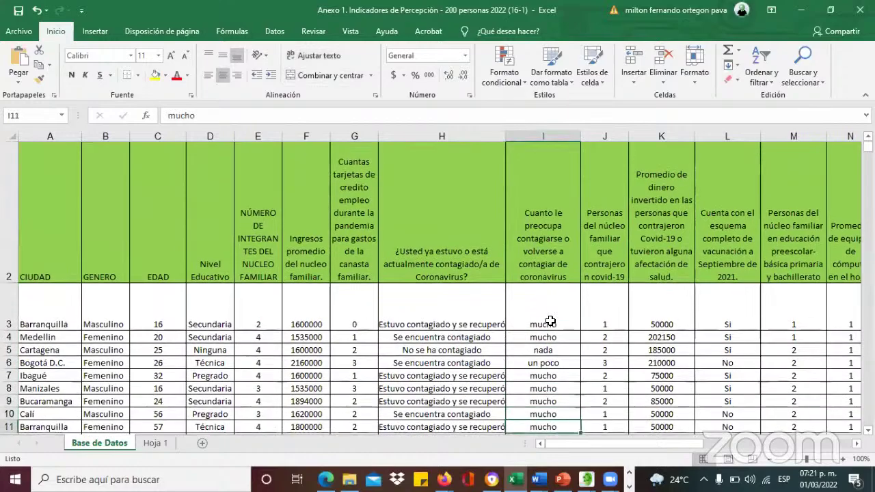
pyautogui.press('Down')
pyautogui.press('Down')
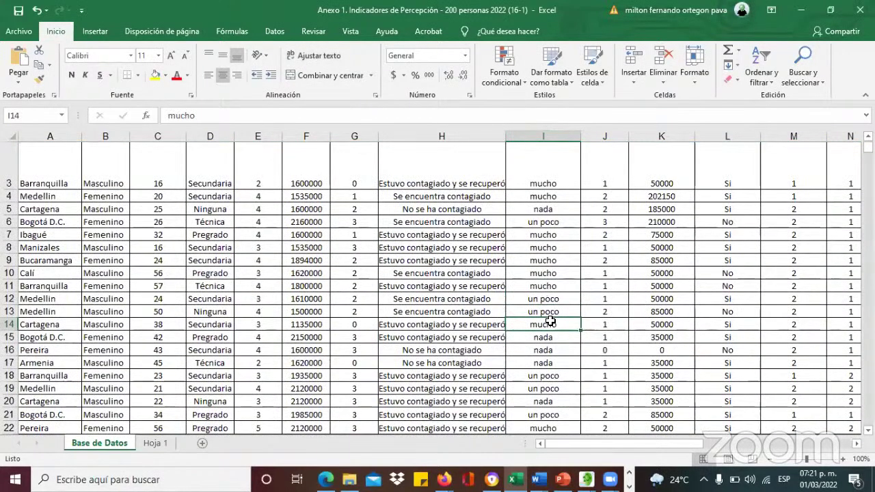
pyautogui.press('Up')
pyautogui.press('Up')
pyautogui.press('Up')
pyautogui.press('Up')
pyautogui.press('Up')
pyautogui.press('Up')
pyautogui.press('Up')
pyautogui.press('Up')
pyautogui.press('Up')
pyautogui.press('Up')
pyautogui.press('Up')
pyautogui.press('Up')
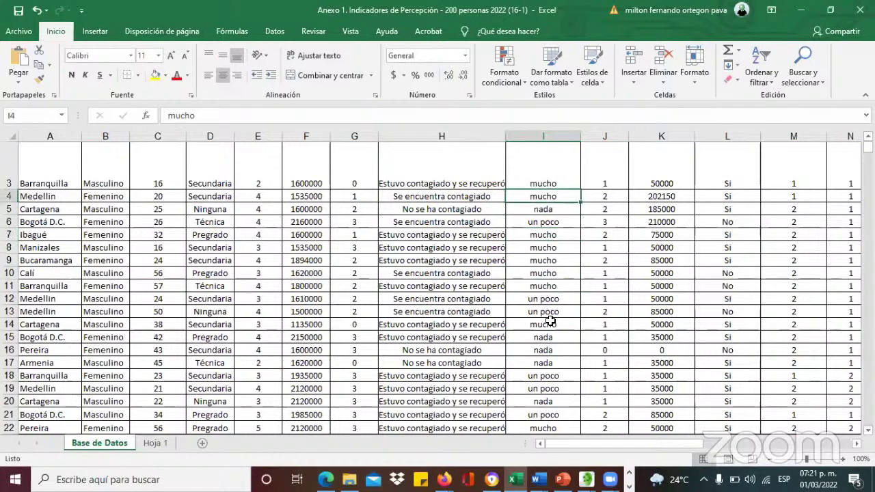
pyautogui.press('Down')
pyautogui.press('Down')
pyautogui.press('Down')
pyautogui.press('Down')
pyautogui.press('Down')
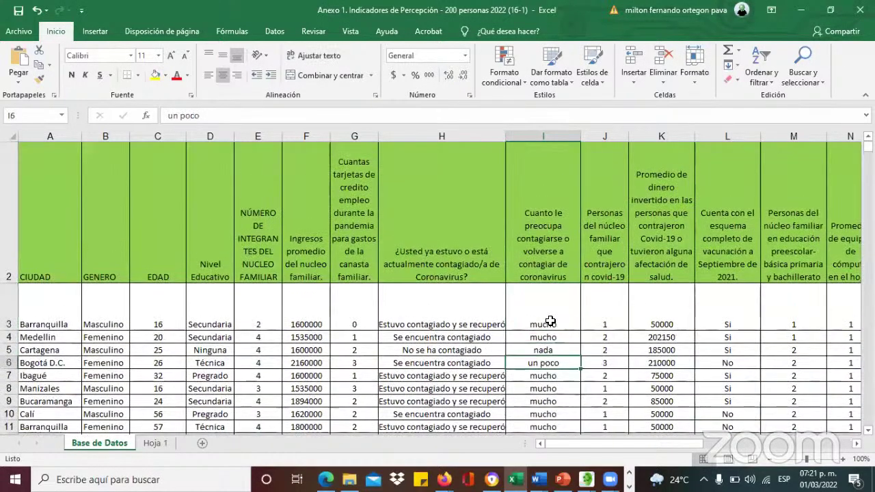
pyautogui.press('Down')
pyautogui.press('Down')
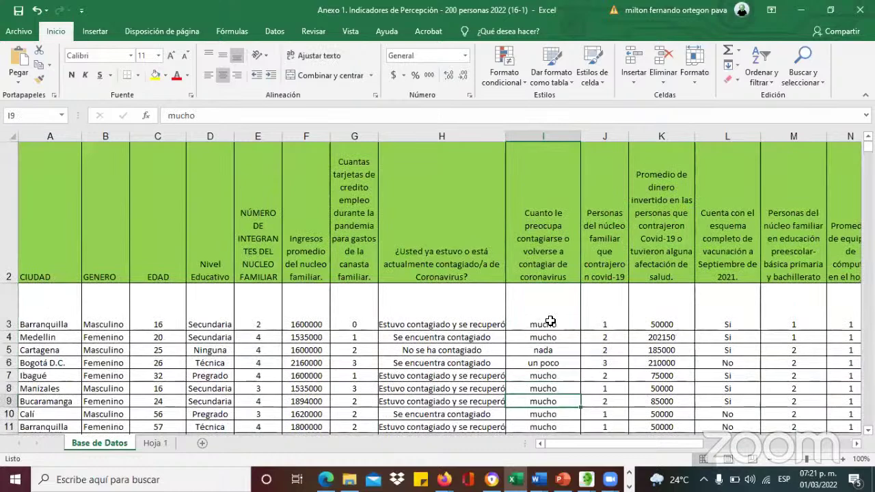
pyautogui.press('Up')
pyautogui.press('Up')
pyautogui.press('Up')
pyautogui.press('Up')
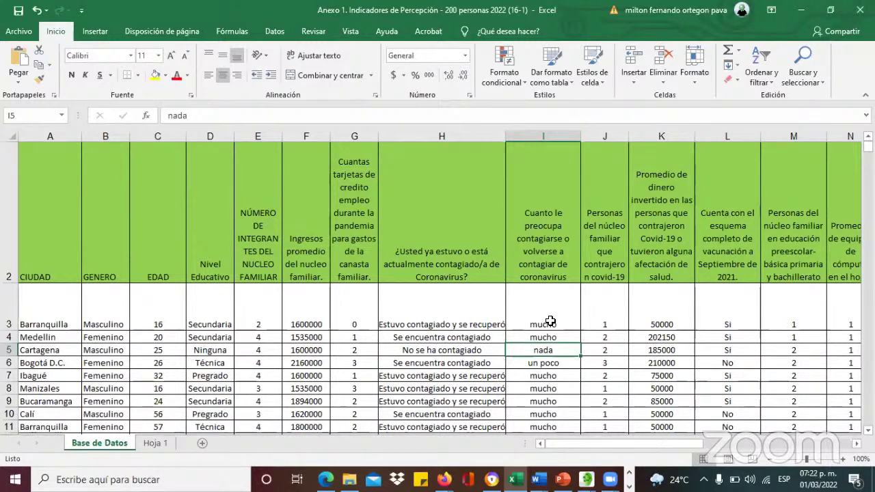
pyautogui.press('Up')
pyautogui.press('Up')
pyautogui.press('Down')
pyautogui.press('Down')
pyautogui.press('Down')
pyautogui.press('Down')
pyautogui.press('Down')
pyautogui.press('Down')
pyautogui.press('Down')
pyautogui.press('Down')
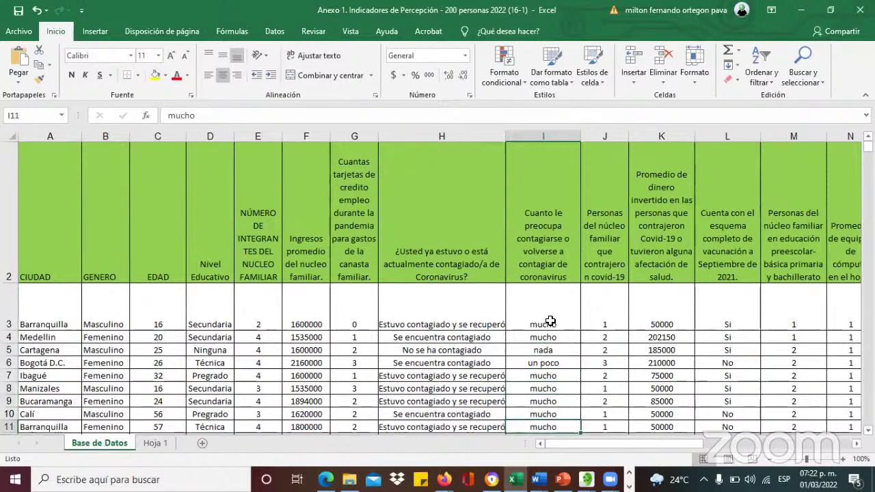
pyautogui.press('Down')
pyautogui.press('Up')
pyautogui.press('Up')
pyautogui.press('Up')
pyautogui.press('Up')
pyautogui.press('Up')
pyautogui.press('Up')
pyautogui.press('Up')
pyautogui.press('Up')
pyautogui.press('Up')
pyautogui.press('Up')
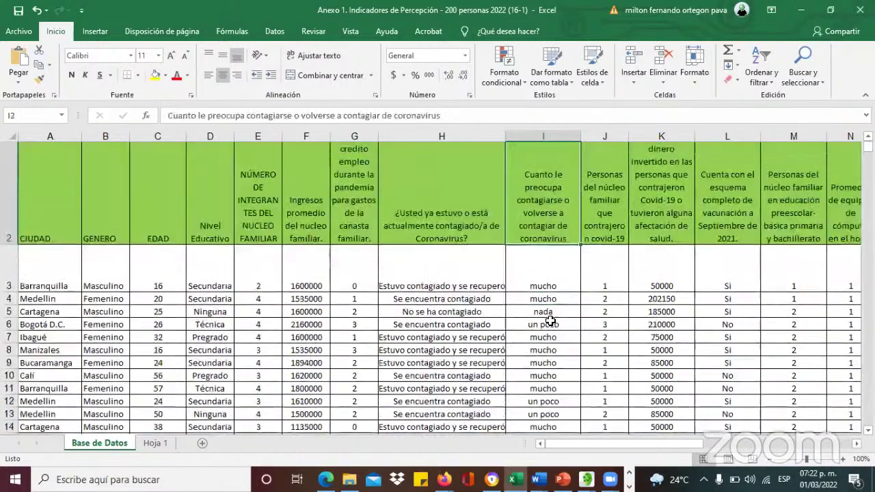
pyautogui.hotkey('ctrl', 'Home')
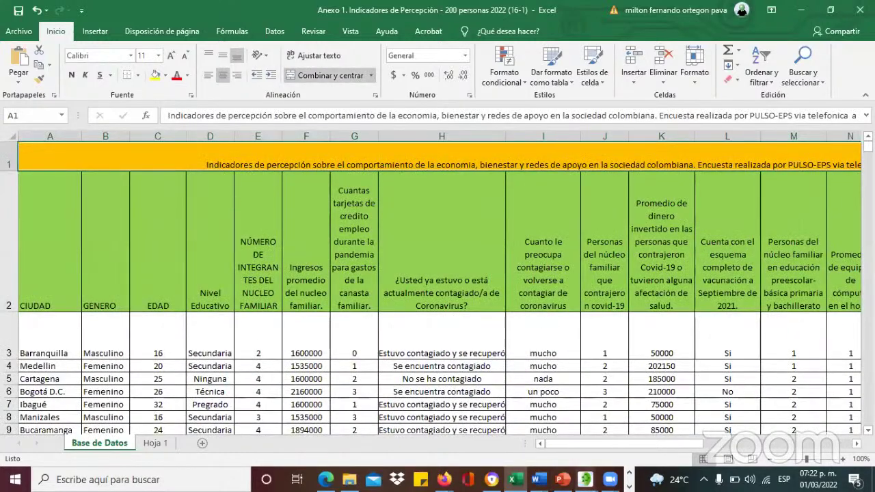
# Step: Consult the VARIABLES concept map against the Anexo 1 database, and select the database header "¿Usted ya estuvo o está actualmente contagiado/a de Coronavirus?"
pyautogui.moveTo(562, 479)
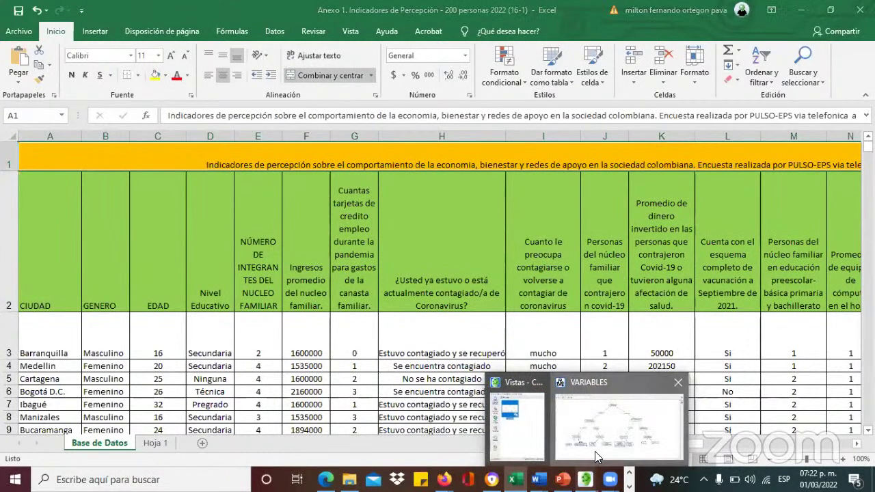
pyautogui.click(595, 451)
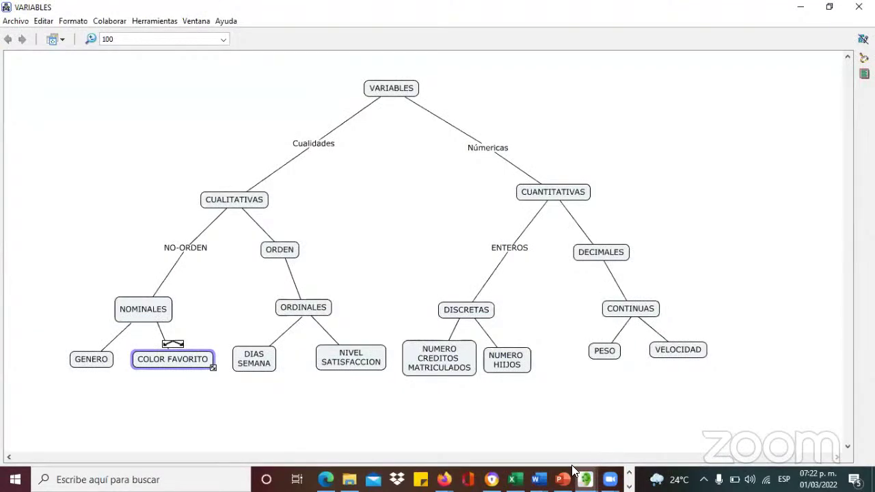
pyautogui.moveTo(515, 479)
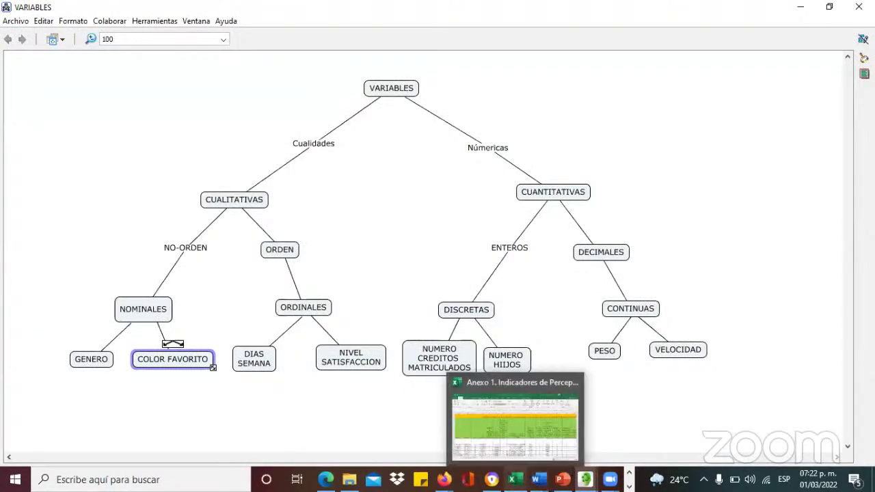
pyautogui.click(512, 435)
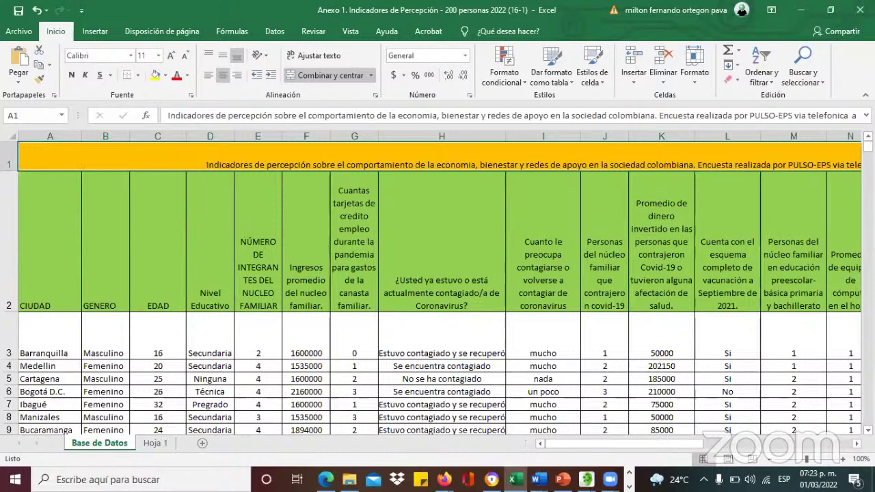
pyautogui.moveTo(585, 481)
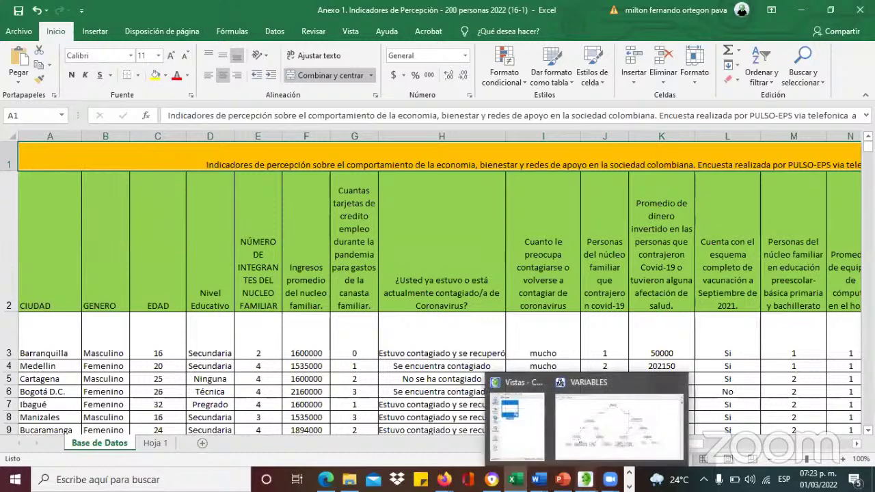
pyautogui.click(589, 442)
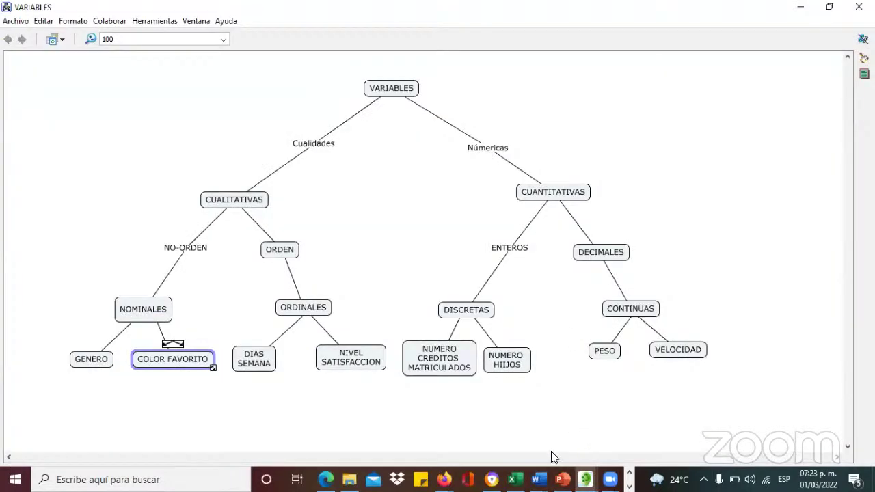
pyautogui.click(516, 479)
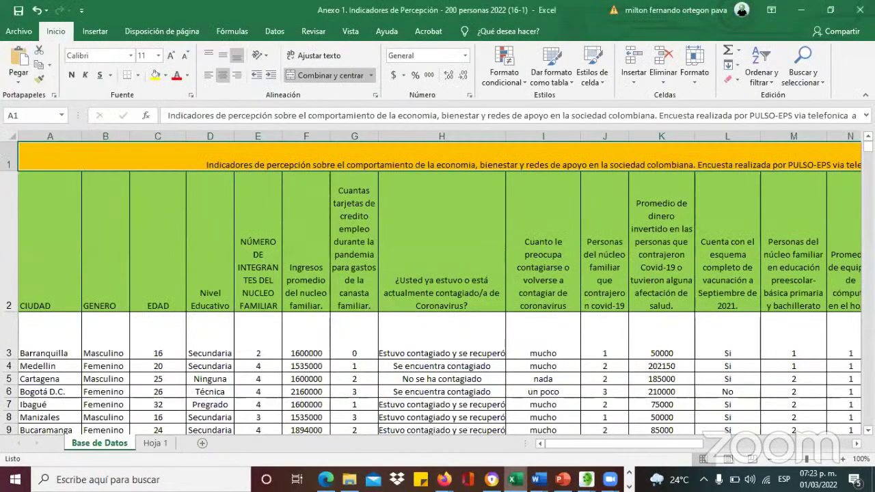
pyautogui.click(456, 307)
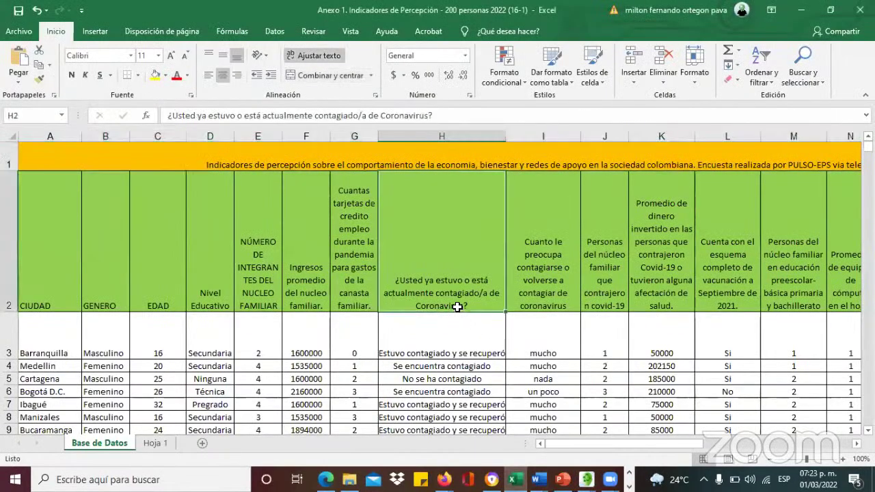
# Step: Go down through the coronavirus contagion answers in column H, from the header to row 24
pyautogui.press('Down')
pyautogui.press('Down')
pyautogui.press('Down')
pyautogui.press('Down')
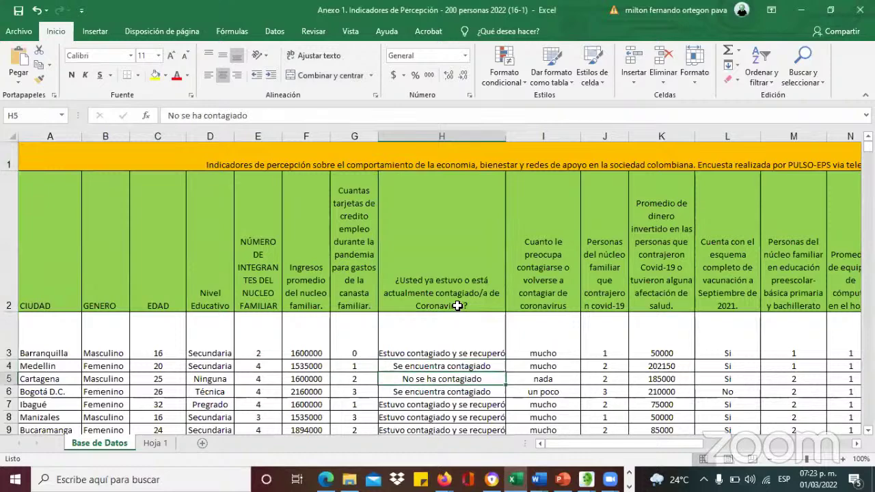
pyautogui.press('Down')
pyautogui.press('Down')
pyautogui.press('Down')
pyautogui.press('Down')
pyautogui.press('Down')
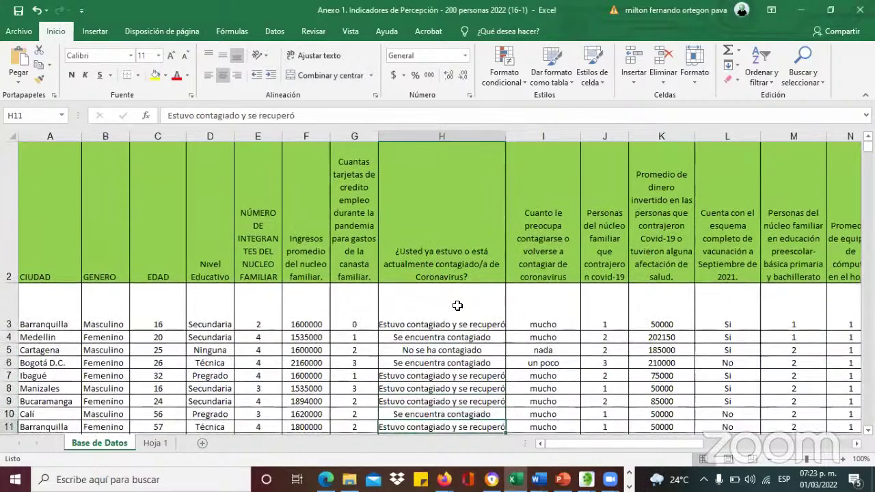
pyautogui.press('Down')
pyautogui.press('Down')
pyautogui.press('Down')
pyautogui.press('Down')
pyautogui.press('Down')
pyautogui.press('Down')
pyautogui.press('Down')
pyautogui.press('Down')
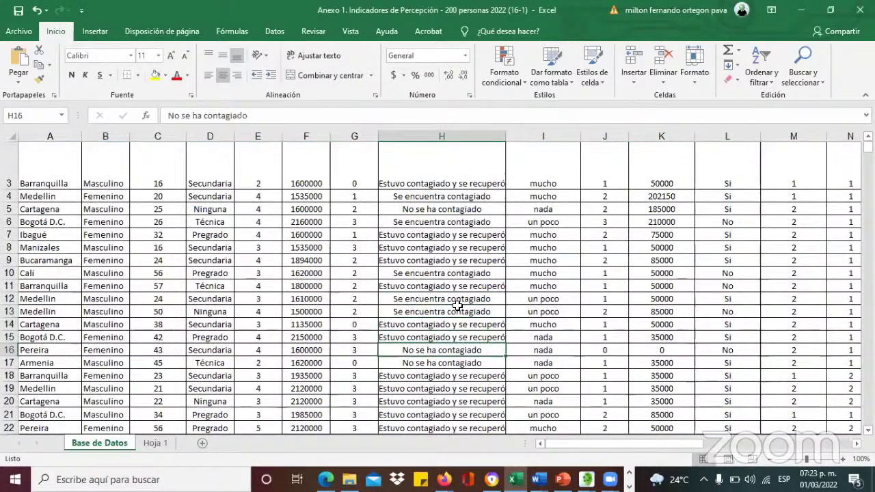
pyautogui.press('Down')
pyautogui.press('Down')
pyautogui.press('Down')
pyautogui.press('Down')
pyautogui.press('Down')
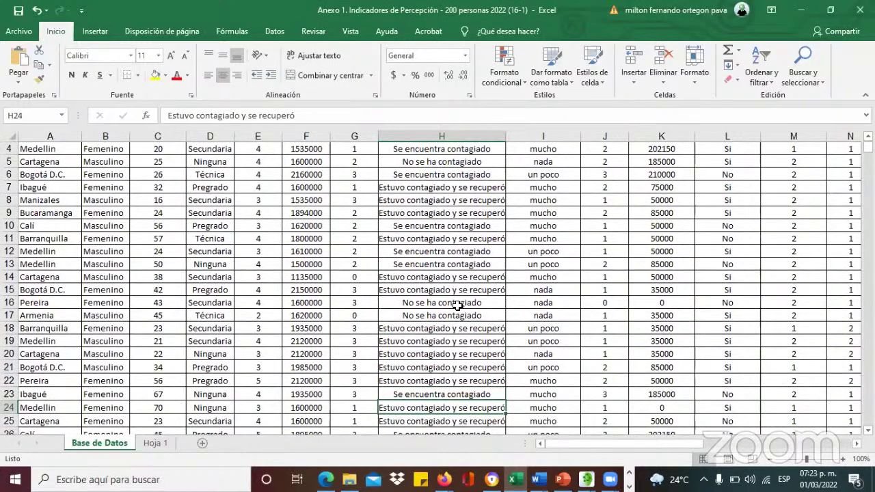
# Step: Return to the column H contagion question header and switch to the VARIABLES concept map in CmapTools
pyautogui.press('Up')
pyautogui.press('Up')
pyautogui.press('Up')
pyautogui.press('Up')
pyautogui.press('Up')
pyautogui.press('Up')
pyautogui.press('Up')
pyautogui.press('Up')
pyautogui.press('Up')
pyautogui.press('Up')
pyautogui.press('Up')
pyautogui.press('Up')
pyautogui.press('Up')
pyautogui.press('Up')
pyautogui.press('Up')
pyautogui.press('Up')
pyautogui.press('Up')
pyautogui.press('Up')
pyautogui.press('Up')
pyautogui.press('Up')
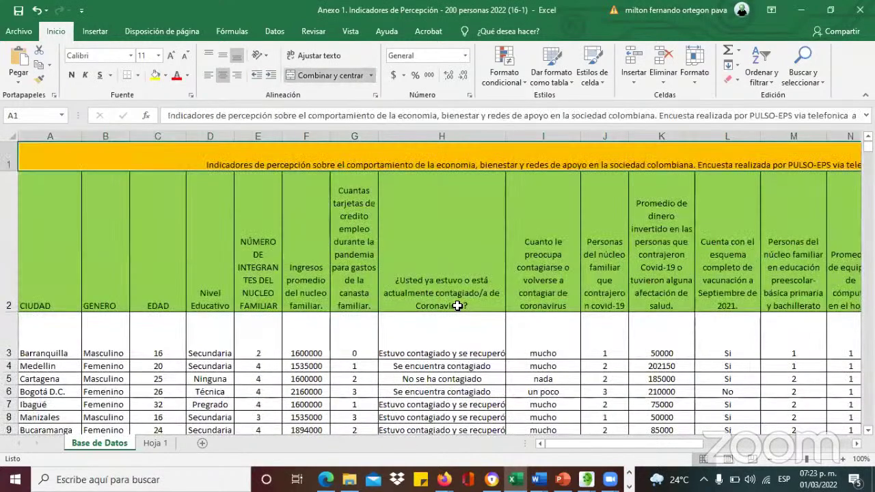
pyautogui.press('Down')
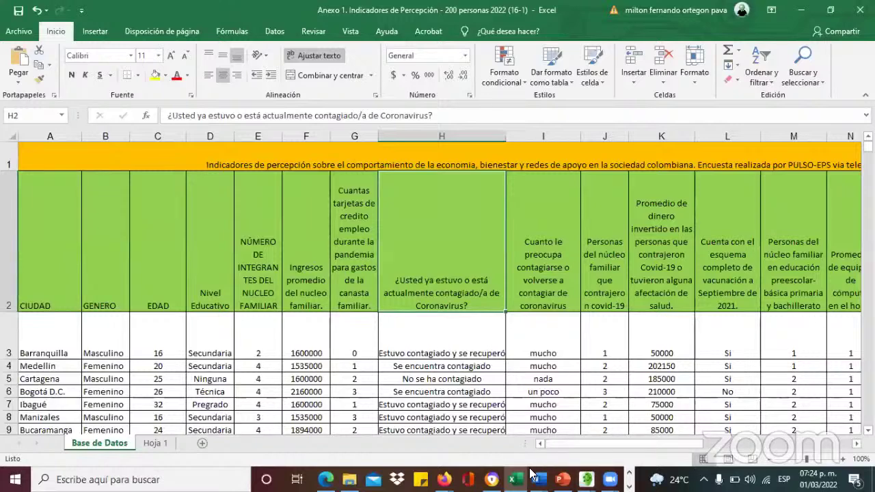
pyautogui.moveTo(586, 478)
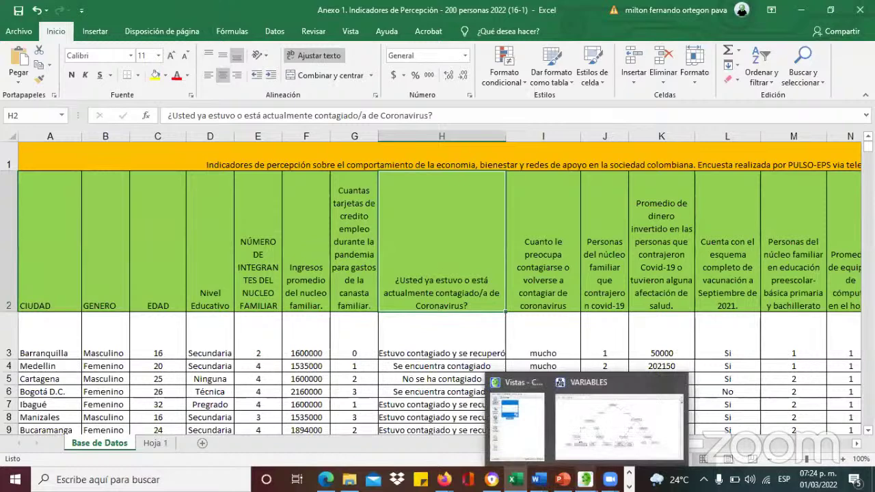
pyautogui.click(594, 450)
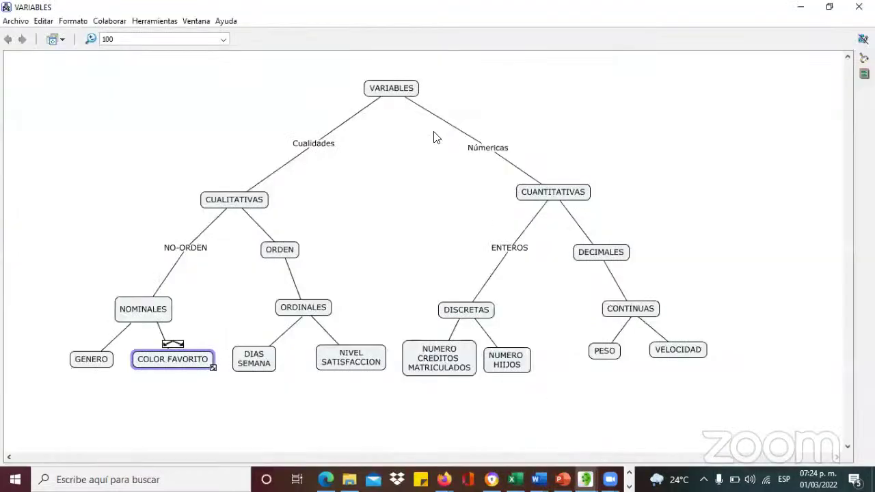
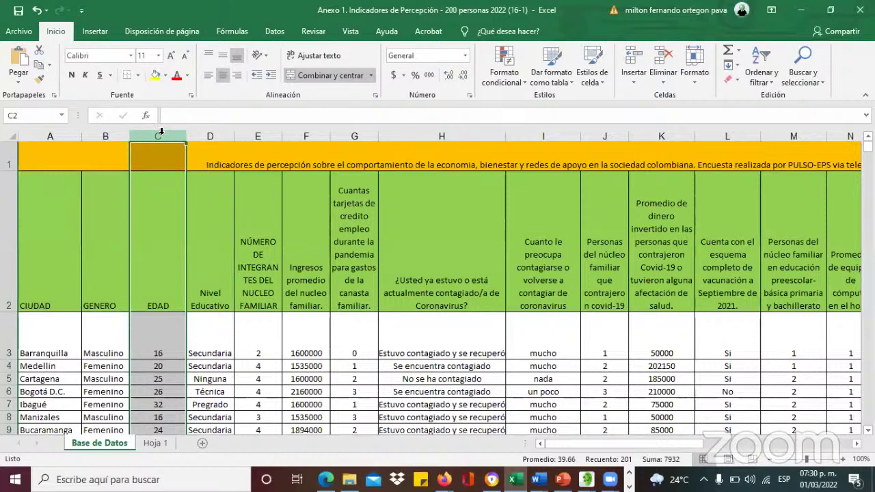
# Step: Go down through the ages in the EDAD column of the Anexo 1 database, from cell C3 to around row 60
pyautogui.click(168, 325)
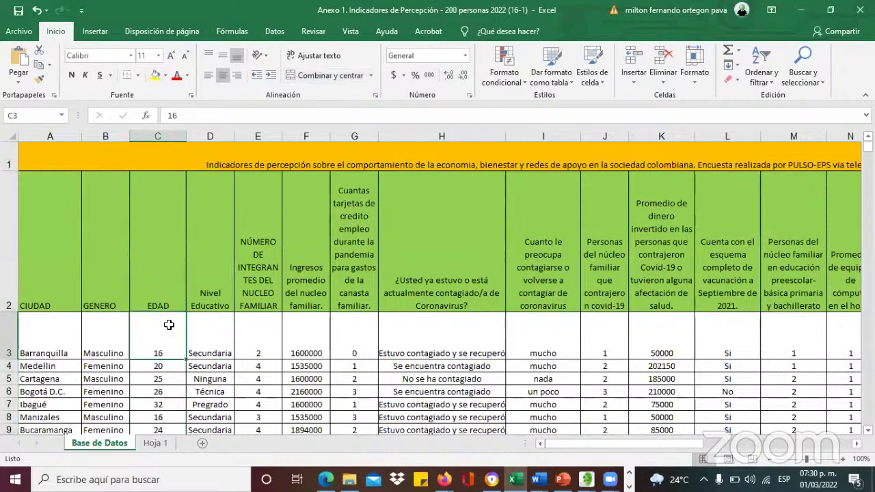
pyautogui.press('Down')
pyautogui.press('Down')
pyautogui.press('Down')
pyautogui.press('Down')
pyautogui.press('Down')
pyautogui.press('Down')
pyautogui.press('Down')
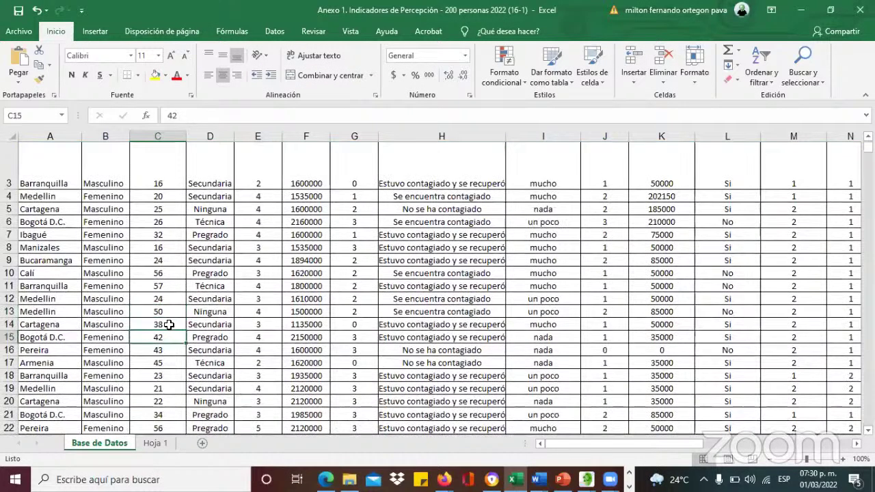
pyautogui.press('Down')
pyautogui.press('Down')
pyautogui.press('Down')
pyautogui.press('Down')
pyautogui.press('Down')
pyautogui.press('Down')
pyautogui.press('Down')
pyautogui.press('Down')
pyautogui.press('Down')
pyautogui.press('Down')
pyautogui.press('Down')
pyautogui.press('Down')
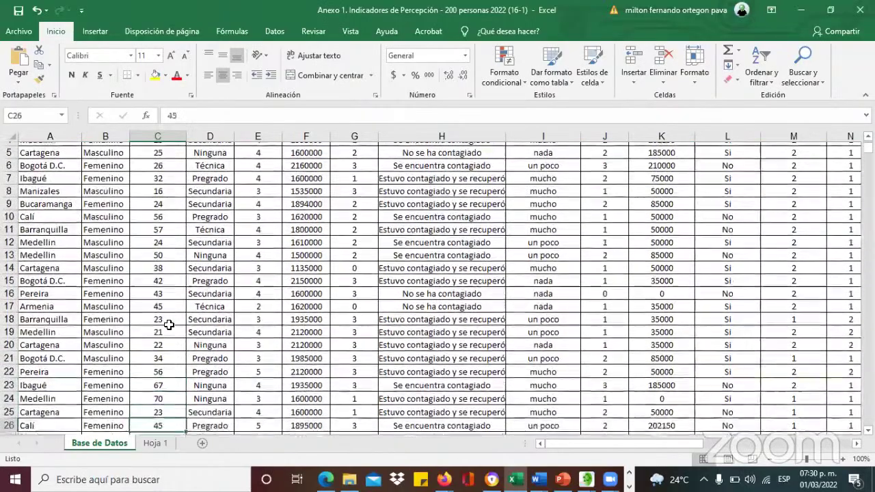
pyautogui.press('Down')
pyautogui.press('Down')
pyautogui.press('Down')
pyautogui.press('Down')
pyautogui.press('Down')
pyautogui.press('Down')
pyautogui.press('Down')
pyautogui.press('Down')
pyautogui.press('Down')
pyautogui.press('Down')
pyautogui.press('Down')
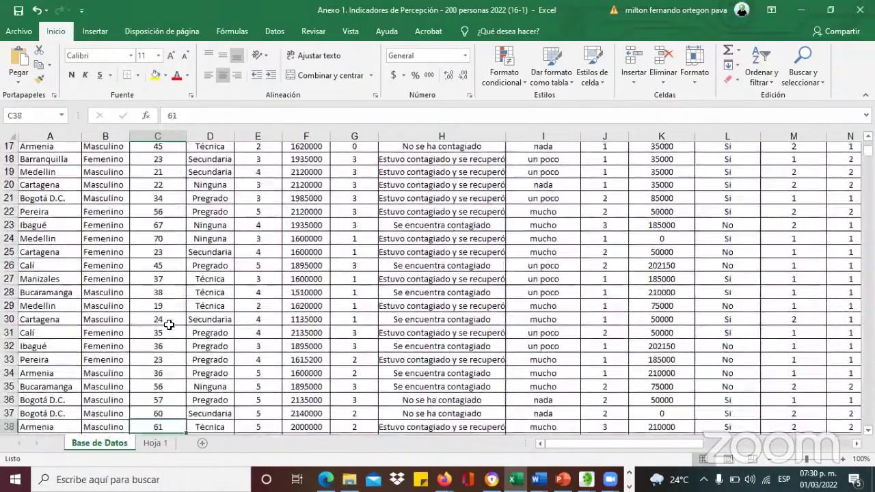
pyautogui.press('Down')
pyautogui.press('Down')
pyautogui.press('Down')
pyautogui.press('Down')
pyautogui.press('Down')
pyautogui.press('Down')
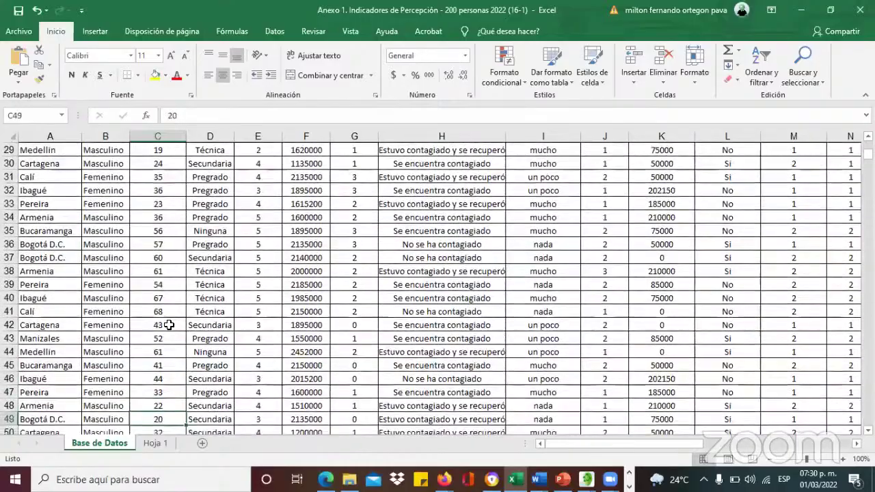
pyautogui.press('Down')
pyautogui.press('Down')
pyautogui.press('Down')
pyautogui.press('Down')
pyautogui.press('Down')
pyautogui.press('Down')
pyautogui.press('Down')
pyautogui.press('Down')
pyautogui.press('Down')
pyautogui.press('Down')
pyautogui.press('Down')
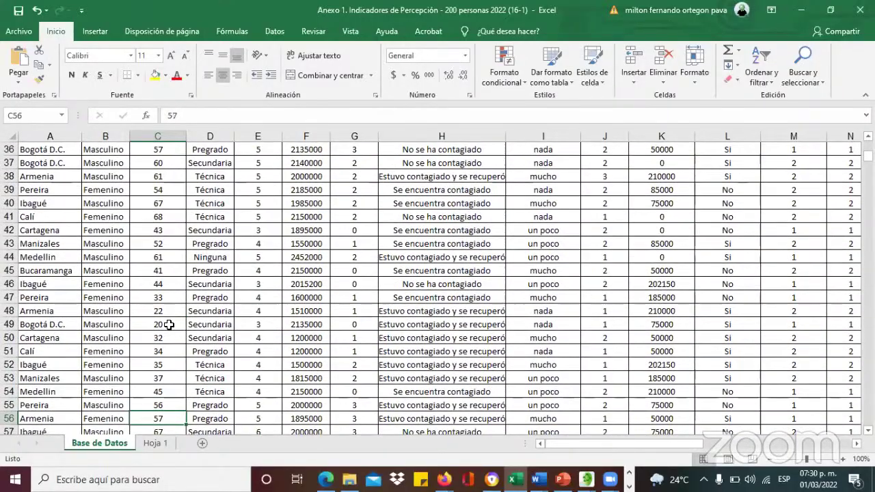
pyautogui.press('Down')
pyautogui.press('Down')
# Step: Go back up through the EDAD column to the merged title in cell A1
pyautogui.press('Up')
pyautogui.press('Up')
pyautogui.press('Up')
pyautogui.press('Up')
pyautogui.press('Up')
pyautogui.press('Up')
pyautogui.press('Up')
pyautogui.press('Up')
pyautogui.press('Up')
pyautogui.press('Up')
pyautogui.press('Up')
pyautogui.press('Up')
pyautogui.press('Up')
pyautogui.press('Up')
pyautogui.press('Up')
pyautogui.press('Up')
pyautogui.press('Up')
pyautogui.press('Up')
pyautogui.press('Up')
pyautogui.press('Up')
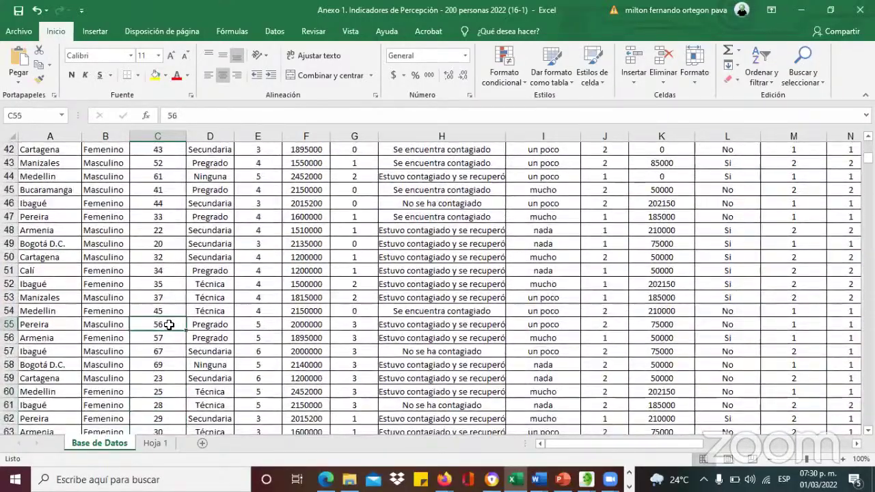
pyautogui.press('Up')
pyautogui.press('Up')
pyautogui.press('Up')
pyautogui.press('Up')
pyautogui.press('Up')
pyautogui.press('Up')
pyautogui.press('Up')
pyautogui.press('Up')
pyautogui.press('Up')
pyautogui.press('Up')
pyautogui.press('Up')
pyautogui.press('Up')
pyautogui.press('Up')
pyautogui.press('Up')
pyautogui.press('Up')
pyautogui.press('Up')
pyautogui.press('Up')
pyautogui.press('Up')
pyautogui.press('Up')
pyautogui.press('Up')
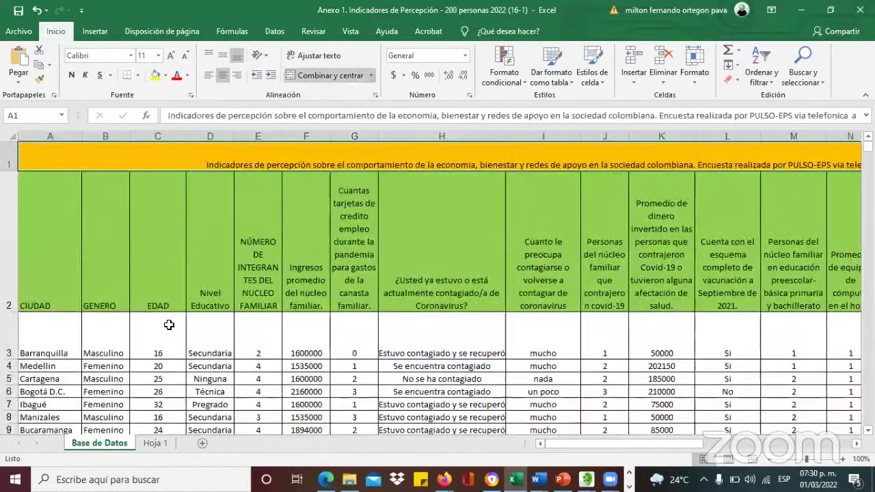
# Step: Go up and down through the first ages in the EDAD column again, and finish on cell C3
pyautogui.press('Down')
pyautogui.press('Down')
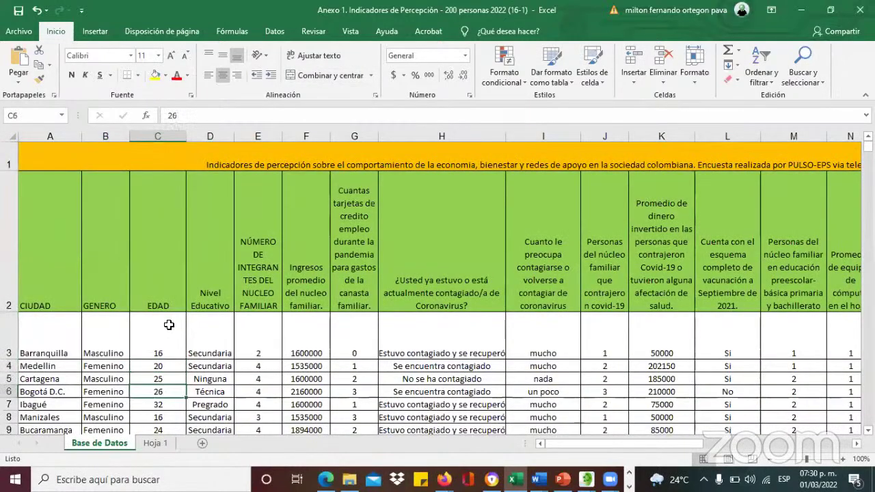
pyautogui.press('Down')
pyautogui.press('Down')
pyautogui.press('Down')
pyautogui.press('Down')
pyautogui.press('Down')
pyautogui.press('Down')
pyautogui.press('Down')
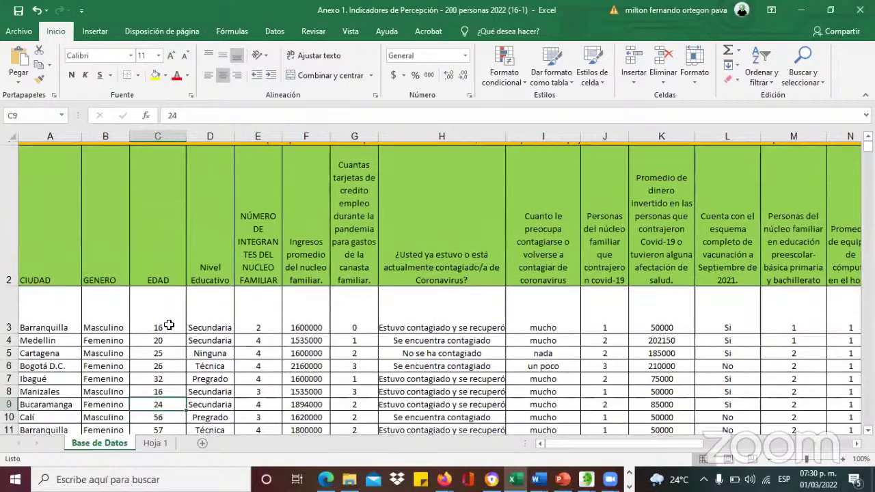
pyautogui.press('Up')
pyautogui.press('Up')
pyautogui.press('Up')
pyautogui.press('Up')
pyautogui.press('Up')
pyautogui.press('Up')
pyautogui.press('Up')
pyautogui.press('Up')
pyautogui.press('Up')
pyautogui.press('Up')
pyautogui.press('Up')
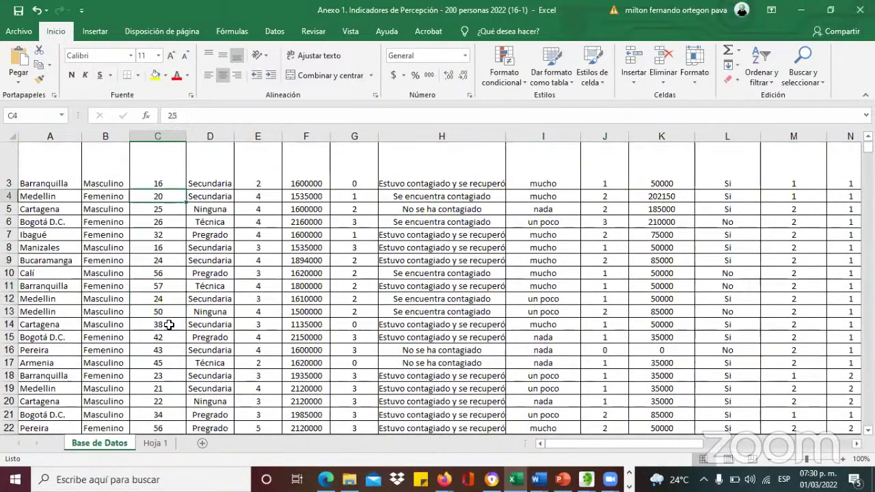
pyautogui.press('Down')
pyautogui.press('Down')
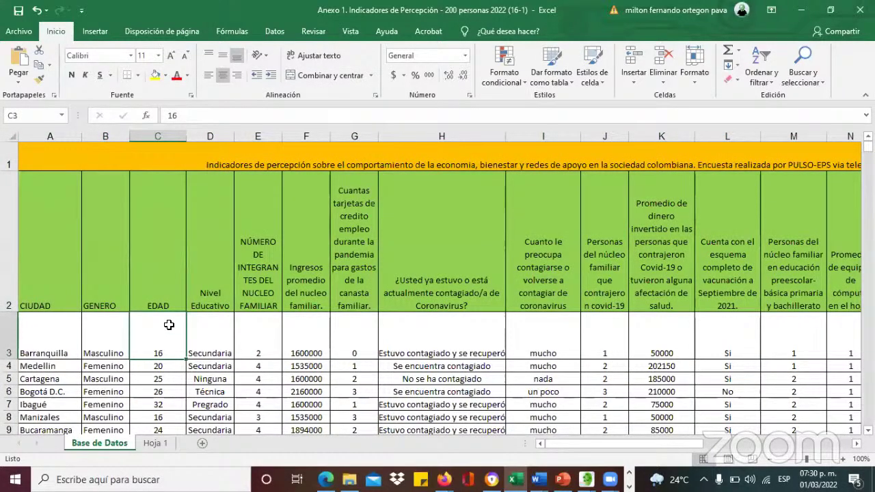
pyautogui.press('Down')
pyautogui.press('Down')
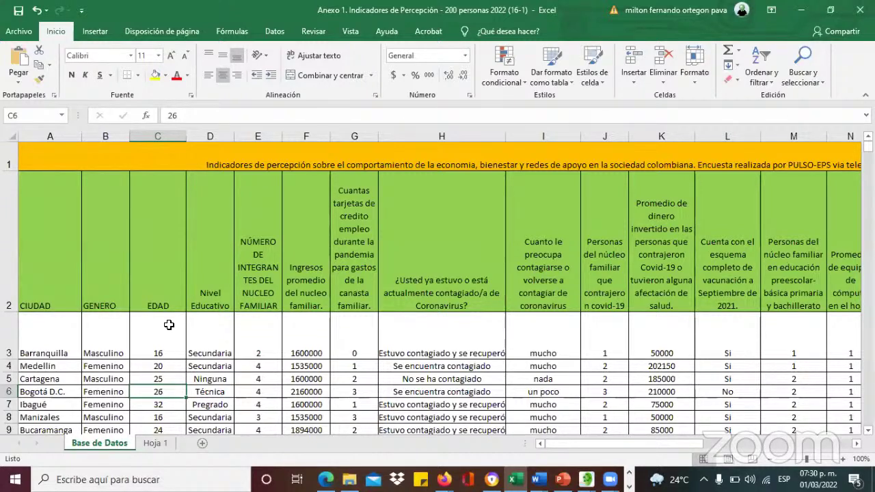
pyautogui.click(169, 324)
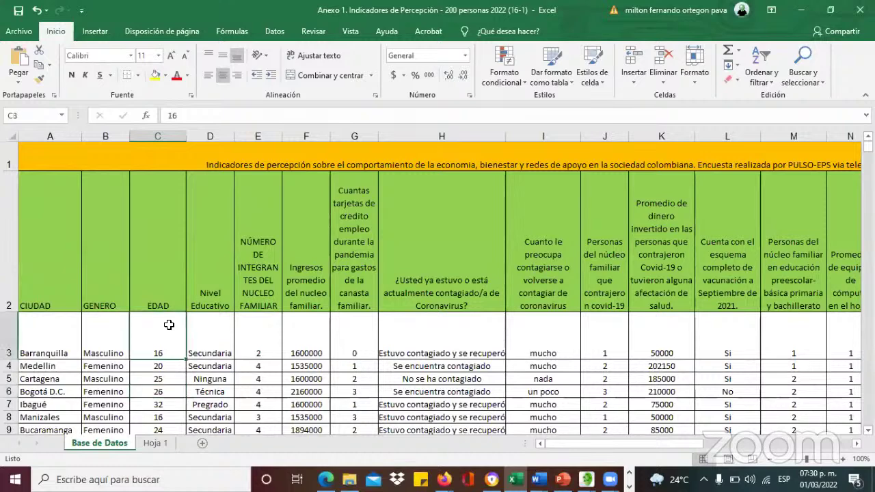
# Step: Go down through the first two dozen or so ages in the EDAD column, restarting from cell C3 after selecting the whole column
pyautogui.press('Down')
pyautogui.press('Down')
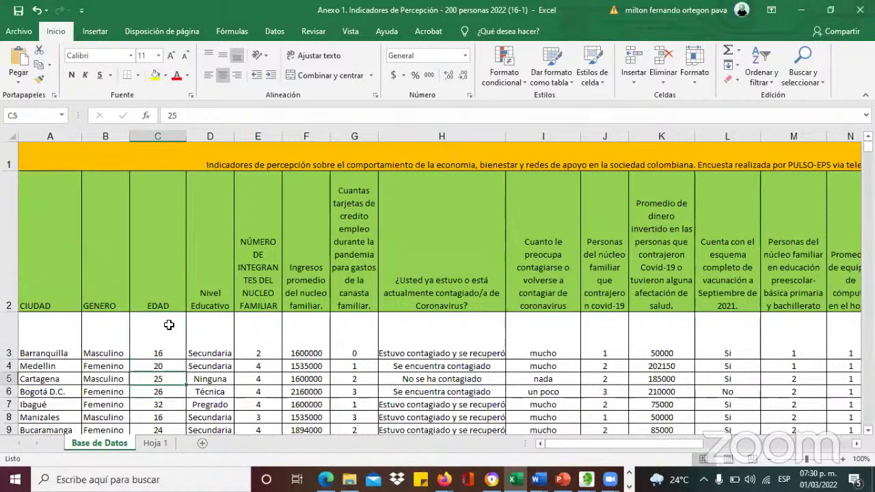
pyautogui.click(150, 140)
pyautogui.click(164, 329)
pyautogui.press('Down')
pyautogui.press('Down')
pyautogui.press('Down')
pyautogui.press('Down')
pyautogui.press('Down')
pyautogui.press('Down')
pyautogui.press('Down')
pyautogui.press('Down')
pyautogui.press('Down')
pyautogui.press('Down')
pyautogui.press('Down')
pyautogui.press('Down')
pyautogui.press('Down')
pyautogui.press('Down')
pyautogui.press('Down')
pyautogui.press('Down')
pyautogui.press('Down')
pyautogui.press('Down')
pyautogui.press('Down')
pyautogui.press('Down')
# Step: Move back up through the ages in column C until the merged title in cell A1 is selected
pyautogui.press('Up')
pyautogui.press('Up')
pyautogui.press('Up')
pyautogui.press('Up')
pyautogui.press('Up')
pyautogui.press('Up')
pyautogui.press('Up')
pyautogui.press('Up')
pyautogui.press('Up')
pyautogui.press('Up')
pyautogui.press('Up')
pyautogui.press('Up')
pyautogui.press('Up')
pyautogui.press('Up')
pyautogui.press('Up')
pyautogui.press('Up')
pyautogui.press('Up')
pyautogui.press('Up')
pyautogui.press('Up')
pyautogui.press('Up')
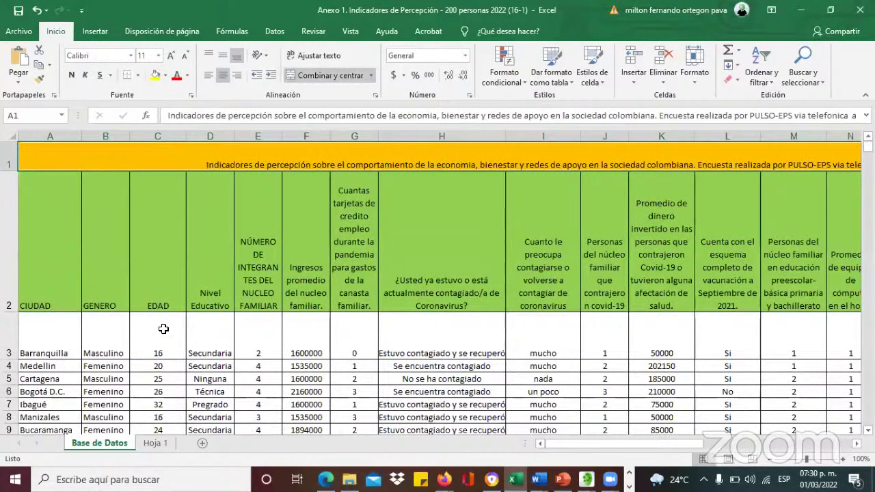
# Step: Select the whole EDAD column and examine its first two ages in cells C3 and C4
pyautogui.click(155, 140)
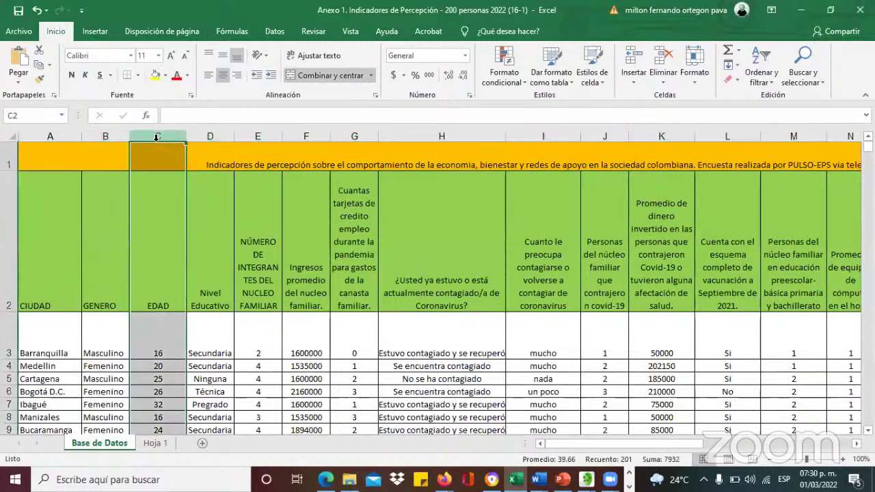
pyautogui.click(175, 337)
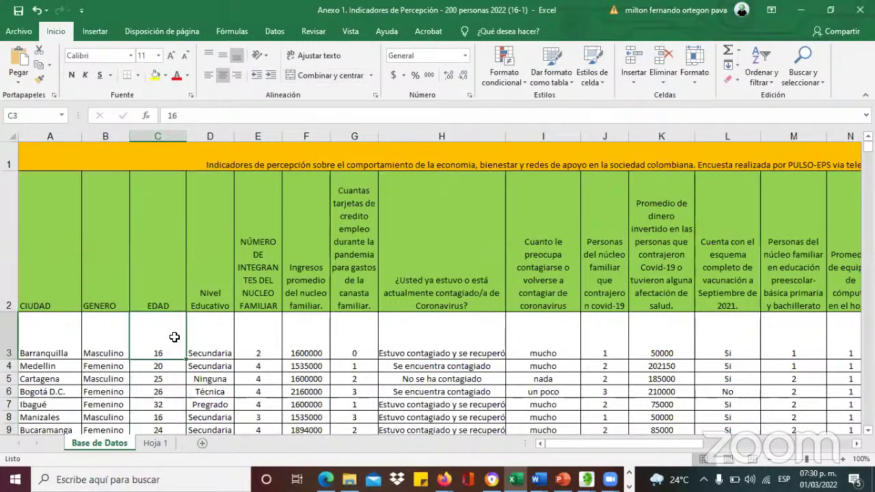
pyautogui.click(167, 365)
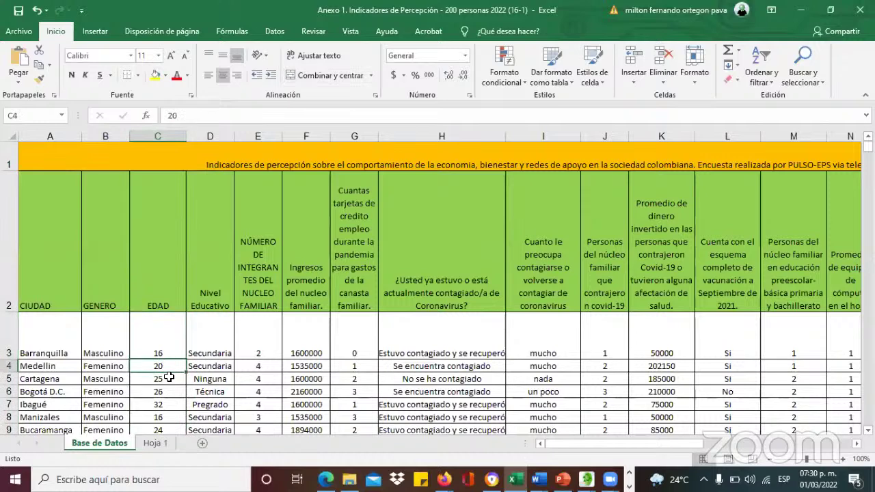
# Step: Go across the first record from the contagion answer in cell H3 to the study modality in cell O3
pyautogui.click(431, 328)
pyautogui.press('Tab')
pyautogui.press('Tab')
pyautogui.press('Tab')
pyautogui.press('Tab')
pyautogui.press('Tab')
pyautogui.press('Tab')
pyautogui.press('Tab')
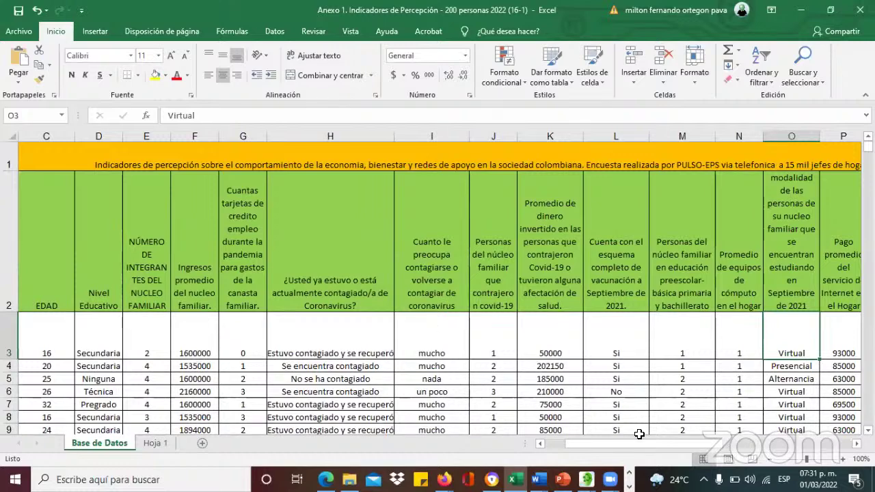
# Step: Switch to the Paso 2 guide in Word and enter EDAD in the first row under Continuas
pyautogui.click(537, 479)
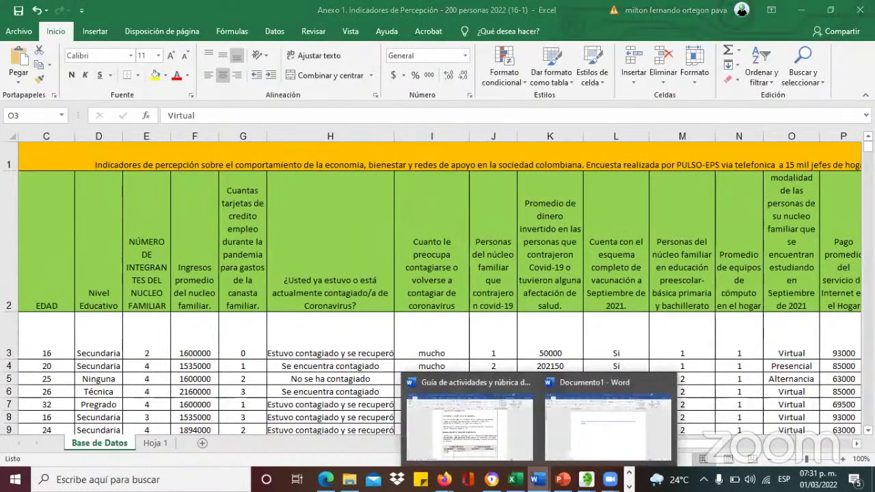
pyautogui.click(479, 423)
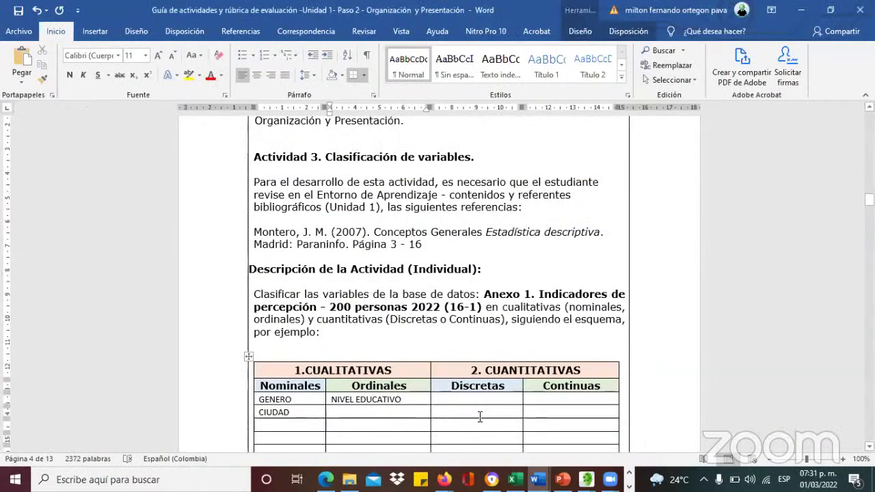
pyautogui.click(546, 402)
pyautogui.write('EDAD')
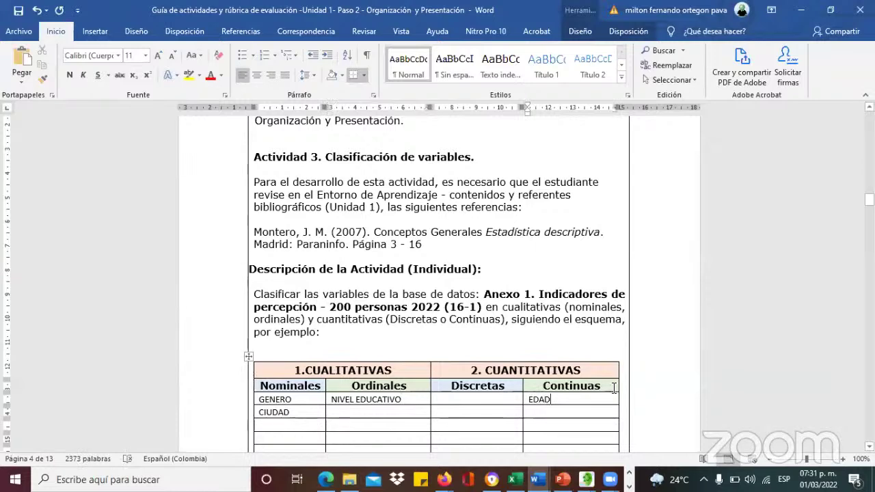
# Step: Look ahead through Actividad 4 of the guide and return to the Actividad 3 classification table
pyautogui.scroll(-20, 632, 394)
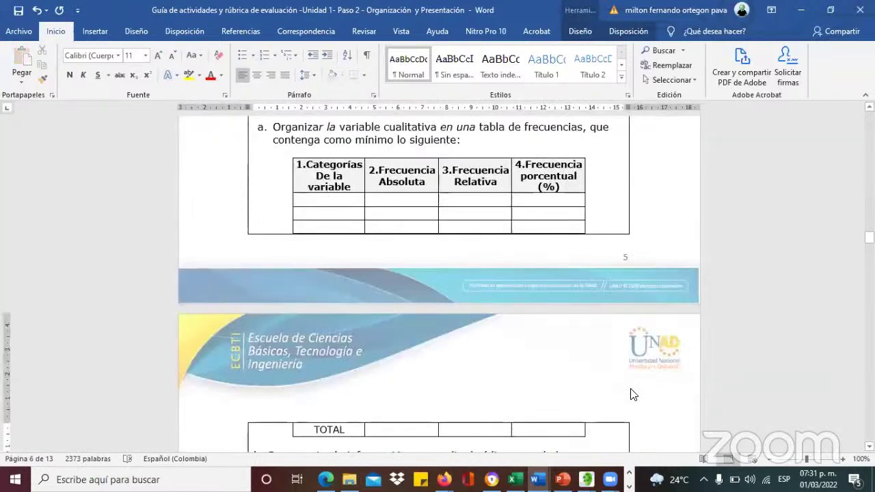
pyautogui.scroll(-10, 631, 394)
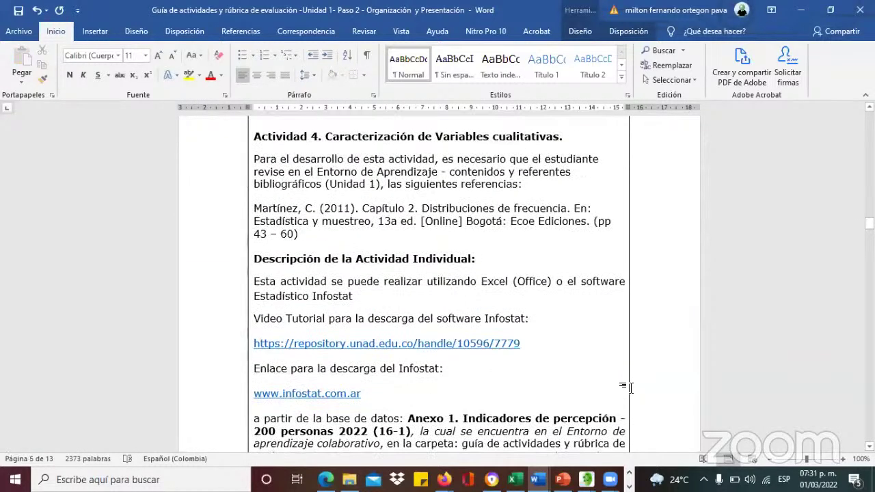
pyautogui.moveTo(868, 222); pyautogui.dragTo(868, 206)
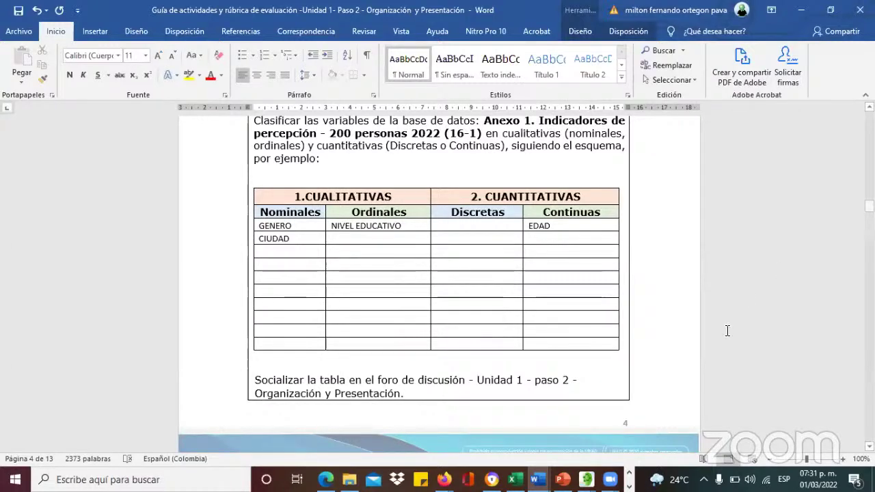
# Step: Switch to the Anexo 1 database in Excel and select the EDAD header, ending on the first age in cell C3
pyautogui.hotkey('alt', 'Tab')
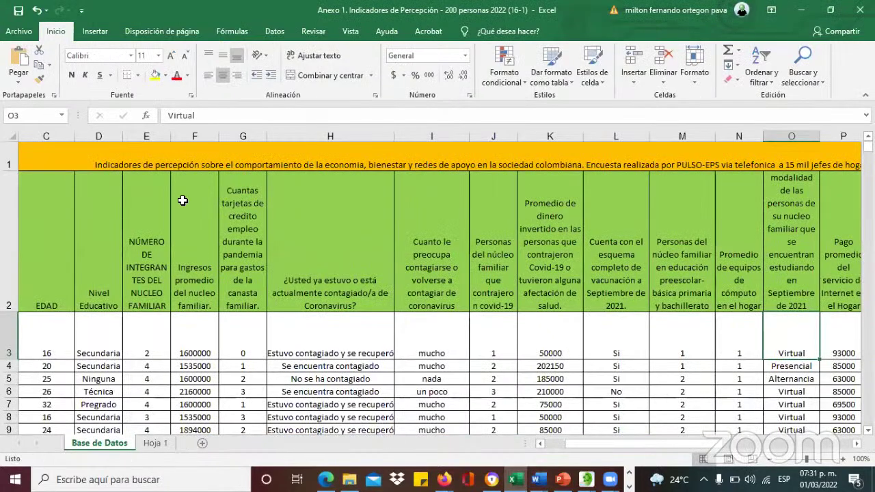
pyautogui.click(47, 204)
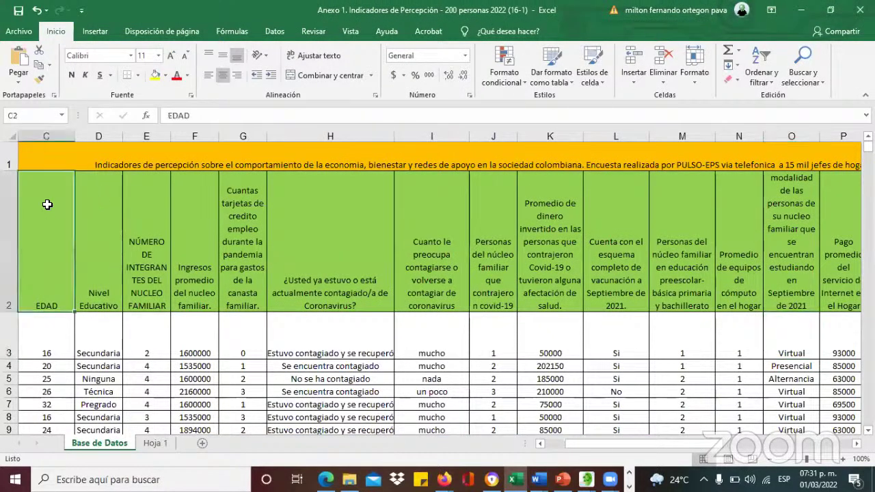
pyautogui.press('Down')
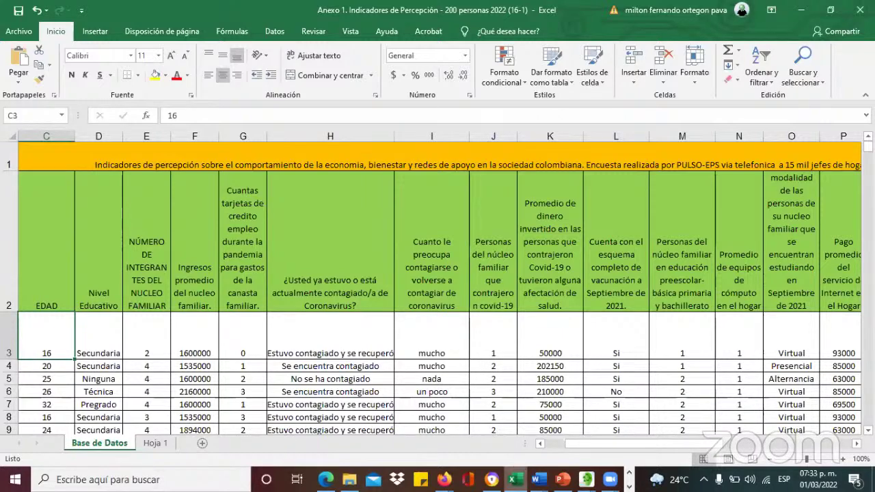
# Step: Check the Actividad 3 classification table in the Word guide and return to the Anexo 1 database in Excel
pyautogui.moveTo(538, 479)
pyautogui.click(504, 450)
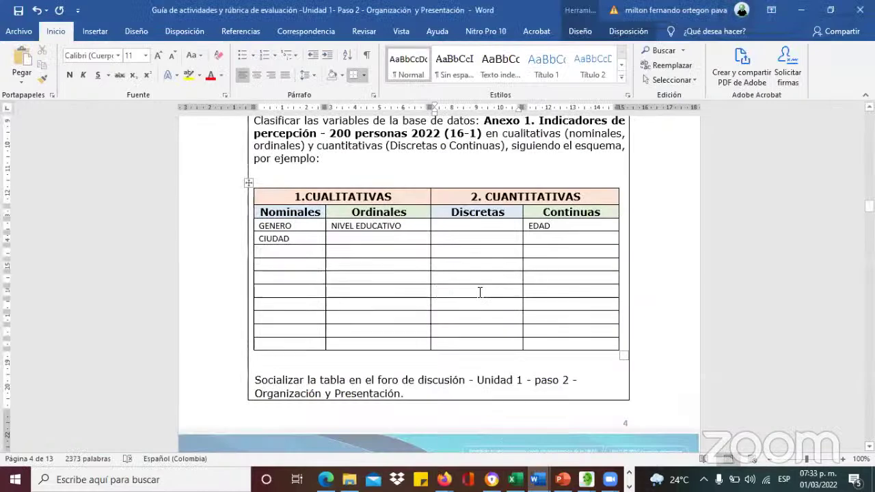
pyautogui.click(515, 479)
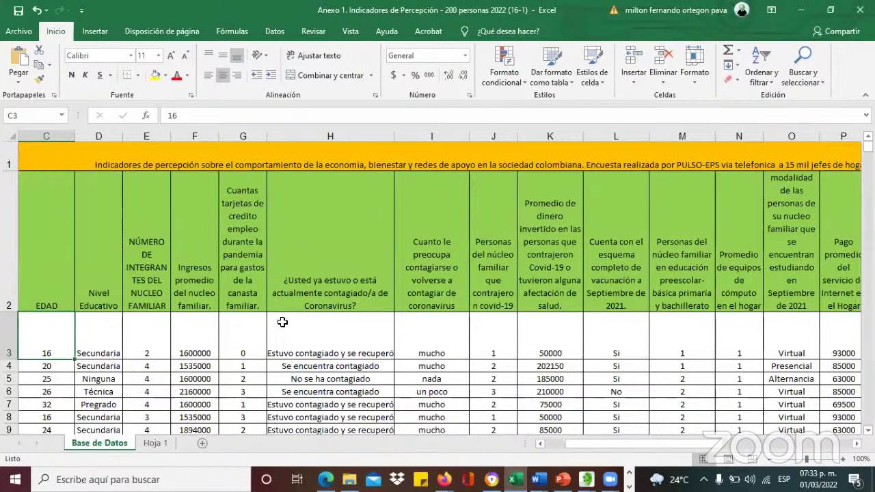
# Step: Select the family income column F, go down and back up through its first incomes, and finish on cell F3
pyautogui.click(195, 139)
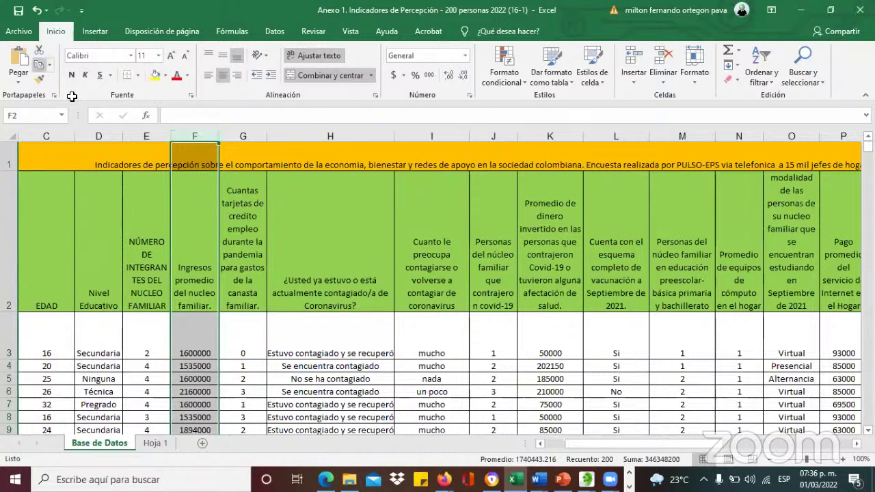
pyautogui.click(188, 338)
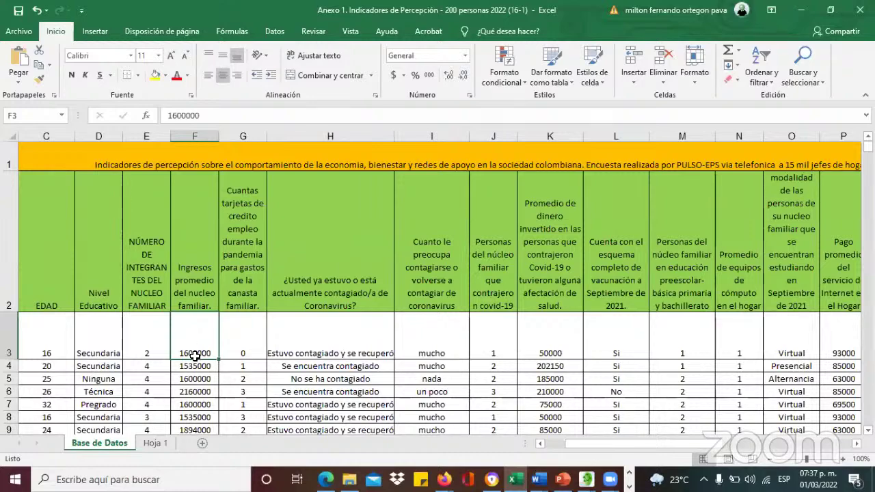
pyautogui.press('Down')
pyautogui.press('Down')
pyautogui.press('Down')
pyautogui.press('Down')
pyautogui.press('Down')
pyautogui.press('Down')
pyautogui.press('Down')
pyautogui.press('Down')
pyautogui.press('Down')
pyautogui.press('Down')
pyautogui.press('Down')
pyautogui.press('Up')
pyautogui.press('Up')
pyautogui.press('Up')
pyautogui.press('Up')
pyautogui.press('Up')
pyautogui.press('Up')
pyautogui.press('Up')
pyautogui.press('Up')
pyautogui.press('Up')
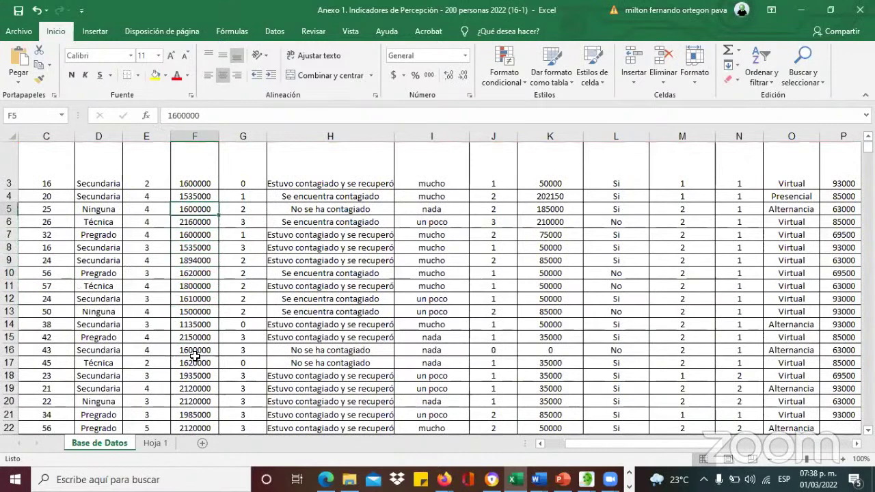
pyautogui.press('Up')
pyautogui.press('Up')
pyautogui.press('Up')
pyautogui.press('Down')
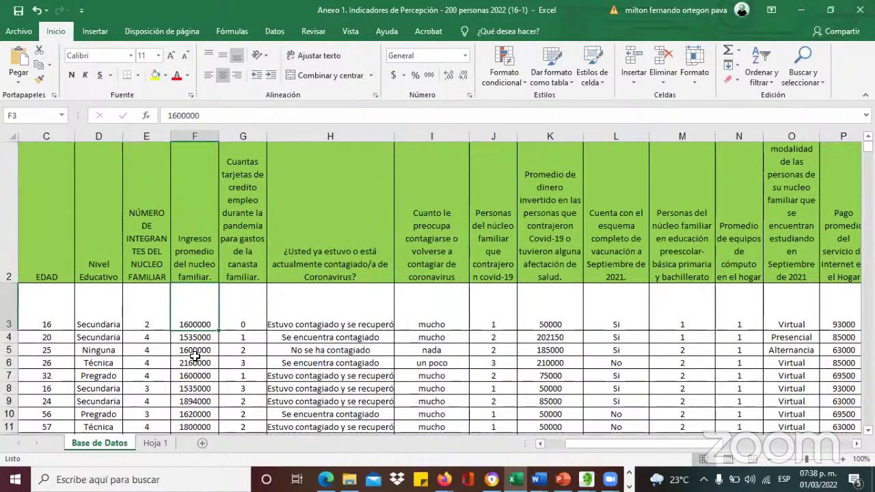
# Step: Select the contagion worry column I and go across the row 2 headers to the empty cell Z2
pyautogui.click(447, 319)
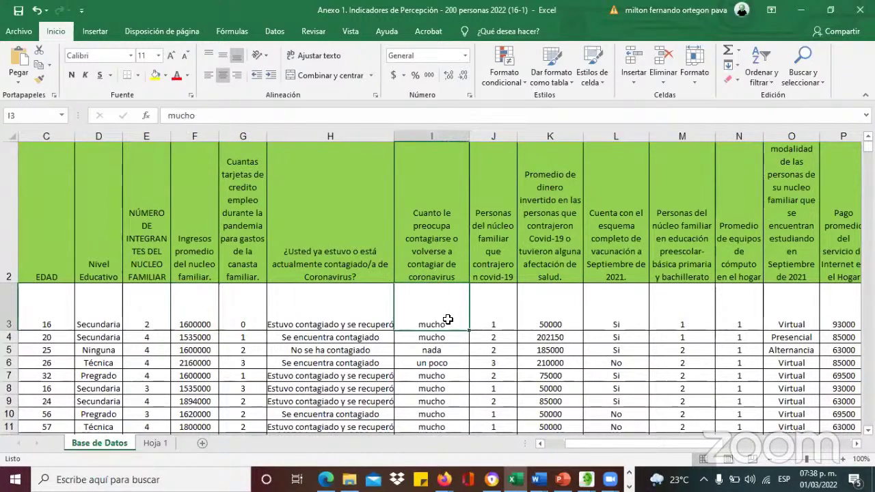
pyautogui.click(431, 136)
pyautogui.press('Right')
pyautogui.press('Right')
pyautogui.press('Right')
pyautogui.press('Right')
pyautogui.press('Right')
pyautogui.press('Right')
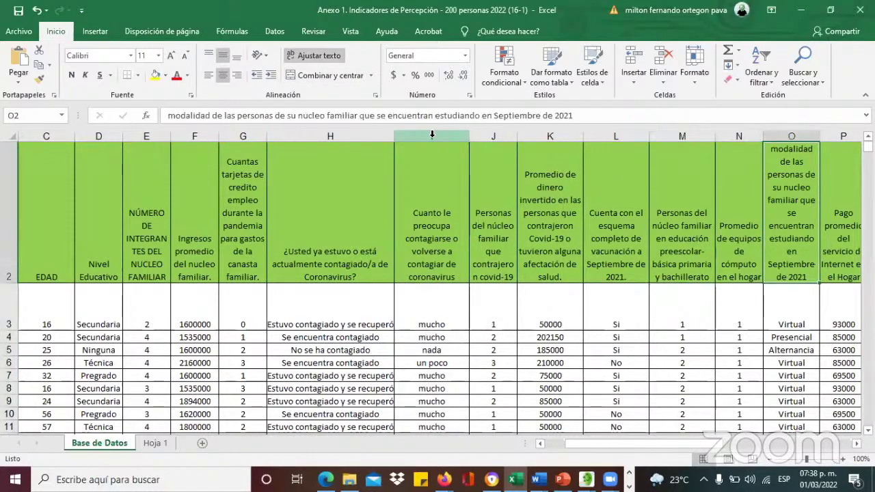
pyautogui.press('Right')
pyautogui.press('Right')
pyautogui.press('Right')
pyautogui.press('Right')
pyautogui.press('Right')
pyautogui.press('Right')
pyautogui.press('Right')
pyautogui.press('Right')
pyautogui.press('Right')
pyautogui.press('Right')
pyautogui.press('Right')
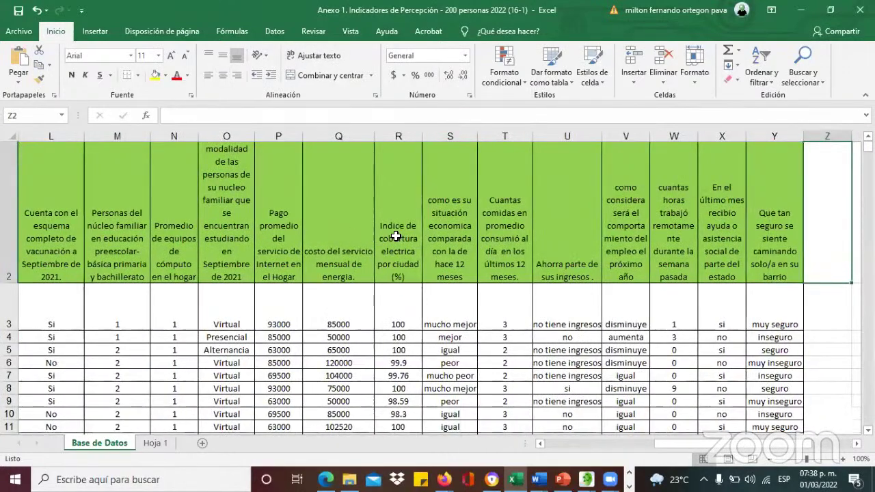
# Step: Select the electrical coverage index column R and examine the decimal value in cell R7
pyautogui.click(394, 138)
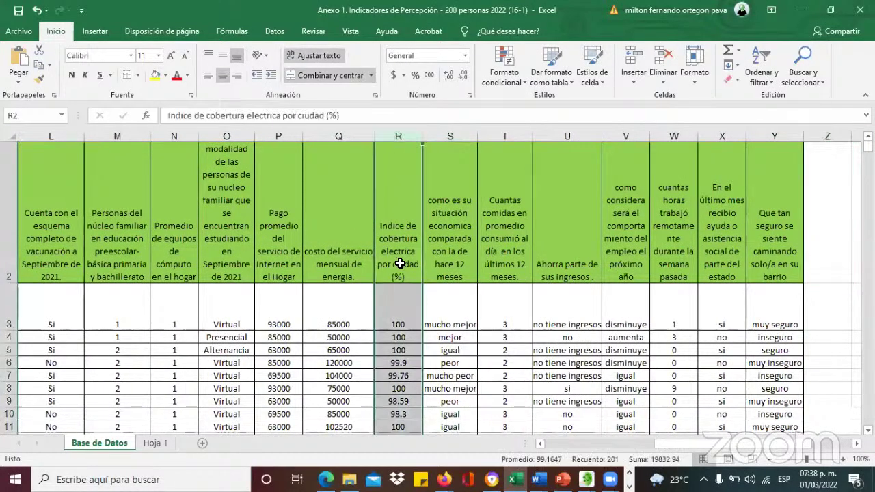
pyautogui.click(399, 372)
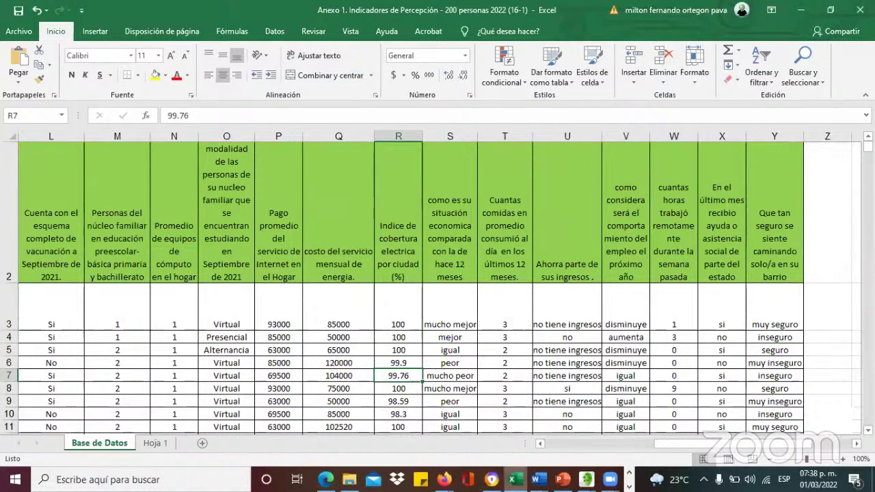
# Step: Switch to the Paso 2 guide in Word and move past the Actividad 3 table to the start of Actividad 4
pyautogui.moveTo(536, 479)
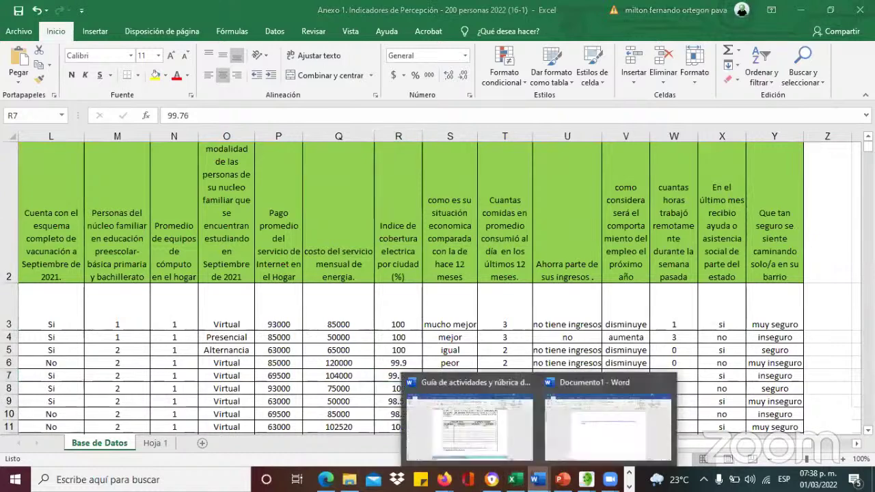
pyautogui.click(498, 444)
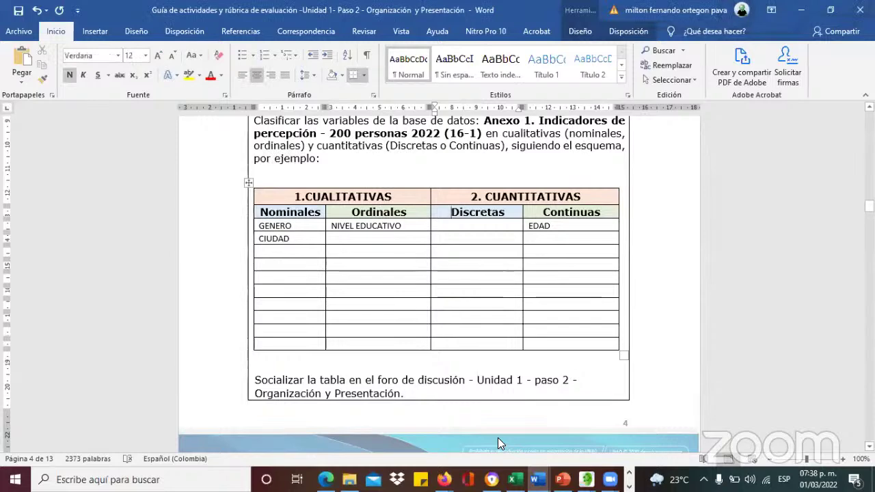
pyautogui.press('Down')
pyautogui.press('Down')
pyautogui.press('Down')
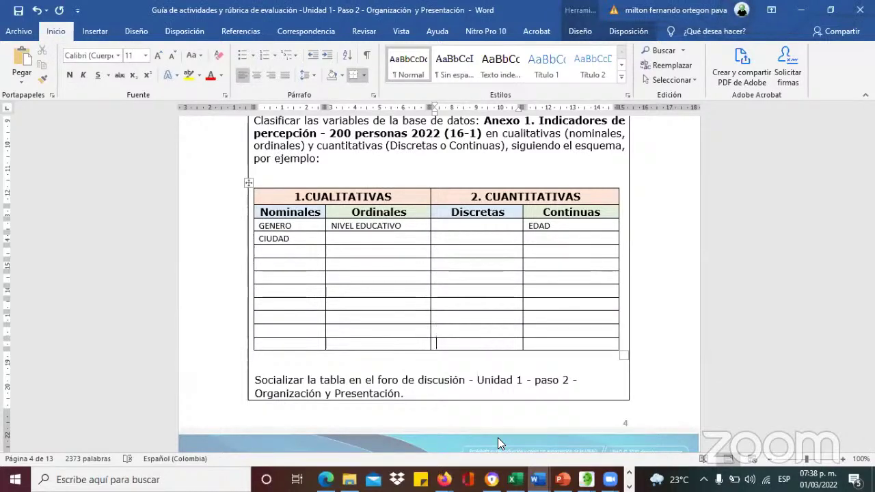
pyautogui.press('Down')
pyautogui.scroll(-5, 497, 437)
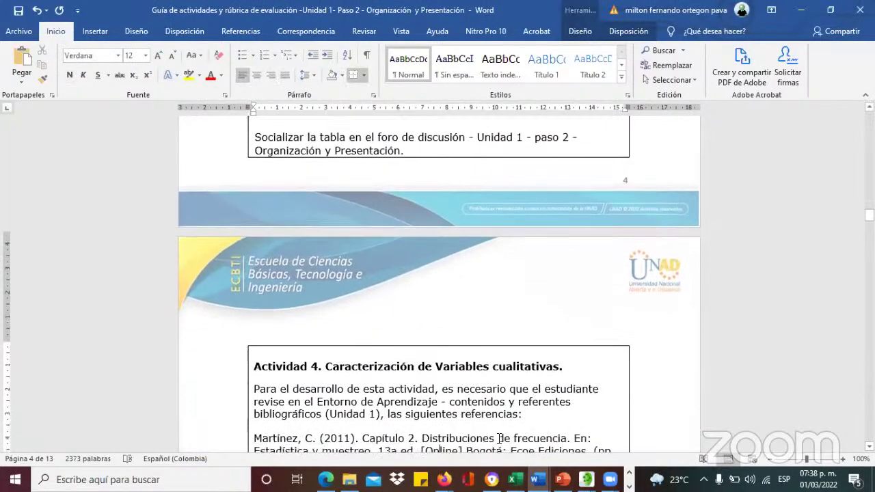
# Step: Read through the Actividad 4 references, Infostat links and individual description down to item a
pyautogui.press('Down')
pyautogui.press('Down')
pyautogui.press('Down')
pyautogui.press('Down')
pyautogui.press('Down')
pyautogui.press('Down')
pyautogui.press('Down')
pyautogui.press('Down')
pyautogui.press('Down')
pyautogui.press('Down')
pyautogui.press('Down')
pyautogui.press('Down')
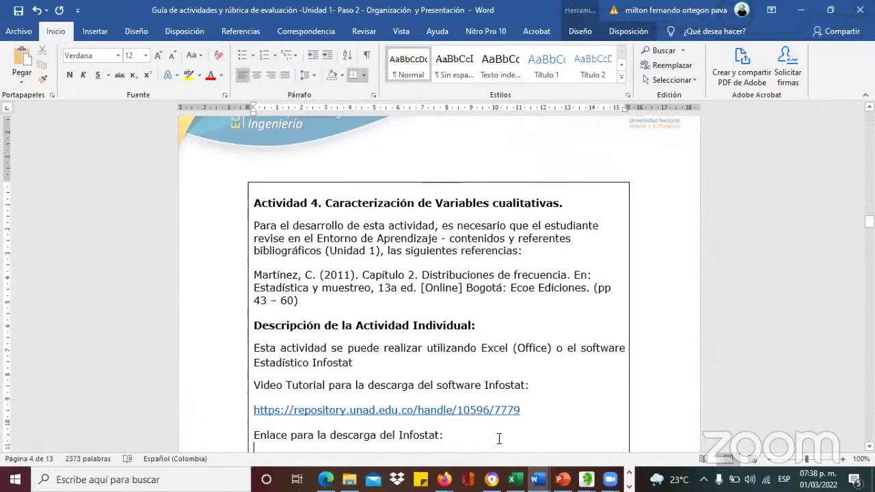
pyautogui.press('Down')
pyautogui.press('Down')
pyautogui.press('Down')
pyautogui.press('Down')
pyautogui.press('Down')
pyautogui.press('Down')
pyautogui.press('Down')
pyautogui.press('Down')
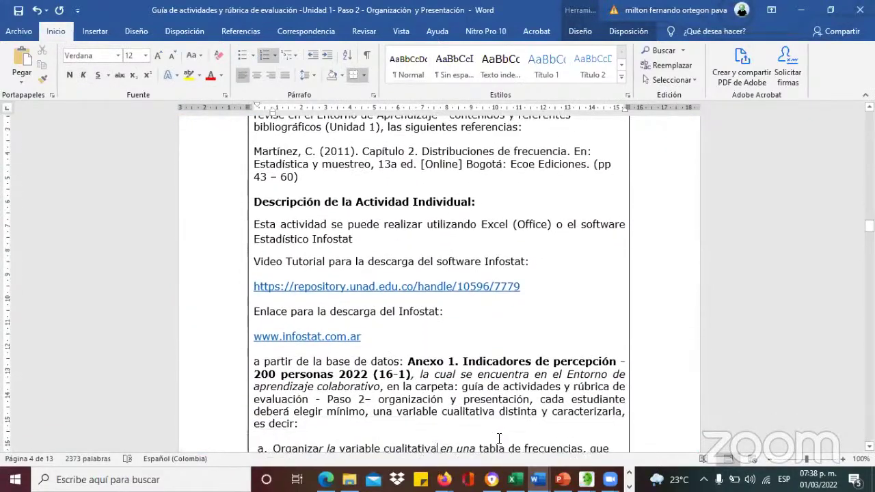
# Step: Go to the frequency table in item a and place the cursor in the first blank row under 2.Frecuencia Absoluta
pyautogui.press('Down')
pyautogui.press('Down')
pyautogui.press('Down')
pyautogui.press('Down')
pyautogui.press('Down')
pyautogui.press('Down')
pyautogui.press('Down')
pyautogui.press('Down')
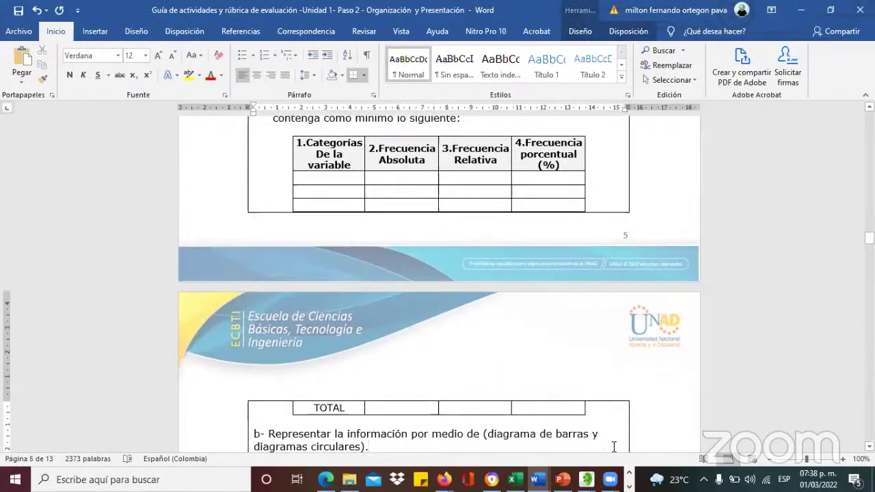
pyautogui.press('Up')
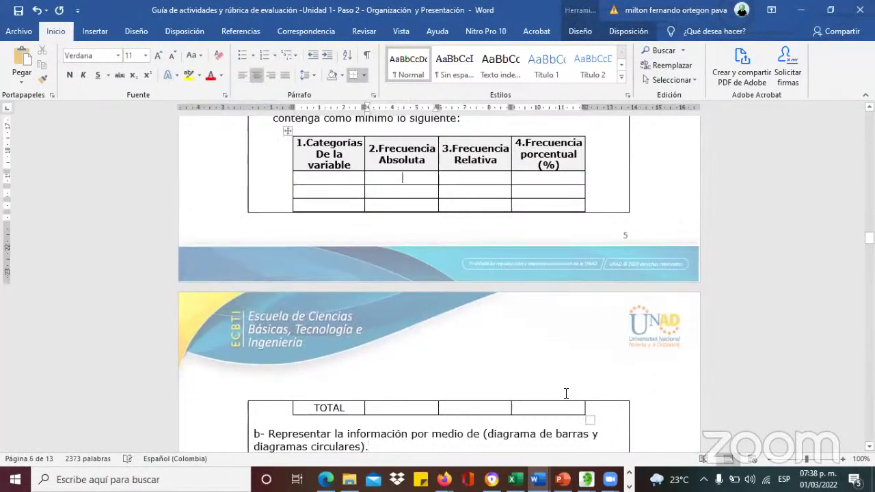
# Step: Go back up from the Actividad 4 frequency table to the Actividad 3 variable classification table and place the cursor under Nominales
pyautogui.press('Up')
pyautogui.press('Up')
pyautogui.press('Up')
pyautogui.press('Up')
pyautogui.press('Up')
pyautogui.press('Up')
pyautogui.press('Up')
pyautogui.press('Up')
pyautogui.press('Up')
pyautogui.press('Up')
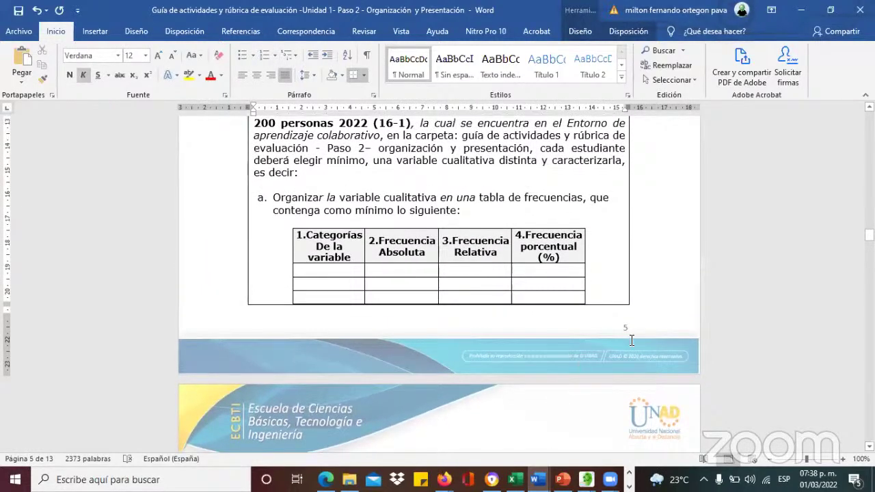
pyautogui.press('Up')
pyautogui.press('Up')
pyautogui.press('Up')
pyautogui.press('Up')
pyautogui.press('Up')
pyautogui.press('Up')
pyautogui.press('Up')
pyautogui.press('Up')
pyautogui.press('Up')
pyautogui.press('Up')
pyautogui.press('Up')
pyautogui.press('Up')
pyautogui.press('Up')
pyautogui.press('Up')
pyautogui.press('Up')
pyautogui.press('Up')
pyautogui.press('Up')
pyautogui.press('Up')
pyautogui.press('Up')
pyautogui.press('Up')
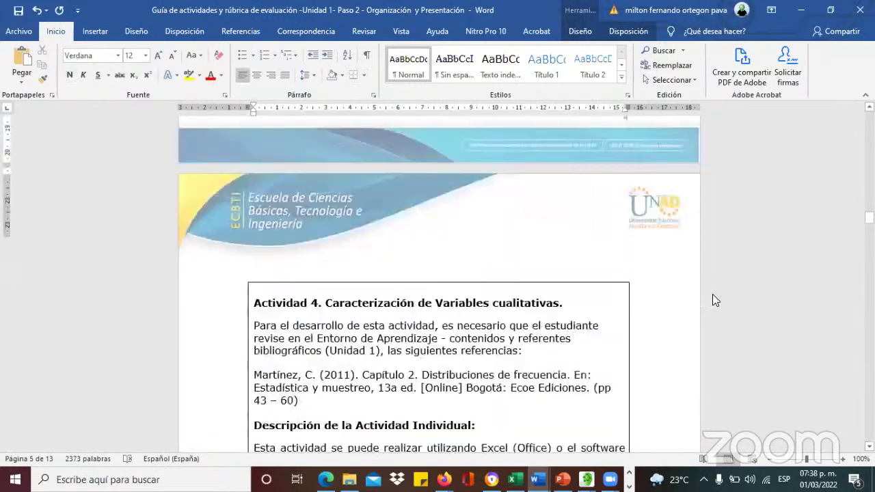
pyautogui.press('Up')
pyautogui.press('Up')
pyautogui.press('Up')
pyautogui.click(287, 180)
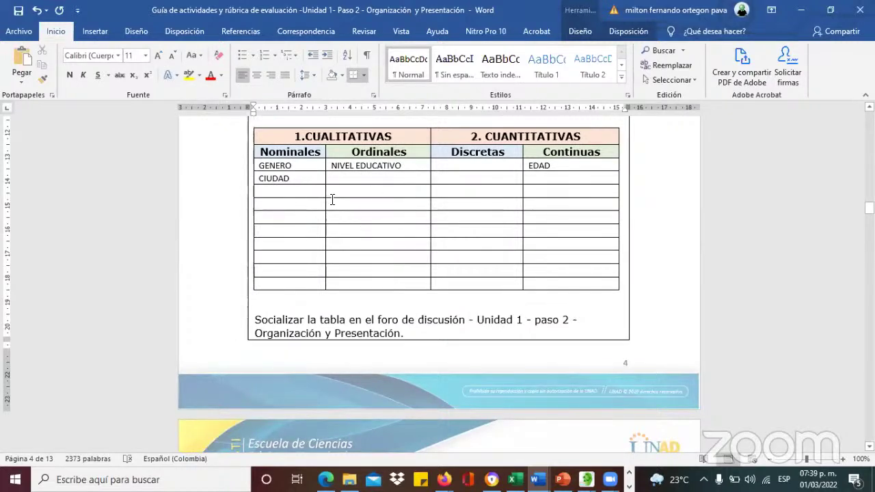
# Step: Highlight the CUALITATIVAS heading and then the CUANTITATIVAS heading in the Actividad 3 table, and clear the selection
pyautogui.moveTo(305, 134); pyautogui.dragTo(396, 136)
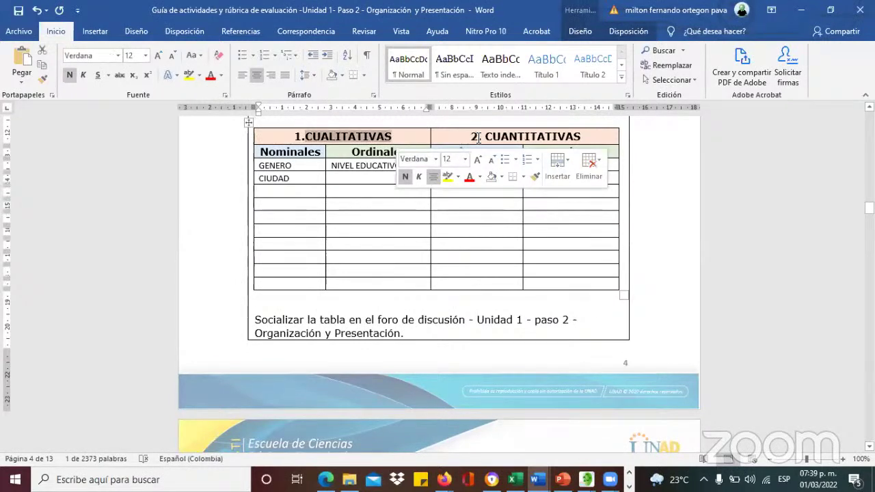
pyautogui.moveTo(471, 137); pyautogui.dragTo(582, 138)
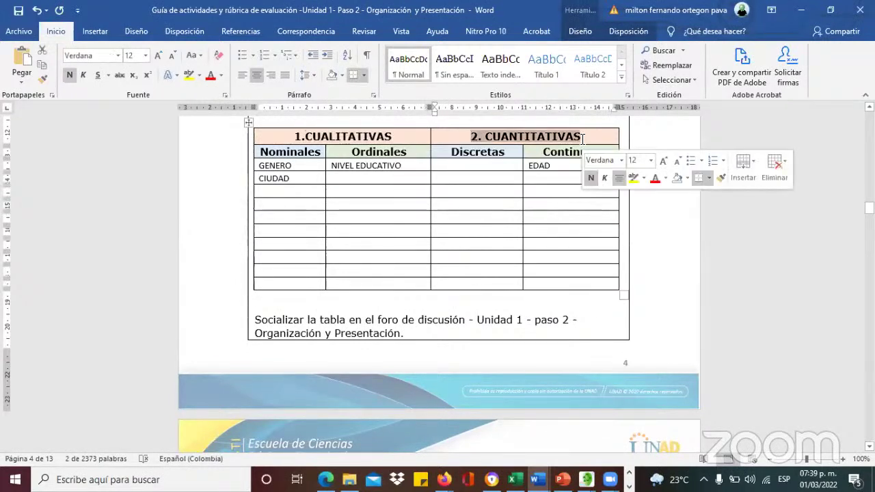
pyautogui.click(574, 191)
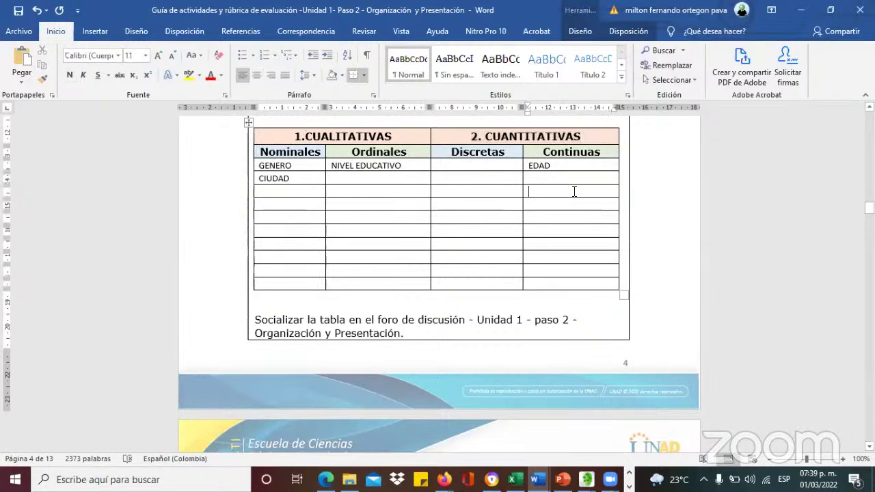
pyautogui.click(580, 346)
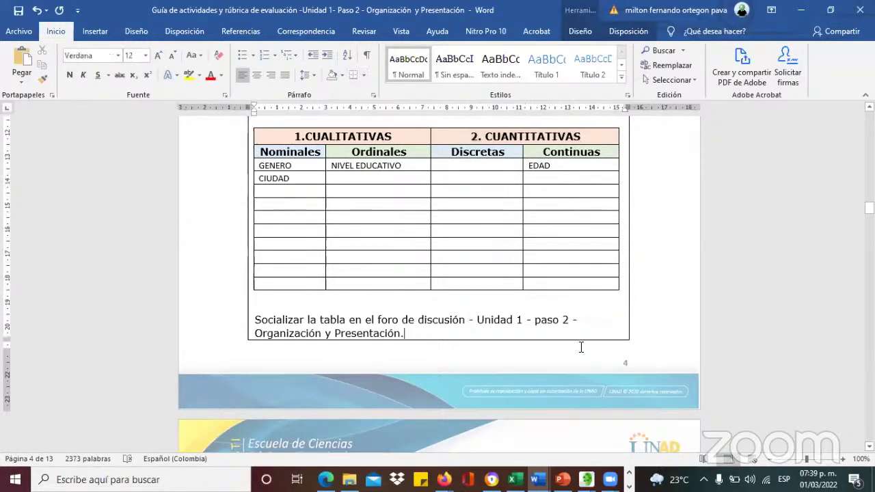
# Step: Review Actividad 4 again from its title through the individual description to the end of item a's frequency table
pyautogui.scroll(-3, 578, 353)
pyautogui.scroll(-5, 578, 353)
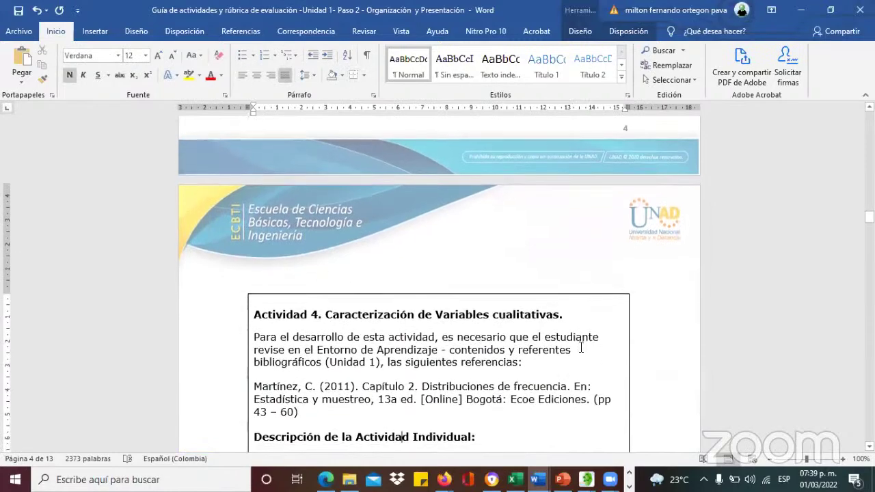
pyautogui.press('Down')
pyautogui.press('Down')
pyautogui.press('Down')
pyautogui.press('Down')
pyautogui.press('Down')
pyautogui.press('Down')
pyautogui.press('Down')
pyautogui.press('Down')
pyautogui.press('Down')
pyautogui.press('Down')
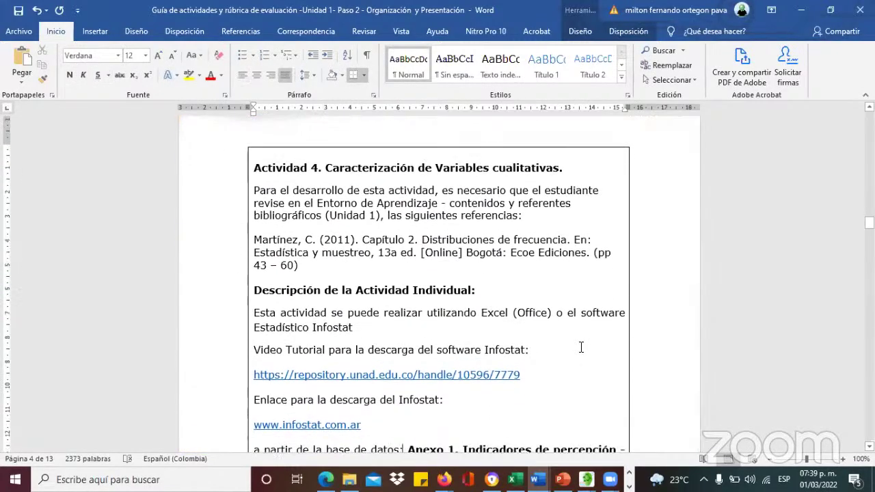
pyautogui.press('Down')
pyautogui.press('Down')
pyautogui.press('Down')
pyautogui.press('Down')
pyautogui.press('Down')
pyautogui.press('Down')
pyautogui.press('Down')
pyautogui.press('Down')
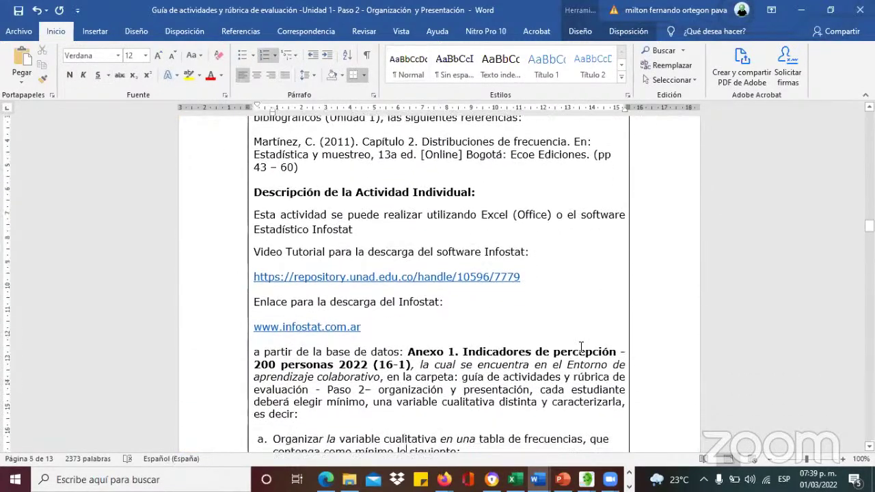
pyautogui.press('Down')
pyautogui.press('Down')
pyautogui.press('Down')
pyautogui.press('Down')
pyautogui.press('Down')
pyautogui.press('Down')
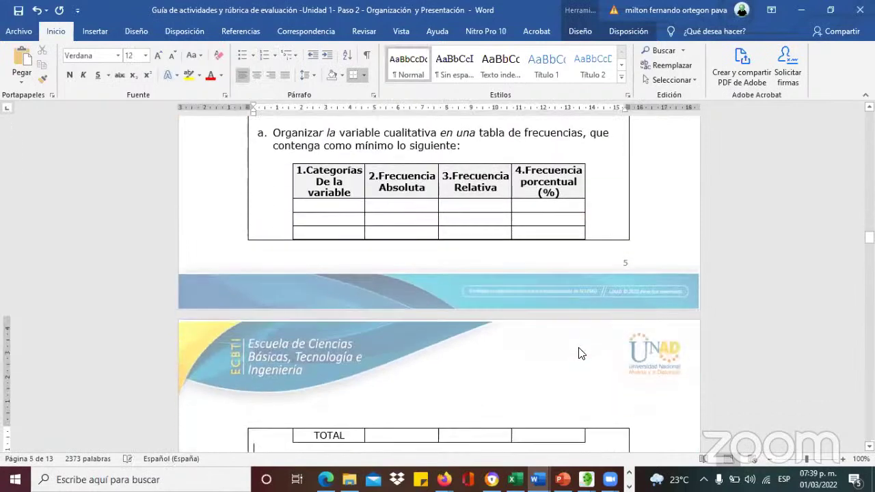
# Step: Return to item a of Actividad 4 and highlight "tabla de frecuencias", followed by the item's full instruction sentence
pyautogui.press('Up')
pyautogui.press('Up')
pyautogui.press('Up')
pyautogui.press('Up')
pyautogui.press('Up')
pyautogui.press('Up')
pyautogui.press('Up')
pyautogui.press('Up')
pyautogui.press('Up')
pyautogui.press('Up')
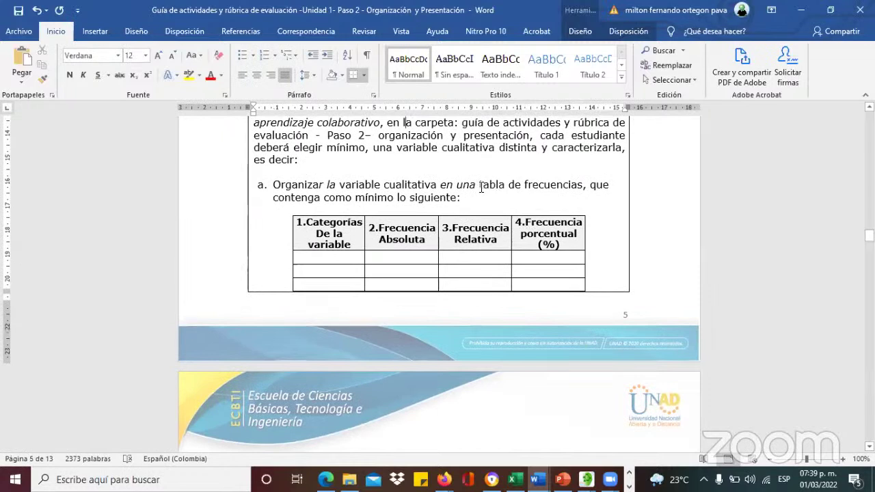
pyautogui.moveTo(481, 185); pyautogui.dragTo(566, 191)
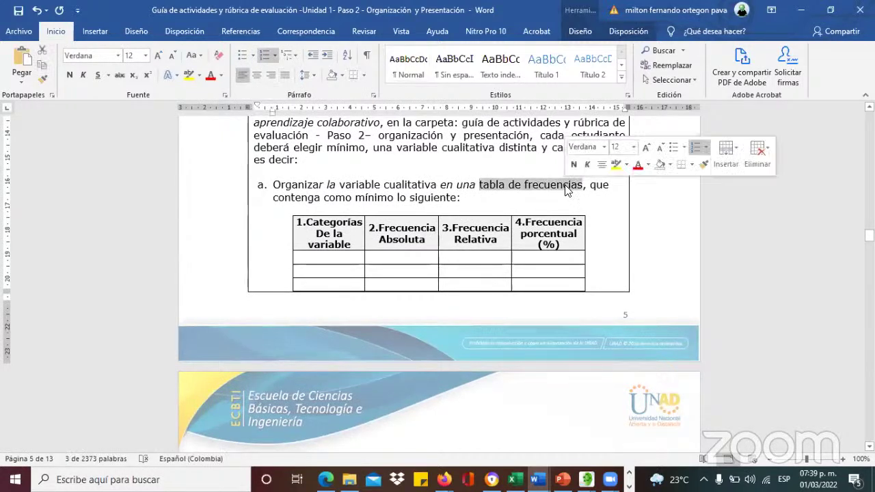
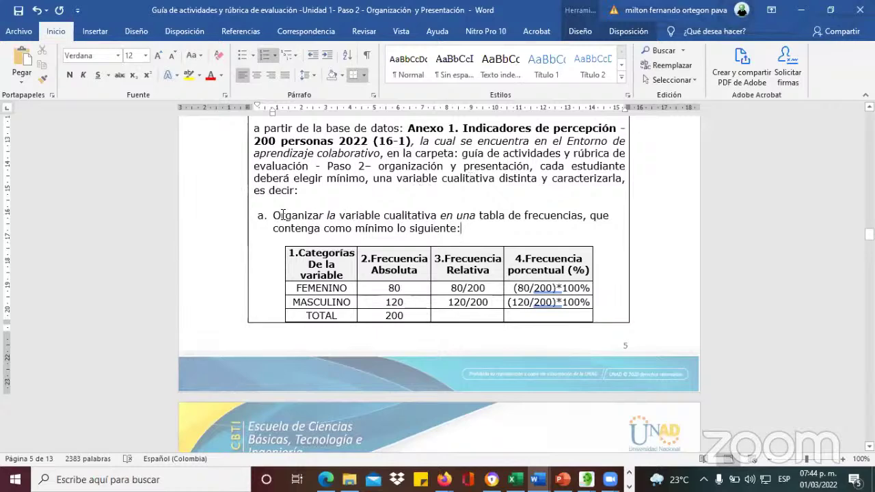
pyautogui.moveTo(273, 215); pyautogui.dragTo(441, 227)
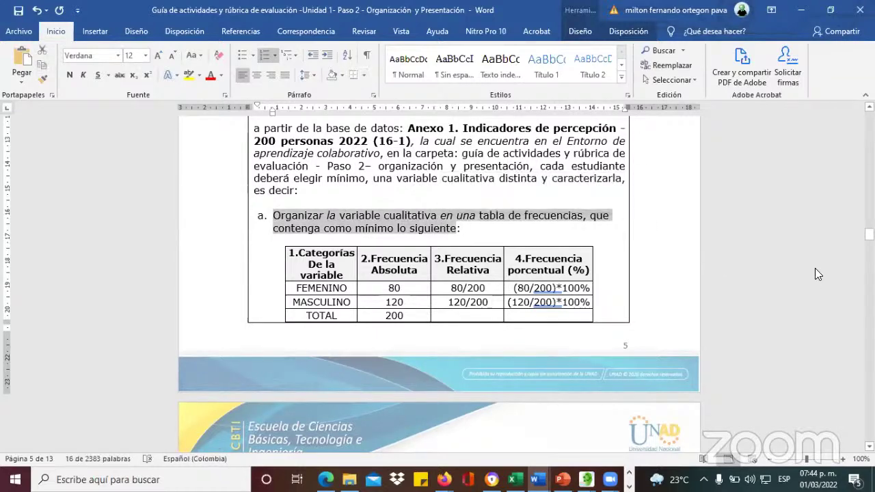
# Step: Read instructions b to d of the guide on bar and pie charts, the mode and the contingency table
pyautogui.scroll(-3, 437, 284)
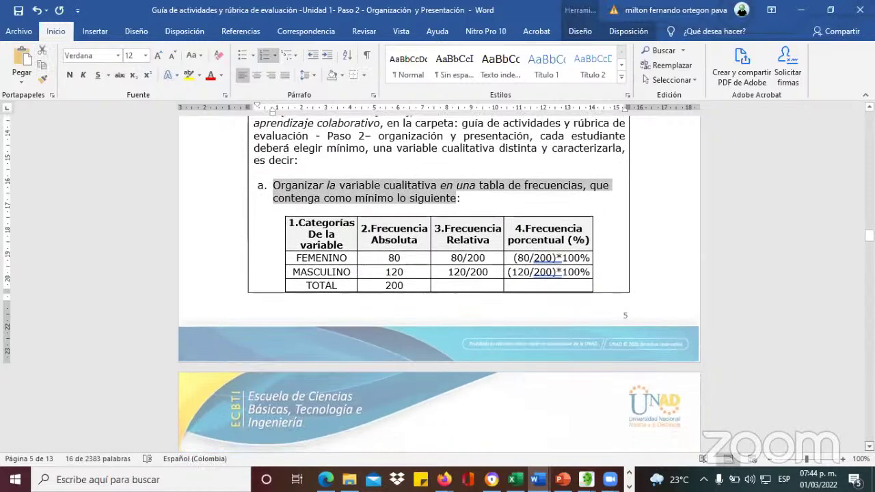
pyautogui.scroll(-5, 300, 256)
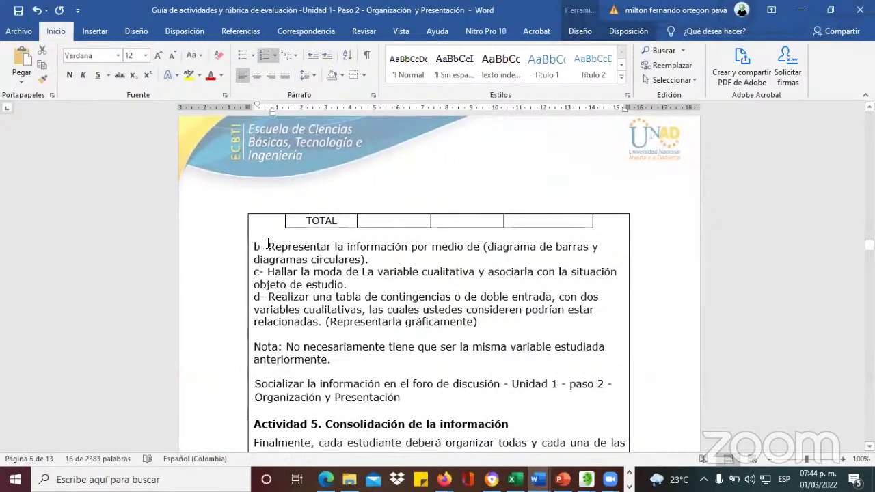
pyautogui.moveTo(268, 247); pyautogui.dragTo(380, 257)
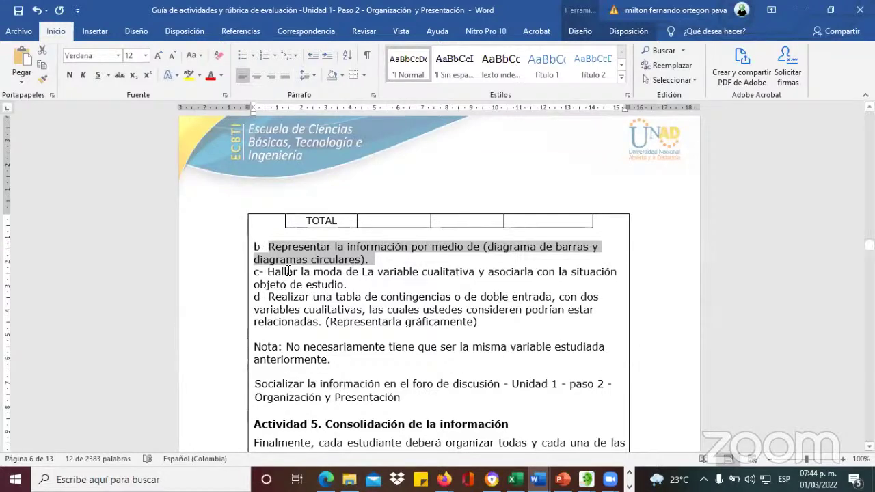
pyautogui.moveTo(288, 271); pyautogui.dragTo(352, 284)
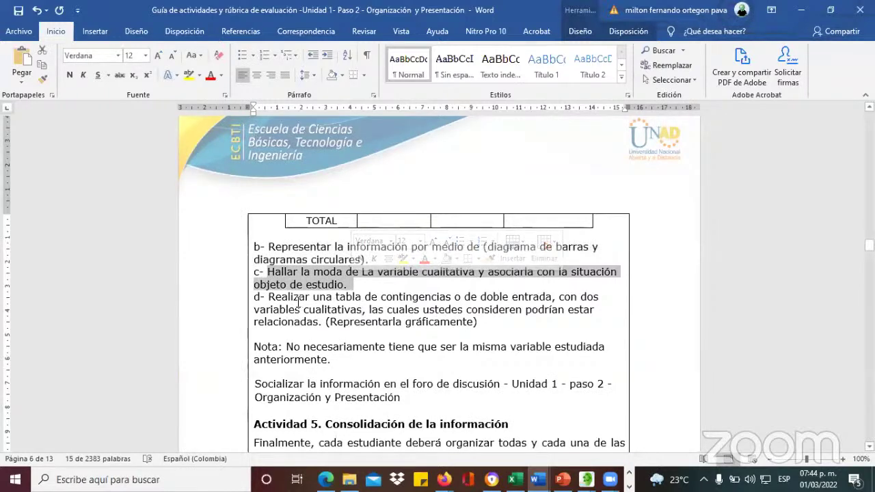
pyautogui.moveTo(268, 297); pyautogui.dragTo(380, 297)
pyautogui.moveTo(470, 309); pyautogui.dragTo(489, 327)
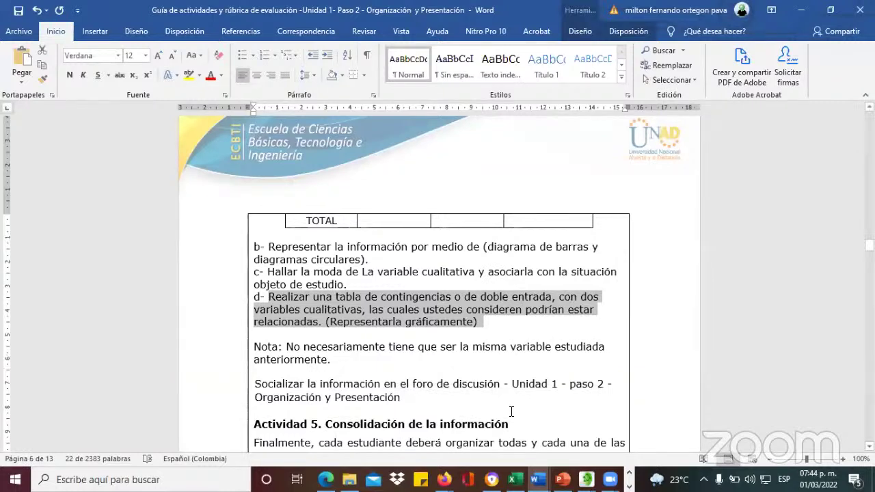
# Step: Switch to the Excel workbook and enter the heading "genero" in cell D4 of the Hoja 1 sheet
pyautogui.click(512, 479)
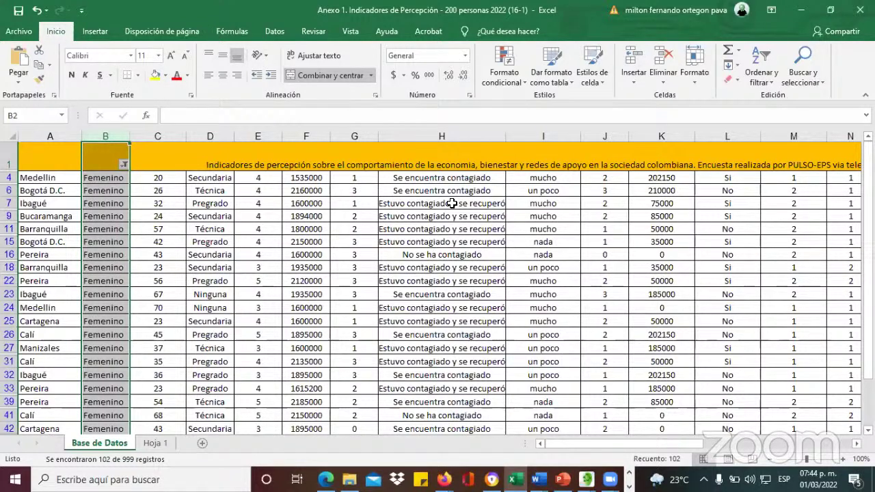
pyautogui.click(154, 442)
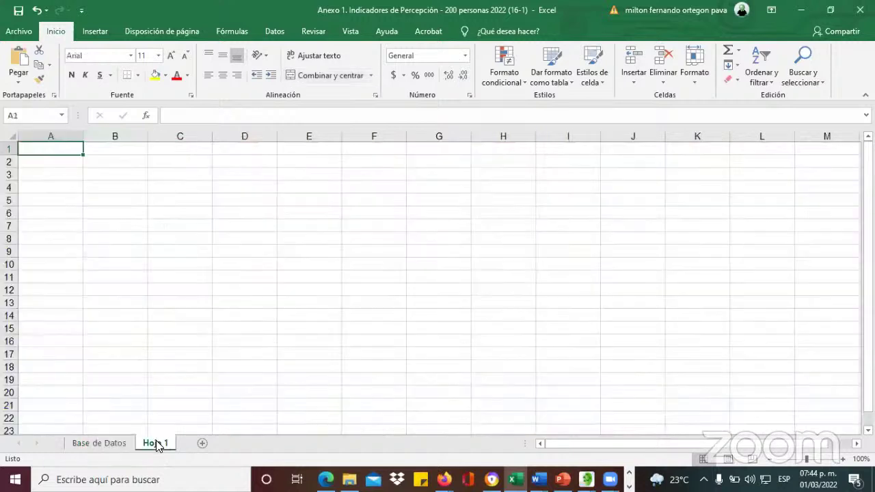
pyautogui.click(236, 198)
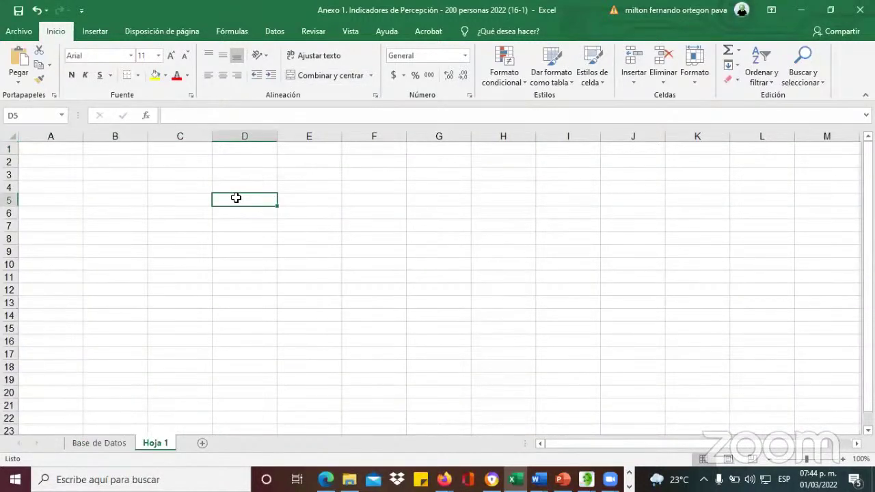
pyautogui.click(236, 189)
pyautogui.write('genero')
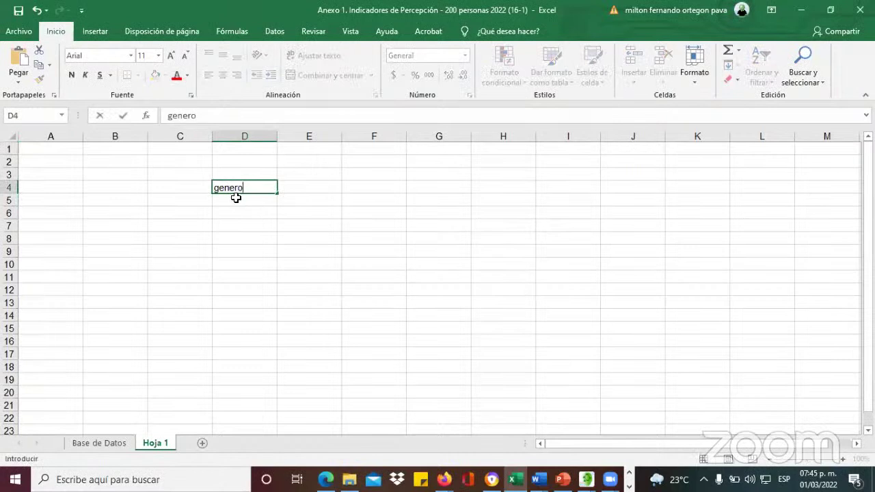
# Step: Fill in the two categories below the heading: "femenino" with 80 in row 5 and "masculino" with 120 in row 6
pyautogui.click(235, 198)
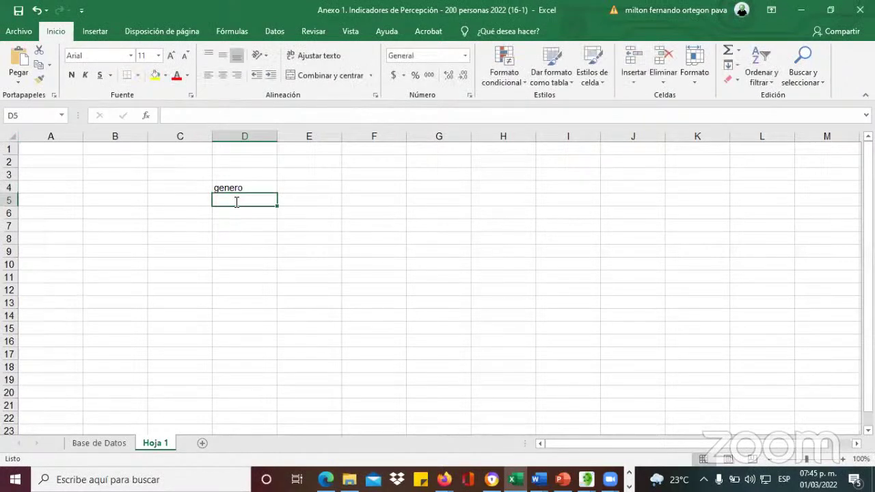
pyautogui.write('femenino')
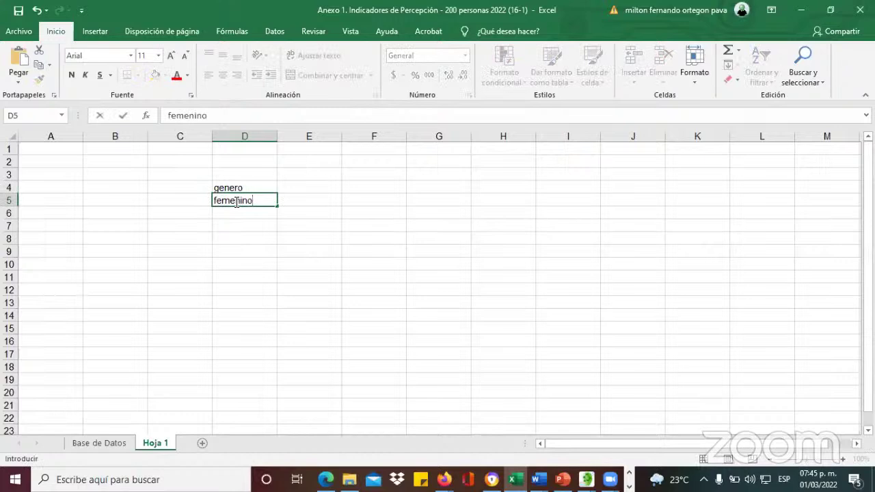
pyautogui.press('Tab')
pyautogui.write('80')
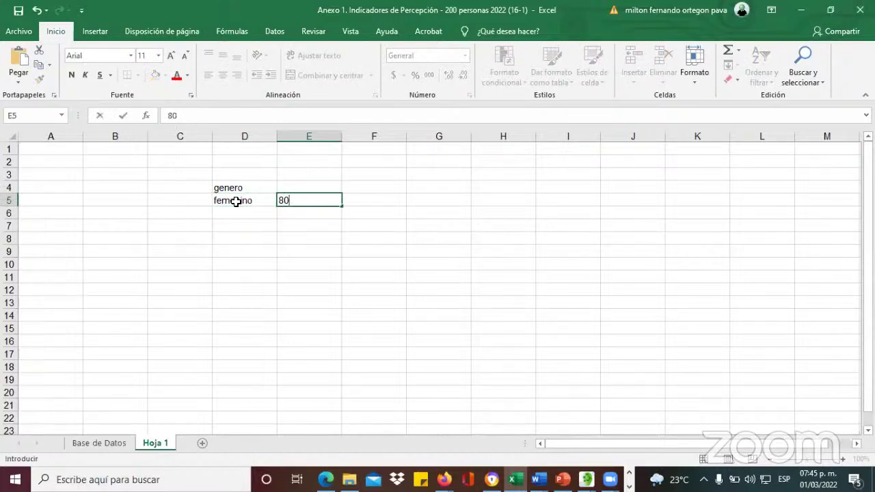
pyautogui.press('Return')
pyautogui.write('masculino')
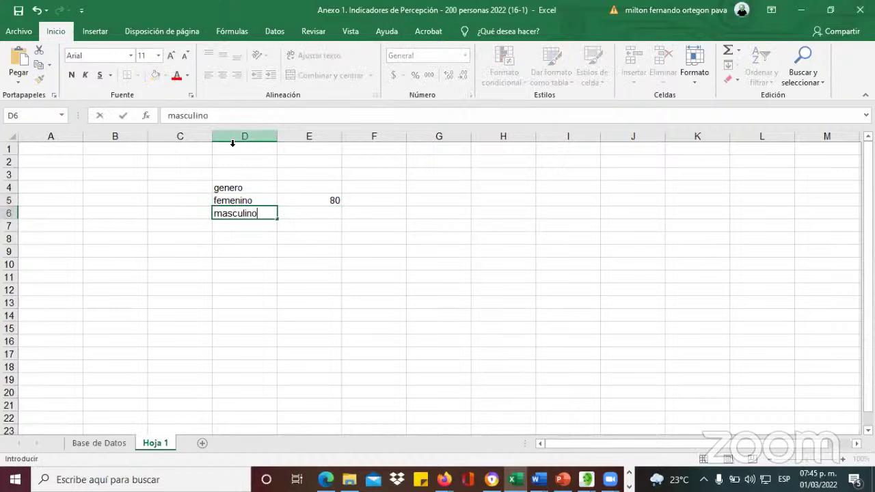
pyautogui.press('Tab')
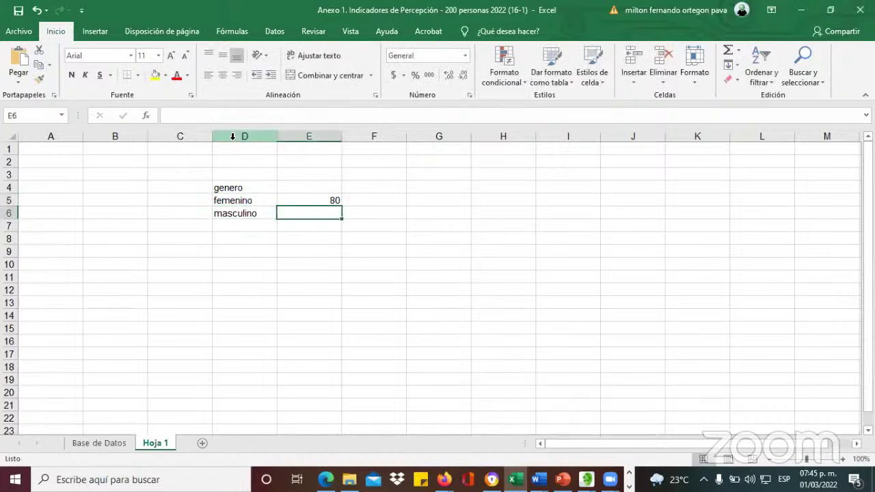
pyautogui.write('2')
pyautogui.press('BackSpace')
pyautogui.write('120')
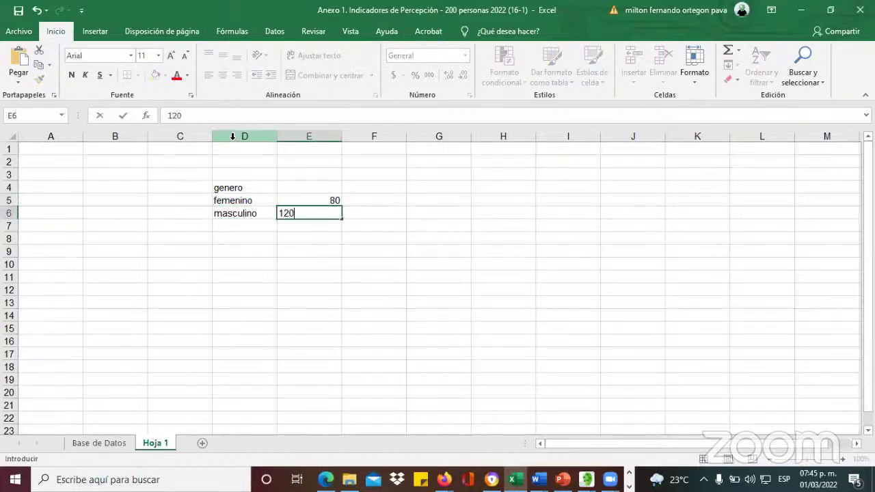
pyautogui.click(348, 258)
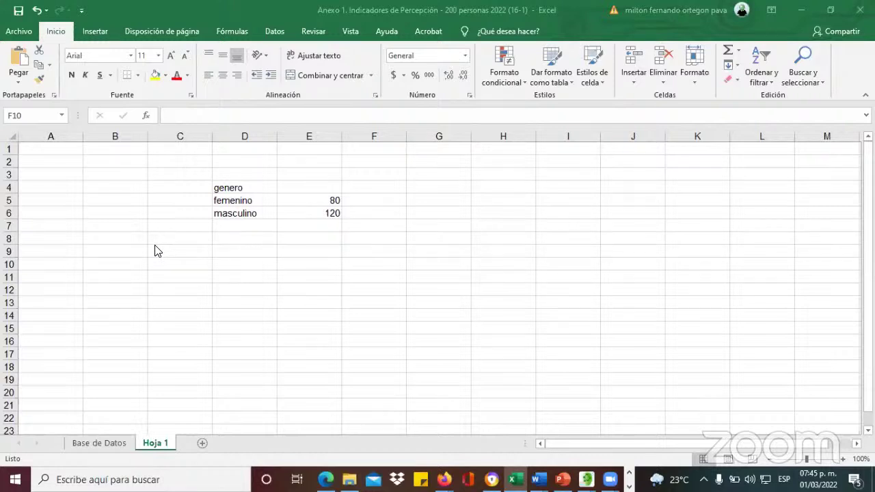
# Step: Select the gender data in D5:E6 and look through the recommended charts and the full list of chart types
pyautogui.click(233, 203)
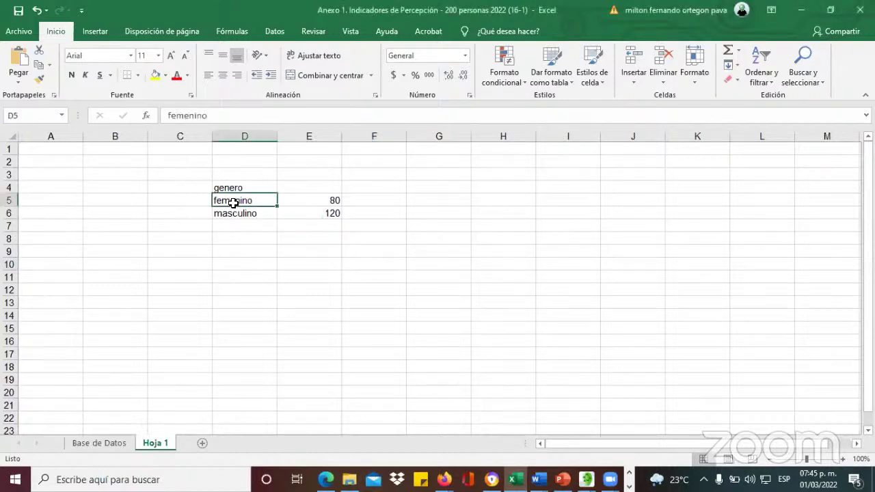
pyautogui.hotkey('shift', 'Right')
pyautogui.hotkey('shift', 'Down')
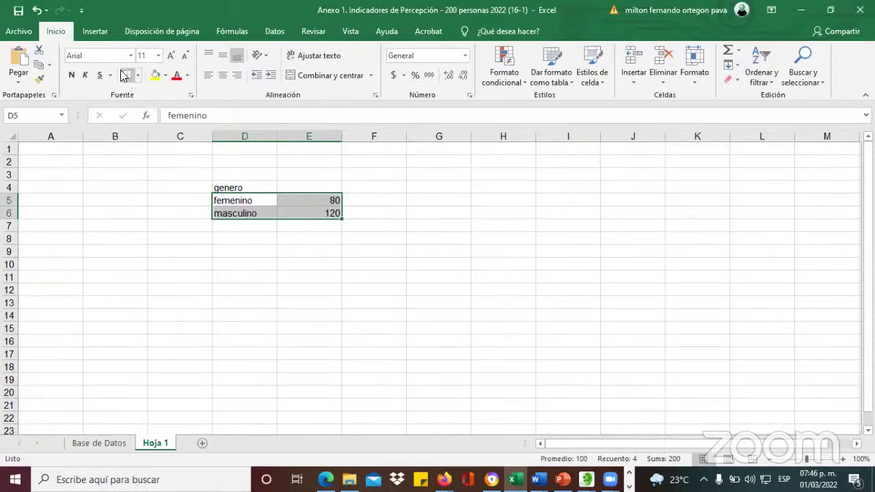
pyautogui.click(95, 32)
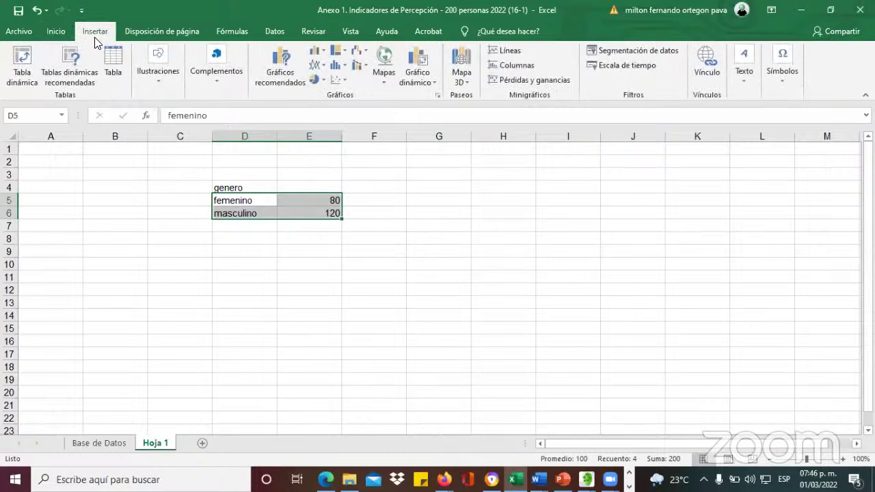
pyautogui.click(273, 85)
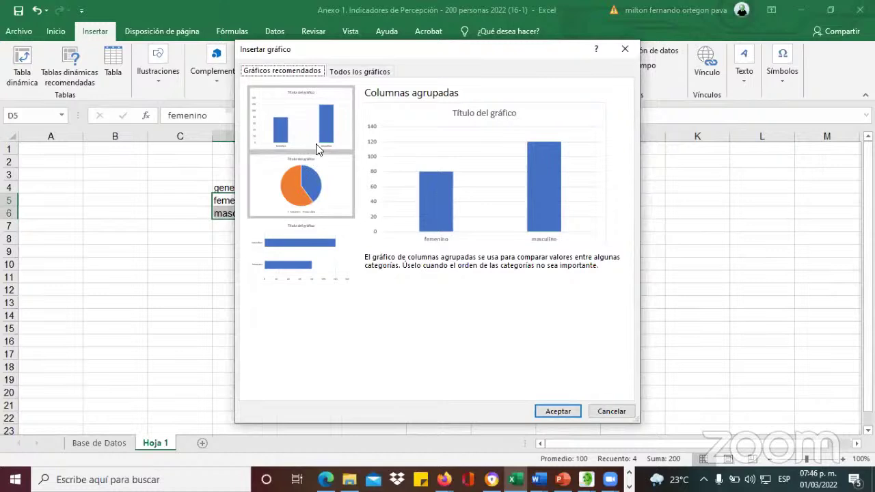
pyautogui.click(347, 75)
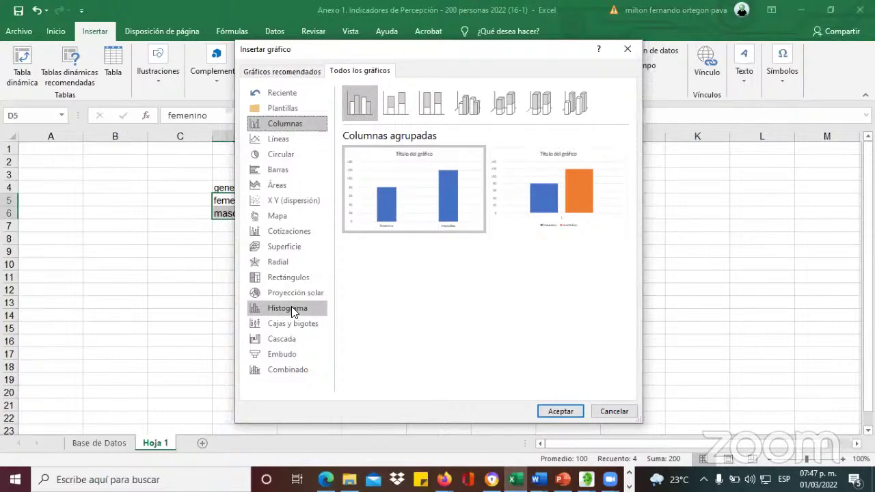
pyautogui.click(626, 51)
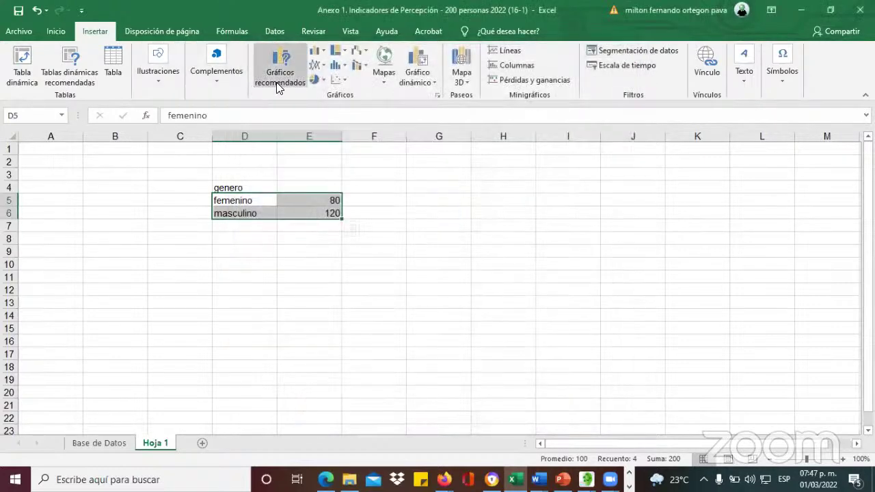
# Step: Insert a 2D pie chart of the selected gender data and move it beside the table, over columns F to J
pyautogui.click(325, 82)
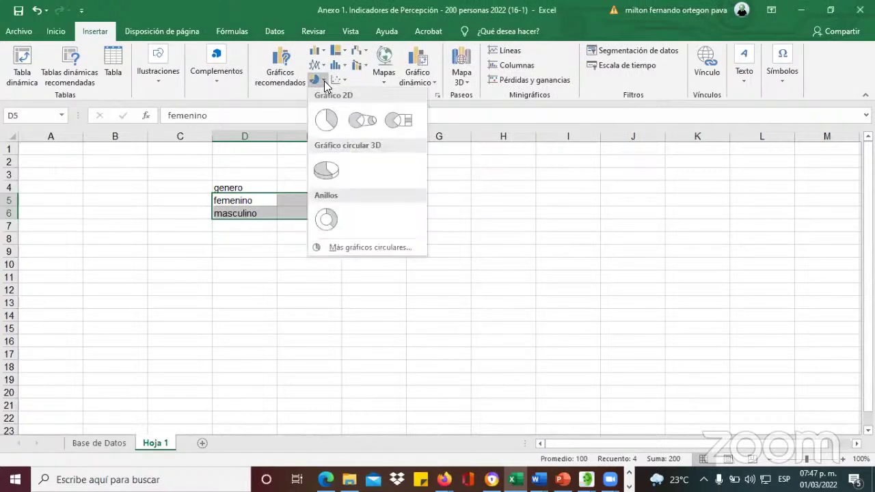
pyautogui.click(326, 119)
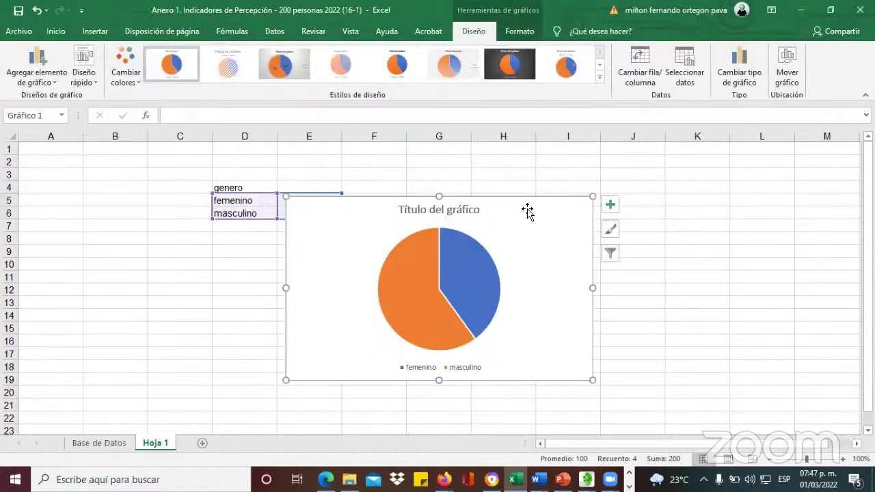
pyautogui.moveTo(527, 211); pyautogui.dragTo(602, 185)
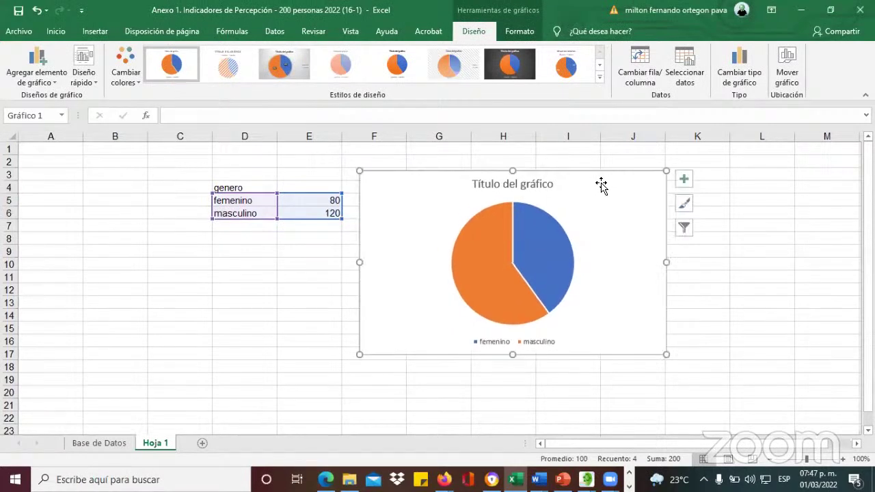
# Step: Replace the pie chart's placeholder title with "GENERO- JEFES HOGAR.."
pyautogui.click(552, 183)
pyautogui.press('BackSpace')
pyautogui.press('BackSpace')
pyautogui.press('BackSpace')
pyautogui.press('BackSpace')
pyautogui.press('BackSpace')
pyautogui.press('BackSpace')
pyautogui.press('BackSpace')
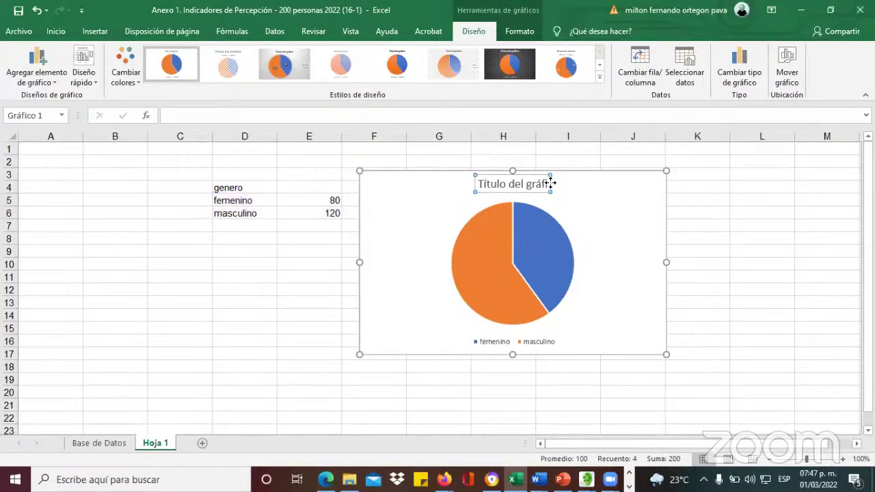
pyautogui.press('BackSpace')
pyautogui.press('BackSpace')
pyautogui.press('BackSpace')
pyautogui.press('BackSpace')
pyautogui.press('BackSpace')
pyautogui.press('BackSpace')
pyautogui.press('BackSpace')
pyautogui.press('BackSpace')
pyautogui.press('BackSpace')
pyautogui.press('BackSpace')
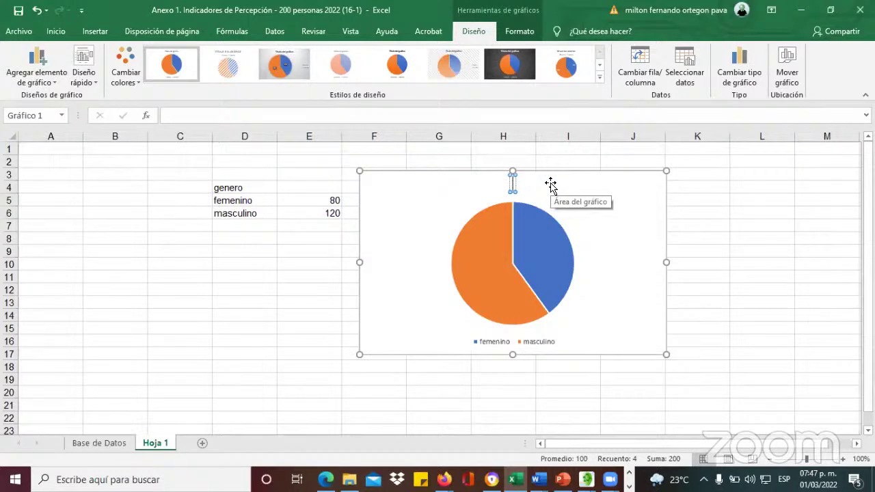
pyautogui.write('GENERO')
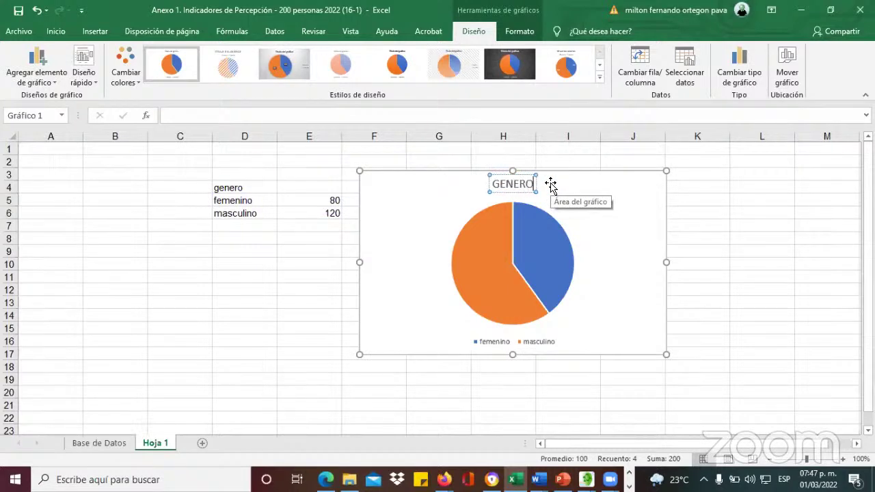
pyautogui.write('-')
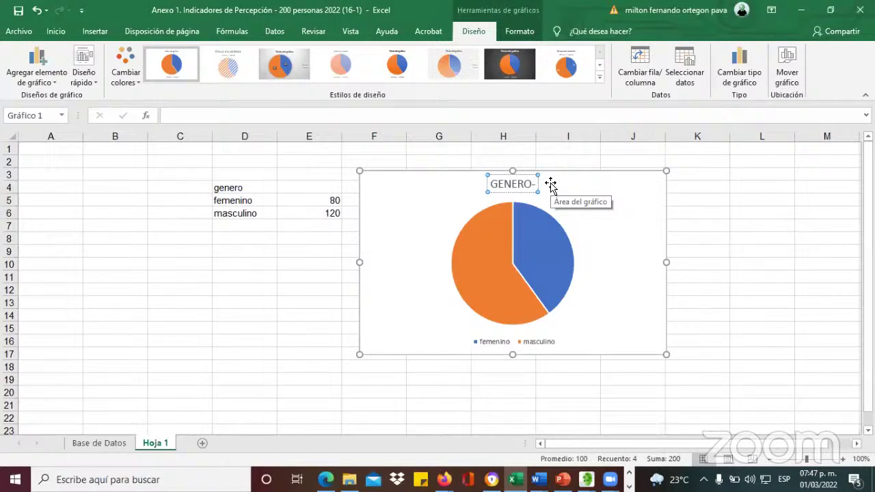
pyautogui.write('JE')
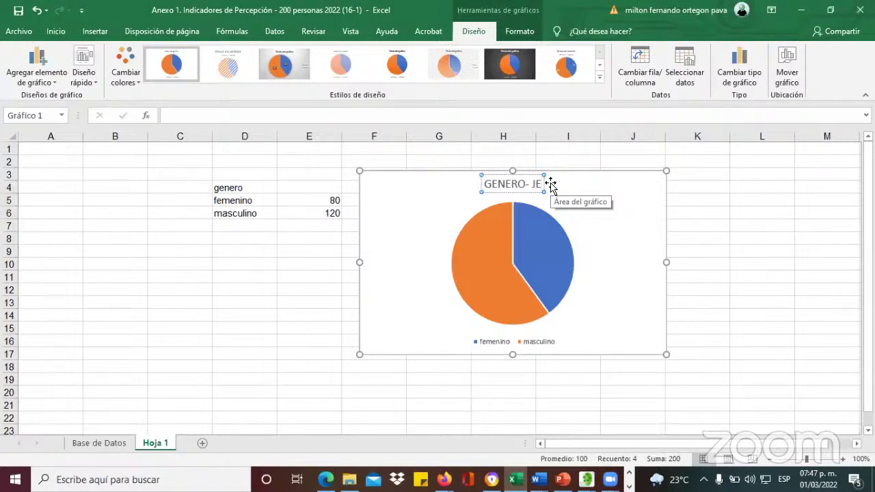
pyautogui.write('FES HOGAR')
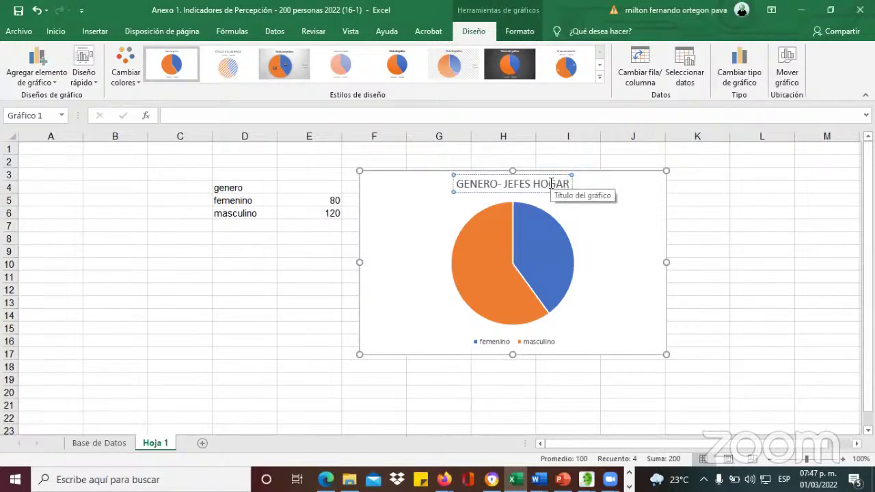
pyautogui.write('..')
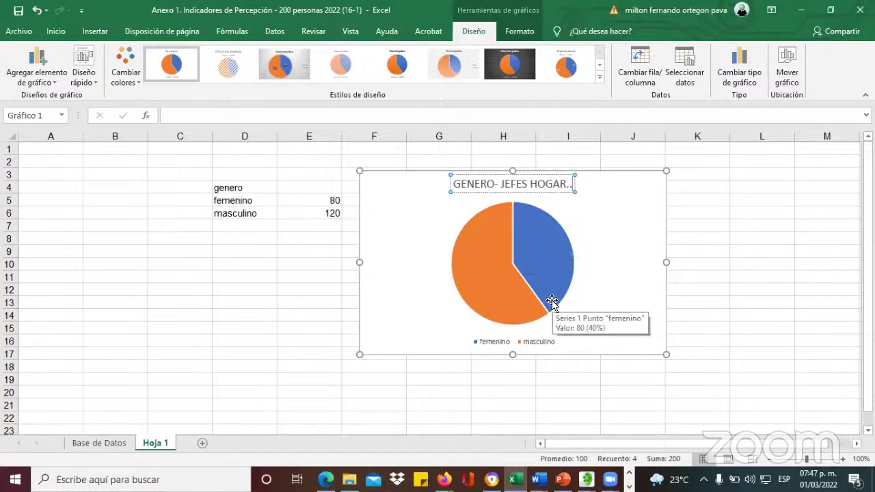
pyautogui.click(717, 248)
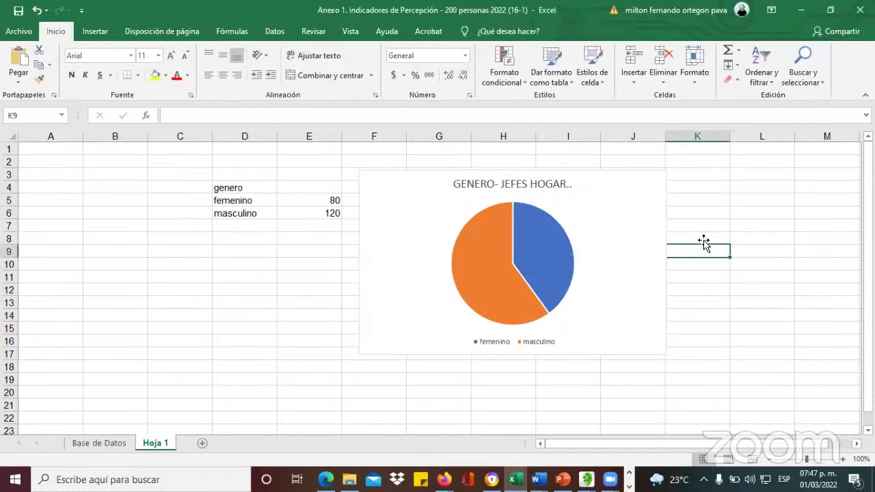
# Step: Apply the third design style, with a grey gradient background and percentage labels, to the pie chart
pyautogui.click(648, 183)
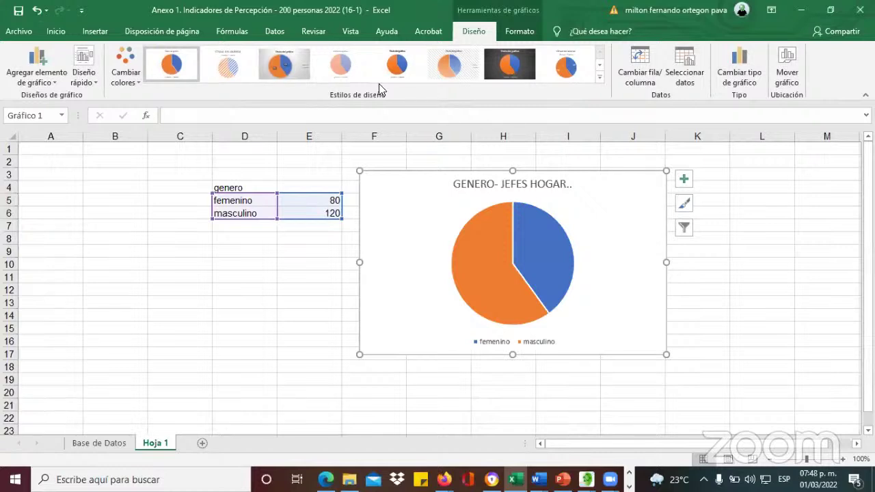
pyautogui.click(295, 67)
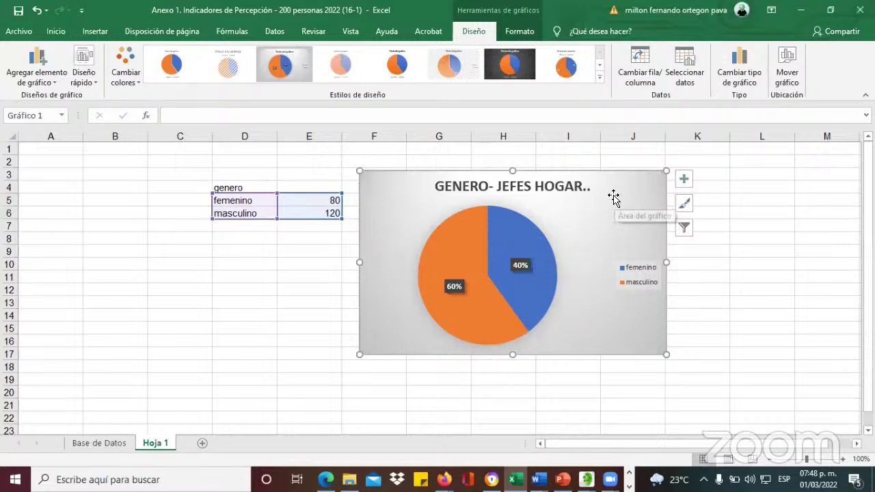
# Step: Reposition the pie chart near the top of the sheet, over columns F to K and rows 1 to 15
pyautogui.moveTo(612, 195); pyautogui.dragTo(617, 178)
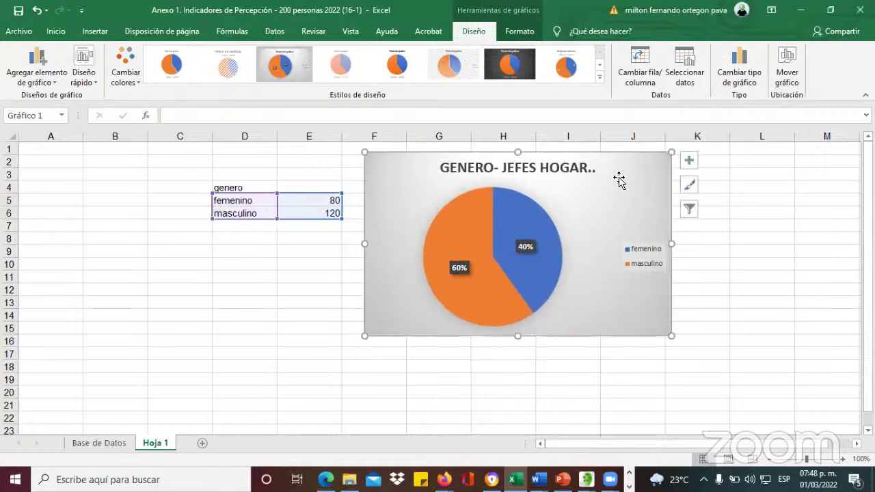
pyautogui.click(770, 250)
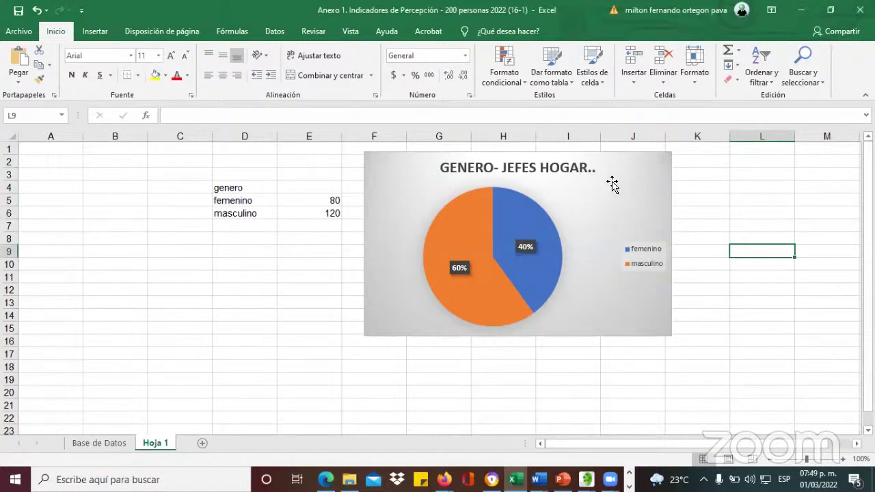
pyautogui.moveTo(612, 165); pyautogui.dragTo(646, 159)
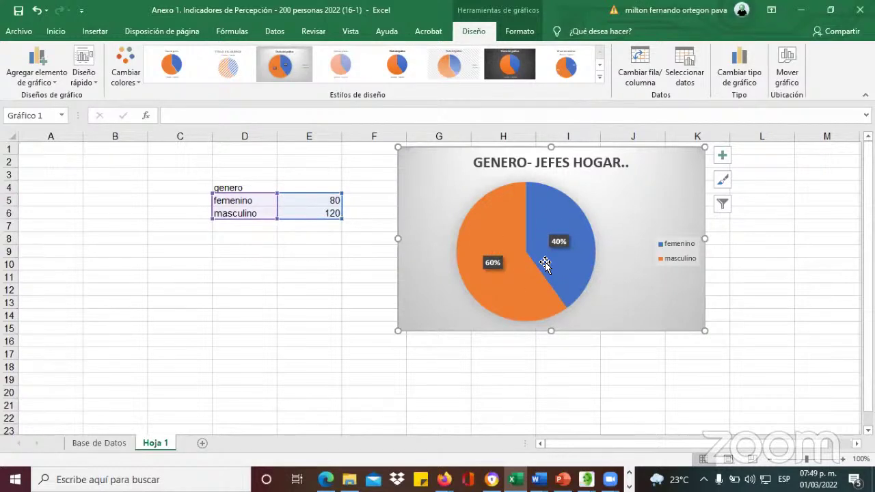
pyautogui.click(304, 301)
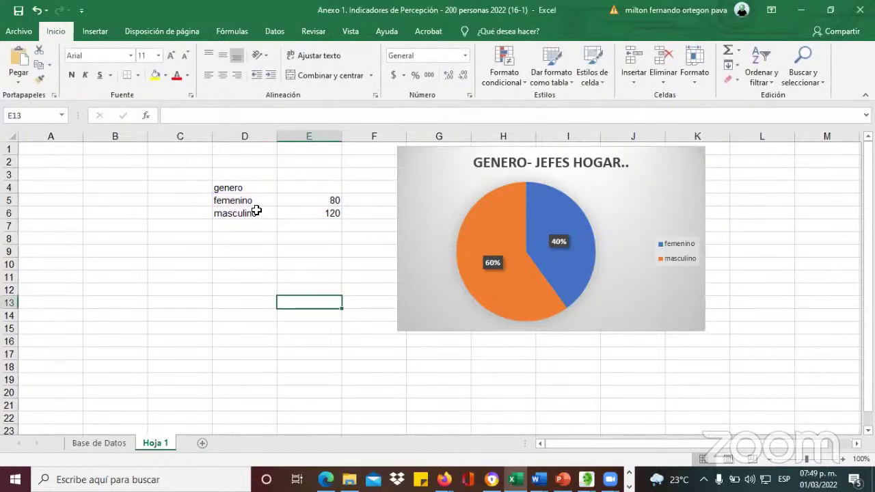
# Step: Insert the recommended clustered column chart of the gender data in D5:E6 and move it over columns B to F, beside the pie chart
pyautogui.click(236, 200)
pyautogui.moveTo(236, 200); pyautogui.dragTo(321, 211)
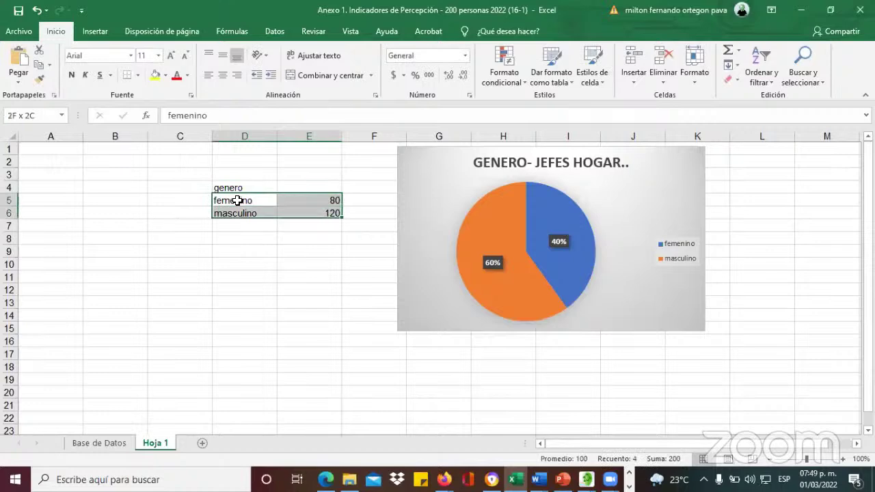
pyautogui.click(95, 31)
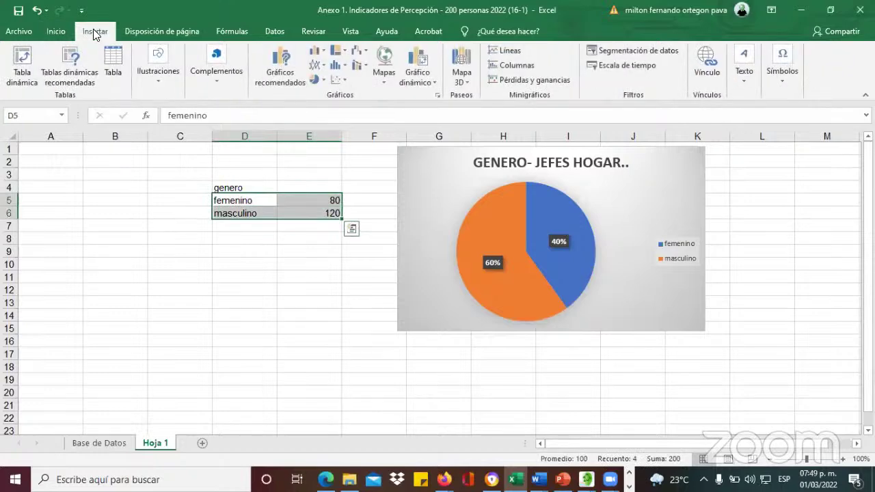
pyautogui.click(270, 83)
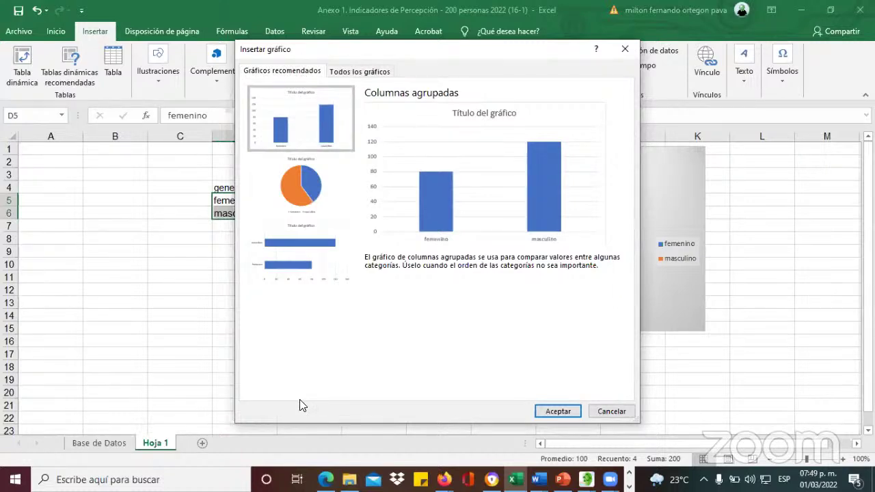
pyautogui.click(559, 410)
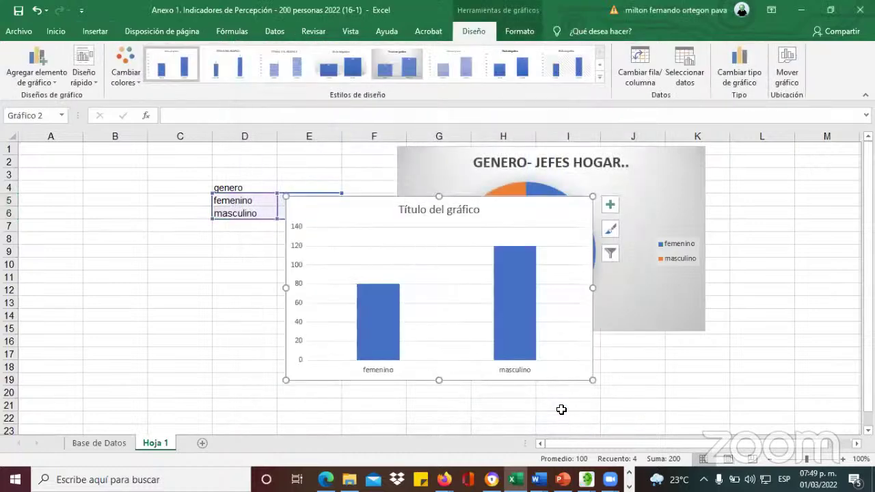
pyautogui.moveTo(545, 209); pyautogui.dragTo(294, 176)
# Step: Replace the column chart's placeholder title with "GENERO-JEFES DE HOGAR..."
pyautogui.click(277, 171)
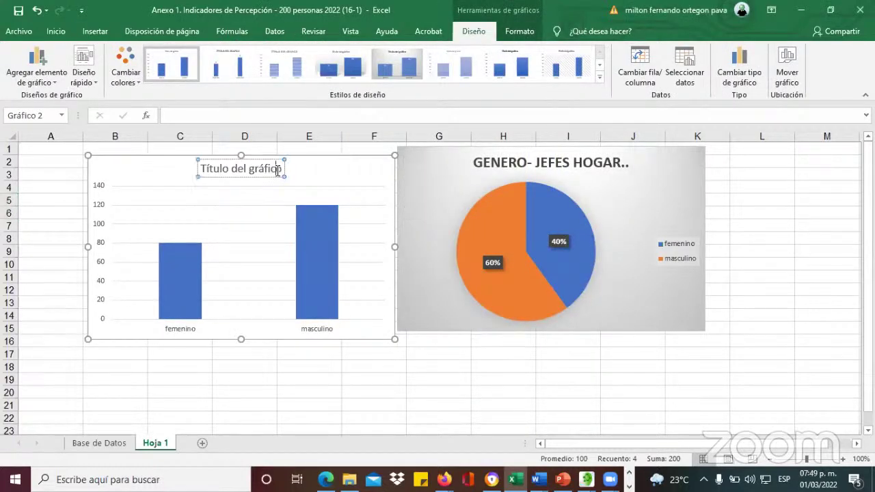
pyautogui.press('BackSpace')
pyautogui.press('BackSpace')
pyautogui.press('BackSpace')
pyautogui.press('BackSpace')
pyautogui.press('BackSpace')
pyautogui.press('BackSpace')
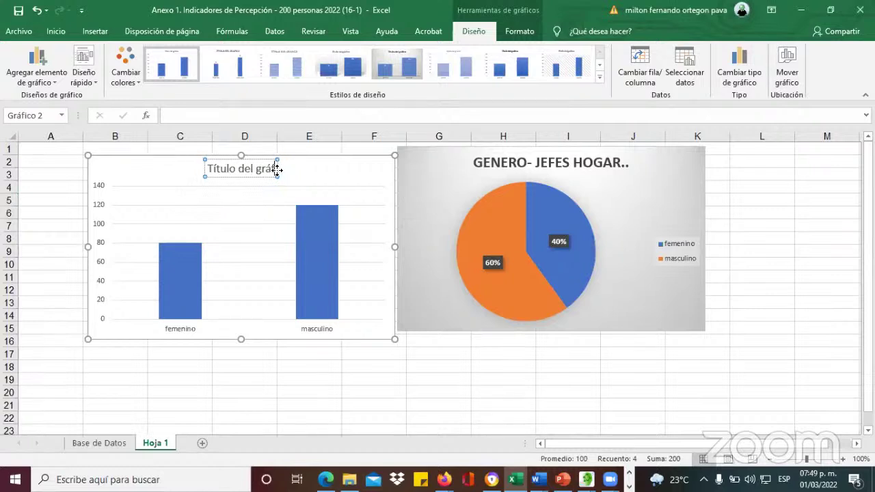
pyautogui.press('BackSpace')
pyautogui.press('BackSpace')
pyautogui.press('BackSpace')
pyautogui.press('BackSpace')
pyautogui.press('BackSpace')
pyautogui.press('BackSpace')
pyautogui.press('BackSpace')
pyautogui.press('BackSpace')
pyautogui.press('BackSpace')
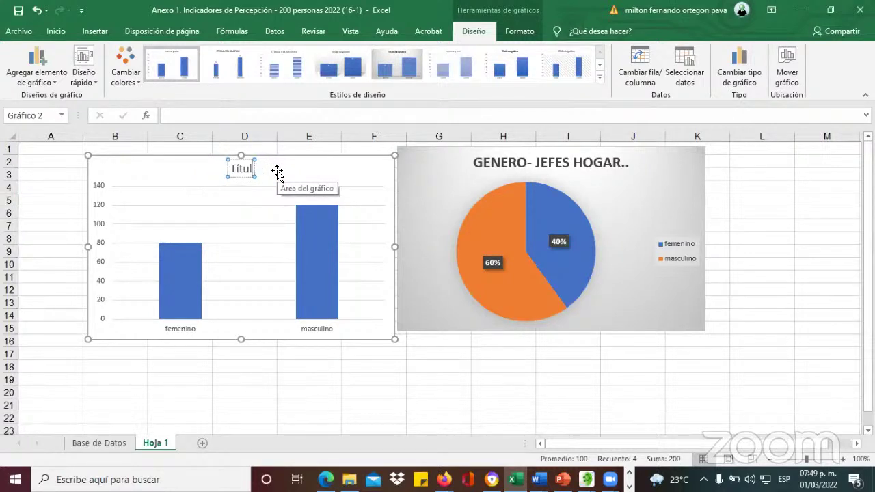
pyautogui.press('BackSpace')
pyautogui.press('BackSpace')
pyautogui.press('BackSpace')
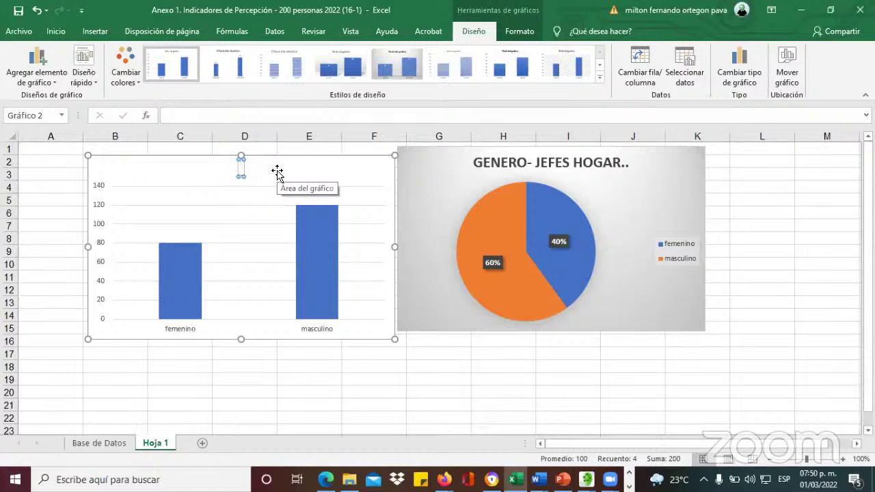
pyautogui.write('genero')
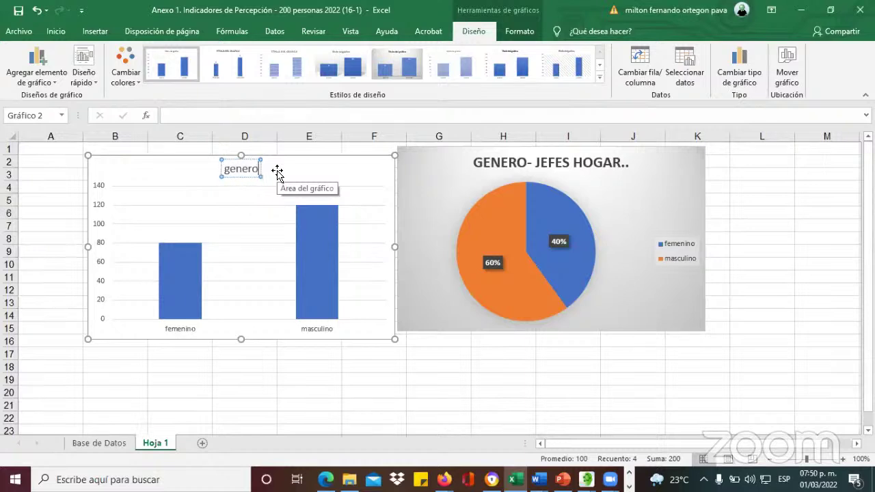
pyautogui.press('BackSpace')
pyautogui.press('BackSpace')
pyautogui.press('BackSpace')
pyautogui.press('BackSpace')
pyautogui.press('BackSpace')
pyautogui.press('BackSpace')
pyautogui.write('G')
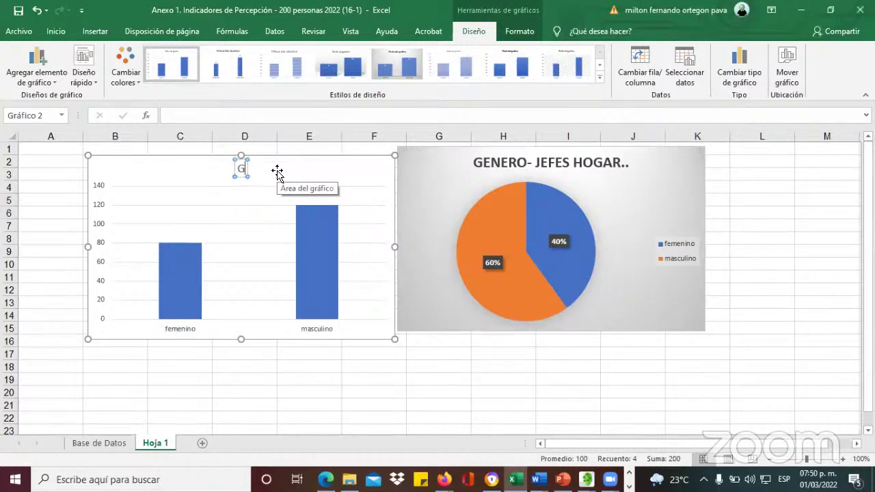
pyautogui.write('ENERO ')
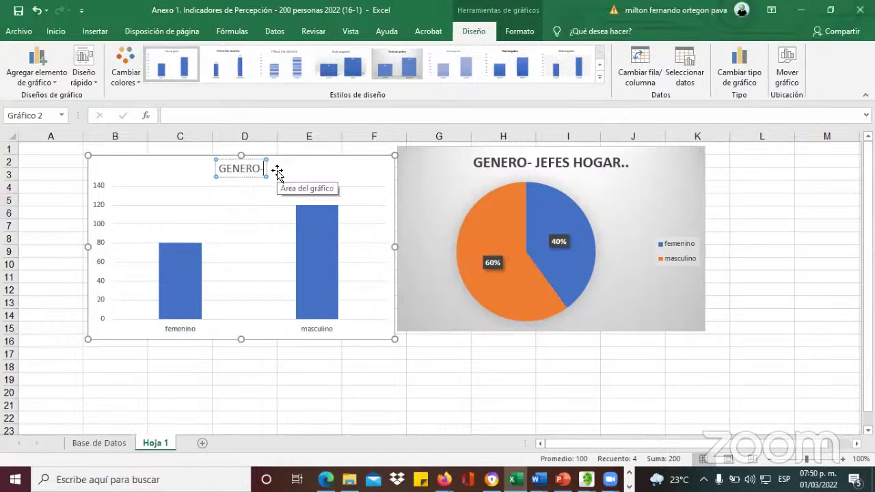
pyautogui.write('JEFES D')
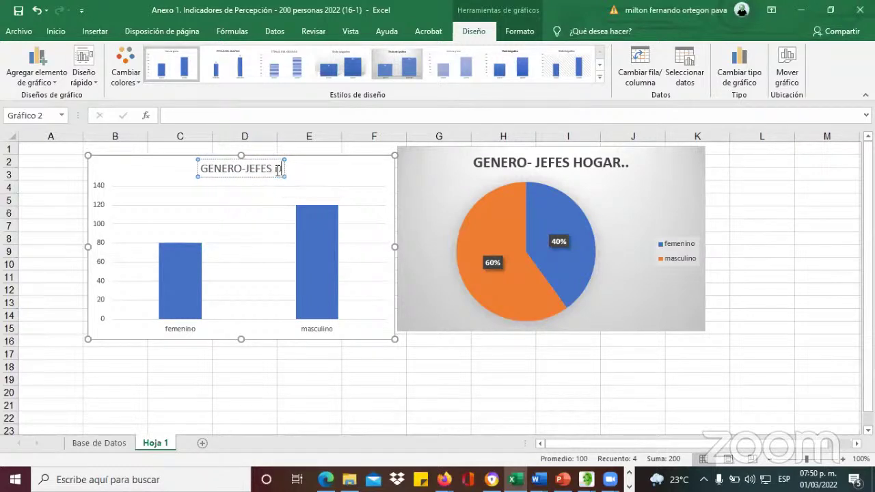
pyautogui.write('E HOGAR...')
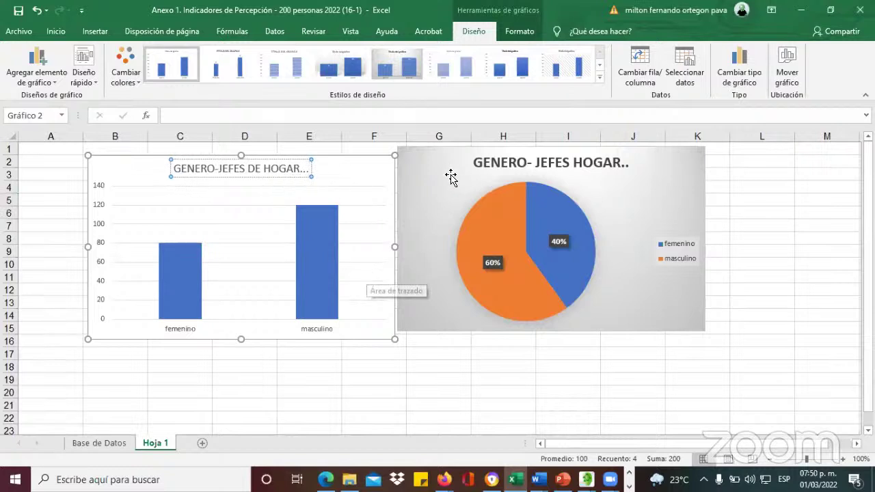
# Step: Move the pie chart clear of the column chart, over columns H to L, and add axis titles to the column chart
pyautogui.moveTo(440, 157); pyautogui.dragTo(510, 163)
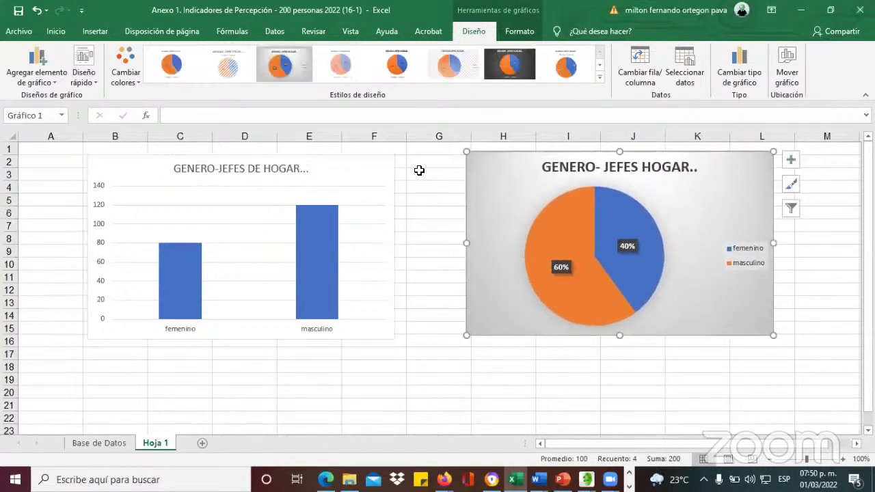
pyautogui.click(383, 175)
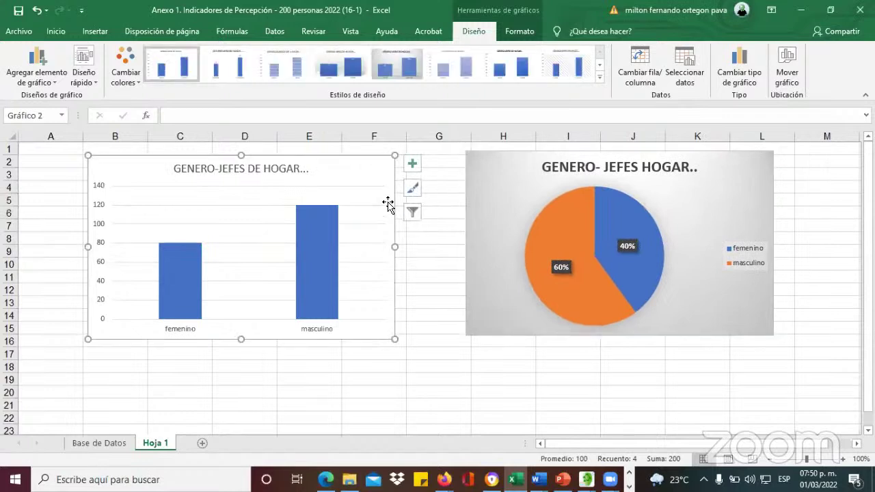
pyautogui.click(412, 165)
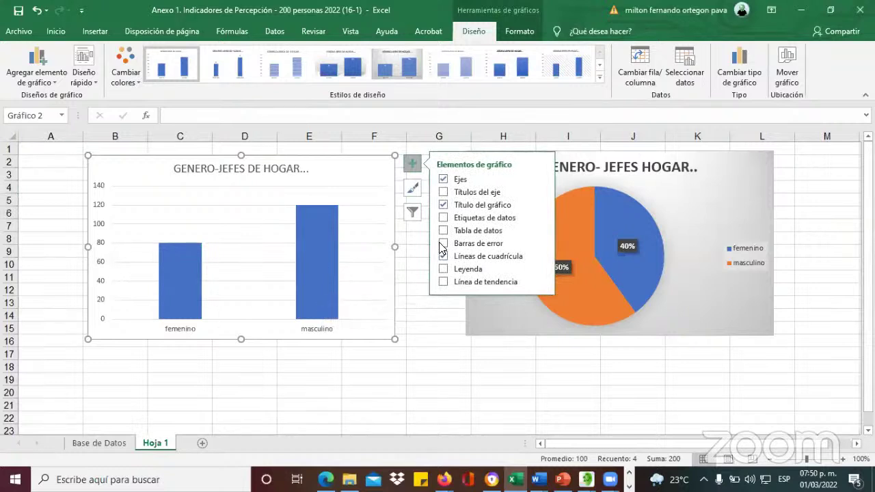
pyautogui.click(476, 192)
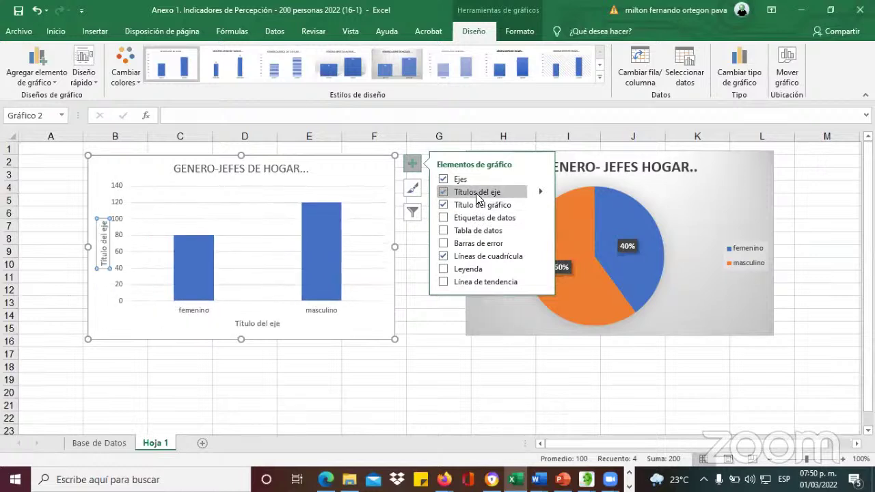
# Step: Replace the column chart's horizontal axis title with "GENERO"
pyautogui.click(246, 323)
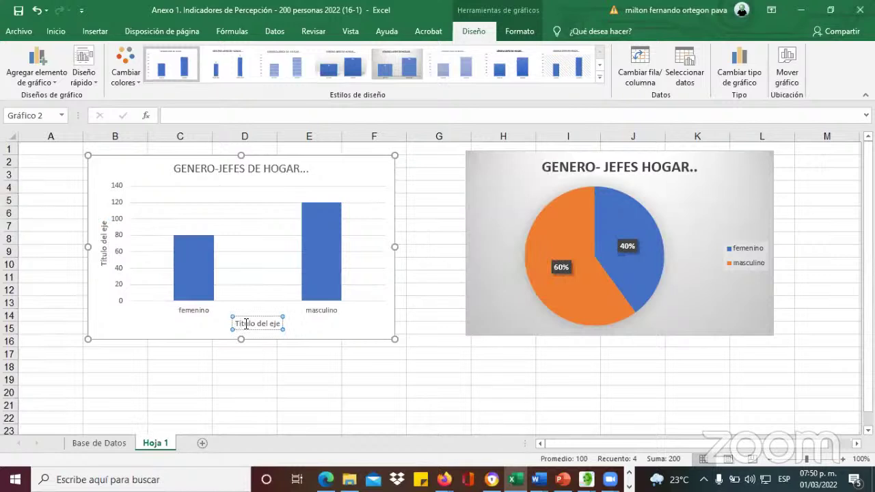
pyautogui.press('Delete')
pyautogui.press('Delete')
pyautogui.press('Delete')
pyautogui.press('Delete')
pyautogui.press('Delete')
pyautogui.press('Delete')
pyautogui.press('Delete')
pyautogui.press('Delete')
pyautogui.press('Delete')
pyautogui.press('Delete')
pyautogui.press('Delete')
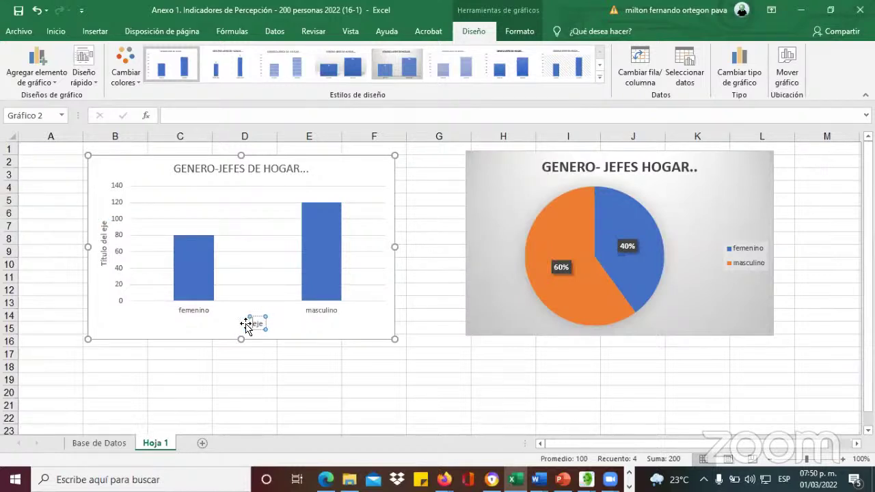
pyautogui.press('Delete')
pyautogui.press('Delete')
pyautogui.press('Delete')
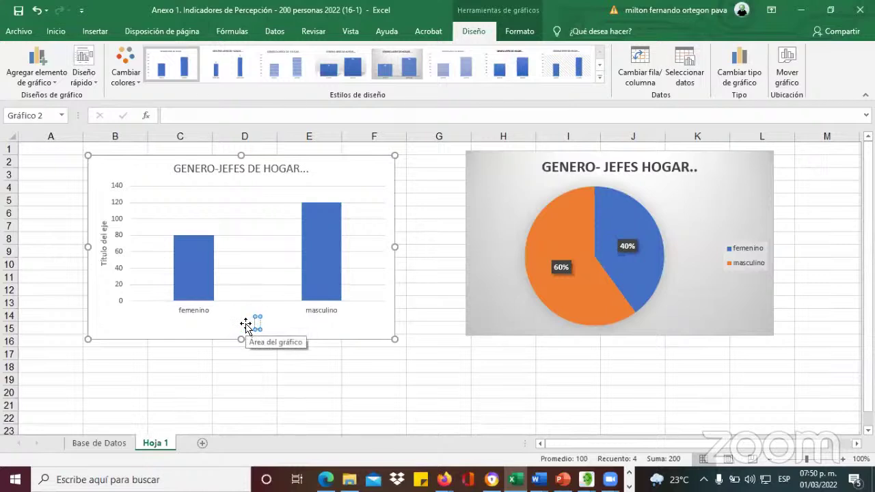
pyautogui.write('GENERO')
# Step: Clear the placeholder text of the column chart's vertical axis title
pyautogui.click(108, 251)
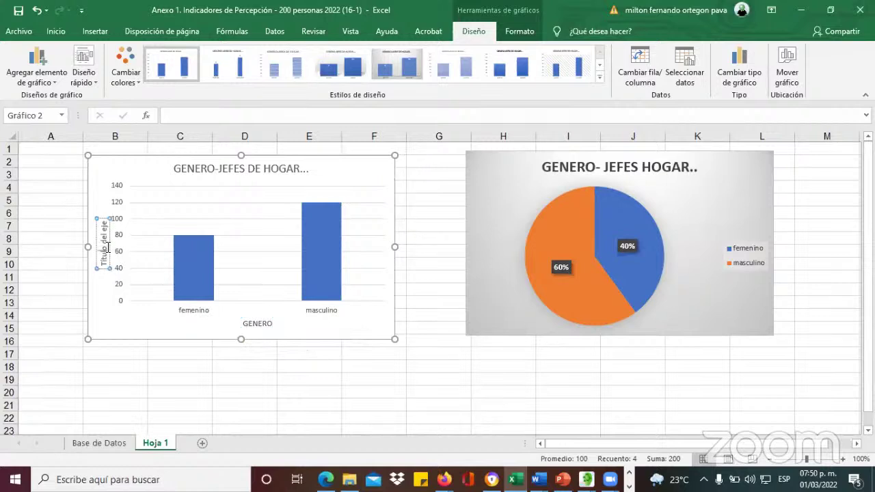
pyautogui.press('BackSpace')
pyautogui.press('BackSpace')
pyautogui.press('BackSpace')
pyautogui.press('BackSpace')
pyautogui.press('BackSpace')
pyautogui.press('BackSpace')
pyautogui.press('BackSpace')
pyautogui.press('BackSpace')
pyautogui.press('BackSpace')
pyautogui.press('BackSpace')
pyautogui.press('BackSpace')
pyautogui.press('BackSpace')
pyautogui.press('BackSpace')
pyautogui.press('BackSpace')
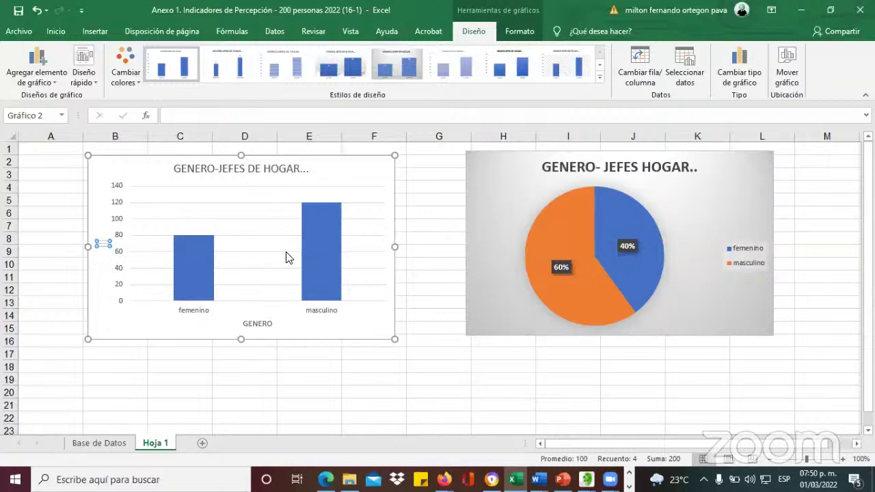
# Step: Add data labels to the femenino and masculino columns of the column chart
pyautogui.click(317, 241)
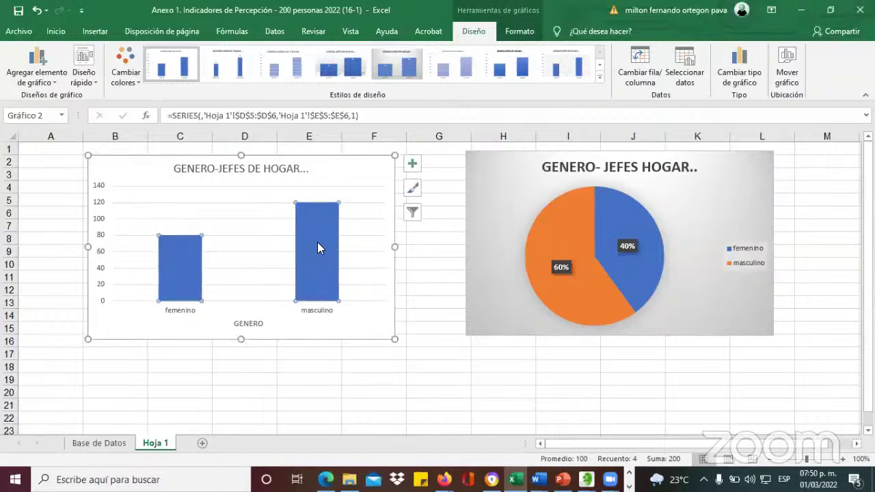
pyautogui.click(412, 165)
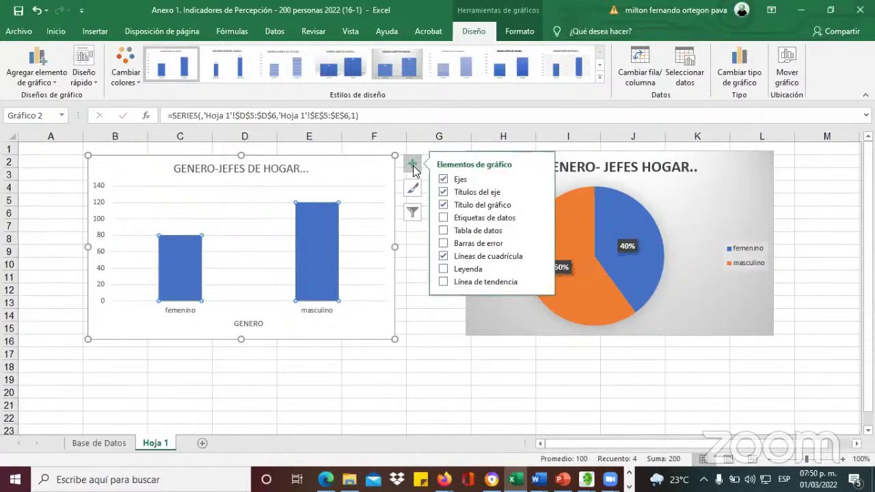
pyautogui.click(470, 220)
pyautogui.click(290, 375)
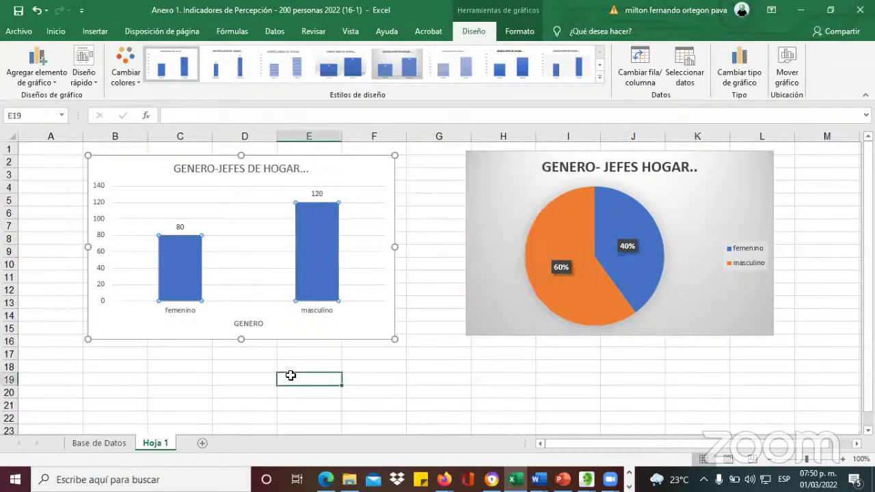
# Step: Set the font size of the column chart's data labels to 14
pyautogui.click(181, 229)
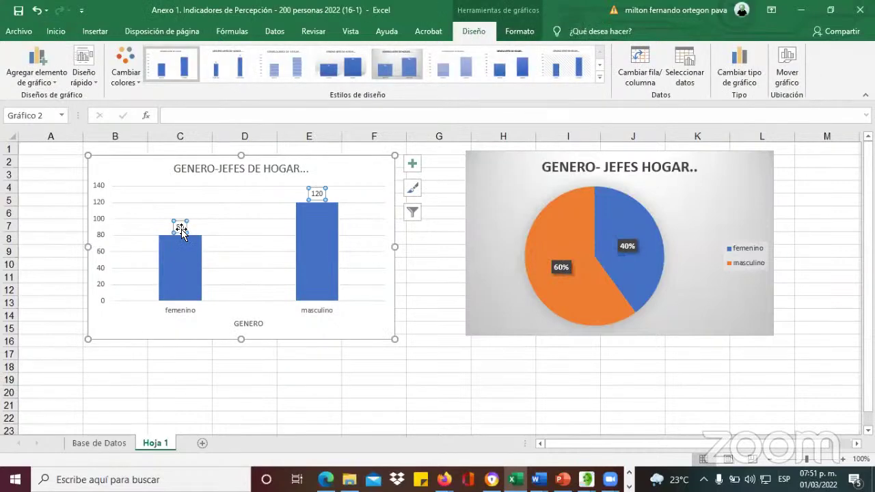
pyautogui.click(62, 33)
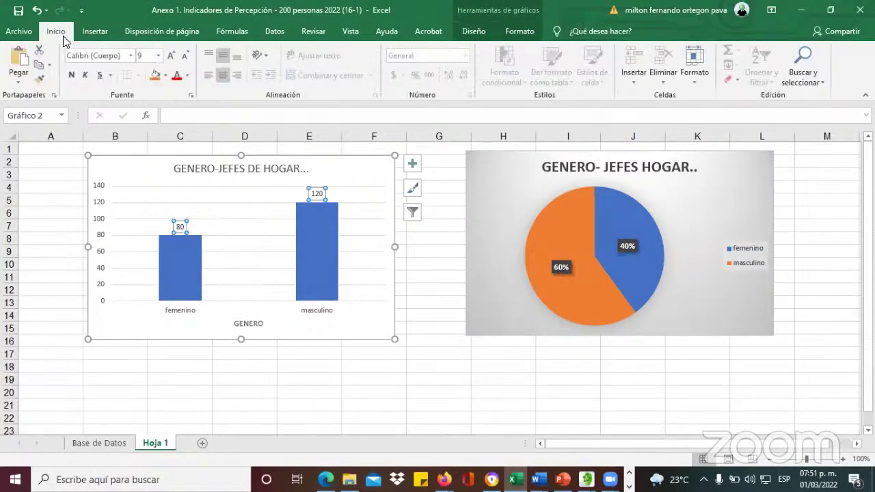
pyautogui.click(159, 55)
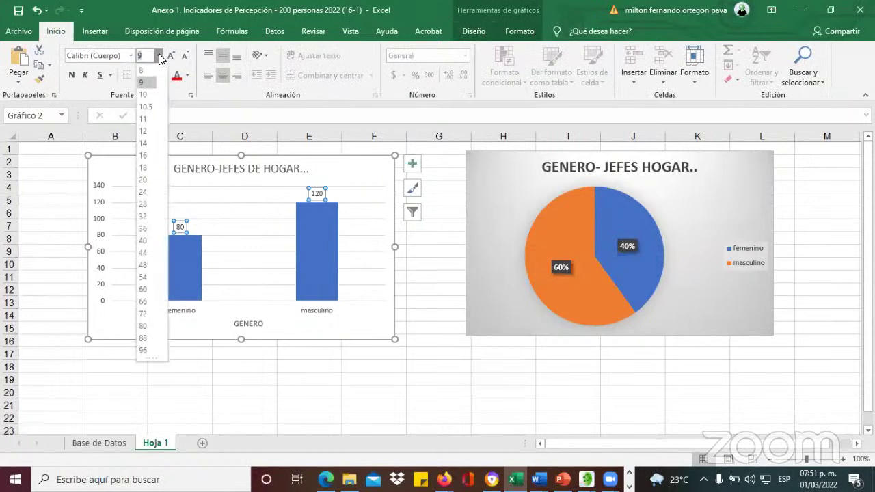
pyautogui.click(143, 143)
pyautogui.click(393, 286)
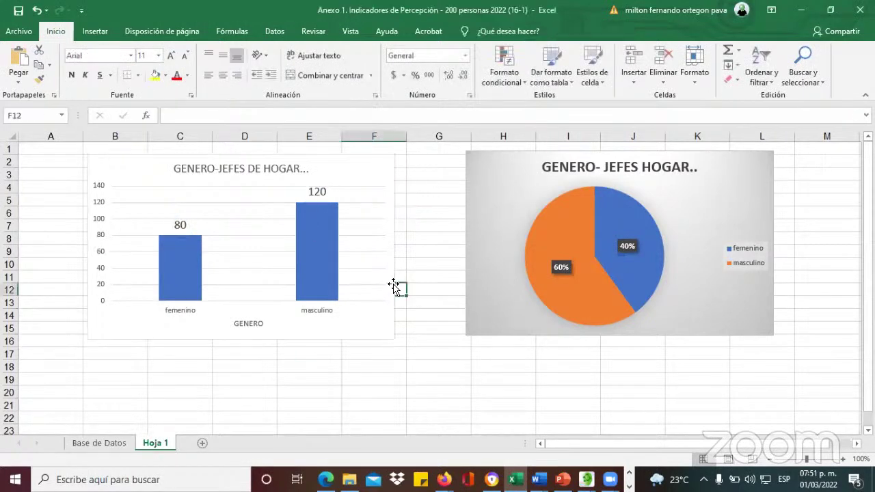
# Step: Set the font size of the column chart's femenino and masculino axis labels to 12
pyautogui.click(179, 310)
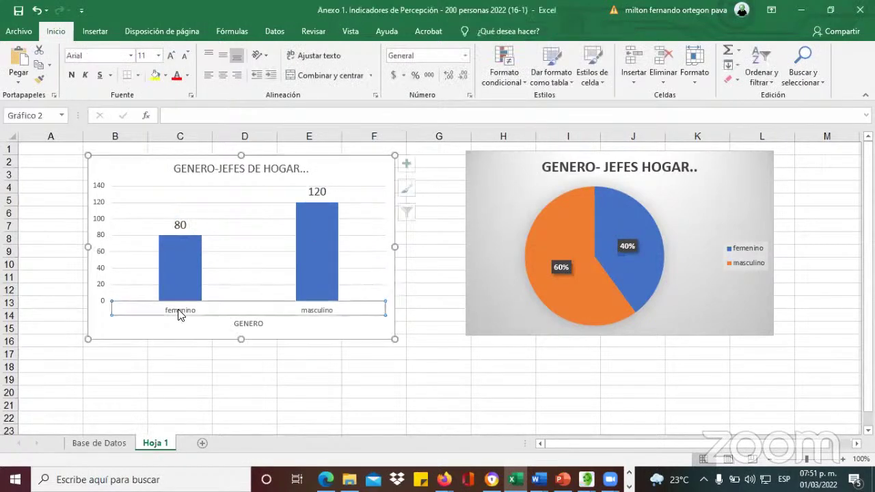
pyautogui.click(158, 56)
pyautogui.click(145, 132)
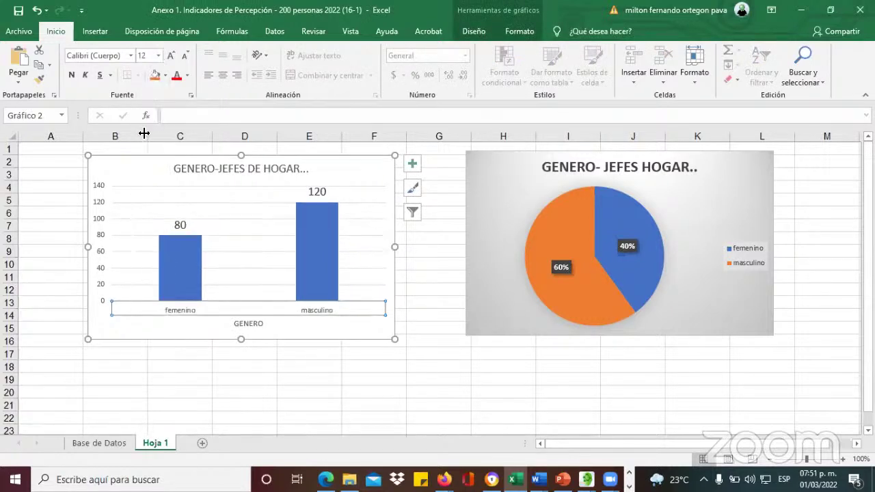
# Step: Remove the column chart's title and axis titles and add them back with their placeholder text
pyautogui.click(413, 324)
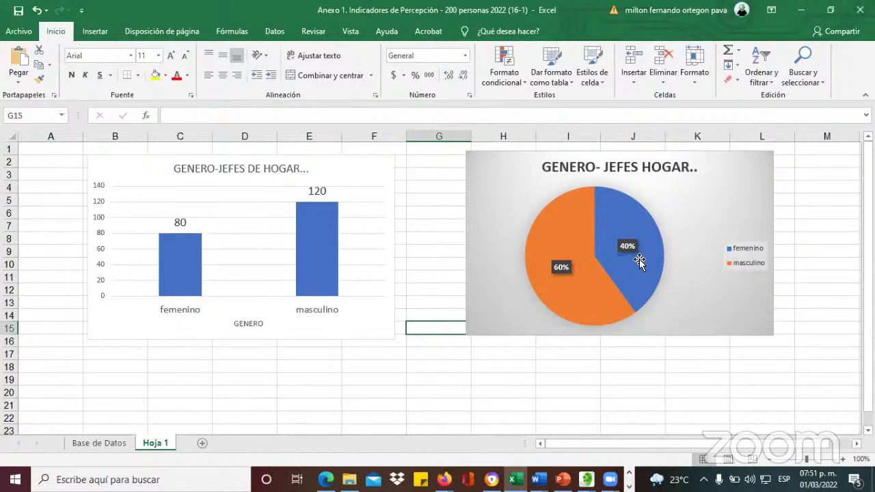
pyautogui.click(150, 173)
pyautogui.click(408, 166)
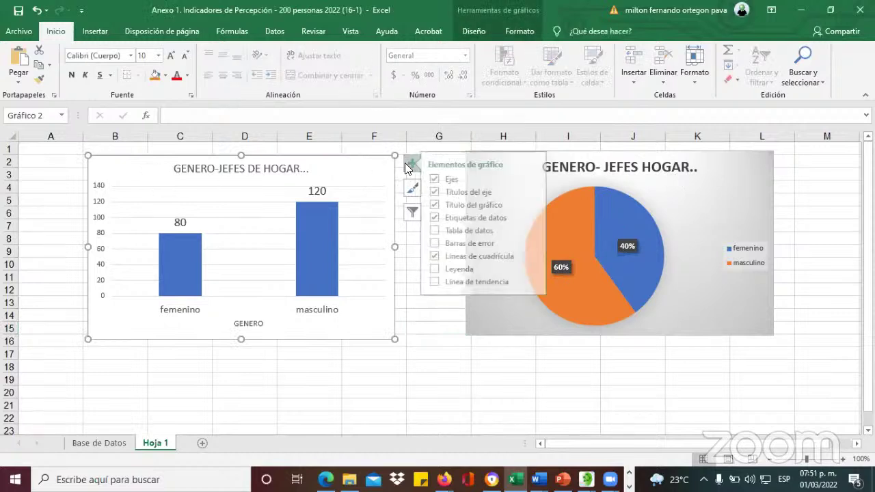
pyautogui.click(464, 205)
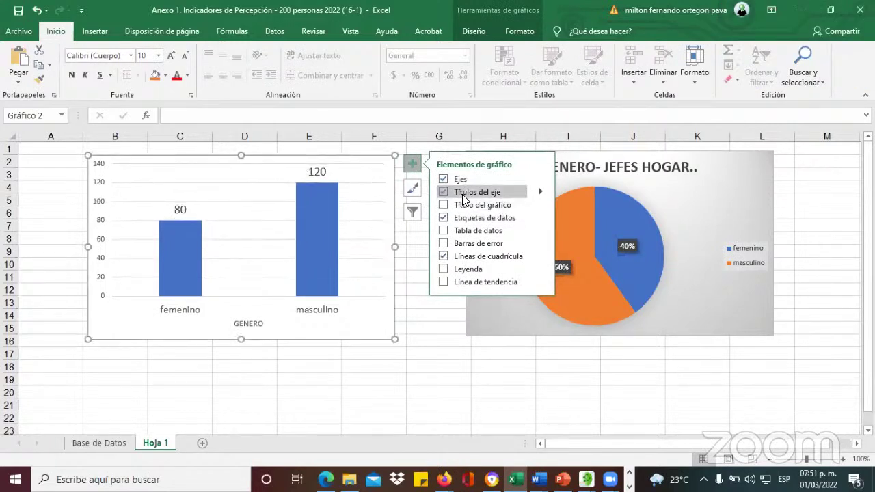
pyautogui.click(464, 192)
pyautogui.click(465, 205)
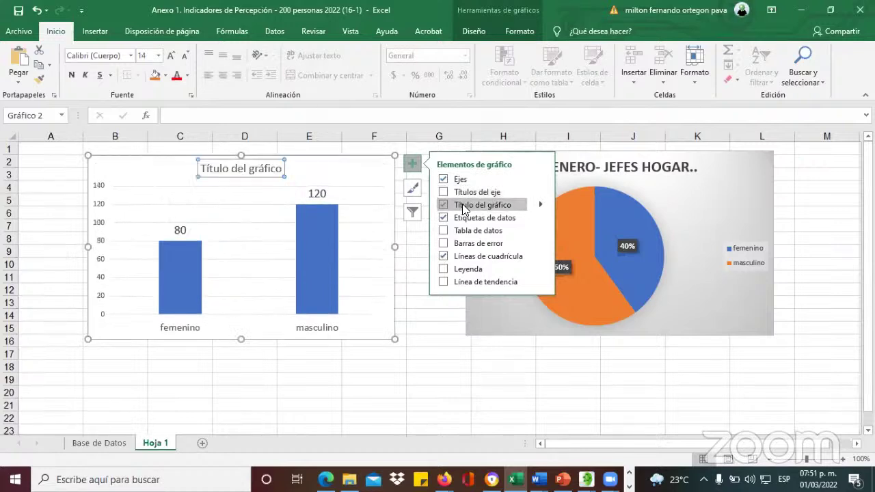
pyautogui.click(444, 192)
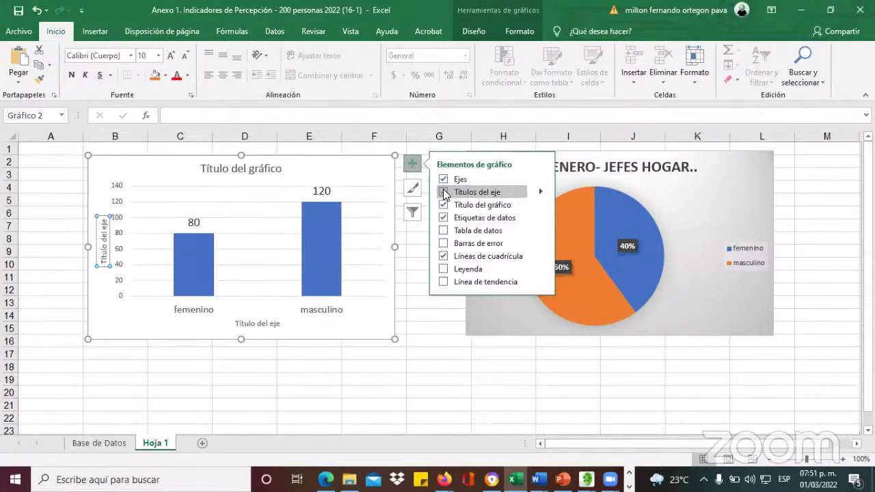
# Step: Replace the column chart's vertical axis title with "NÚMERO DE JEFES DE HOGAR"
pyautogui.click(107, 248)
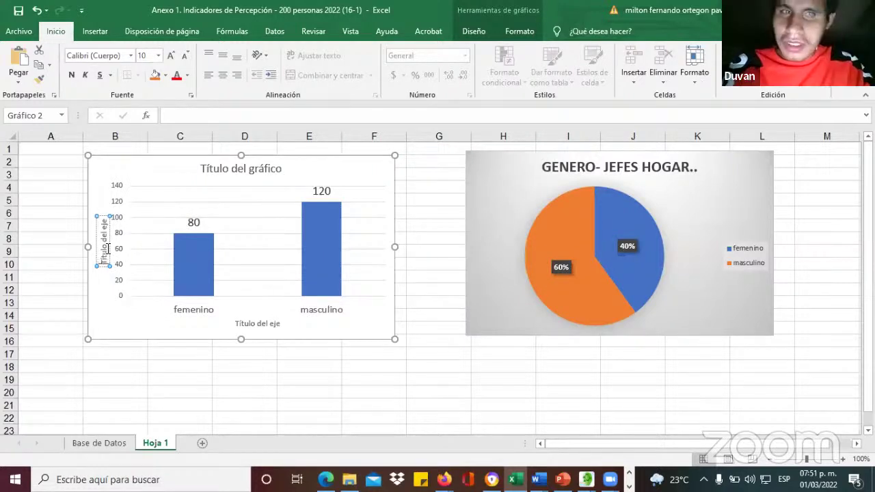
pyautogui.press('BackSpace')
pyautogui.press('BackSpace')
pyautogui.press('BackSpace')
pyautogui.press('BackSpace')
pyautogui.press('BackSpace')
pyautogui.press('BackSpace')
pyautogui.press('BackSpace')
pyautogui.press('BackSpace')
pyautogui.press('BackSpace')
pyautogui.press('BackSpace')
pyautogui.press('BackSpace')
pyautogui.press('BackSpace')
pyautogui.press('BackSpace')
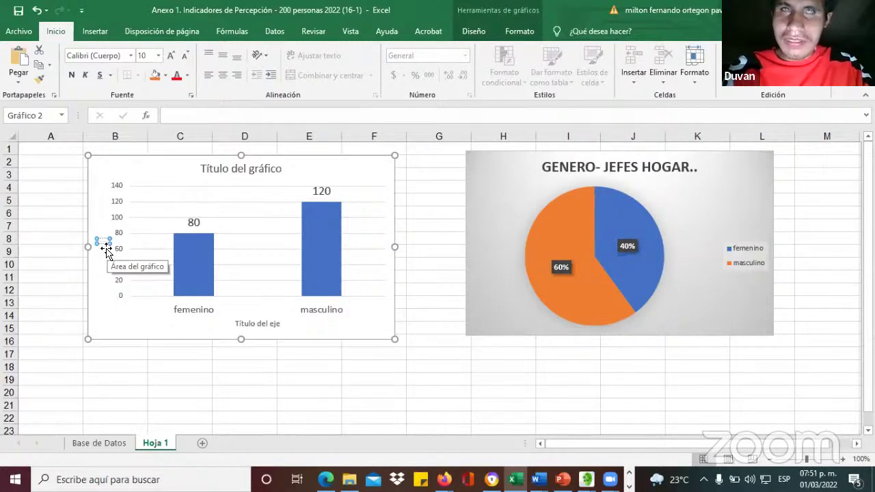
pyautogui.write('NÚMERO DE')
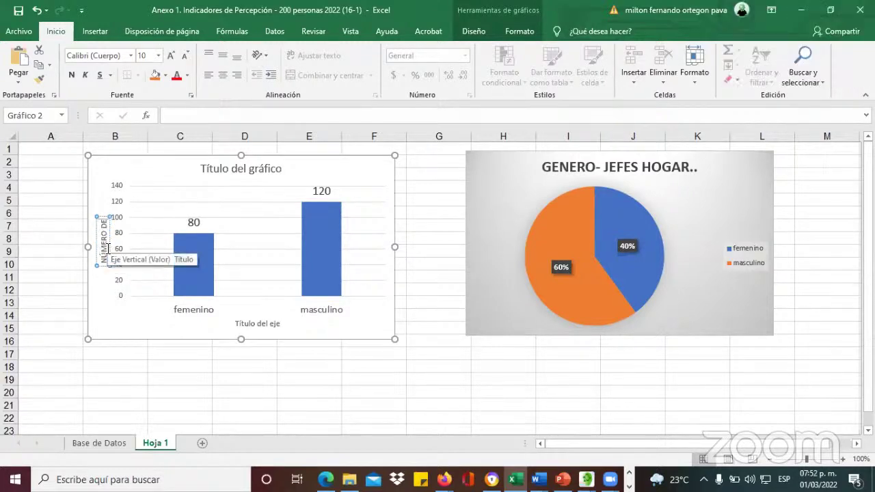
pyautogui.write(' JEFES DE HOGAR')
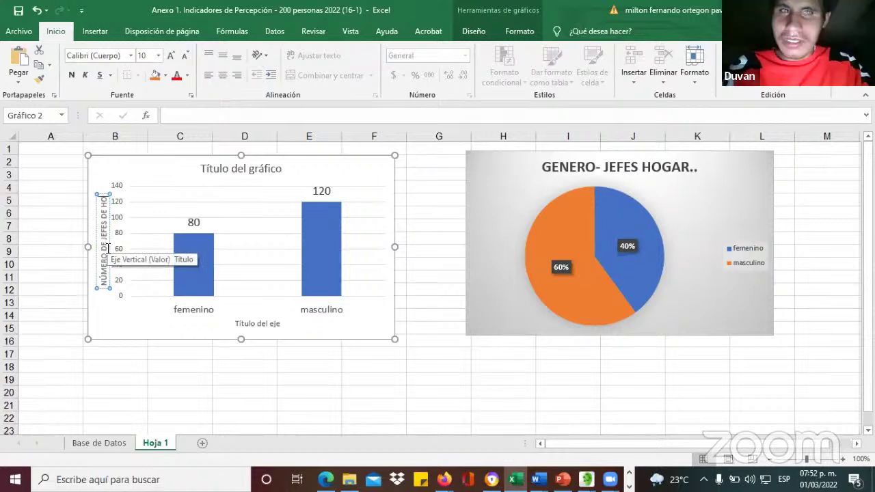
# Step: Replace the column chart's placeholder title with "GENERO -JEFES"
pyautogui.click(222, 169)
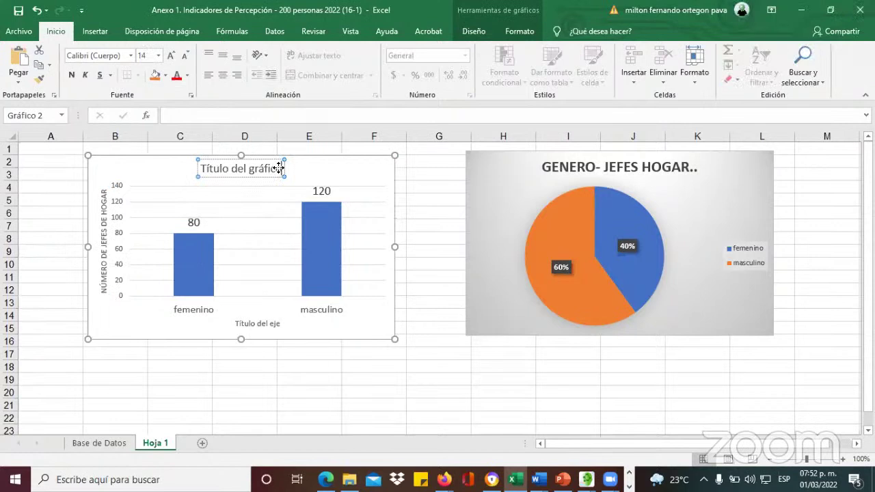
pyautogui.moveTo(284, 168); pyautogui.dragTo(253, 171)
pyautogui.write('G')
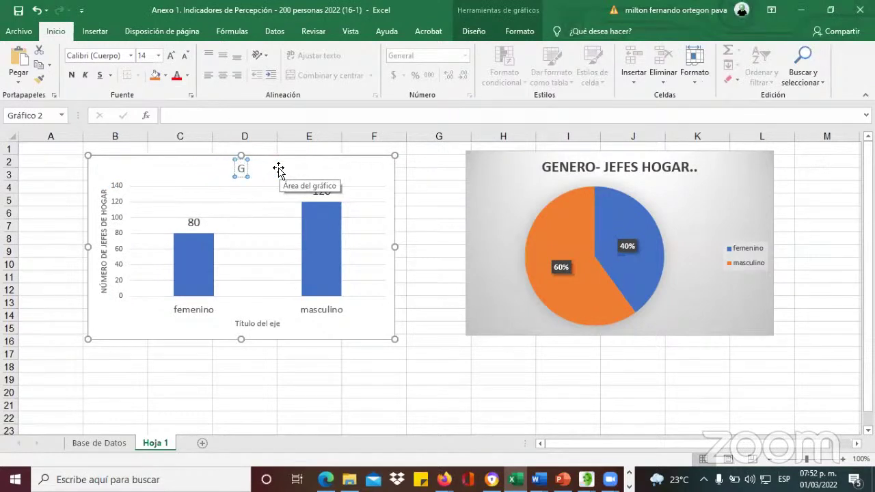
pyautogui.write('ENER')
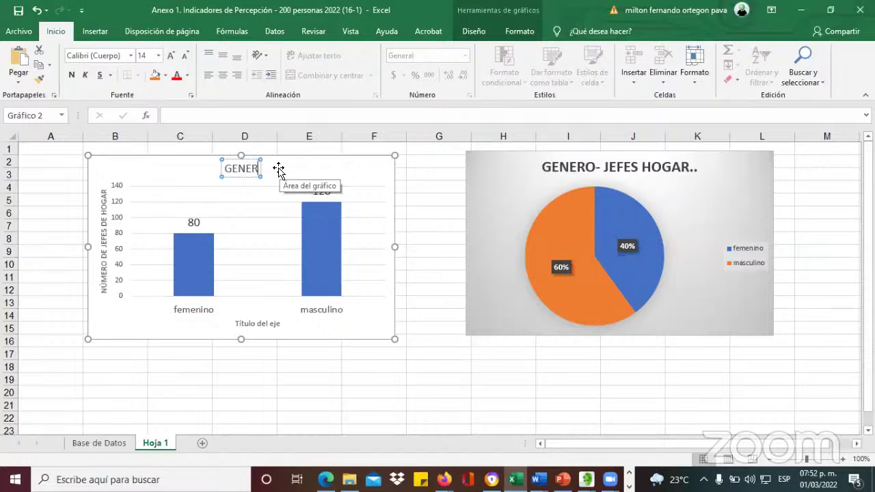
pyautogui.write('O ')
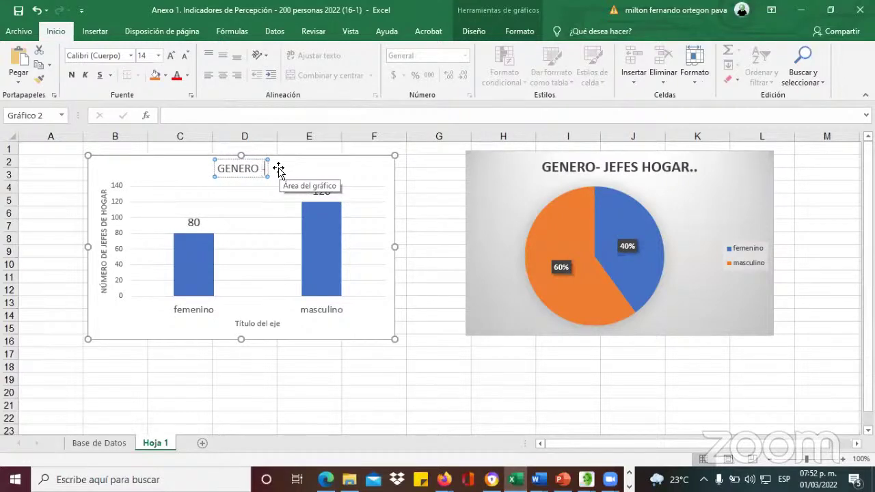
pyautogui.write('-JEFES')
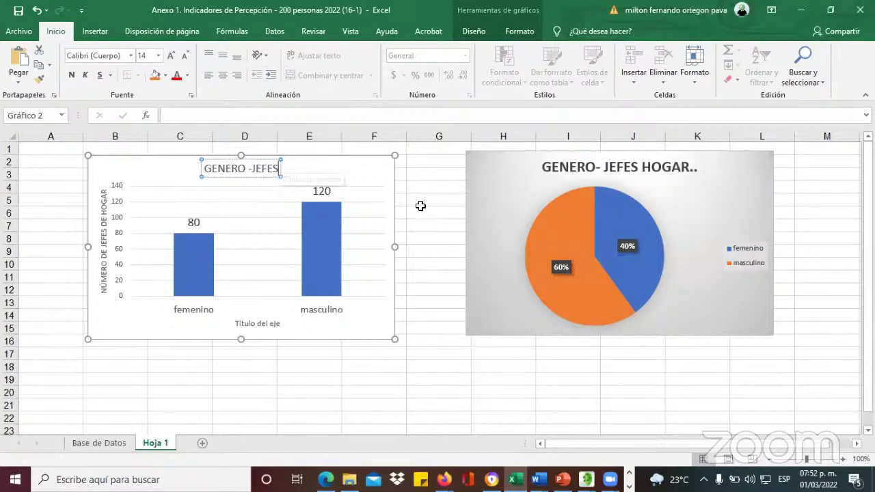
pyautogui.click(418, 355)
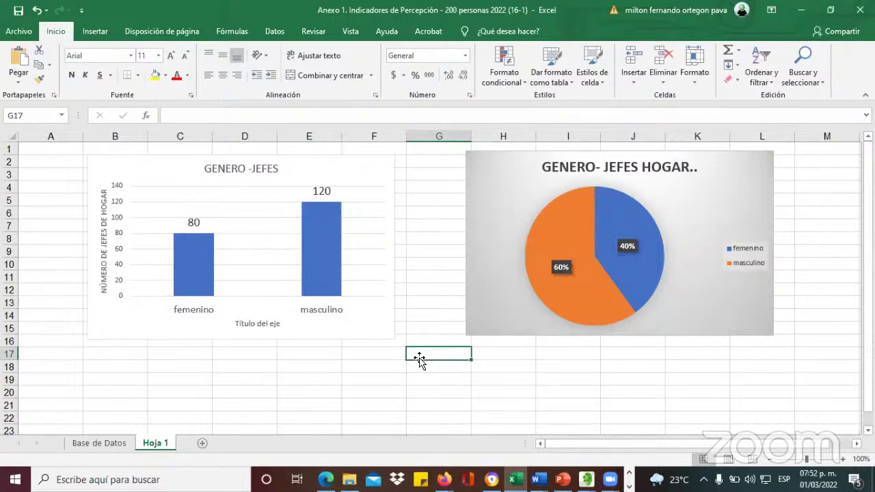
# Step: Switch to the activity guide in Word and review the Actividad 4 frequency table and items b to d
pyautogui.moveTo(537, 479)
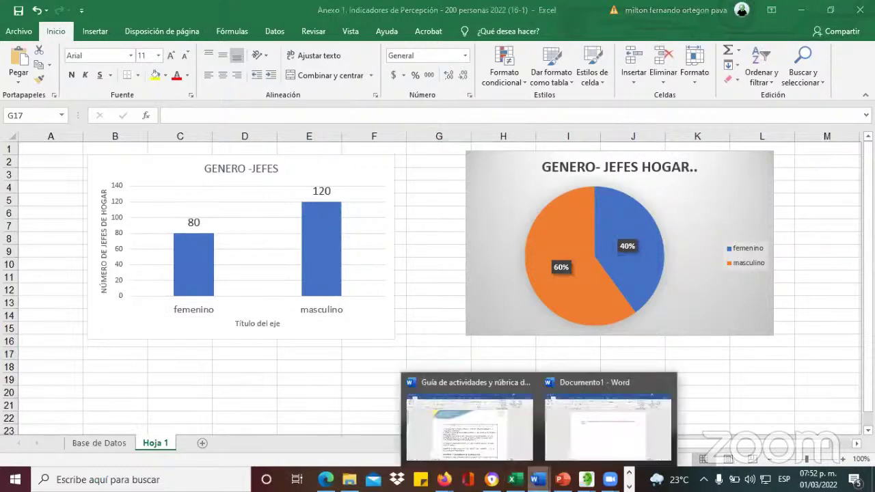
pyautogui.click(474, 446)
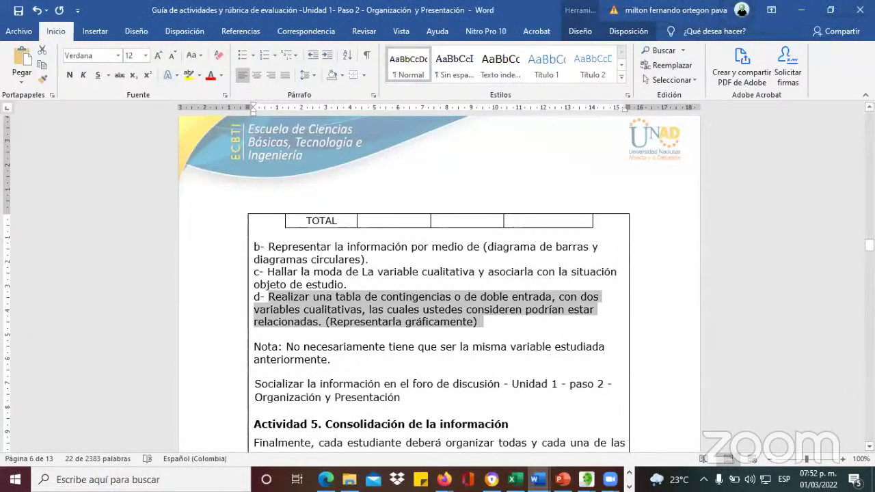
pyautogui.scroll(-2, 814, 284)
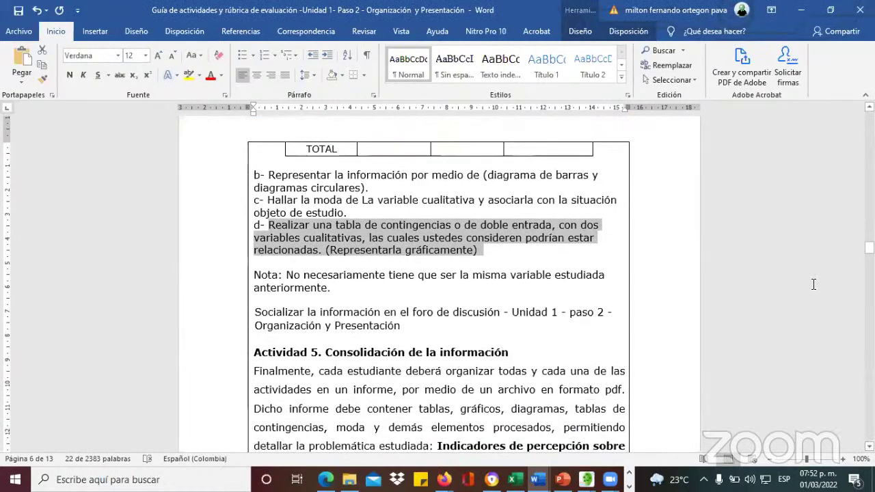
pyautogui.scroll(4, 437, 283)
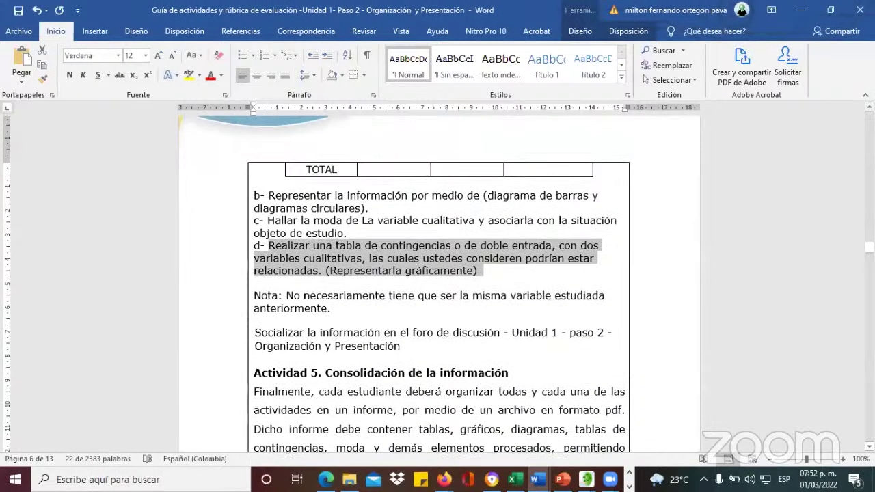
pyautogui.scroll(10, 437, 284)
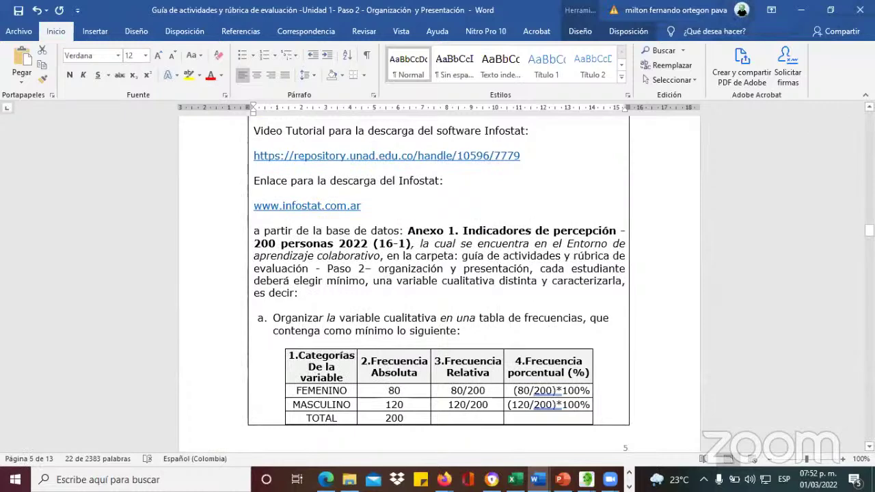
pyautogui.scroll(1, 437, 273)
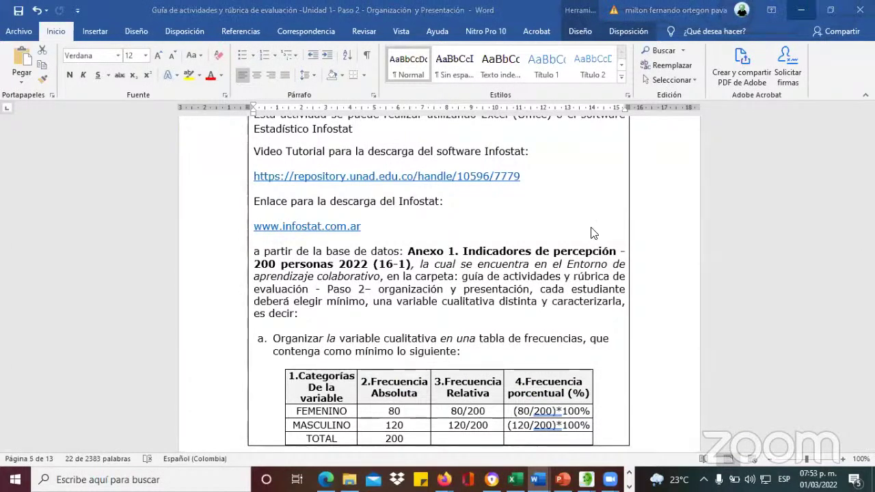
pyautogui.scroll(-10, 448, 271)
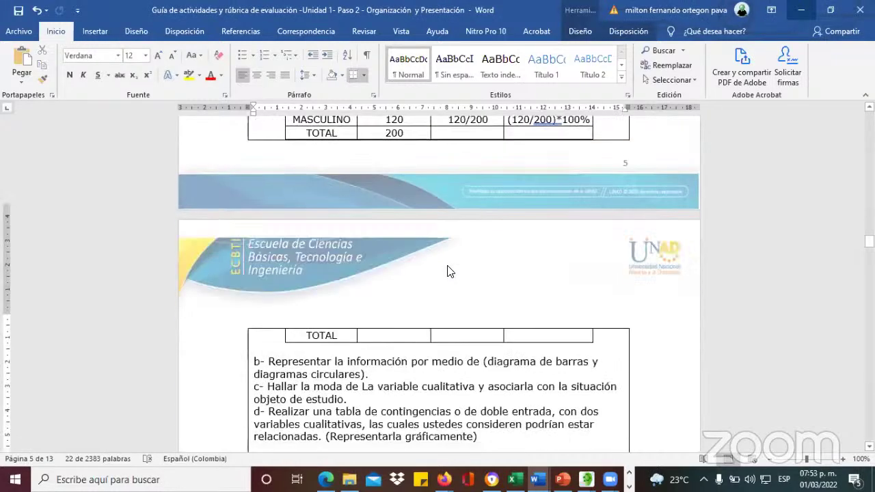
pyautogui.scroll(-1, 448, 266)
# Step: Go back through the guide from items b to d to the start of Actividad 4 on qualitative variables
pyautogui.click(448, 270)
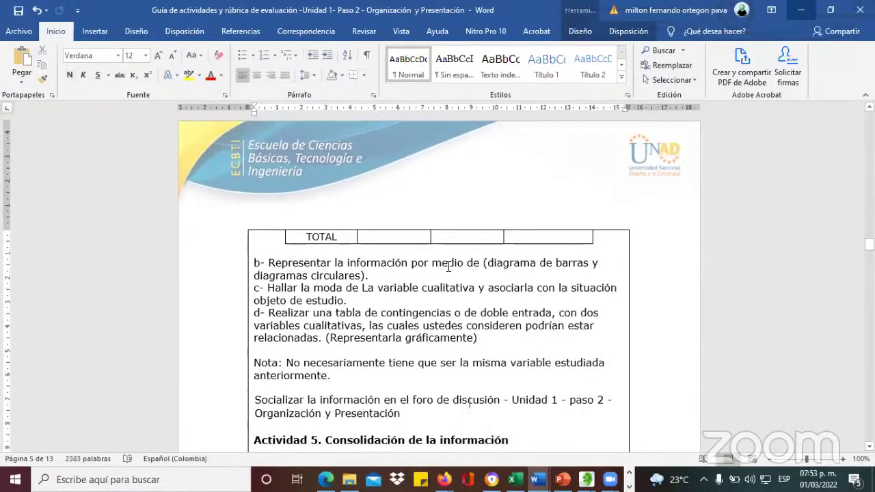
pyautogui.press('Up')
pyautogui.press('Up')
pyautogui.press('Up')
pyautogui.press('Up')
pyautogui.press('Up')
pyautogui.press('Up')
pyautogui.press('Up')
pyautogui.press('Up')
pyautogui.press('Up')
pyautogui.press('Up')
pyautogui.press('Up')
pyautogui.press('Up')
pyautogui.press('Up')
pyautogui.press('Up')
pyautogui.press('Up')
pyautogui.press('Up')
pyautogui.press('Up')
pyautogui.press('Up')
pyautogui.press('Up')
pyautogui.press('Up')
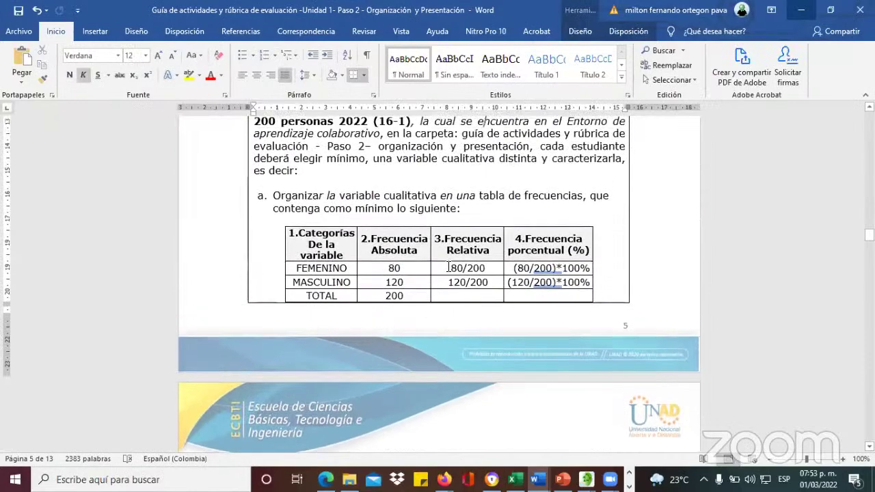
pyautogui.press('Up')
pyautogui.press('Up')
pyautogui.press('Up')
pyautogui.press('Up')
pyautogui.press('Up')
pyautogui.press('Up')
pyautogui.press('Up')
pyautogui.press('Up')
pyautogui.press('Up')
pyautogui.press('Up')
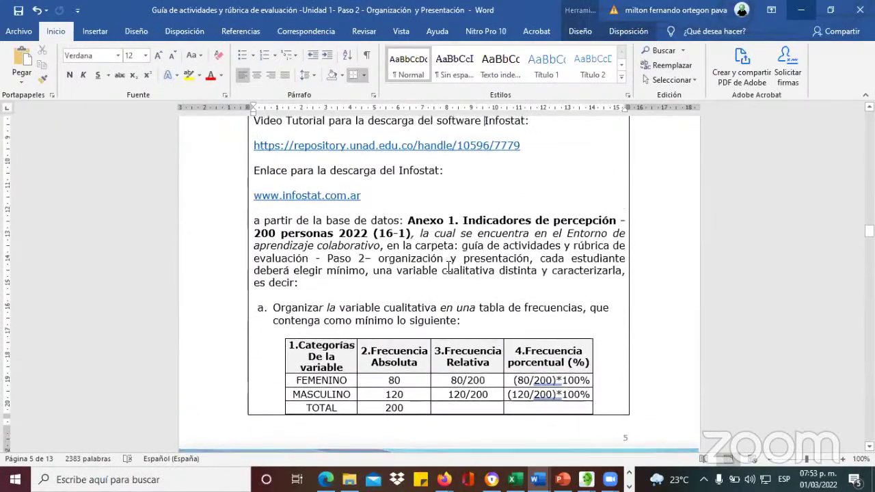
pyautogui.press('Up')
pyautogui.press('Up')
pyautogui.press('Up')
pyautogui.press('Up')
pyautogui.press('Up')
pyautogui.press('Up')
pyautogui.press('Up')
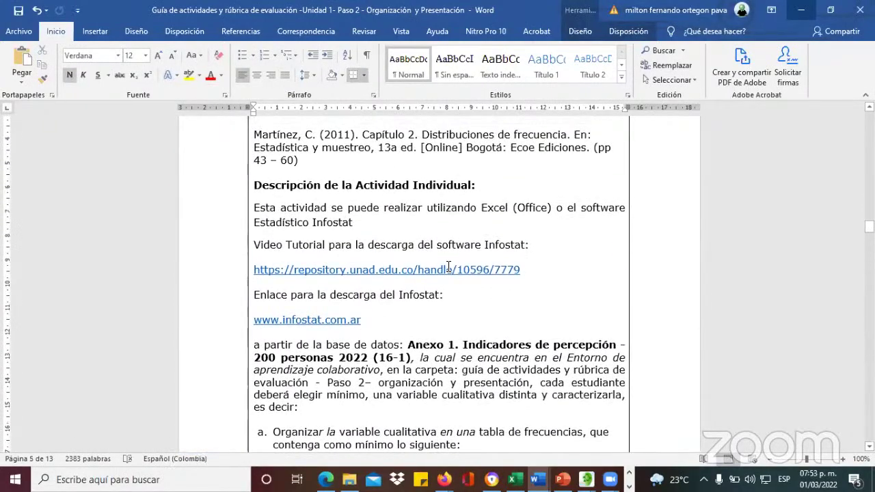
pyautogui.press('Up')
pyautogui.press('Up')
pyautogui.press('Up')
pyautogui.press('Up')
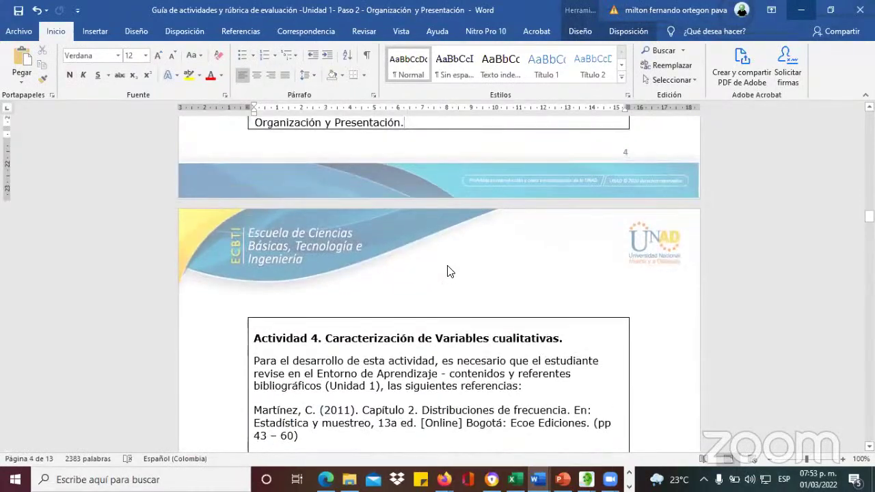
pyautogui.press('Up')
pyautogui.press('Up')
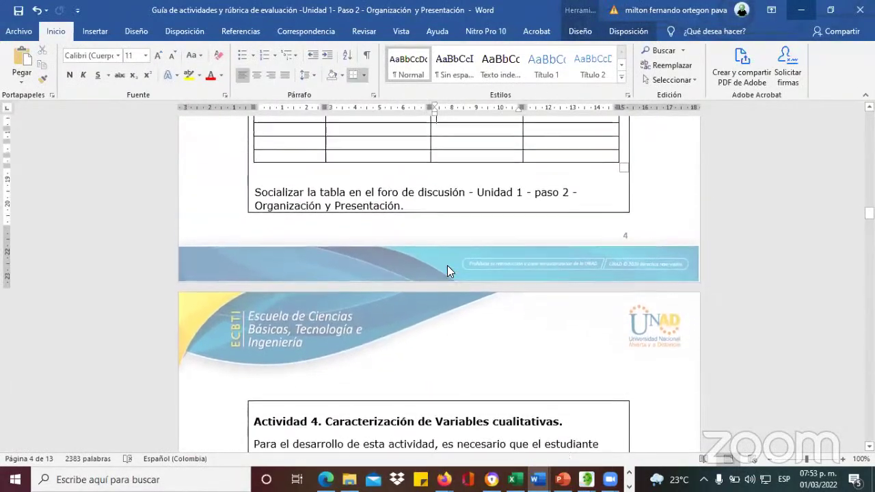
# Step: Read through the Actividad 4 instructions, from the references and Infostat links to the chart, mode and contingency table items
pyautogui.press('Down')
pyautogui.press('Down')
pyautogui.press('Down')
pyautogui.press('Down')
pyautogui.press('Down')
pyautogui.press('Down')
pyautogui.press('Down')
pyautogui.press('Down')
pyautogui.press('Down')
pyautogui.press('Down')
pyautogui.press('Down')
pyautogui.press('Down')
pyautogui.press('Down')
pyautogui.press('Down')
pyautogui.press('Down')
pyautogui.press('Down')
pyautogui.press('Down')
pyautogui.press('Down')
pyautogui.press('Down')
pyautogui.press('Down')
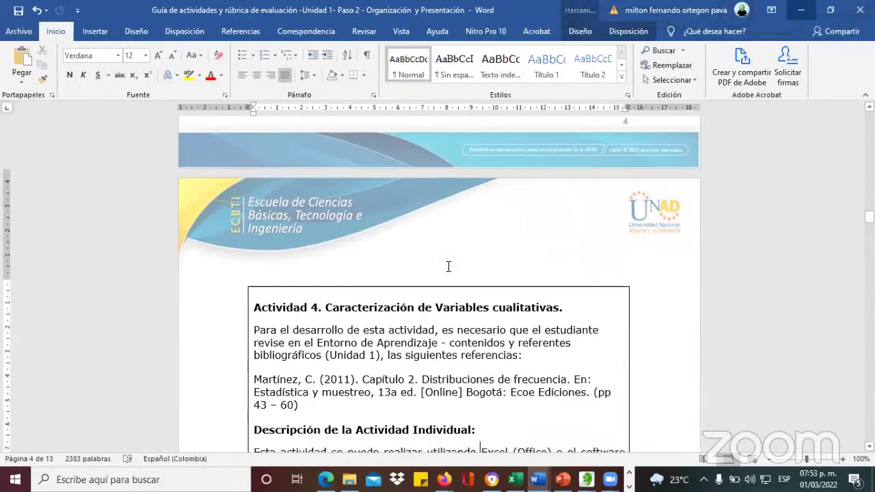
pyautogui.press('Down')
pyautogui.press('Down')
pyautogui.press('Down')
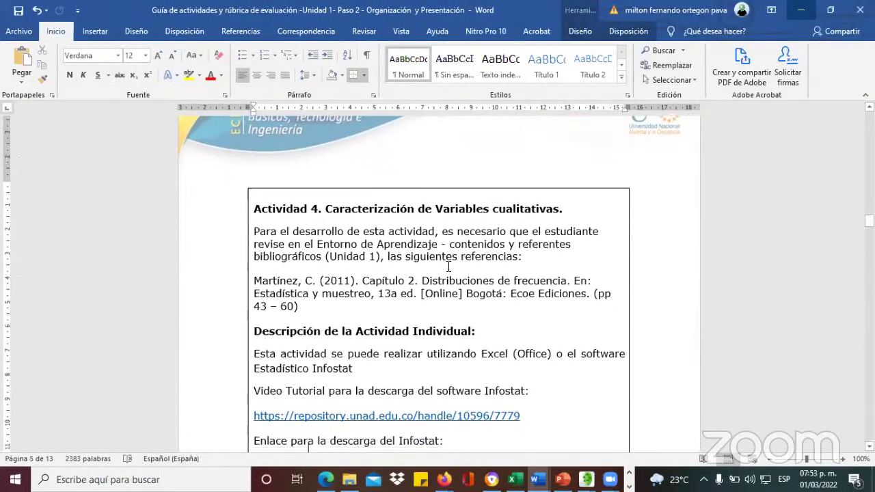
pyautogui.press('Down')
pyautogui.press('Down')
pyautogui.press('Down')
pyautogui.press('Down')
pyautogui.press('Down')
pyautogui.press('Down')
pyautogui.press('Down')
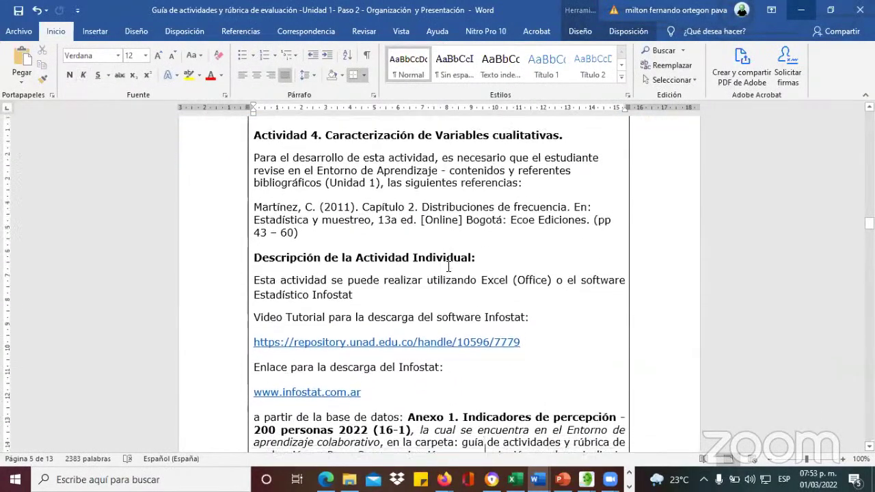
pyautogui.press('Down')
pyautogui.press('Down')
pyautogui.press('Down')
pyautogui.press('Down')
pyautogui.press('Down')
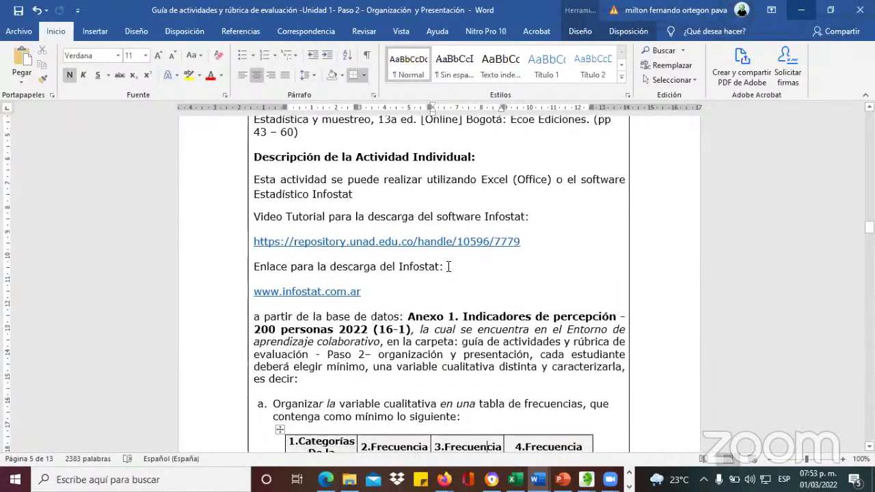
pyautogui.press('Down')
pyautogui.press('Down')
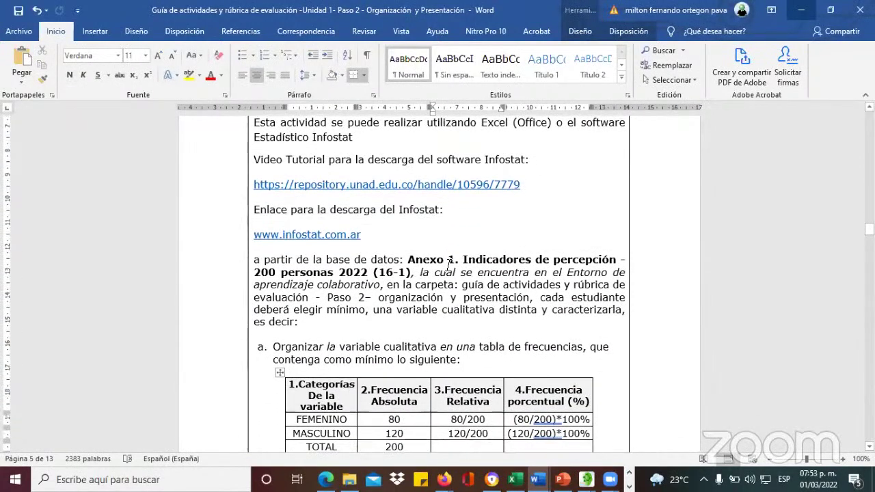
pyautogui.press('Down')
pyautogui.press('Down')
pyautogui.press('Down')
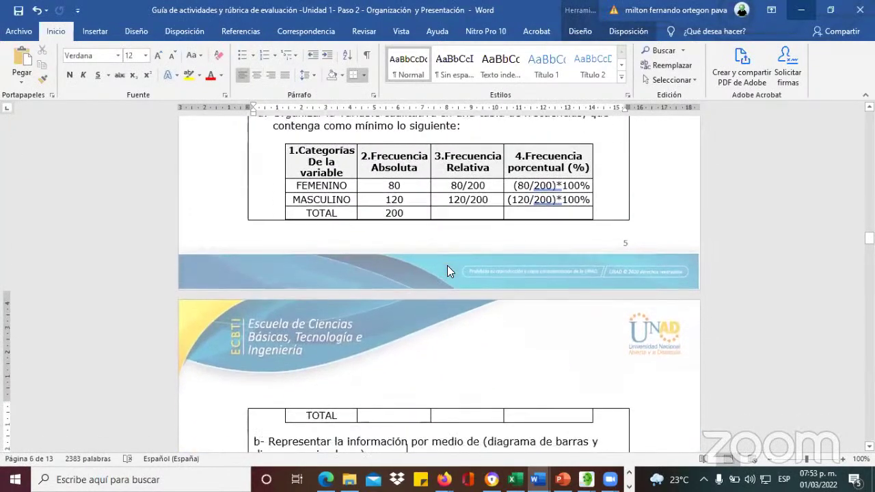
pyautogui.press('Down')
pyautogui.press('Down')
pyautogui.press('Down')
pyautogui.press('Down')
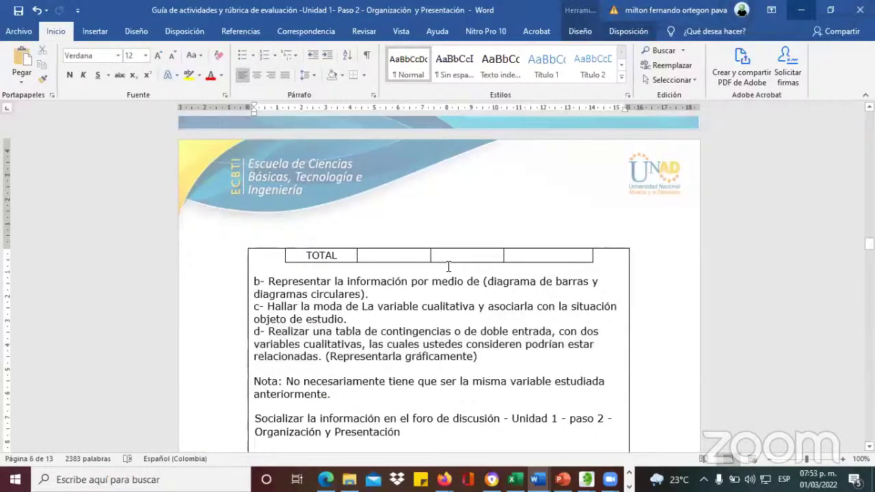
# Step: Go back to the Actividad 4 frequency table in the guide and highlight the instruction on each student choosing a different qualitative variable
pyautogui.press('Down')
pyautogui.press('Down')
pyautogui.press('Up')
pyautogui.press('Up')
pyautogui.press('Up')
pyautogui.press('Up')
pyautogui.press('Up')
pyautogui.press('Up')
pyautogui.press('Up')
pyautogui.press('Up')
pyautogui.press('Up')
pyautogui.press('Up')
pyautogui.press('Up')
pyautogui.press('Up')
pyautogui.press('Up')
pyautogui.press('Up')
pyautogui.press('Up')
pyautogui.press('Up')
pyautogui.press('Up')
pyautogui.press('Up')
pyautogui.press('Up')
pyautogui.press('Up')
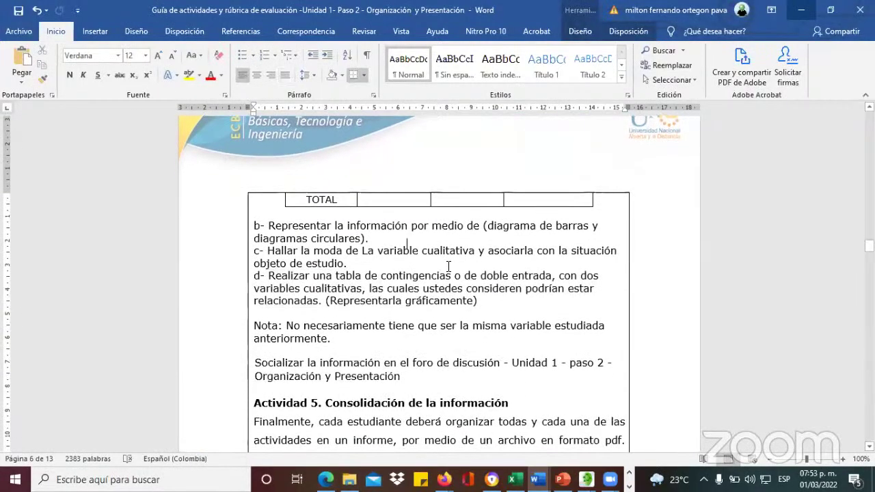
pyautogui.press('Up')
pyautogui.press('Up')
pyautogui.press('Up')
pyautogui.press('Up')
pyautogui.press('Up')
pyautogui.press('Up')
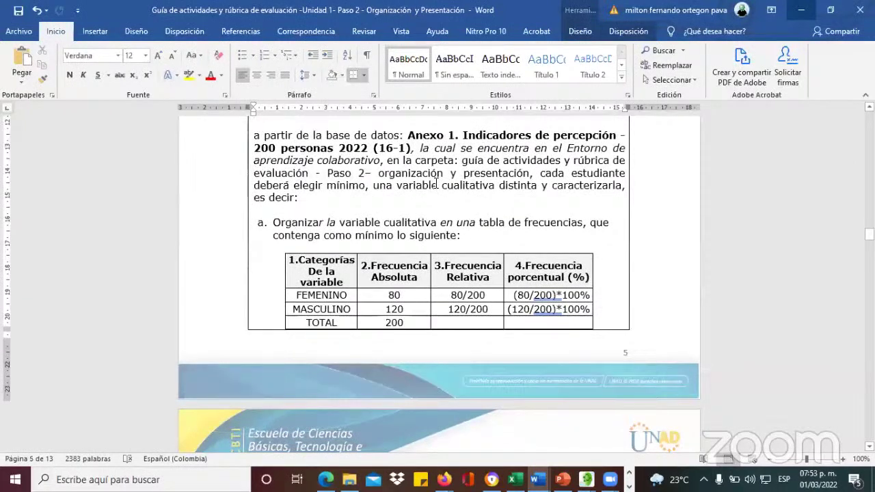
pyautogui.moveTo(539, 175); pyautogui.dragTo(419, 207)
pyautogui.moveTo(307, 200); pyautogui.dragTo(307, 200)
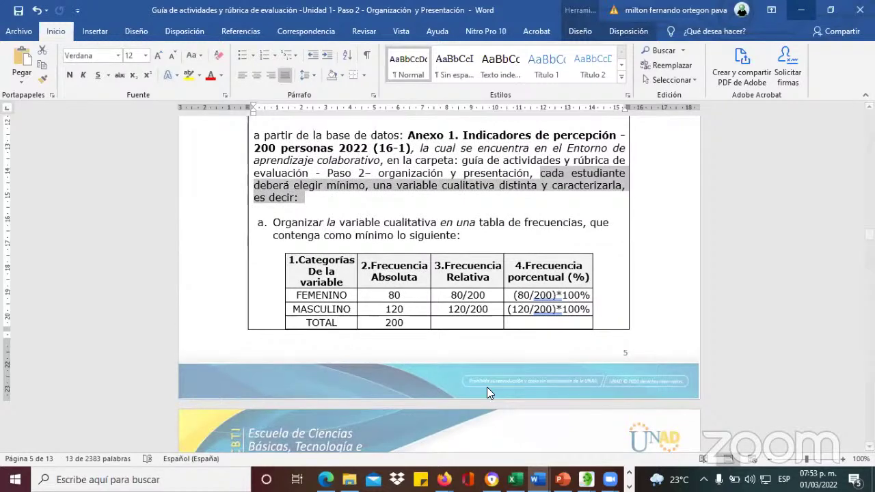
# Step: Switch to the Excel workbook and look over the gender and education columns in the Base de Datos sheet
pyautogui.hotkey('alt', 'Tab')
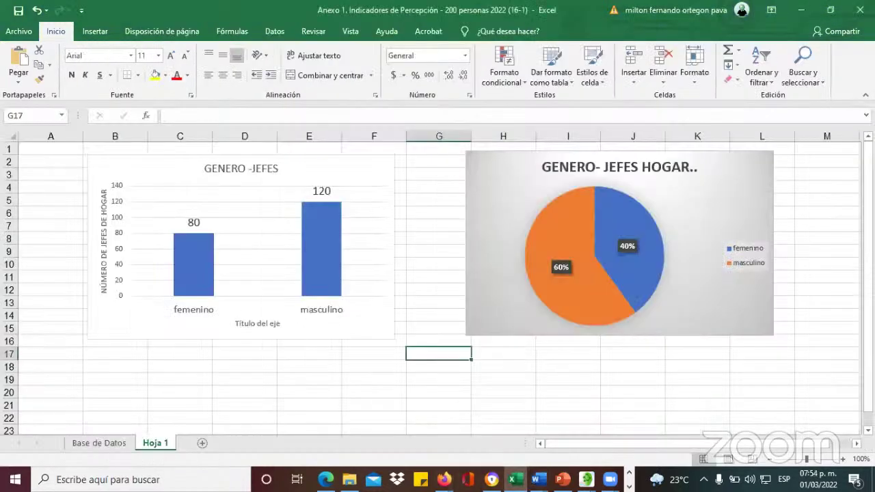
pyautogui.click(79, 443)
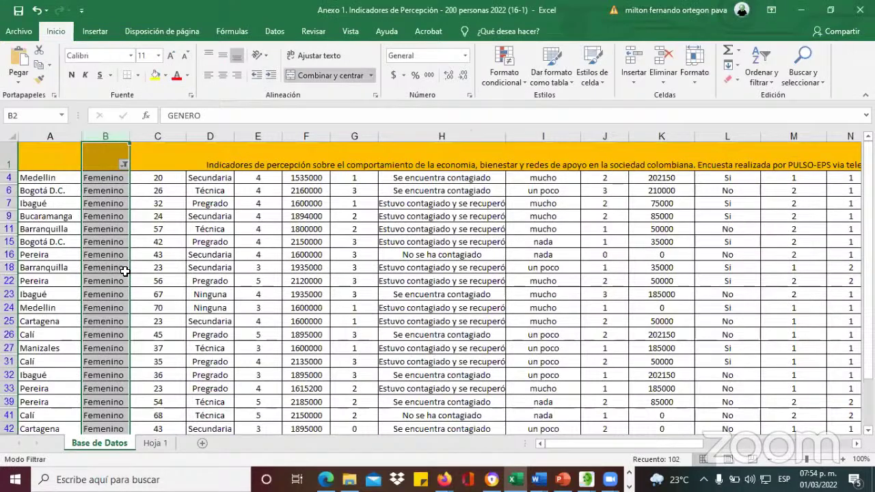
pyautogui.click(116, 145)
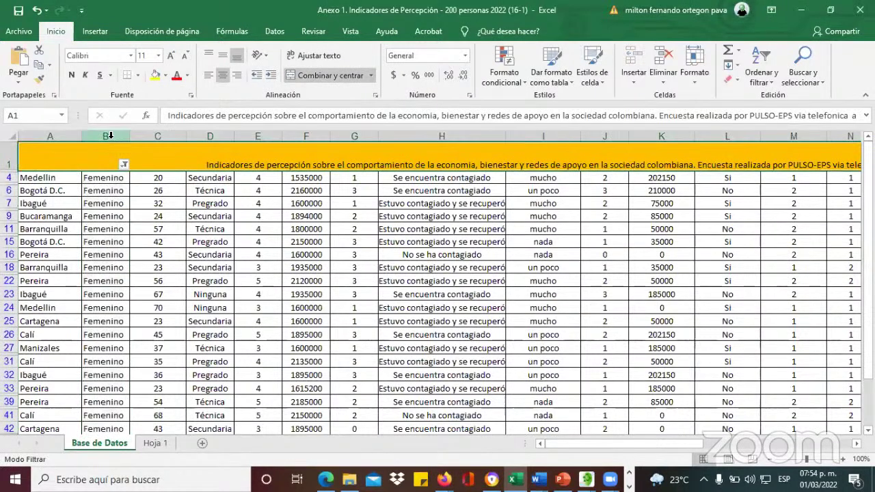
pyautogui.click(105, 177)
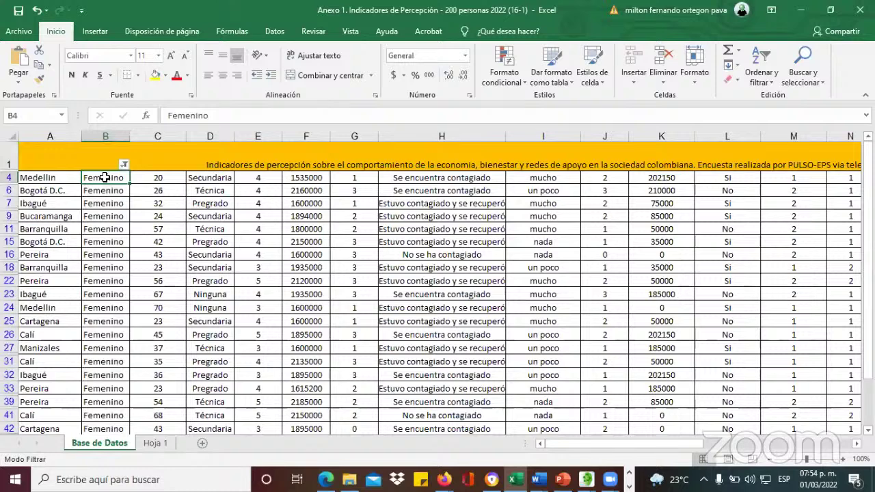
pyautogui.press('Right')
pyautogui.press('Right')
pyautogui.press('Right')
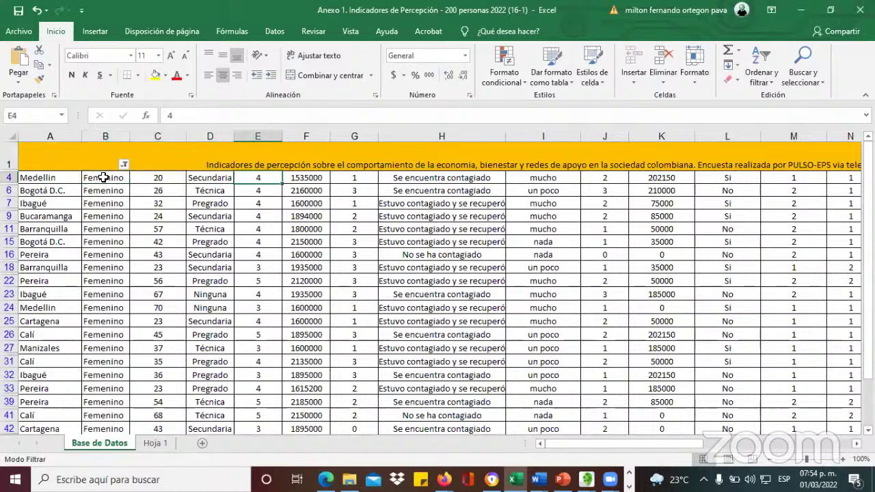
pyautogui.press('Left')
pyautogui.press('Left')
pyautogui.press('Left')
pyautogui.press('Up')
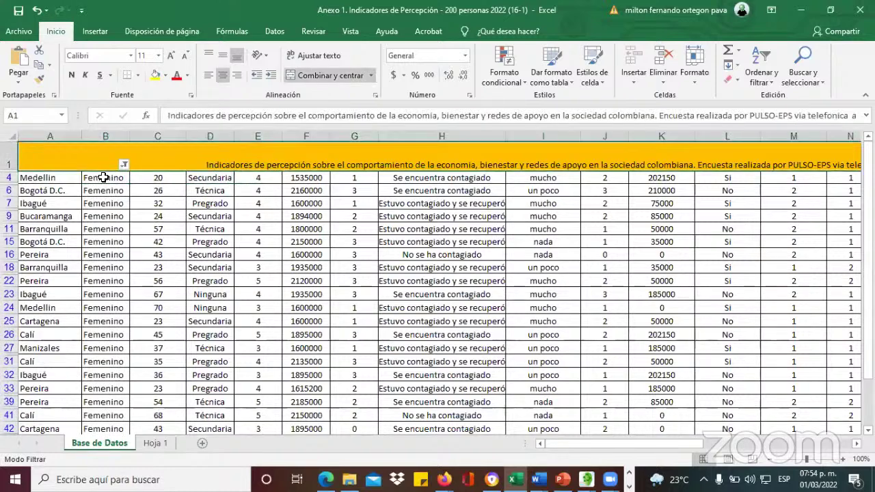
pyautogui.click(200, 176)
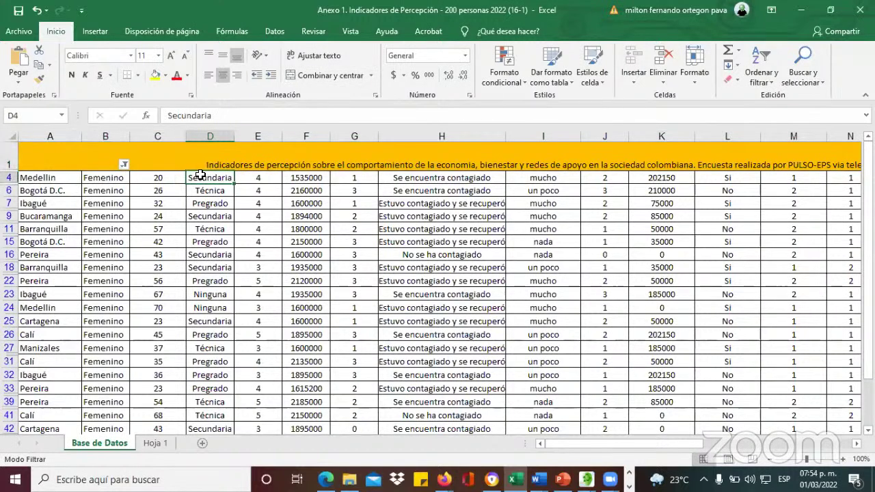
# Step: Reveal the hidden row 3 and the hidden header row 2 below the survey title in Base de Datos
pyautogui.doubleClick(28, 165)
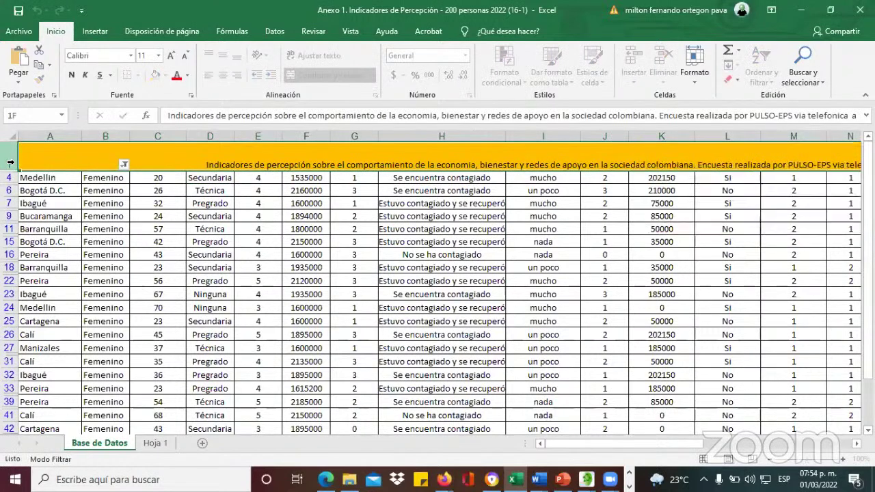
pyautogui.click(332, 153)
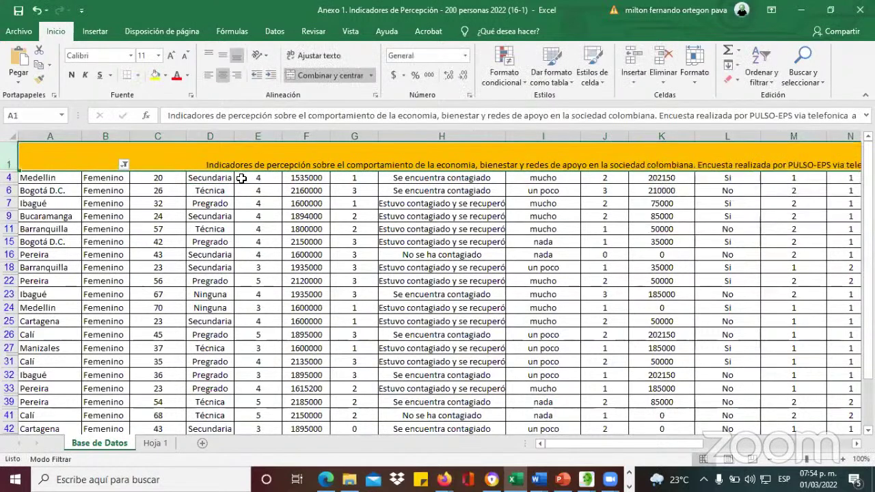
pyautogui.moveTo(11, 171); pyautogui.dragTo(8, 229)
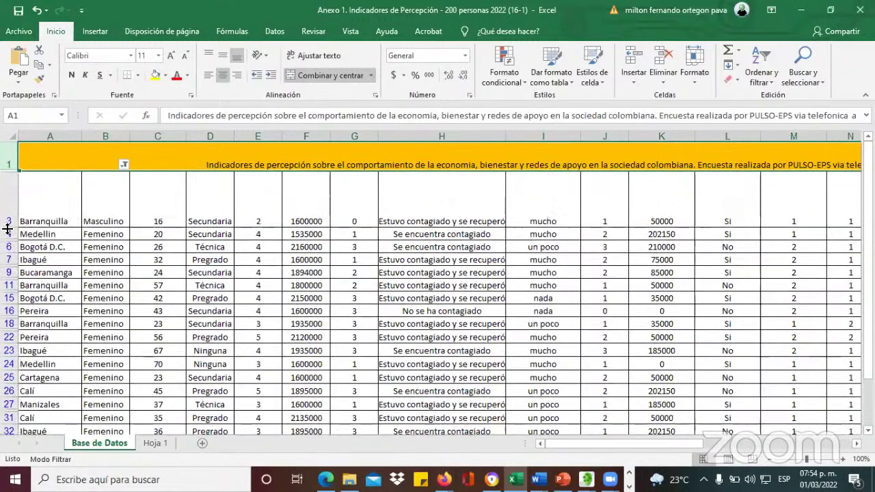
pyautogui.moveTo(9, 171); pyautogui.dragTo(7, 227)
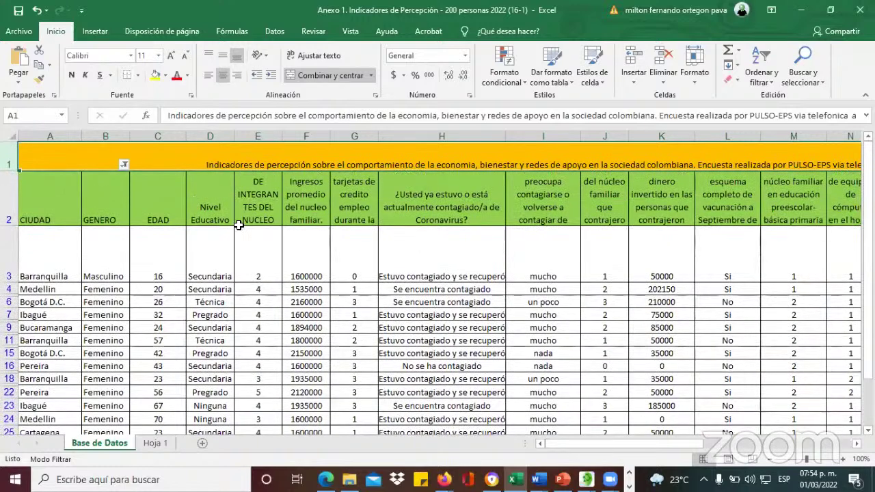
# Step: Highlight the qualitative columns one by one: Nivel Educativo, GENERO, CIUDAD, coronavirus infection status and contagion concern
pyautogui.click(199, 137)
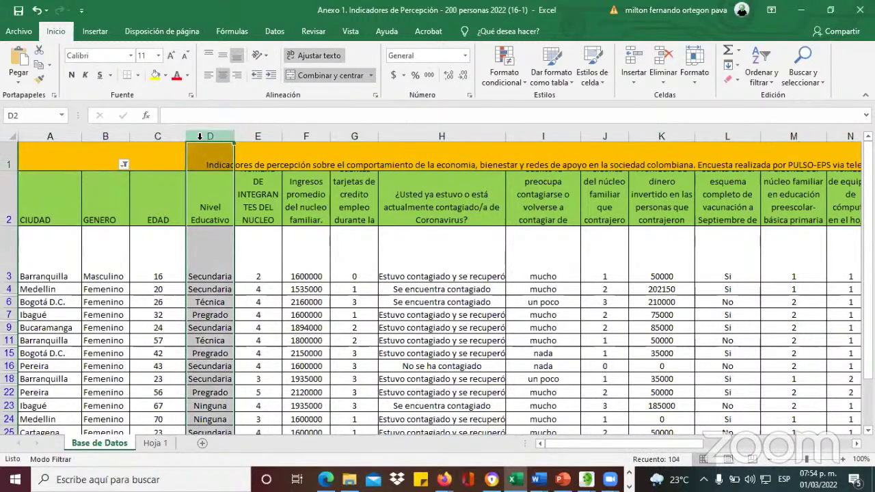
pyautogui.click(96, 137)
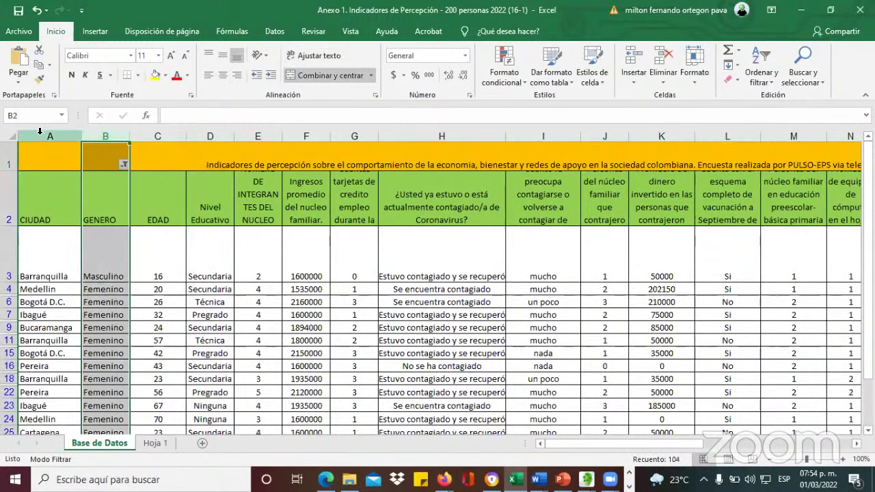
pyautogui.click(39, 135)
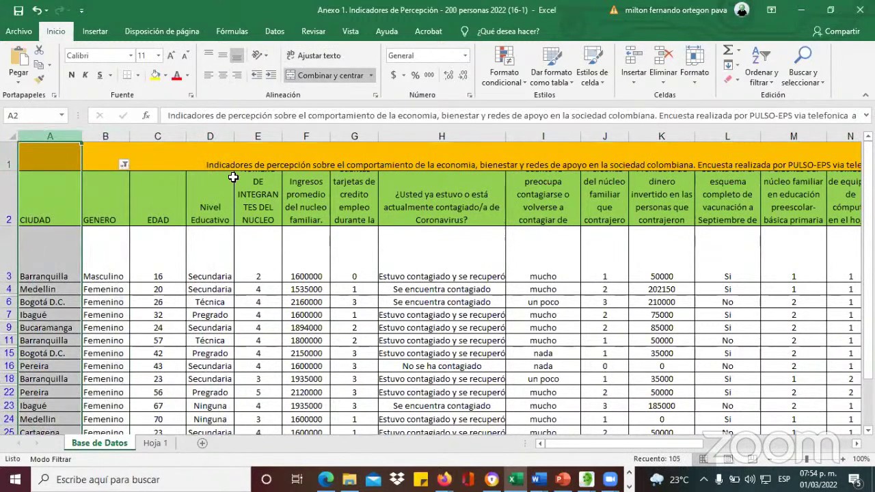
pyautogui.click(416, 136)
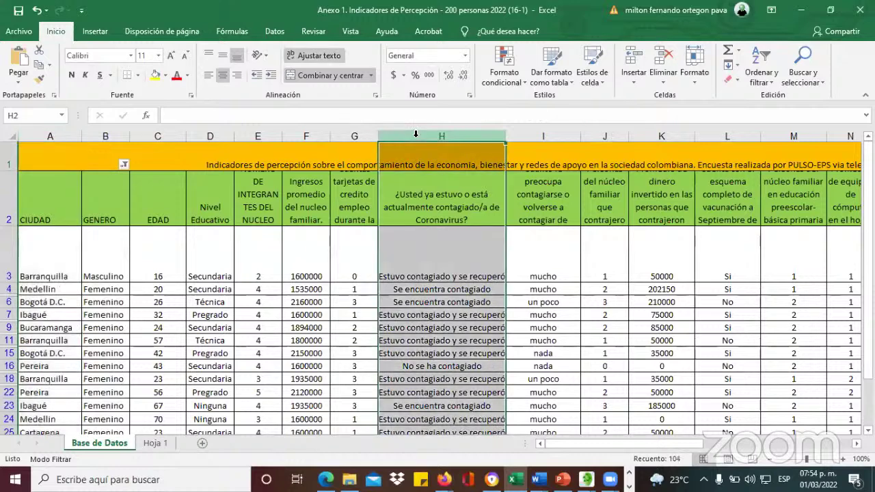
pyautogui.click(532, 136)
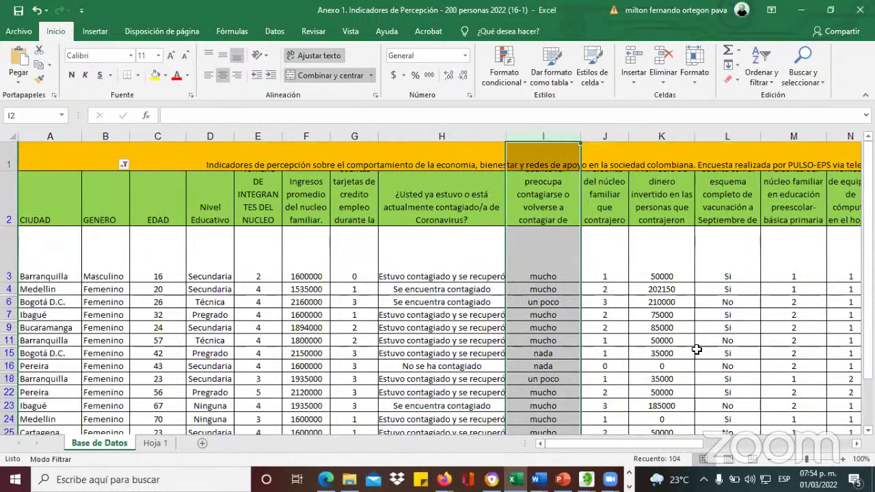
pyautogui.hscroll(6, 853, 451)
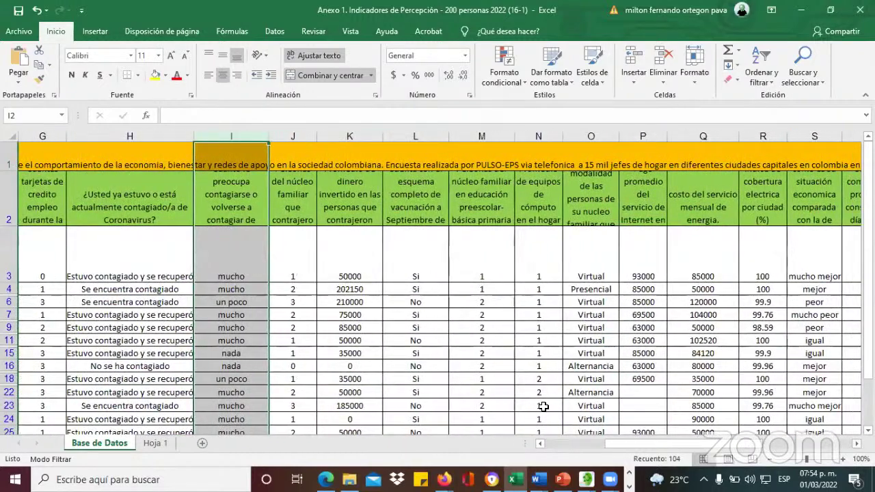
# Step: Glance at the Word guide, return to the Excel database and highlight column K with the money invested in infected people
pyautogui.moveTo(537, 479)
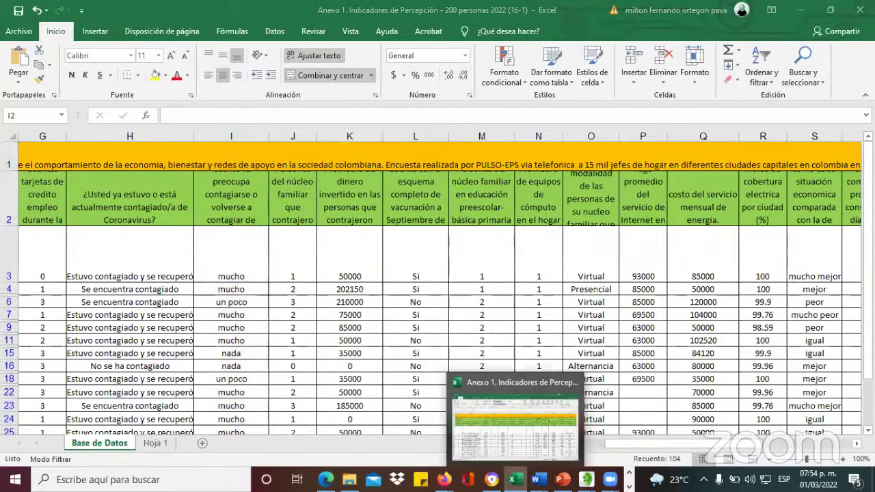
pyautogui.click(518, 349)
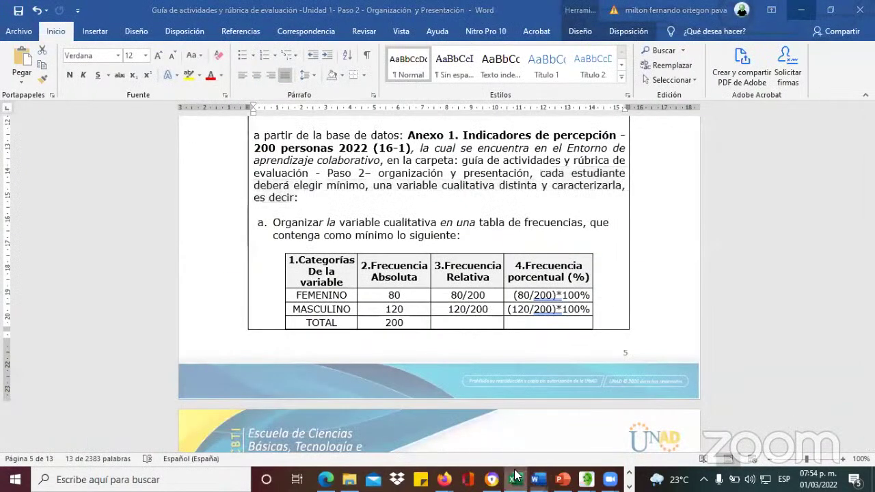
pyautogui.click(517, 342)
pyautogui.click(483, 247)
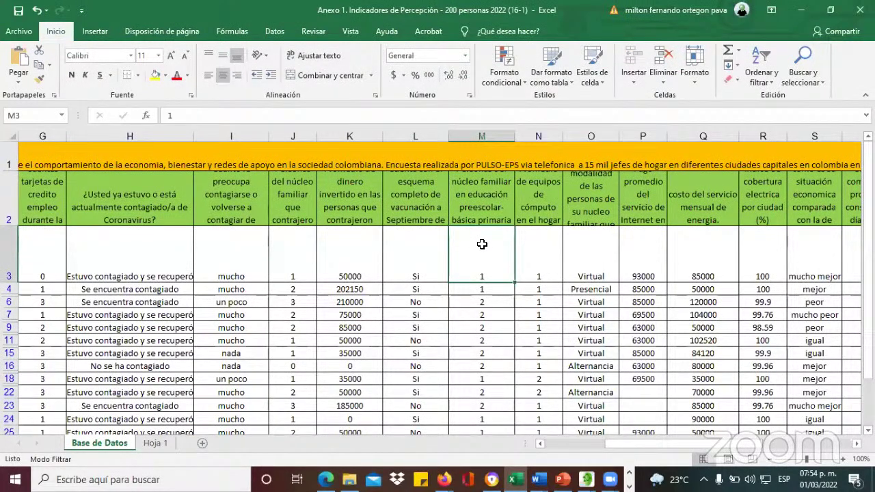
pyautogui.click(363, 132)
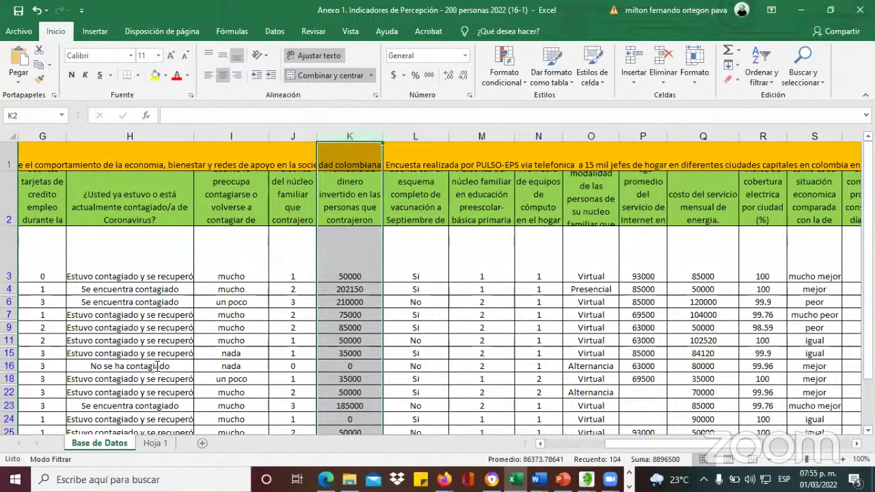
# Step: On Hoja 1, replace the column chart's placeholder horizontal axis title with "GENERO"
pyautogui.click(152, 453)
pyautogui.click(153, 448)
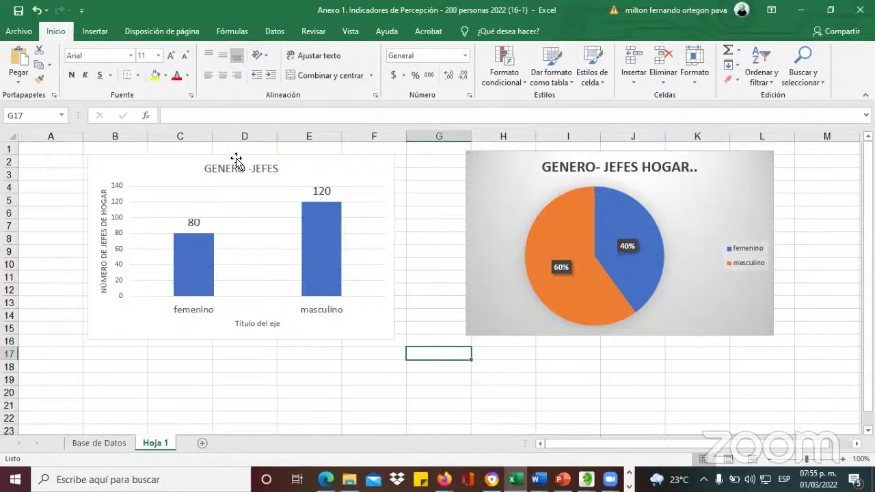
pyautogui.click(267, 326)
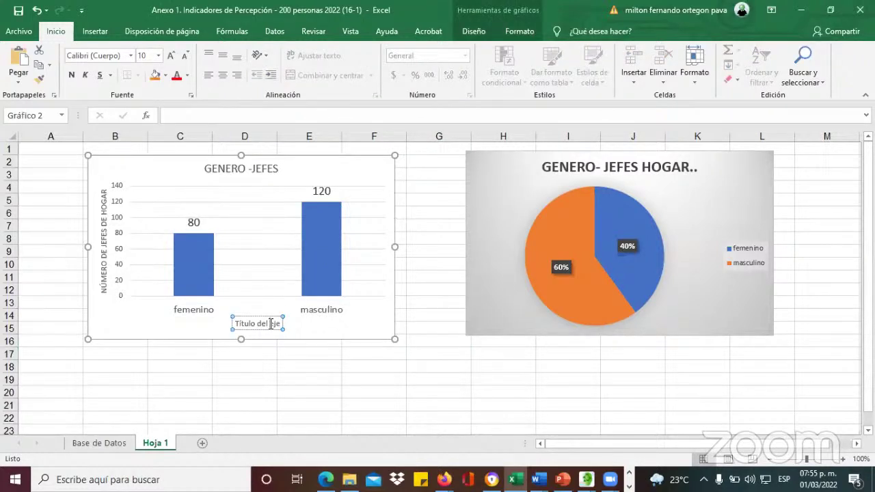
pyautogui.press('BackSpace')
pyautogui.press('BackSpace')
pyautogui.press('BackSpace')
pyautogui.press('BackSpace')
pyautogui.press('BackSpace')
pyautogui.press('BackSpace')
pyautogui.press('BackSpace')
pyautogui.press('BackSpace')
pyautogui.press('BackSpace')
pyautogui.press('BackSpace')
pyautogui.press('BackSpace')
pyautogui.press('BackSpace')
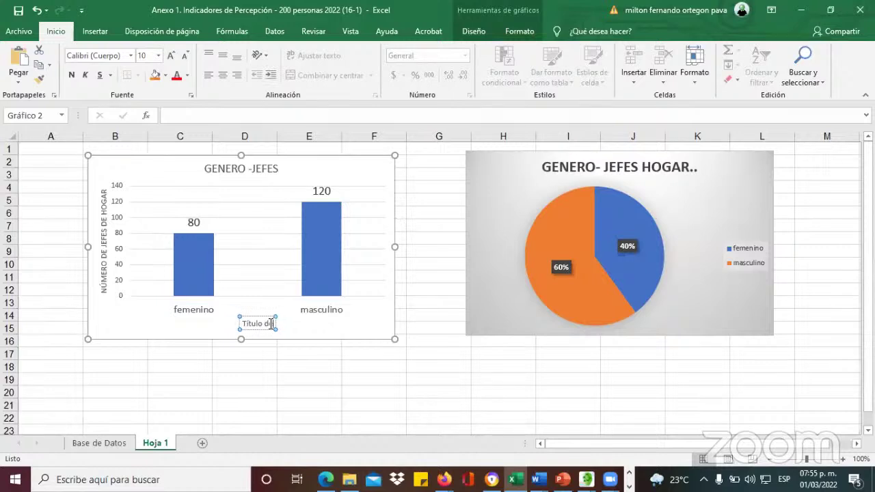
pyautogui.press('BackSpace')
pyautogui.press('BackSpace')
pyautogui.write('GENE')
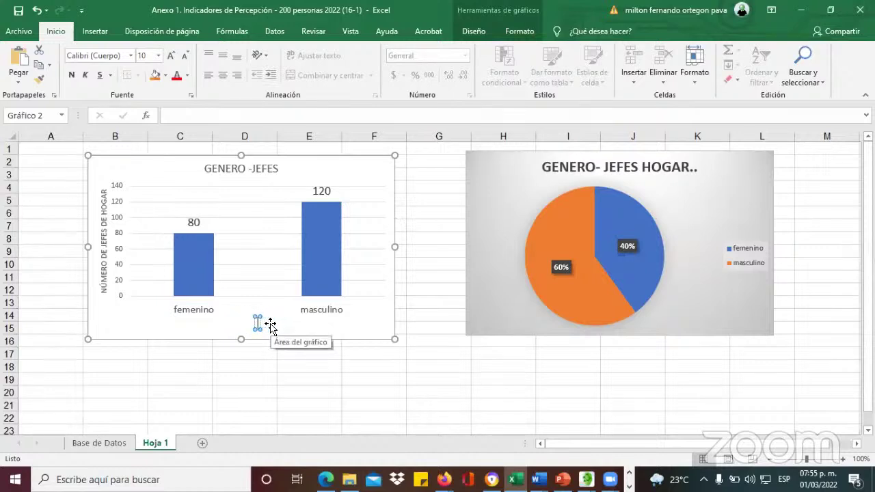
pyautogui.write('RO')
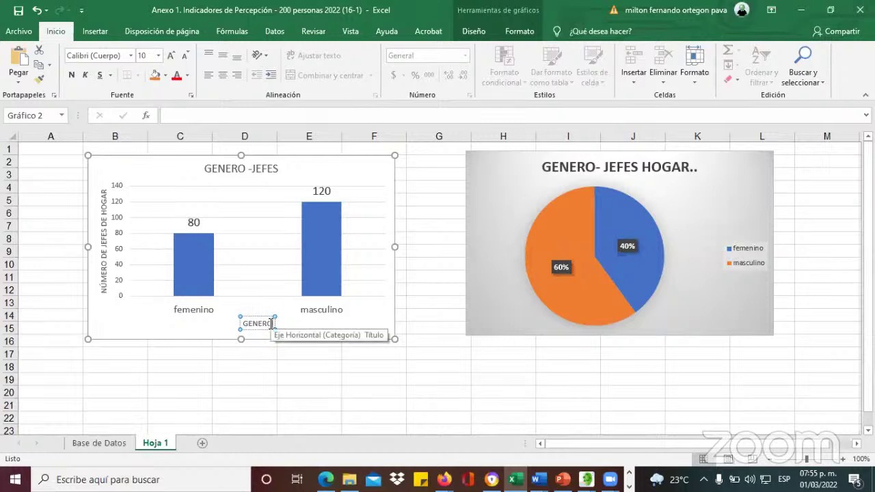
pyautogui.press('Escape')
pyautogui.press('Escape')
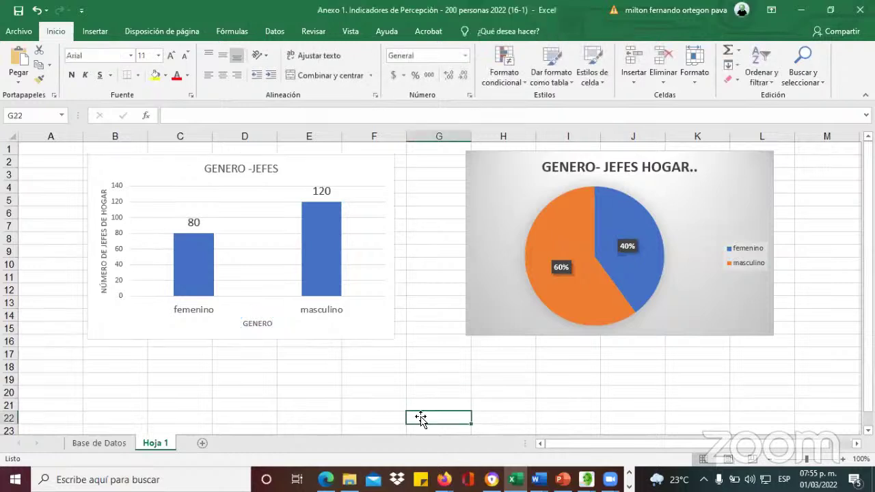
# Step: Switch to the activity guide in Word and review Actividad 5 on consolidating the information and the notes on developing the activity
pyautogui.moveTo(538, 480)
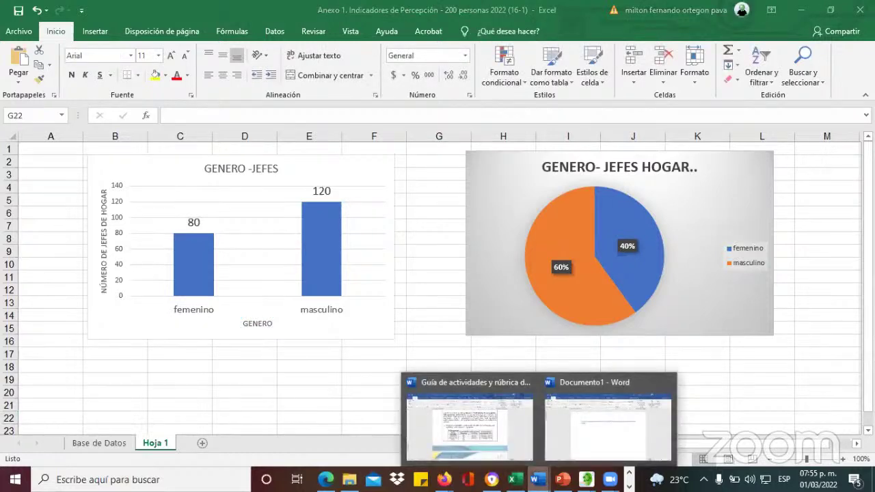
pyautogui.click(488, 430)
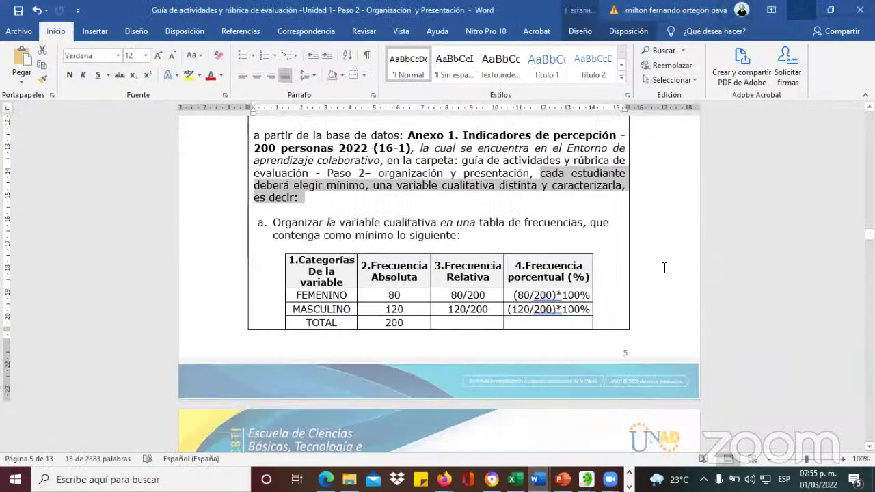
pyautogui.click(664, 268)
pyautogui.scroll(-10, 664, 268)
pyautogui.click(430, 286)
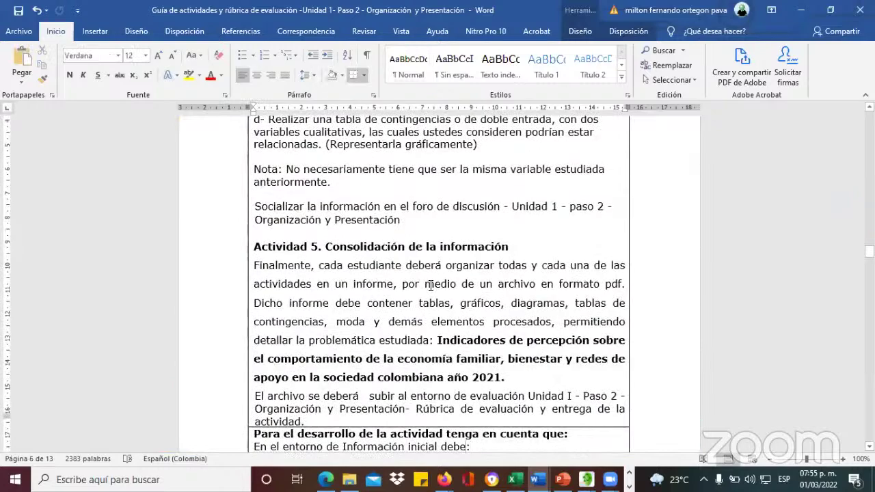
pyautogui.scroll(-6, 430, 286)
pyautogui.scroll(-3, 431, 287)
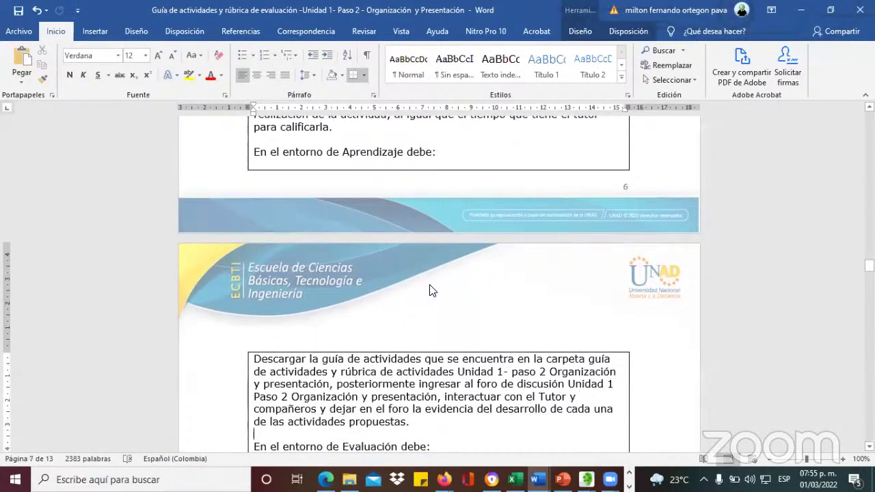
pyautogui.click(431, 290)
pyautogui.scroll(2, 430, 290)
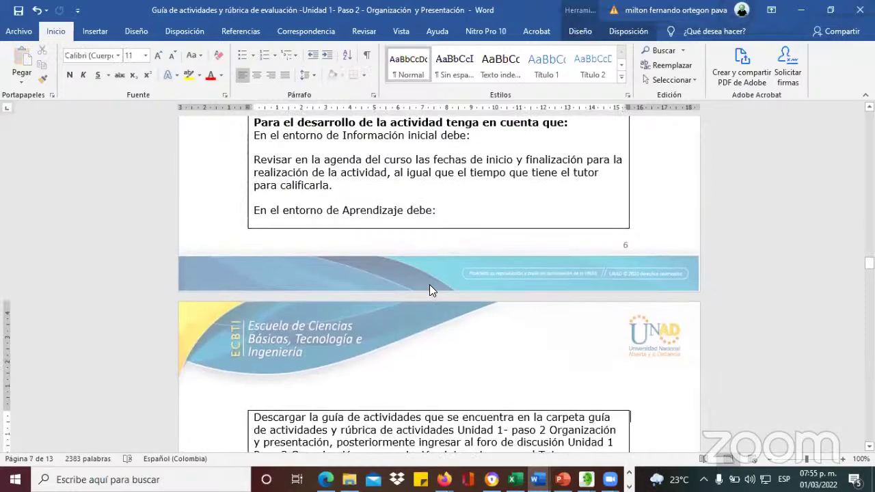
# Step: Review the guide's Actividad 5 consolidation text, then highlight "Hallar la moda de" in item c of the preceding activity
pyautogui.moveTo(868, 262)
pyautogui.mouseDown()
pyautogui.moveTo(868, 235)
pyautogui.moveTo(868, 255)
pyautogui.mouseUp()
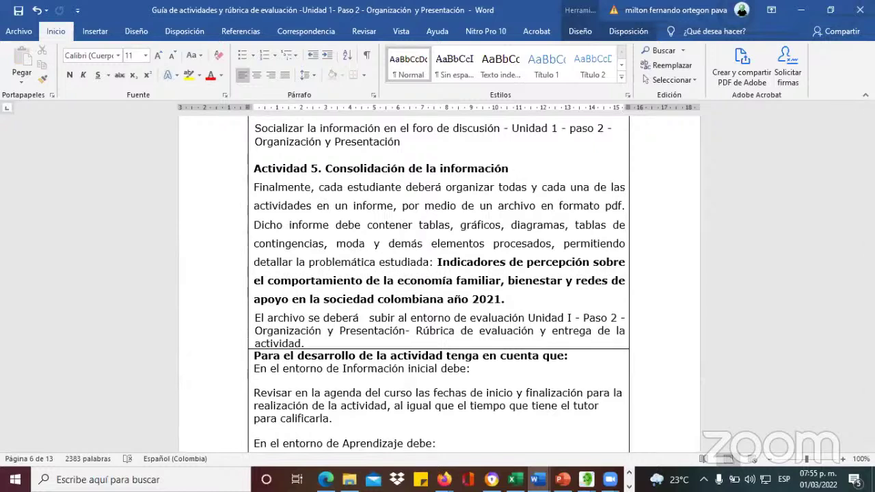
pyautogui.click(438, 266)
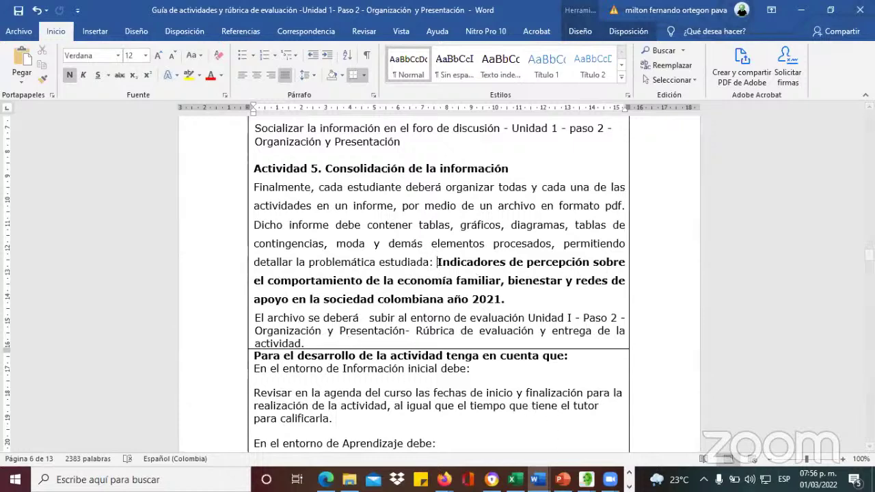
pyautogui.scroll(4, 437, 280)
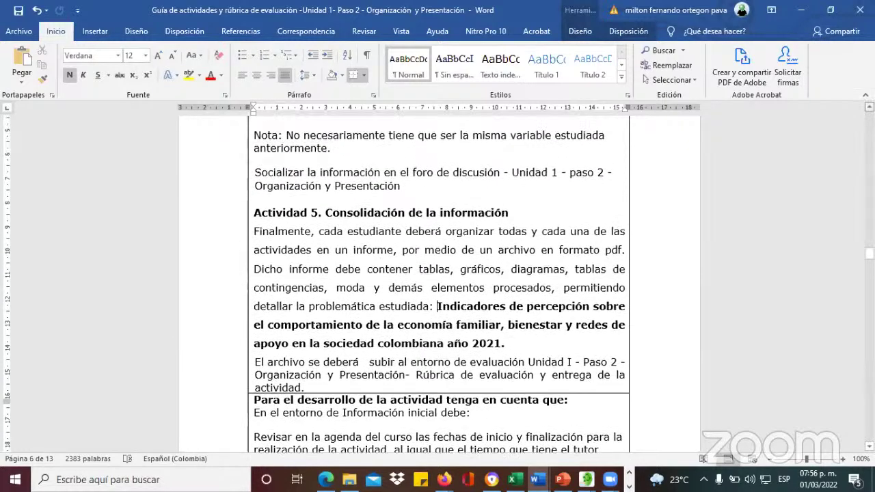
pyautogui.scroll(2, 401, 195)
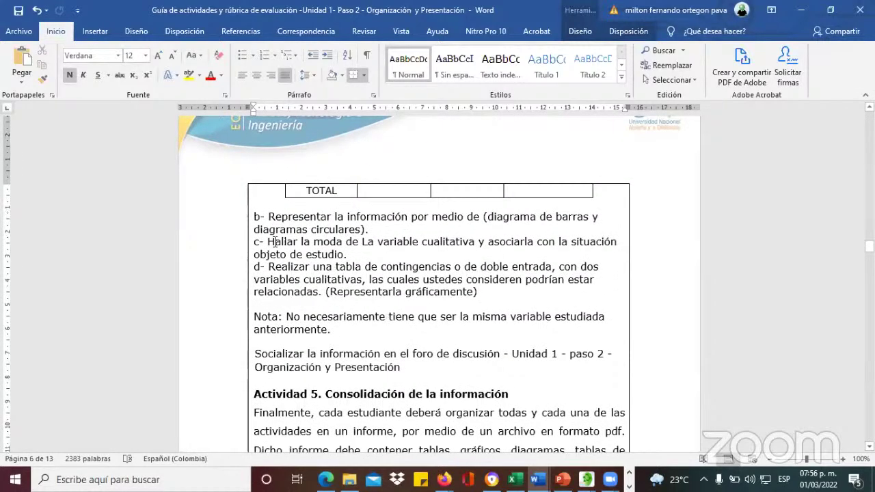
pyautogui.moveTo(267, 242); pyautogui.dragTo(361, 241)
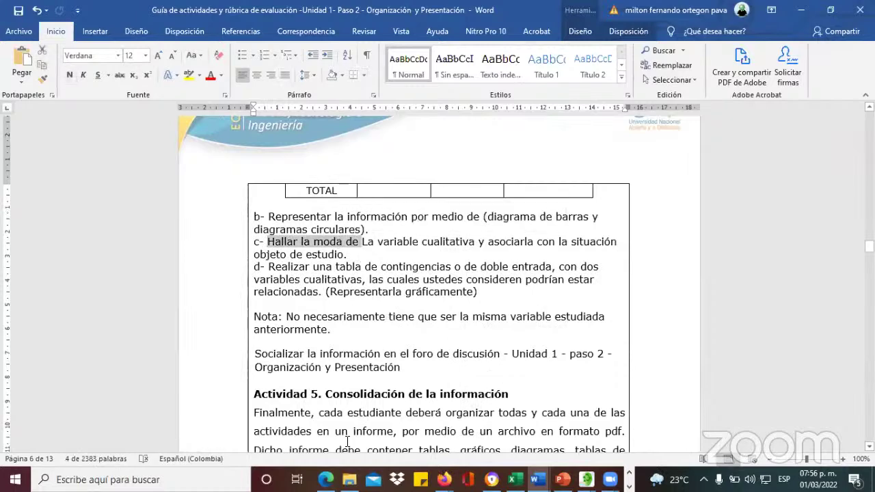
# Step: Look at the GENERO charts in Excel, then return to the Word guide and highlight item d on the contingency table
pyautogui.click(514, 479)
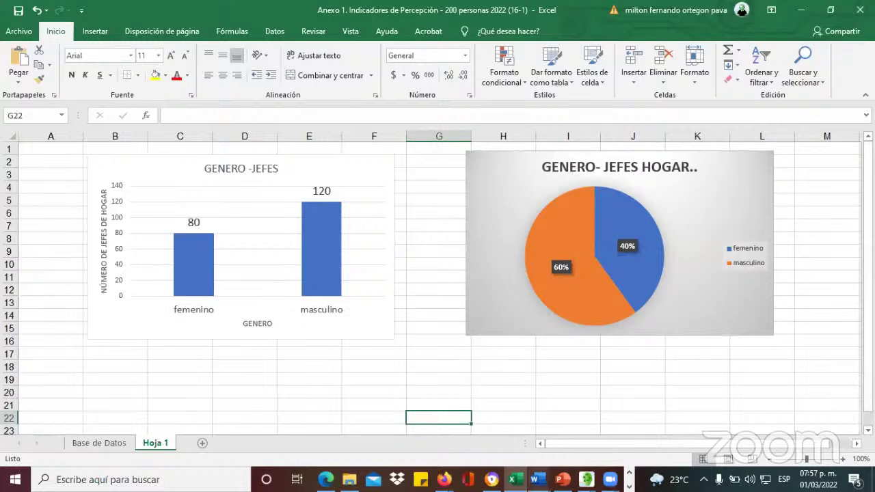
pyautogui.click(553, 477)
pyautogui.click(447, 420)
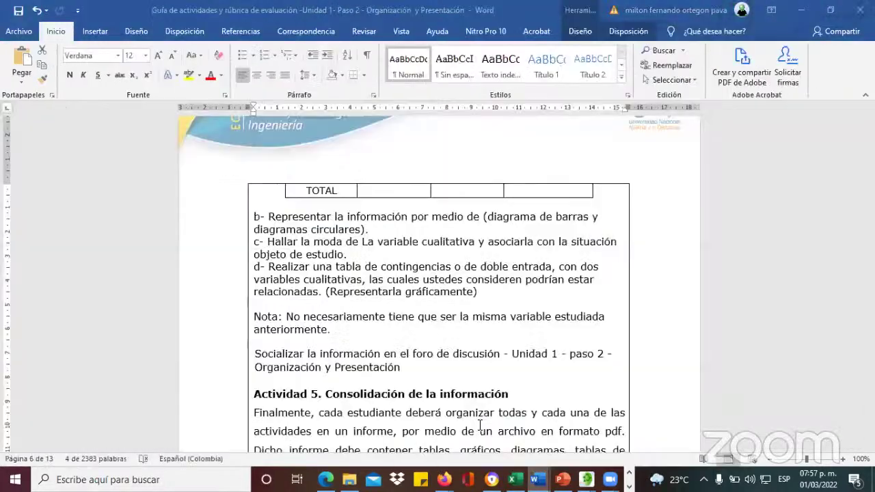
pyautogui.click(414, 353)
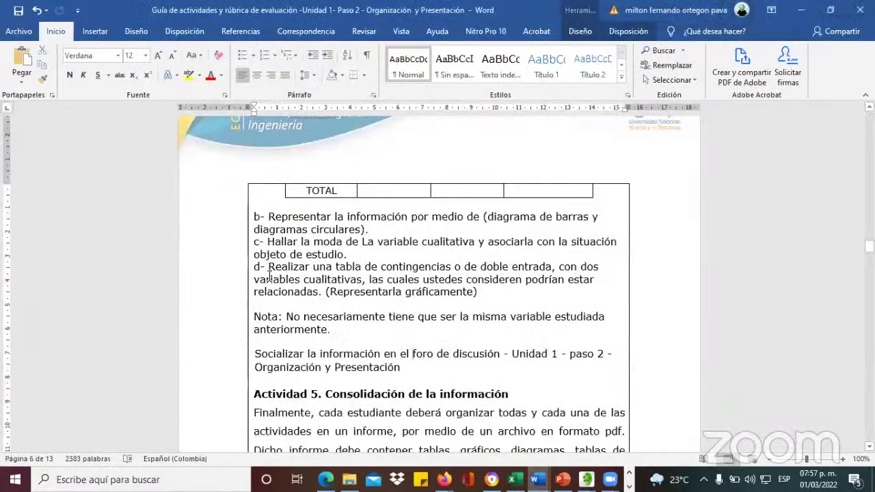
pyautogui.moveTo(268, 266); pyautogui.dragTo(490, 292)
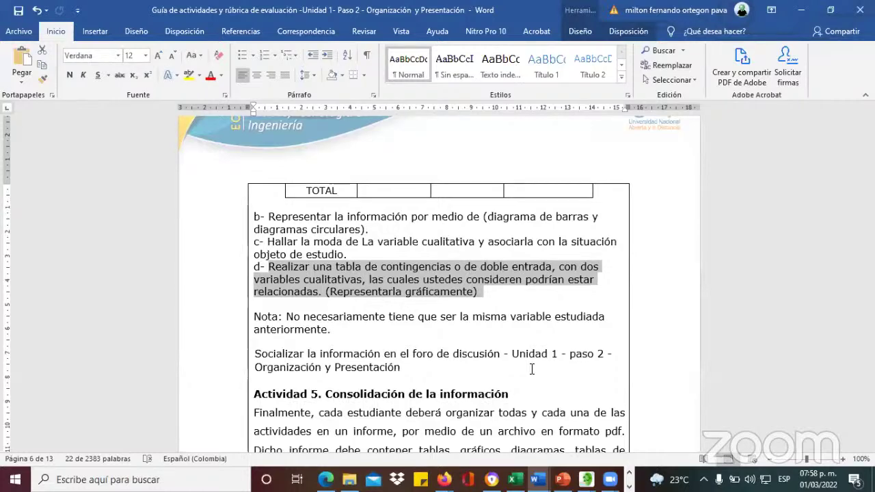
# Step: Switch to the Excel Base de Datos sheet and go through the row 2 variable headers from column I back to GENERO and on to E
pyautogui.click(515, 479)
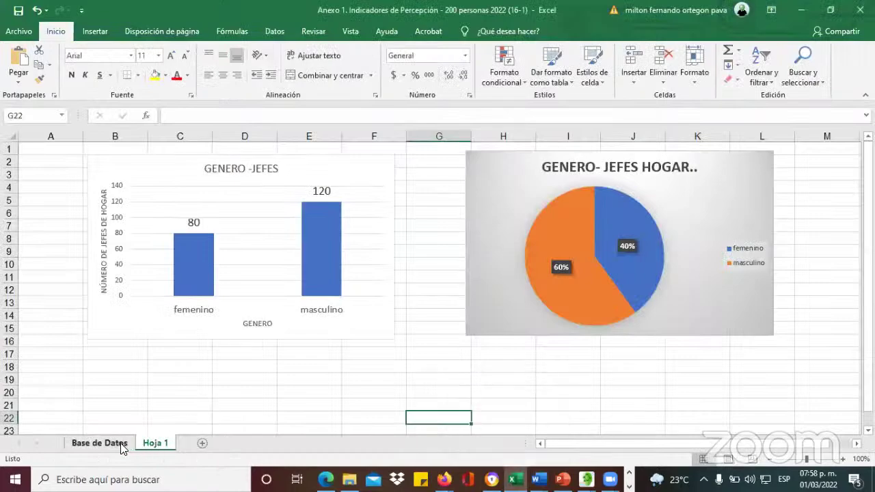
pyautogui.click(122, 448)
pyautogui.click(230, 207)
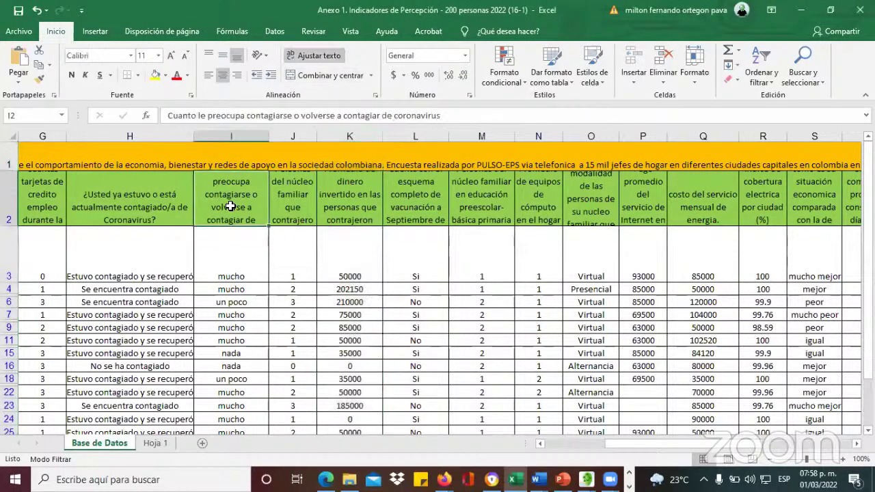
pyautogui.press('Left')
pyautogui.press('Left')
pyautogui.press('Left')
pyautogui.press('Left')
pyautogui.press('Left')
pyautogui.press('Left')
pyautogui.press('Left')
pyautogui.press('Left')
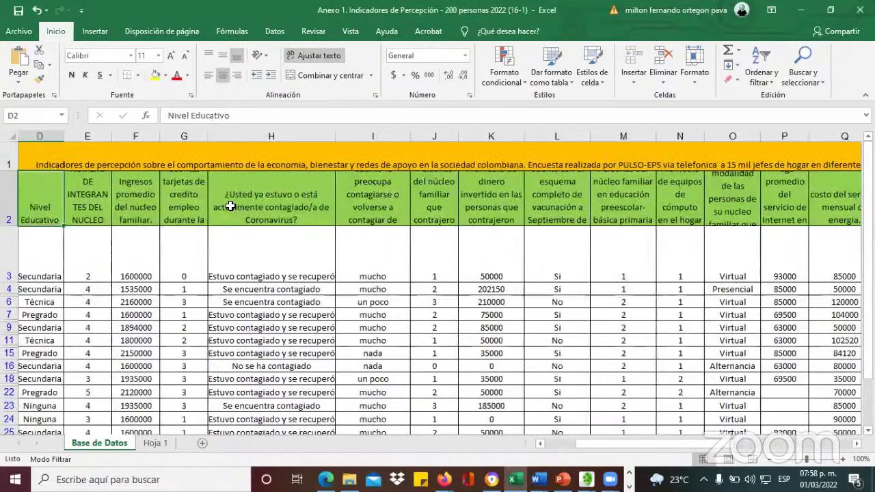
pyautogui.press('Right')
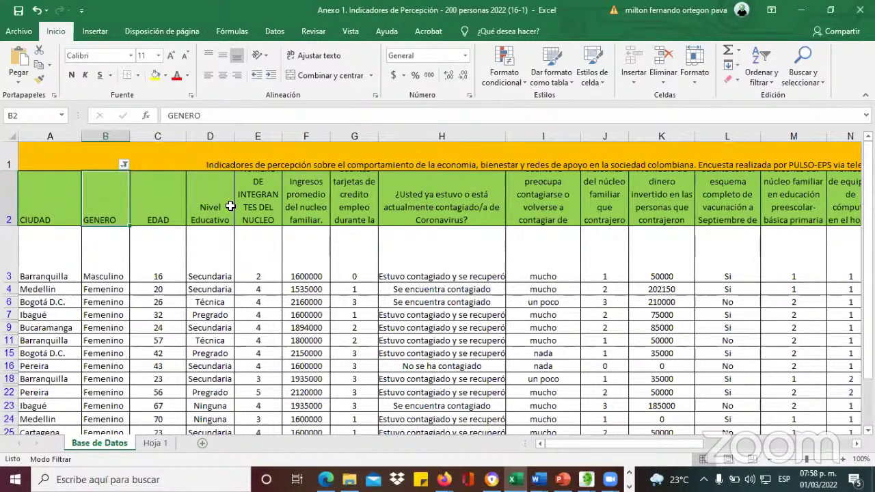
pyautogui.press('Right')
pyautogui.press('Right')
pyautogui.press('Right')
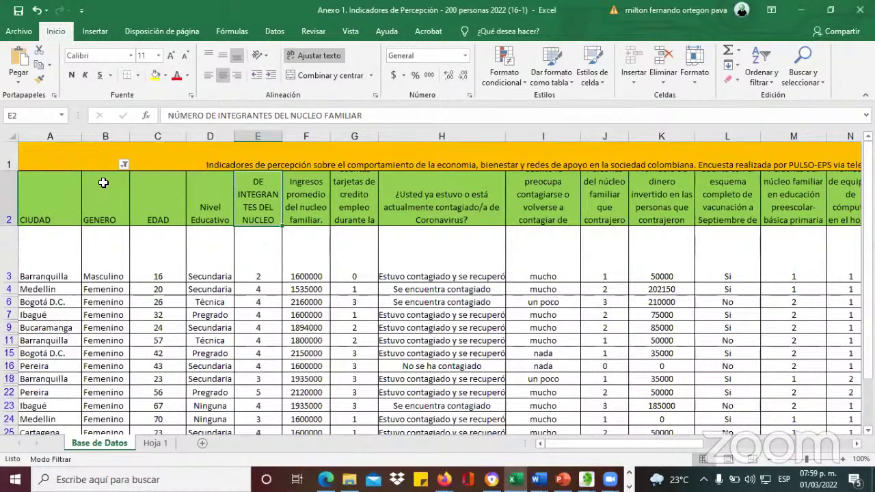
# Step: Highlight the GENERO and Nivel Educativo columns in turn, then point out sample values in both as a possible variable pair
pyautogui.click(105, 134)
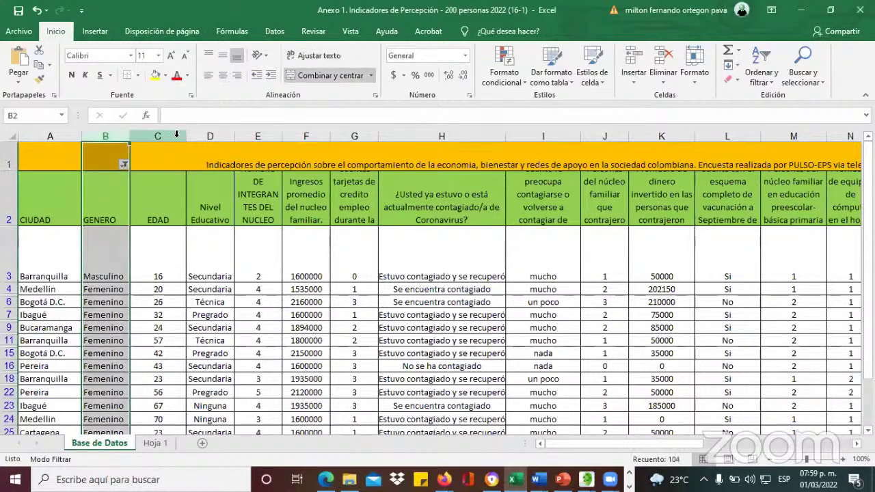
pyautogui.click(205, 135)
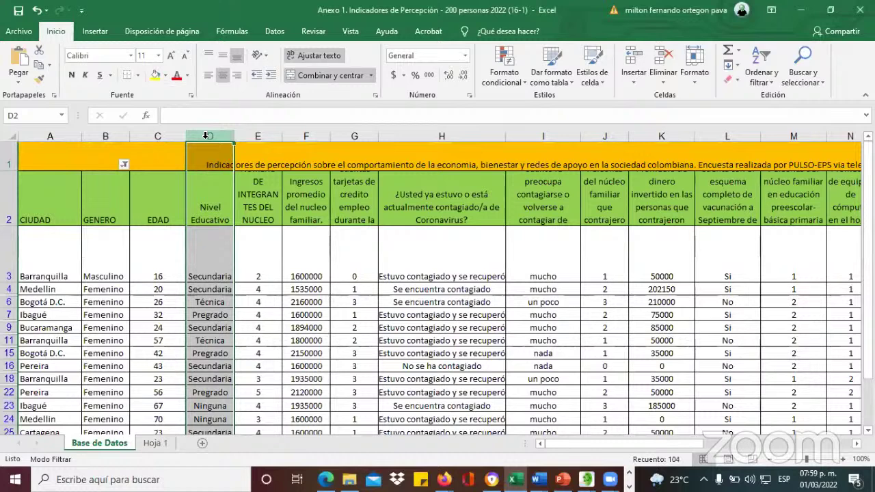
pyautogui.click(108, 276)
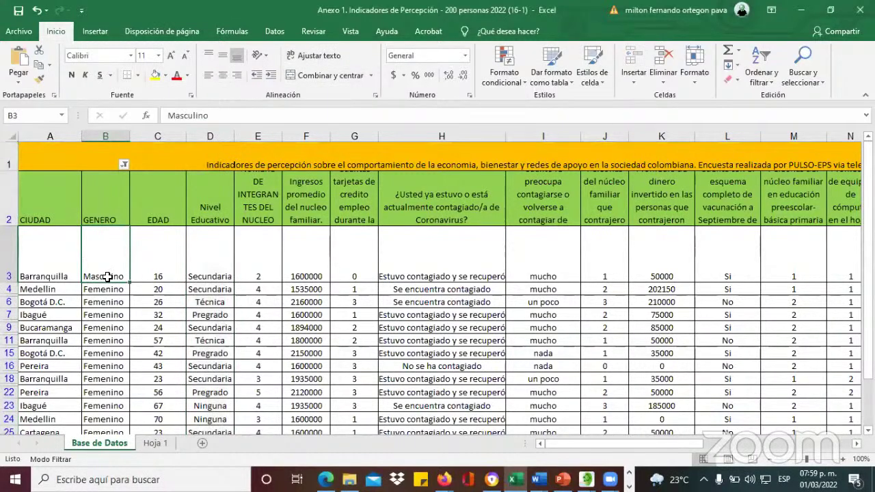
pyautogui.click(223, 272)
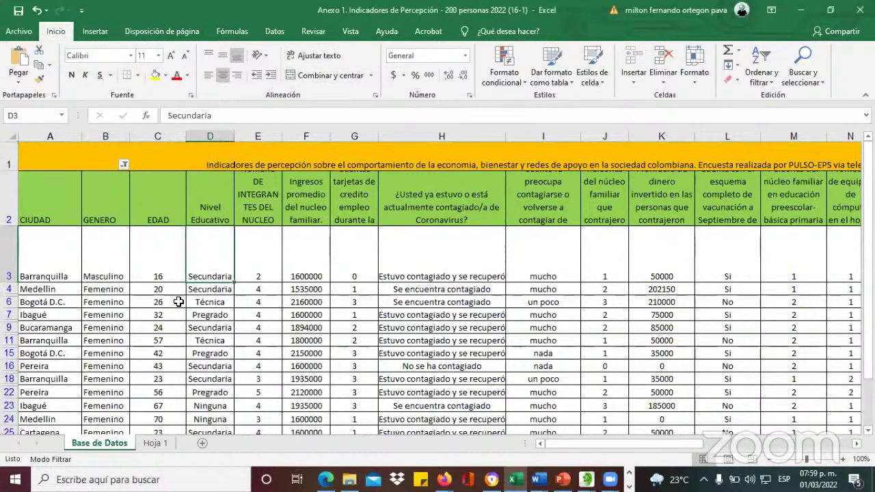
pyautogui.click(205, 314)
pyautogui.click(108, 338)
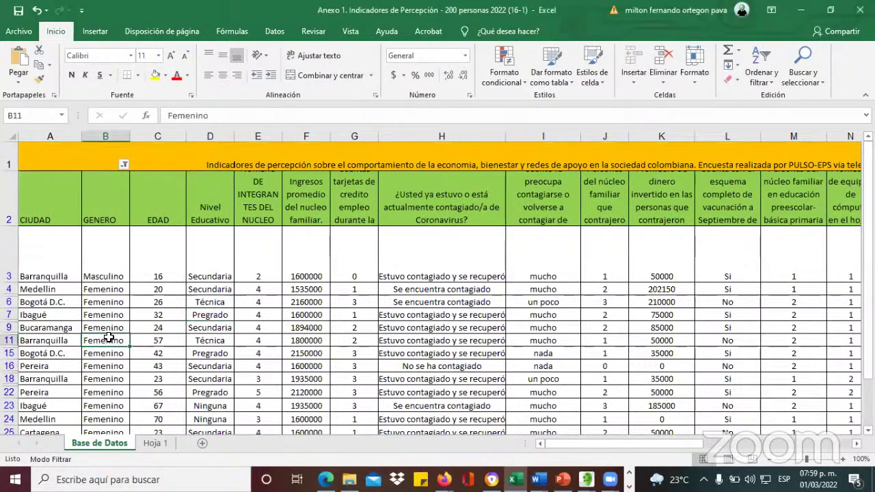
pyautogui.click(197, 393)
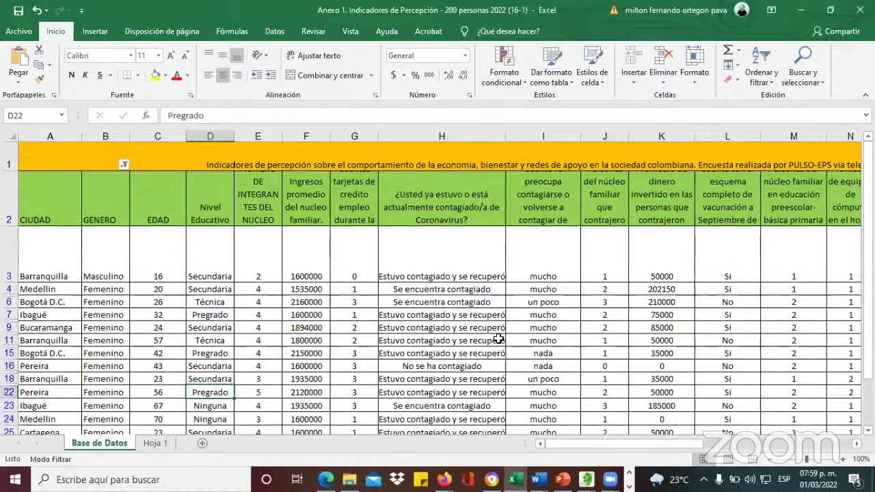
# Step: Examine further qualitative candidates: contagion concern in column I, complete vaccination scheme in column L and modality in column O
pyautogui.click(548, 276)
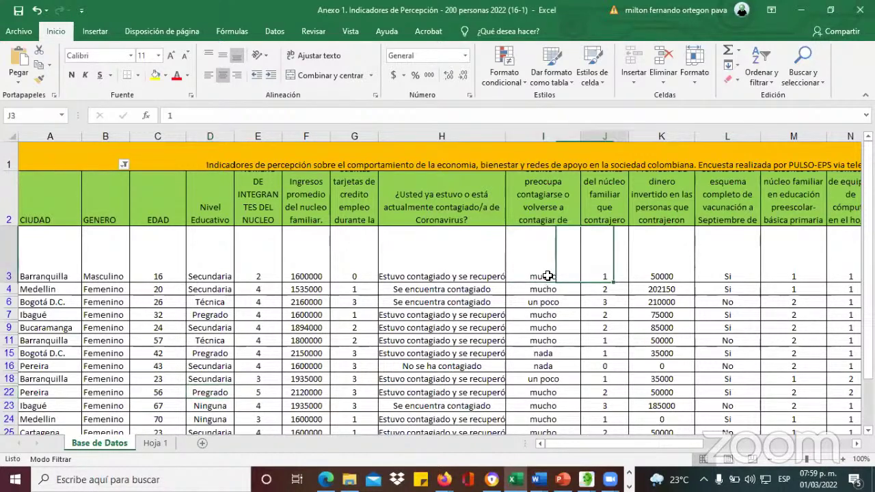
pyautogui.press('Right')
pyautogui.press('Right')
pyautogui.press('Up')
pyautogui.press('Up')
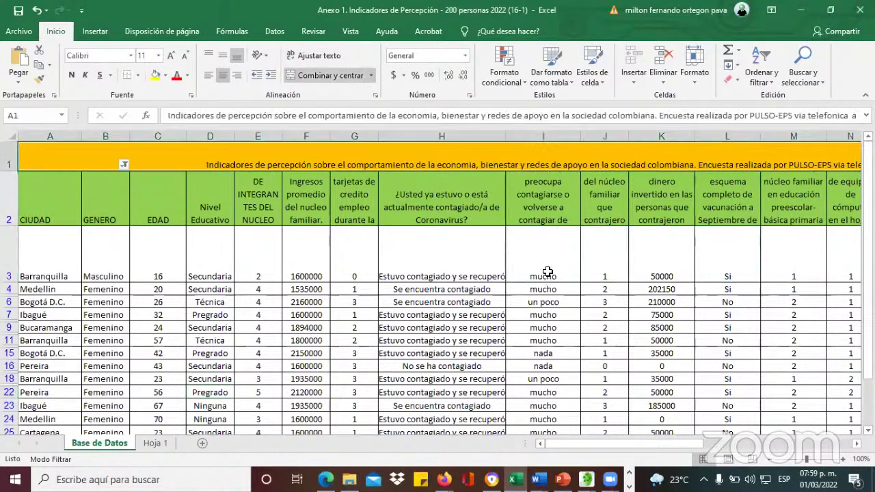
pyautogui.press('Down')
pyautogui.press('Down')
pyautogui.press('Down')
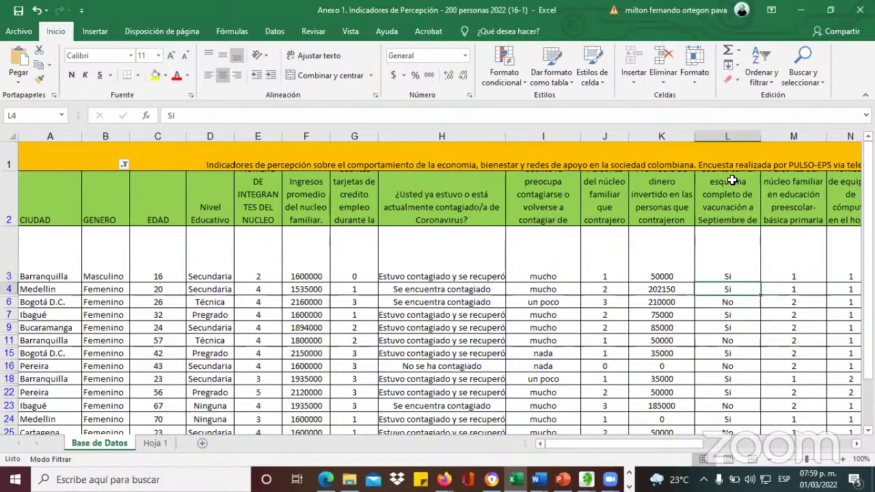
pyautogui.click(725, 219)
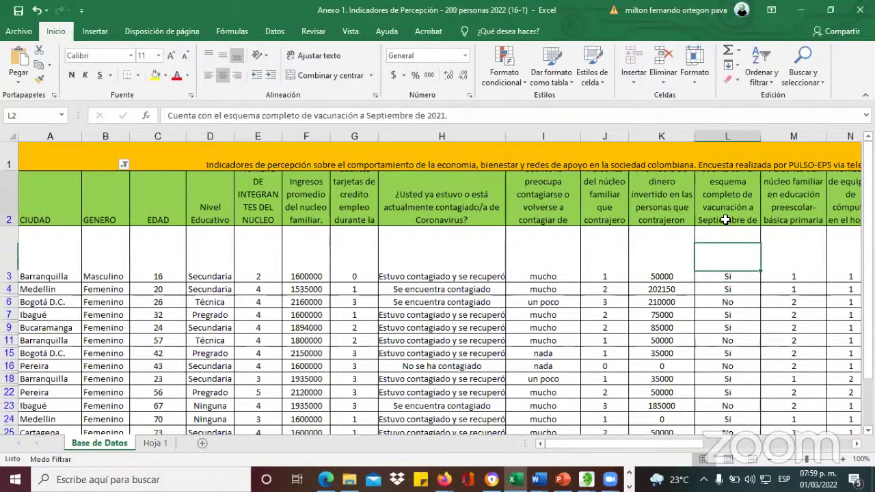
pyautogui.click(723, 268)
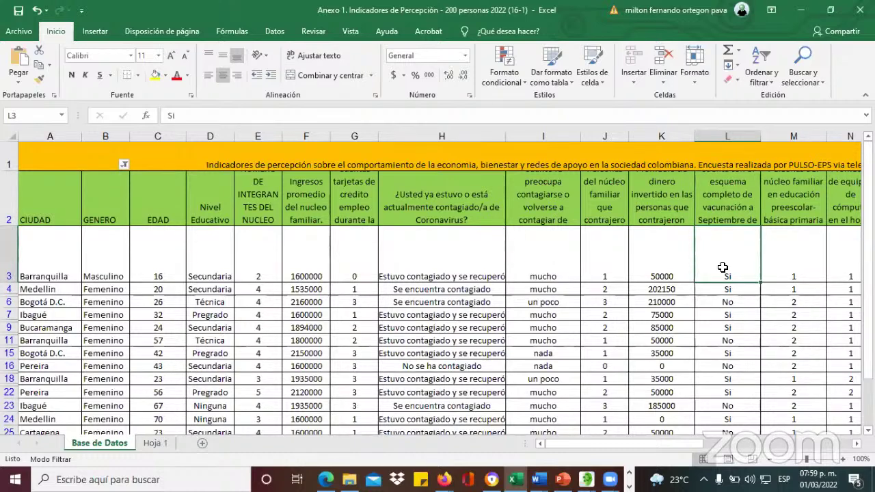
pyautogui.press('Right')
pyautogui.press('Right')
pyautogui.press('Right')
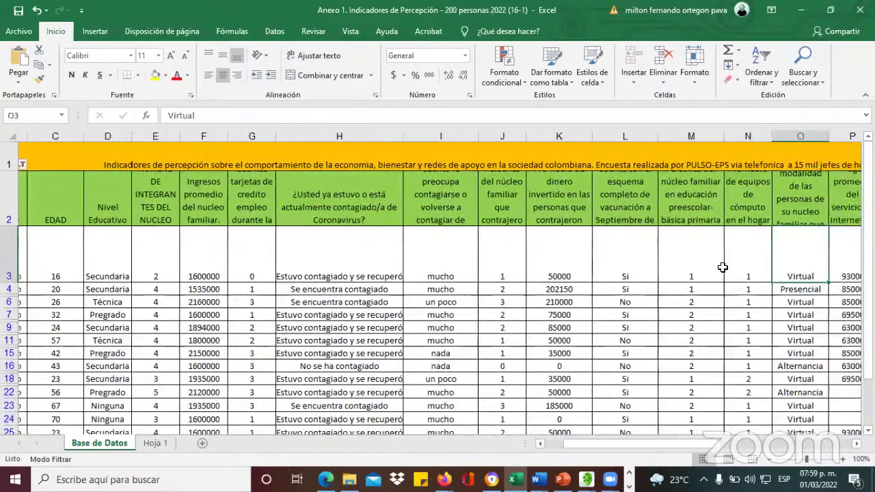
# Step: Increase the height of header row 2 in Base de Datos so more of the wrapped variable names fits
pyautogui.click(612, 257)
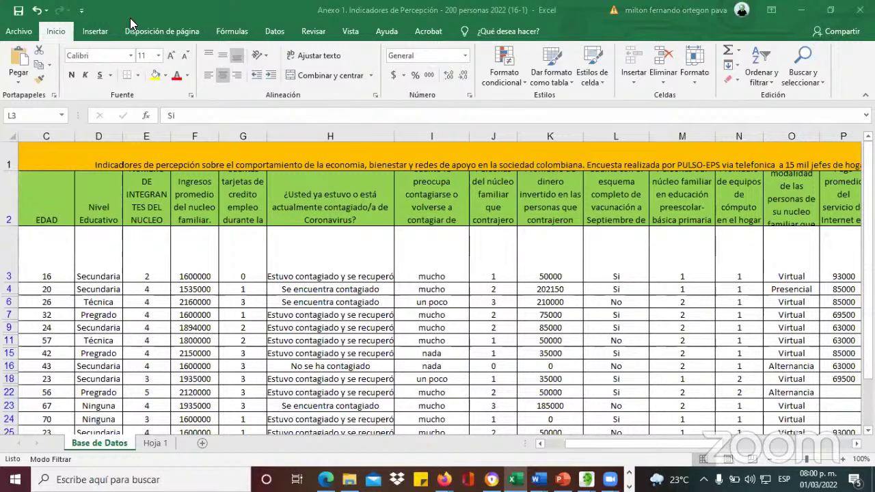
pyautogui.click(486, 202)
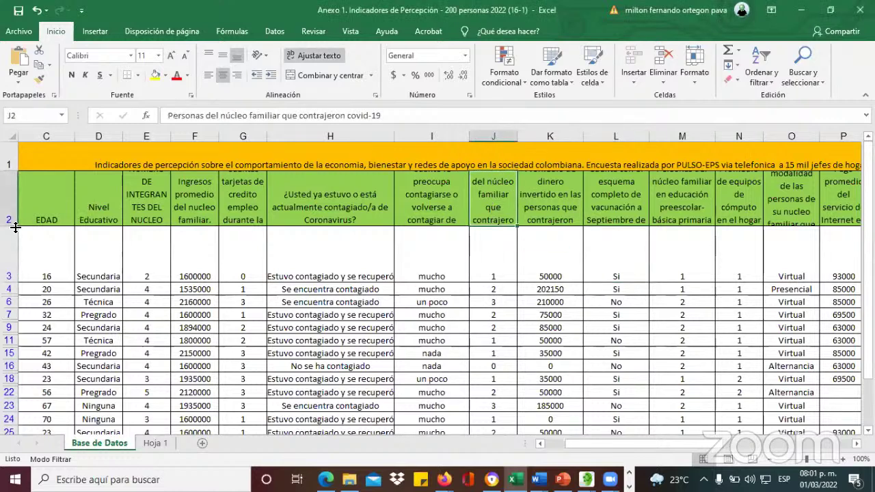
pyautogui.moveTo(9, 227); pyautogui.dragTo(9, 236)
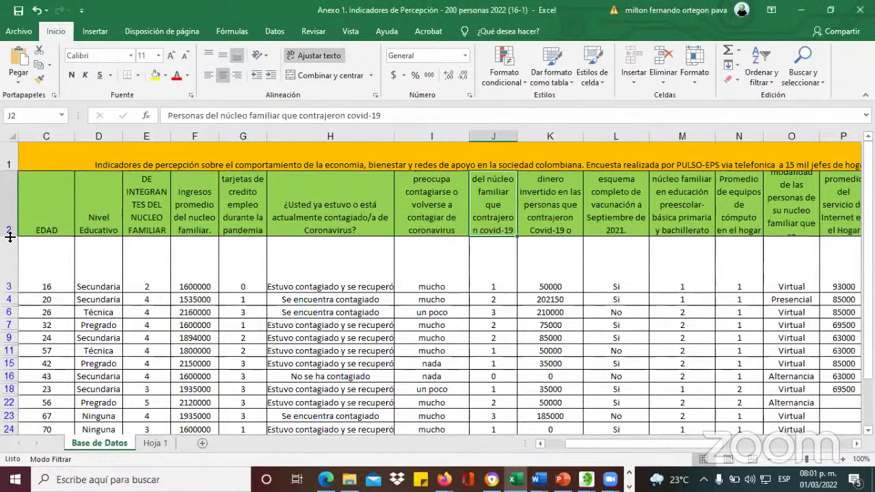
pyautogui.click(15, 220)
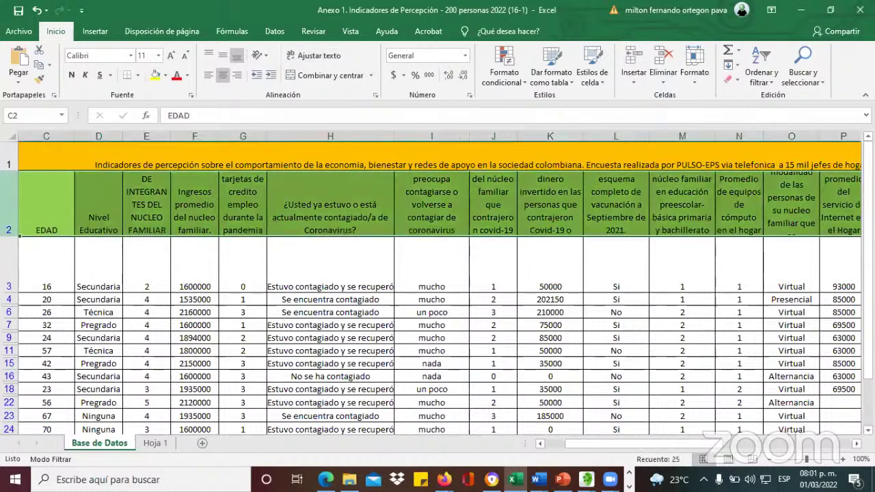
pyautogui.click(31, 214)
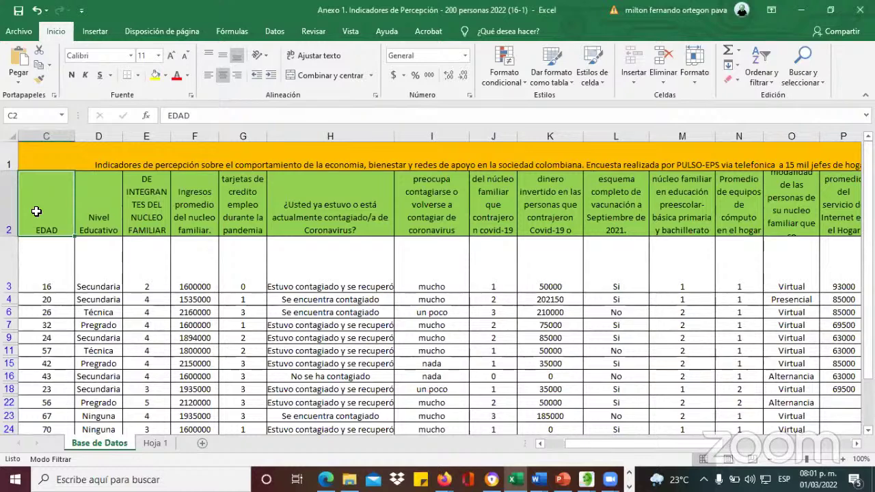
# Step: Switch to the Word activity guide and go back to the start of Actividad 4 on characterizing qualitative variables
pyautogui.click(536, 479)
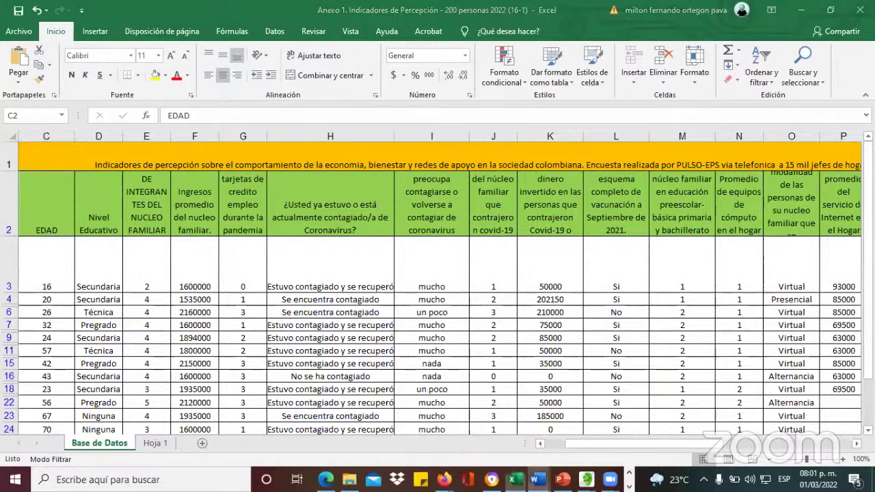
pyautogui.click(493, 445)
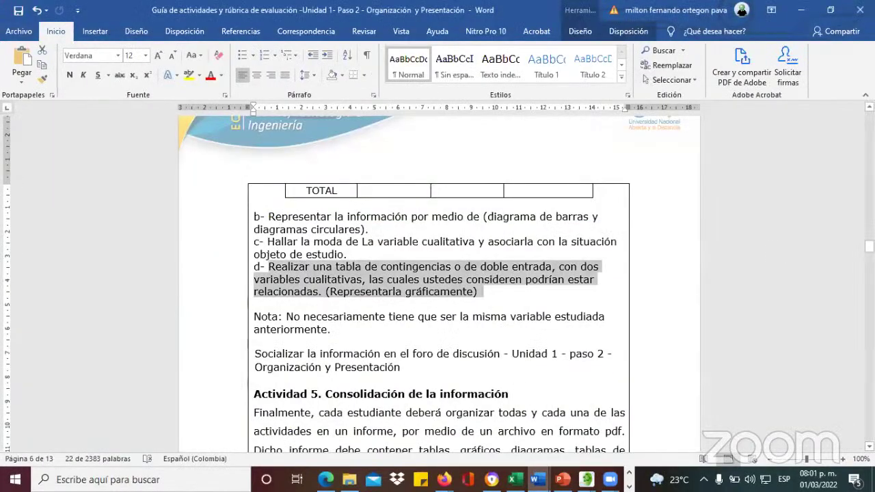
pyautogui.moveTo(868, 245); pyautogui.dragTo(868, 213)
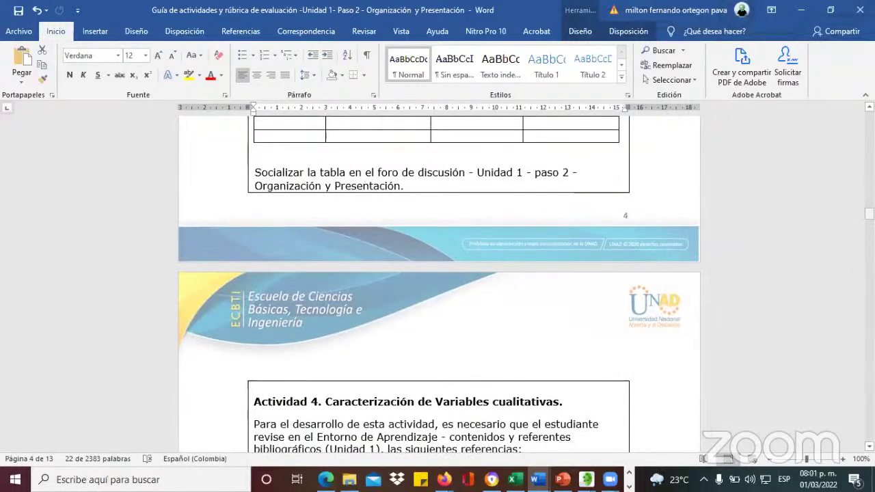
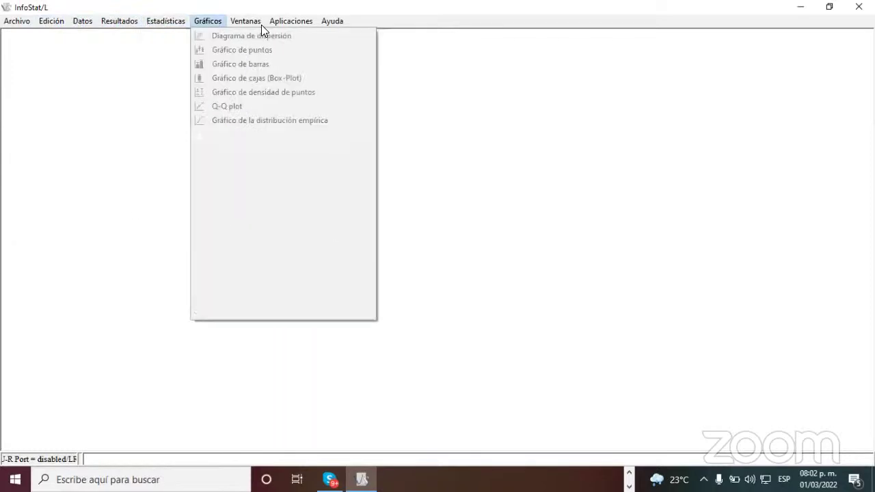
# Step: Switch to the Excel database and copy the filtered data from the EDAD column through column Y, including the row 2 headers
pyautogui.moveTo(262, 25)
pyautogui.click(342, 119)
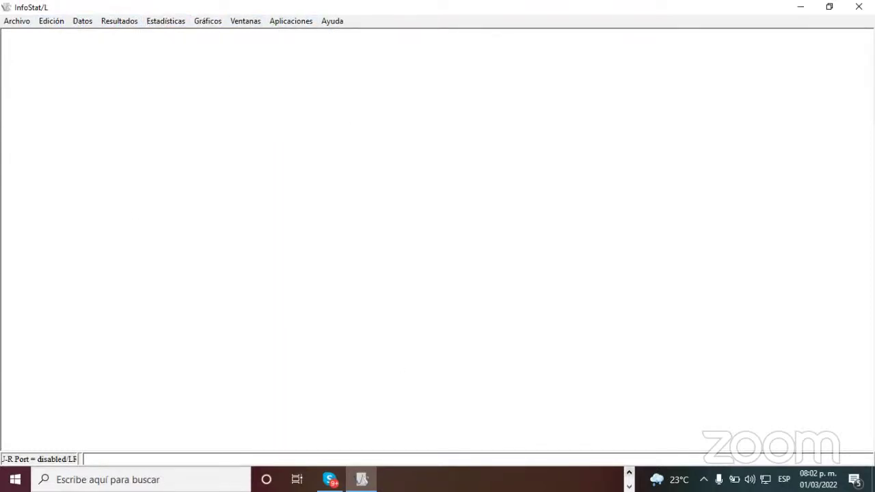
pyautogui.click(514, 479)
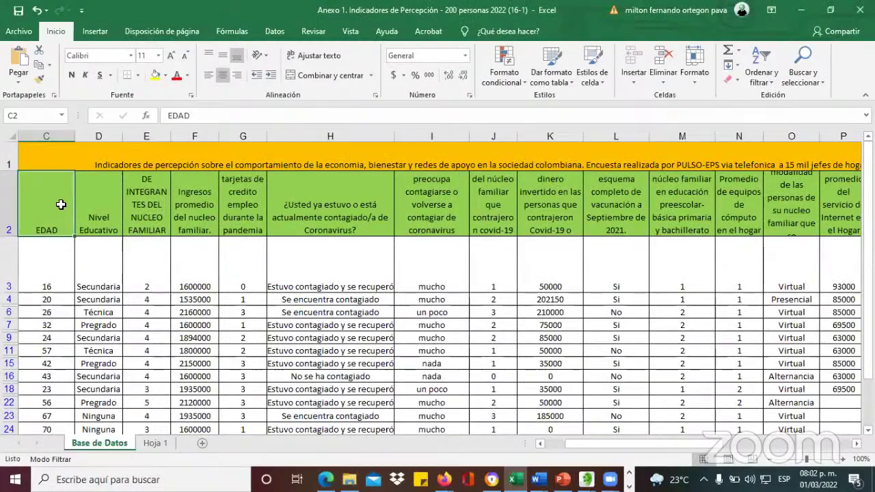
pyautogui.moveTo(60, 204); pyautogui.dragTo(738, 236)
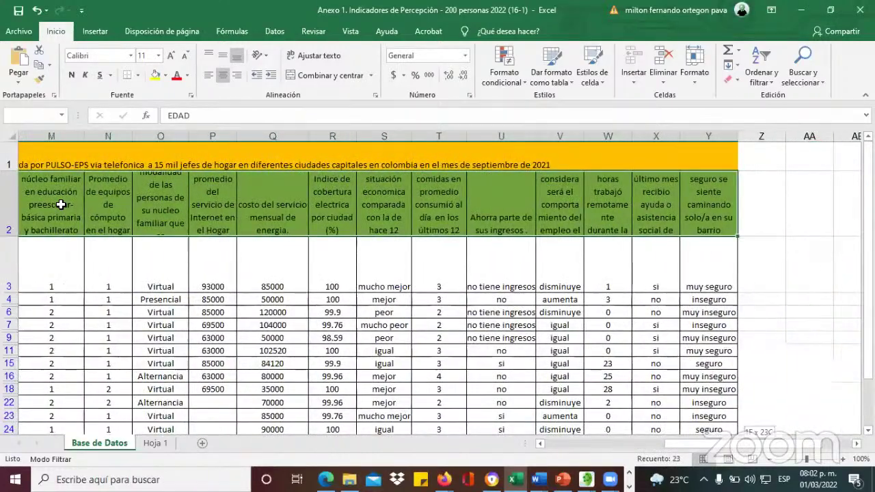
pyautogui.hotkey('ctrl', 'shift', 'Down')
pyautogui.hotkey('ctrl', 'c')
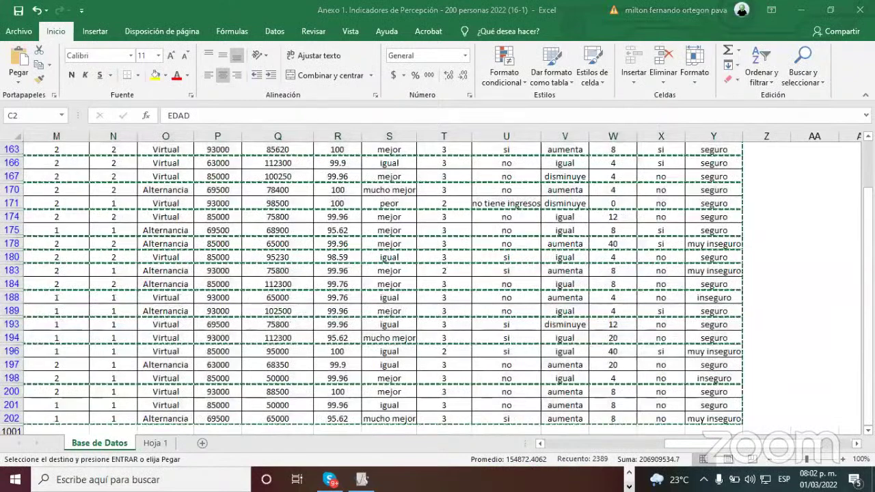
# Step: Switch to InfoStat, create a new table and paste the copied data including the column names
pyautogui.hotkey('alt', 'Tab')
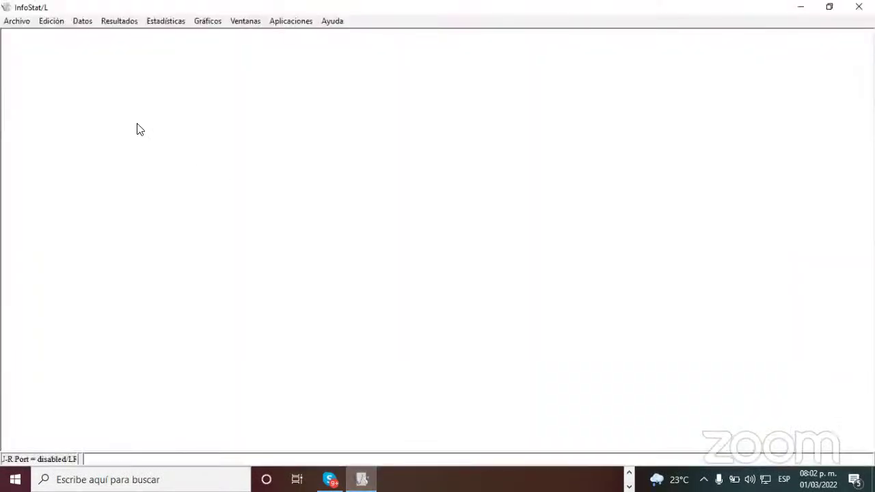
pyautogui.click(19, 23)
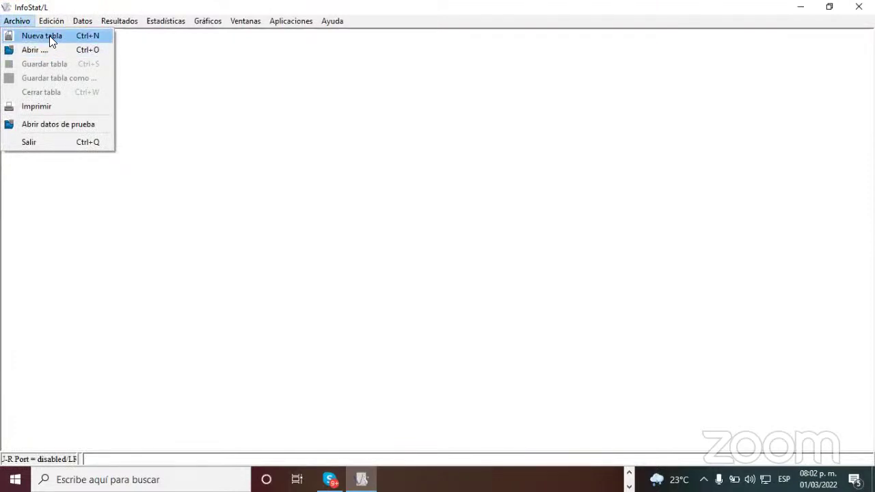
pyautogui.click(49, 36)
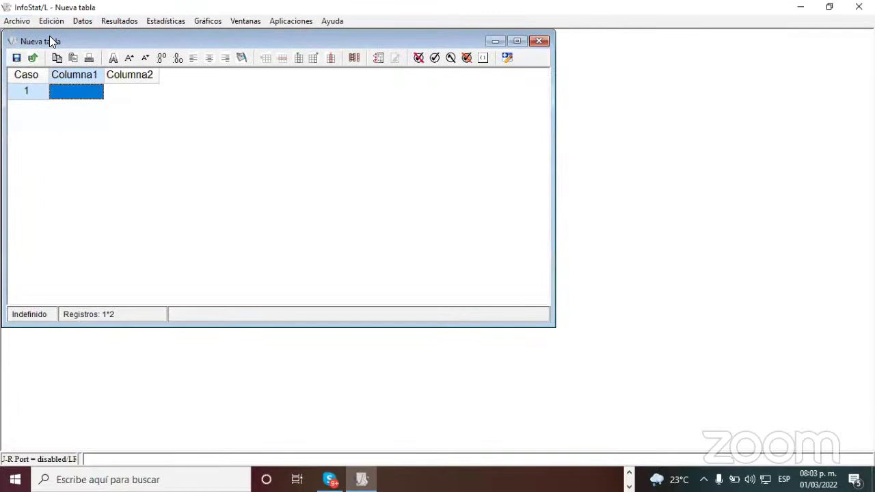
pyautogui.rightClick(75, 95)
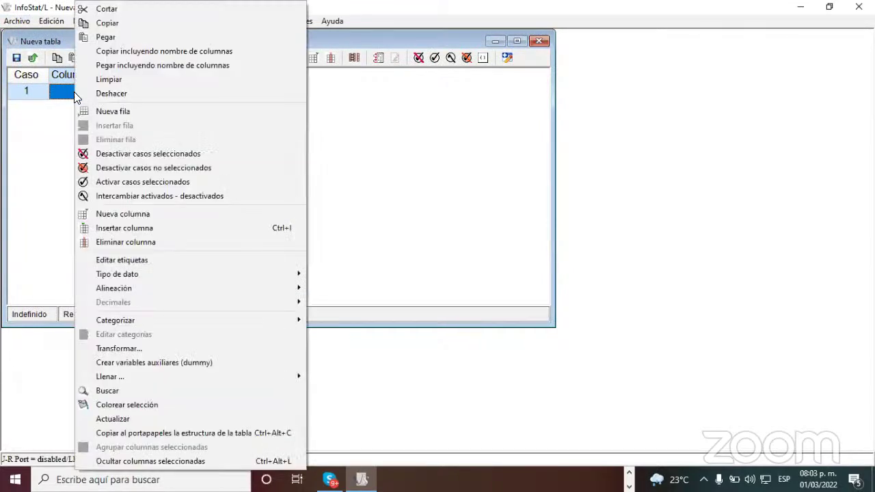
pyautogui.click(104, 67)
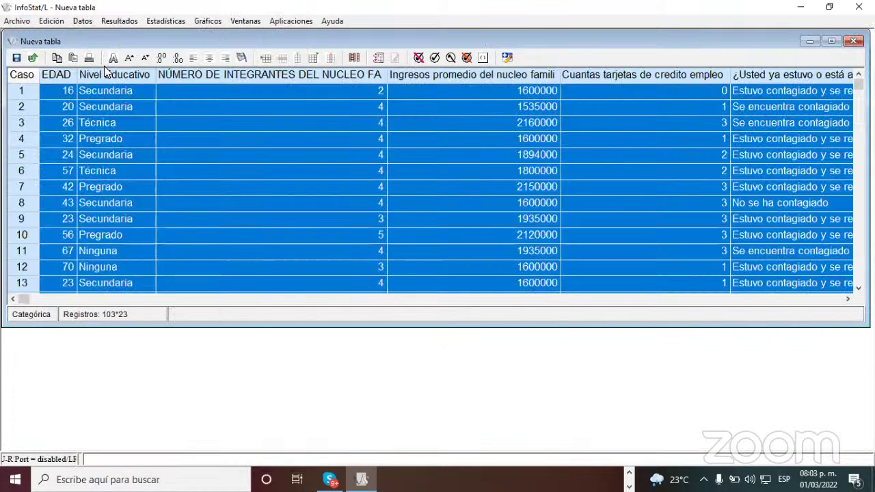
pyautogui.click(202, 191)
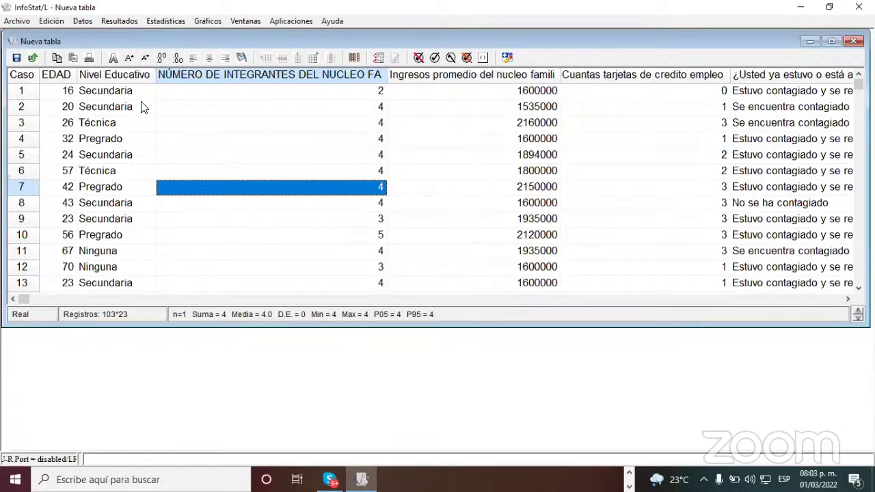
# Step: Look over the statistics commands, then examine the pasted variables from EDAD across to the complete vaccination scheme column
pyautogui.click(162, 20)
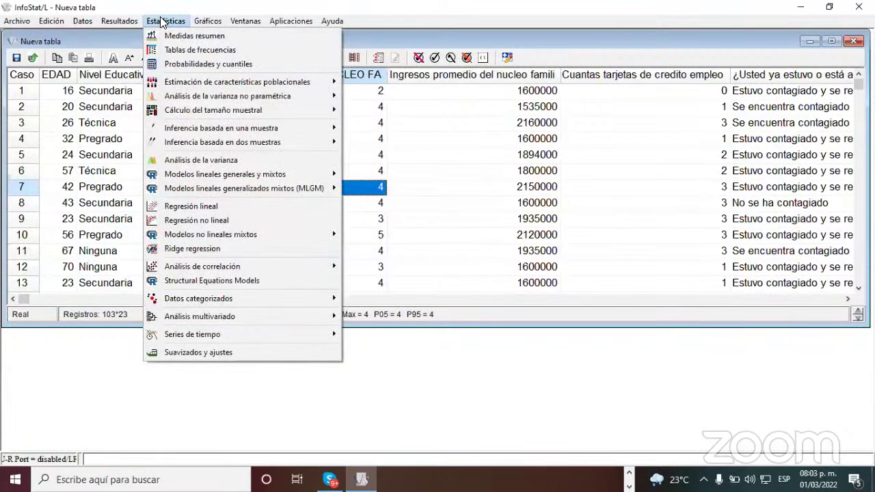
pyautogui.click(445, 366)
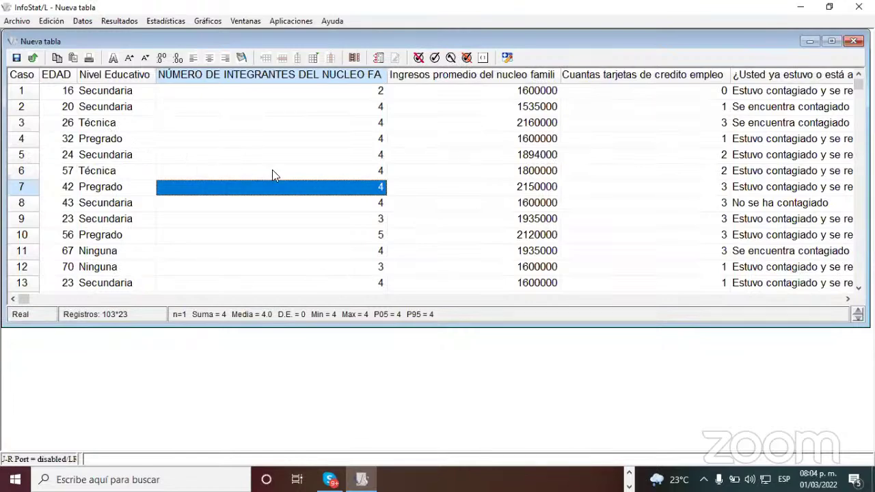
pyautogui.press('Up')
pyautogui.press('Up')
pyautogui.press('Up')
pyautogui.press('Up')
pyautogui.press('Up')
pyautogui.press('Up')
pyautogui.press('Left')
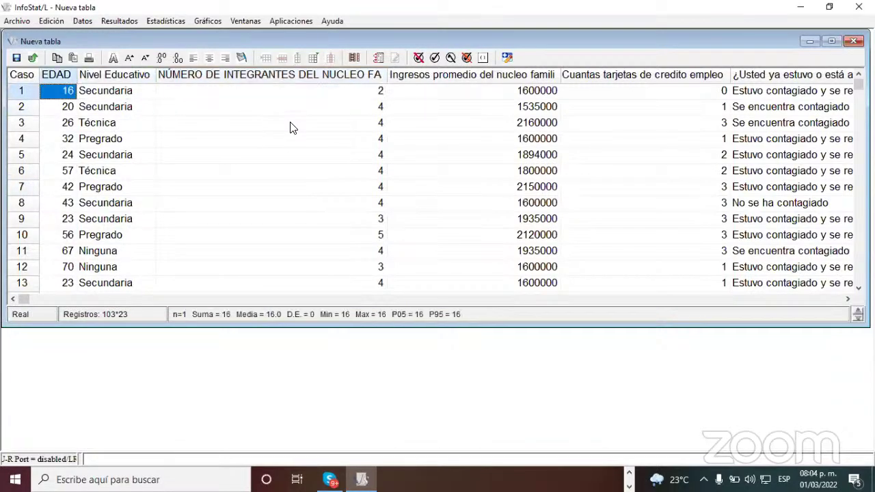
pyautogui.press('Right')
pyautogui.press('Right')
pyautogui.press('Right')
pyautogui.press('Right')
pyautogui.press('Right')
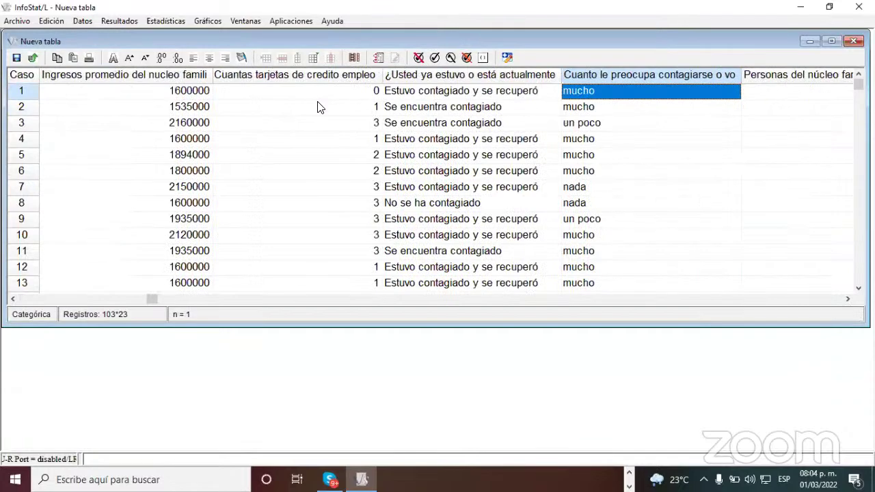
pyautogui.press('Right')
pyautogui.press('Left')
pyautogui.press('Left')
pyautogui.press('Left')
pyautogui.press('Left')
pyautogui.press('Left')
pyautogui.press('Left')
pyautogui.press('Left')
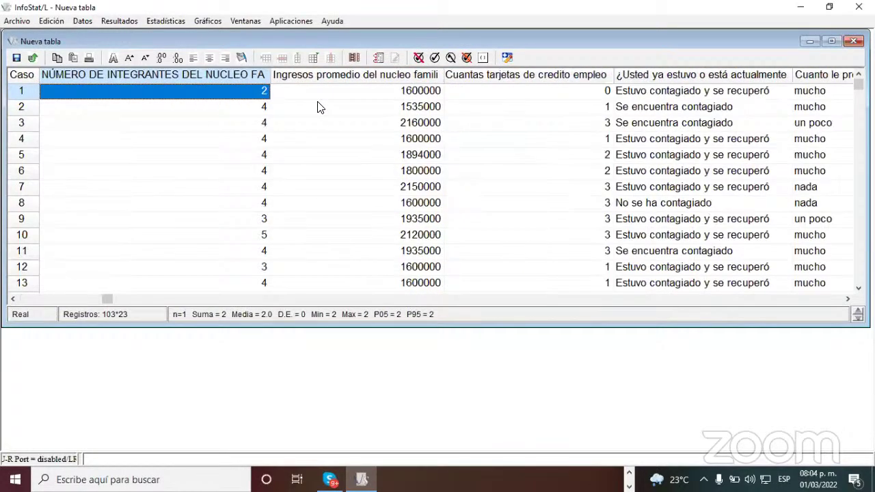
pyautogui.press('Right')
pyautogui.press('Right')
pyautogui.press('Right')
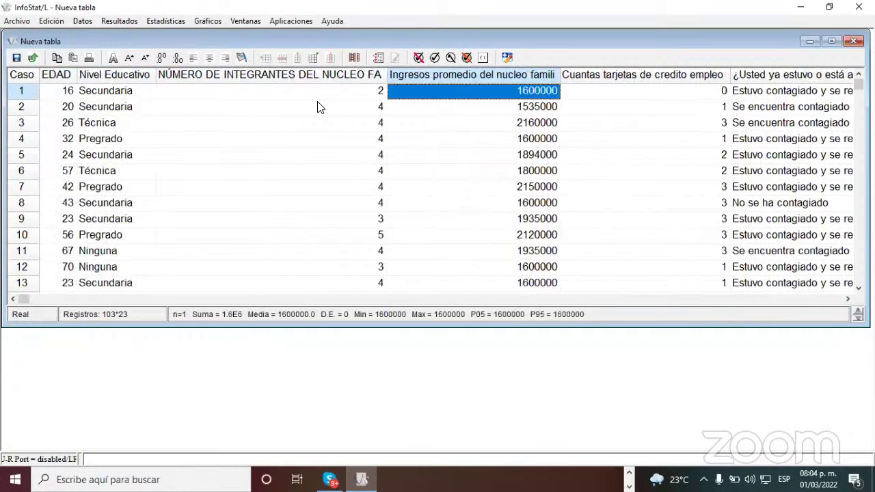
pyautogui.press('Right')
pyautogui.press('Right')
pyautogui.press('Right')
pyautogui.press('Right')
pyautogui.press('Right')
pyautogui.press('Right')
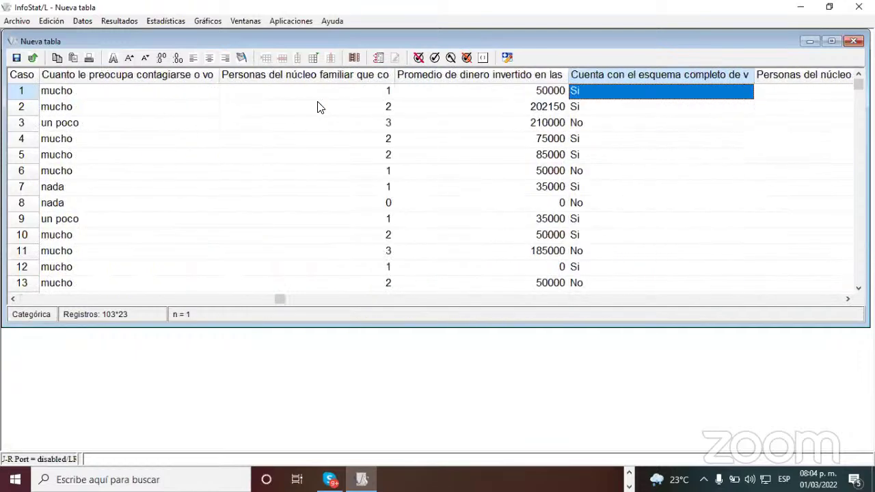
# Step: Set the data type of the complete vaccination scheme column to Categoría
pyautogui.rightClick(612, 74)
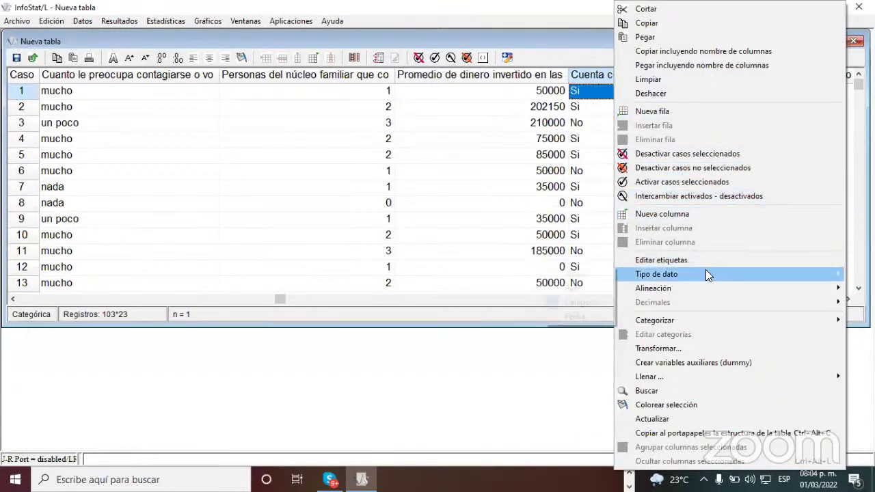
pyautogui.moveTo(707, 273)
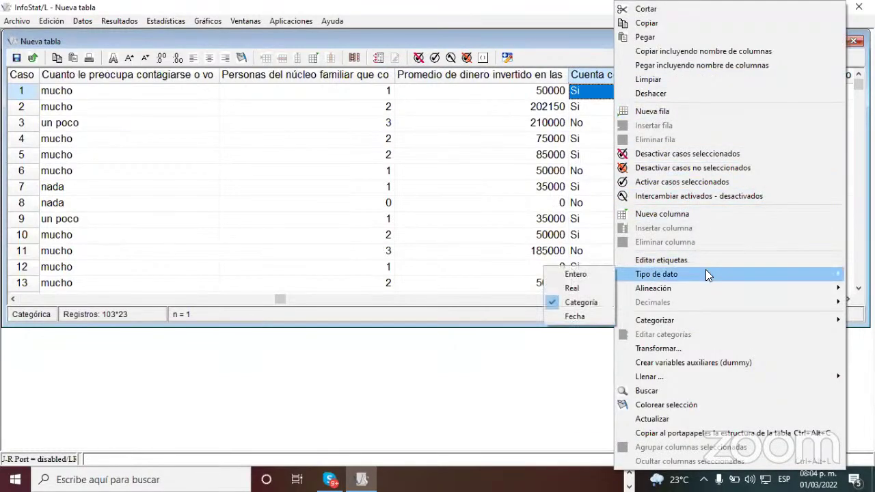
pyautogui.click(583, 302)
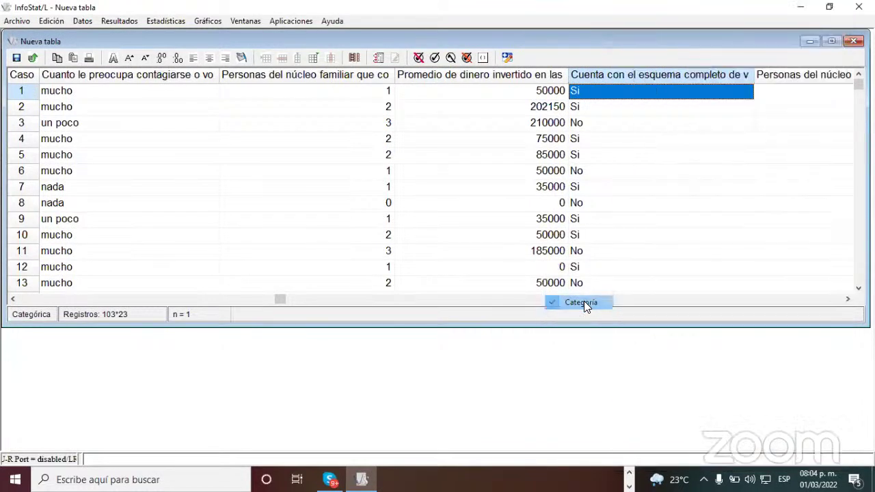
pyautogui.click(668, 208)
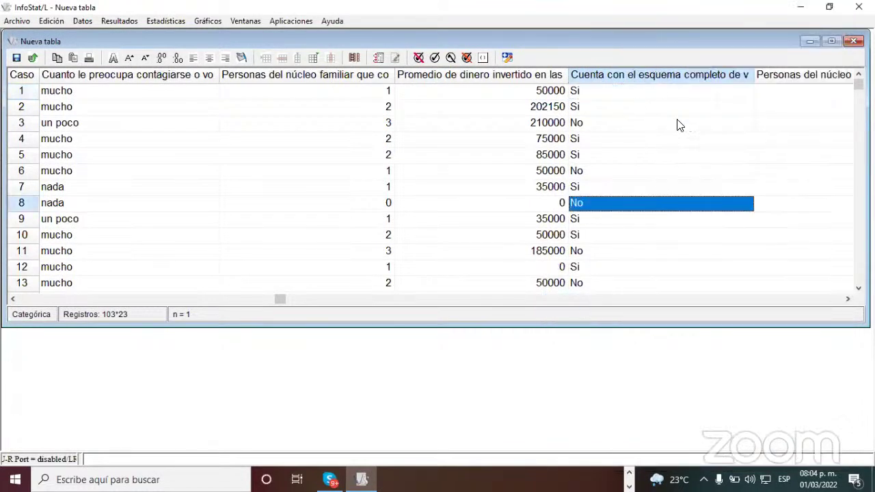
# Step: Generate a frequency table for the complete vaccination scheme variable, with the number of classes calculated automatically
pyautogui.click(166, 22)
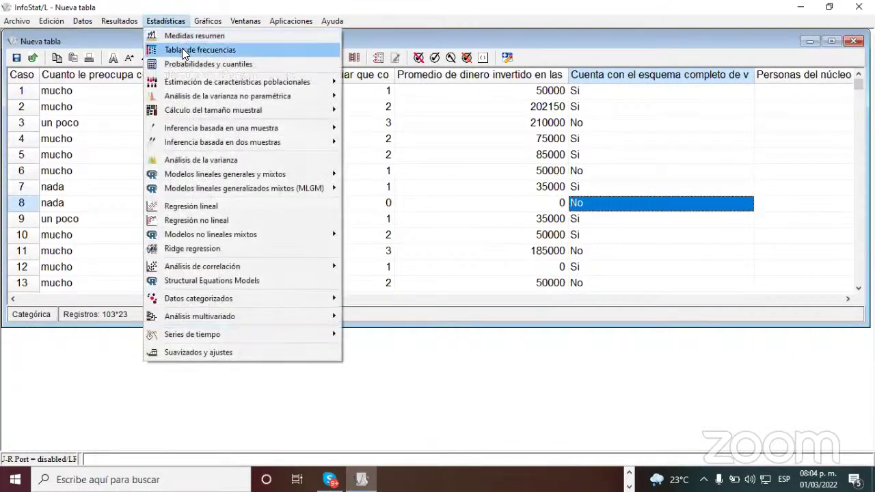
pyautogui.click(182, 50)
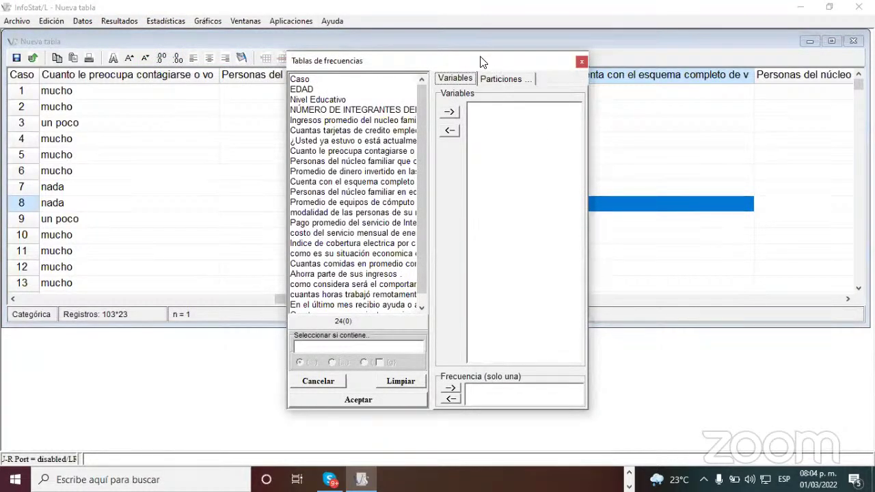
pyautogui.moveTo(481, 62); pyautogui.dragTo(303, 74)
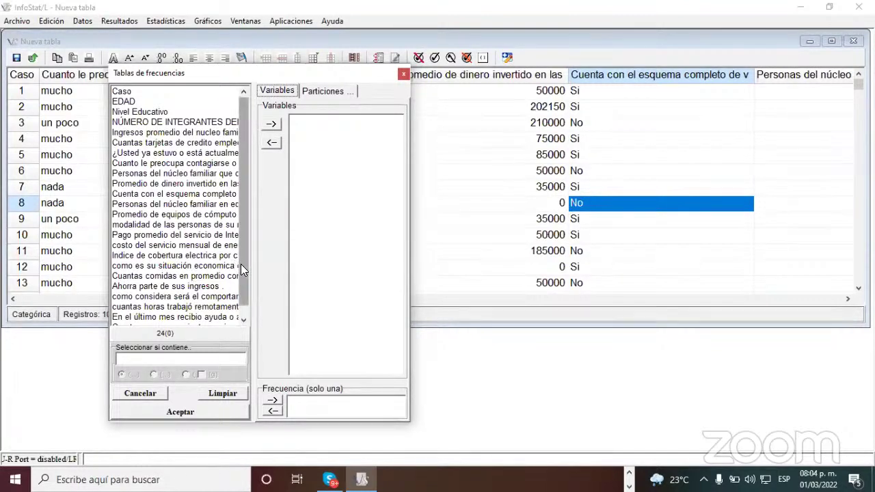
pyautogui.moveTo(241, 264); pyautogui.dragTo(244, 185)
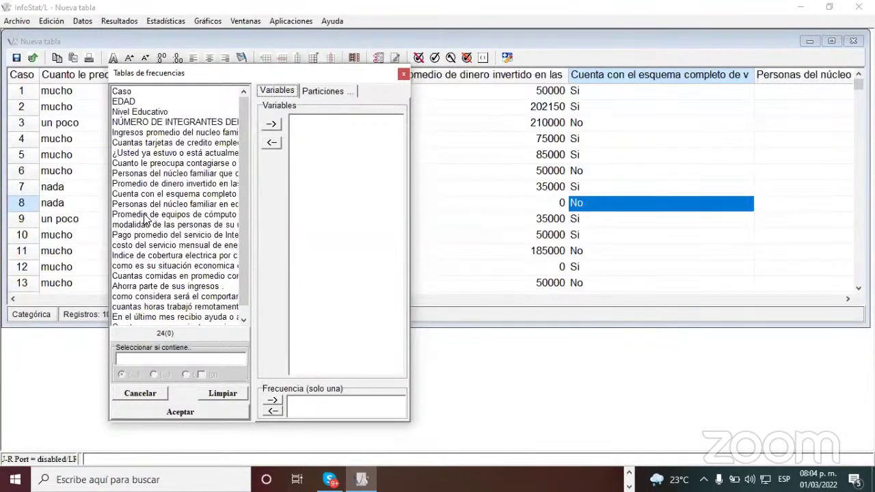
pyautogui.click(134, 196)
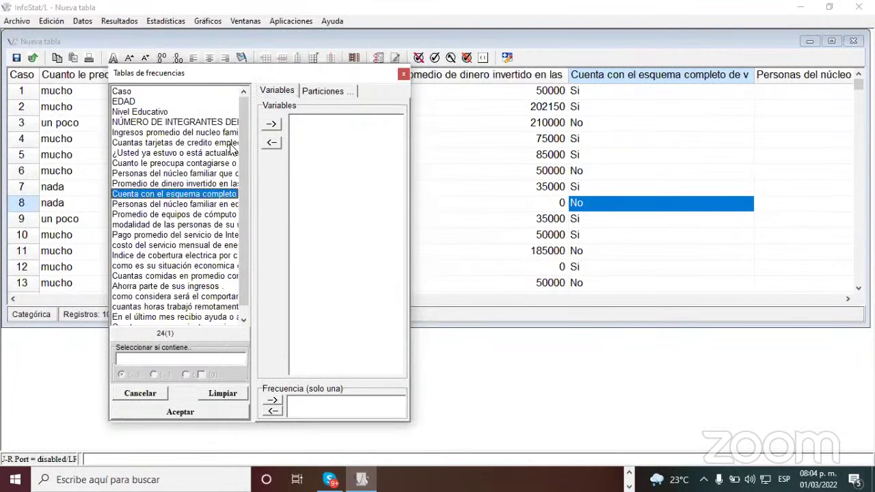
pyautogui.click(271, 125)
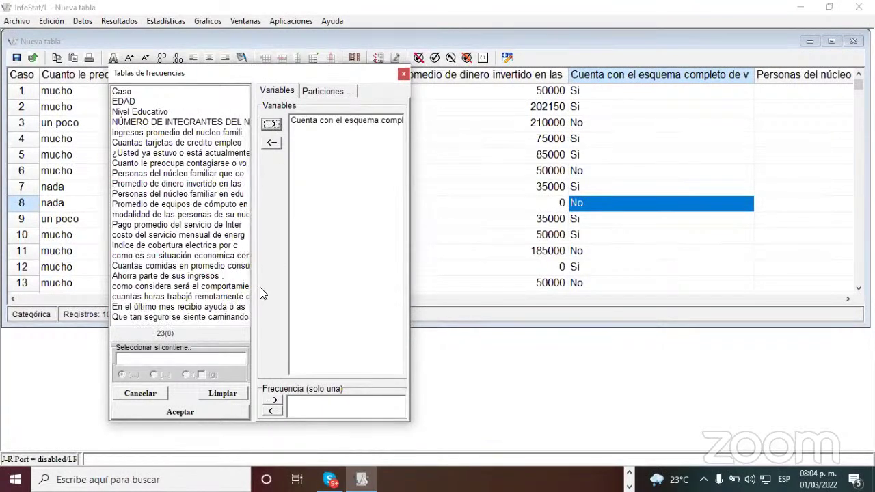
pyautogui.click(94, 399)
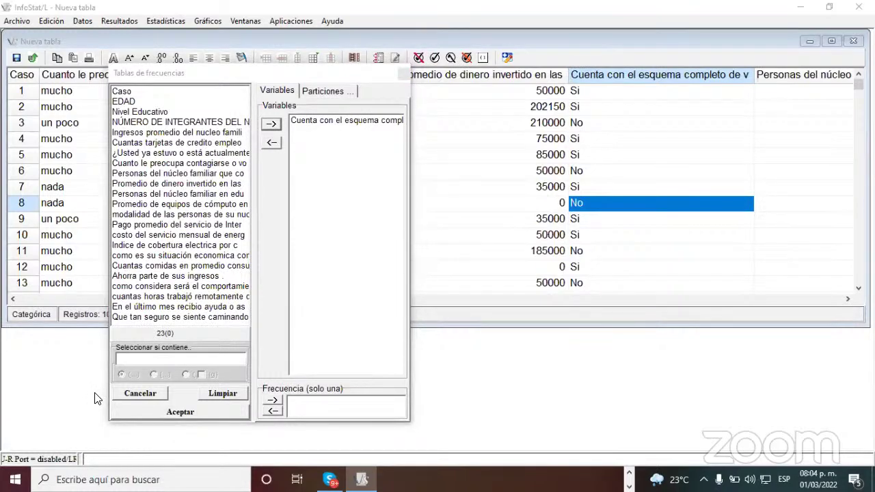
pyautogui.press('Return')
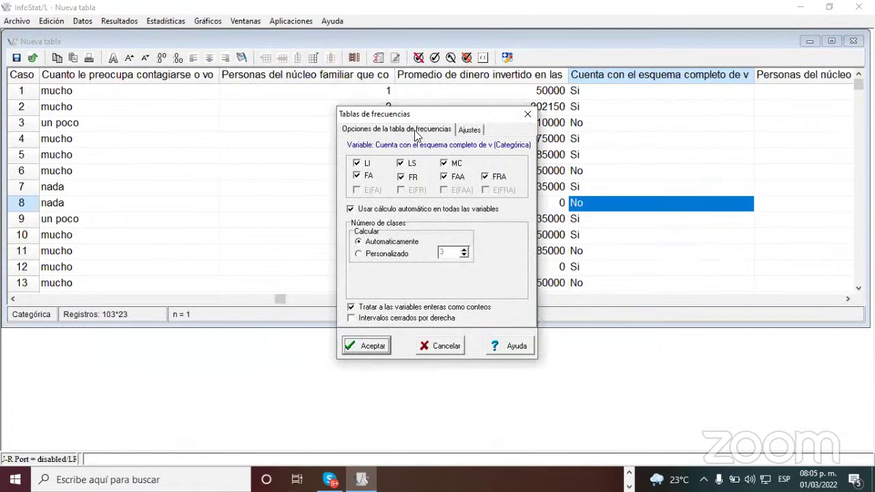
pyautogui.click(358, 164)
pyautogui.click(371, 350)
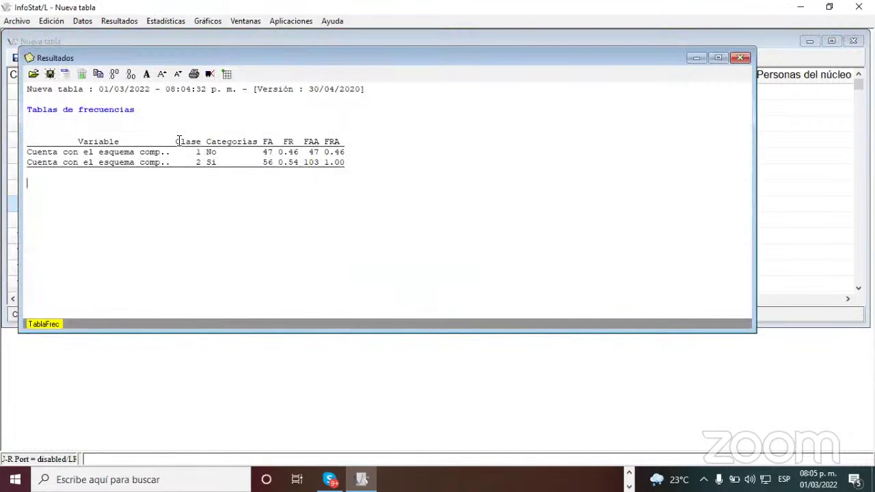
# Step: Examine the categories and their absolute, relative and cumulative frequencies in the frequency table, then put the results window away
pyautogui.moveTo(175, 141); pyautogui.dragTo(349, 160)
pyautogui.click(347, 214)
pyautogui.moveTo(27, 152); pyautogui.dragTo(220, 165)
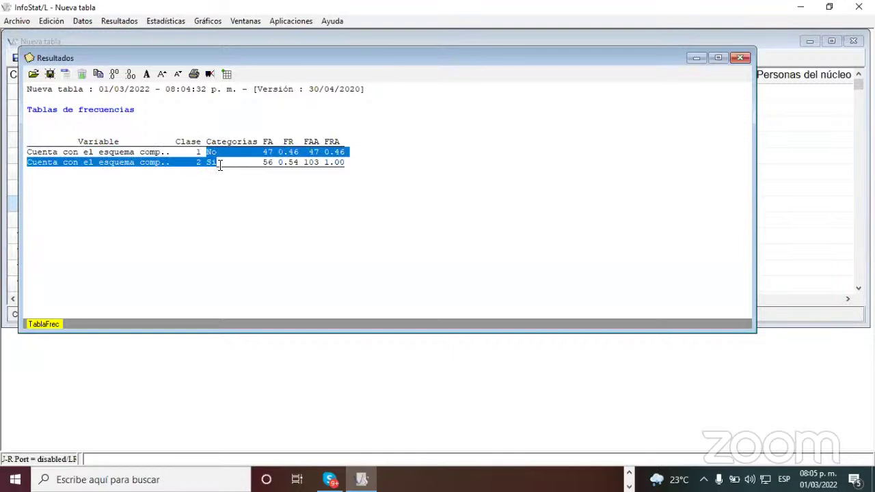
pyautogui.click(219, 166)
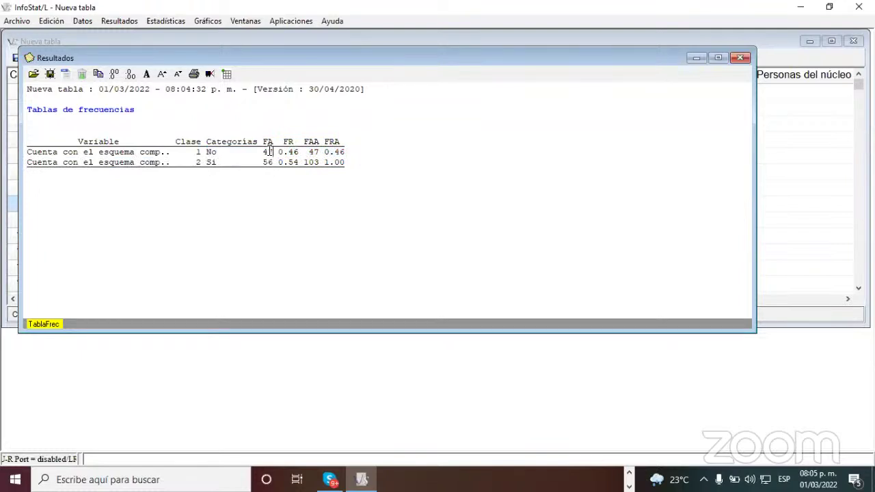
pyautogui.moveTo(273, 152); pyautogui.dragTo(263, 153)
pyautogui.moveTo(273, 162); pyautogui.dragTo(262, 163)
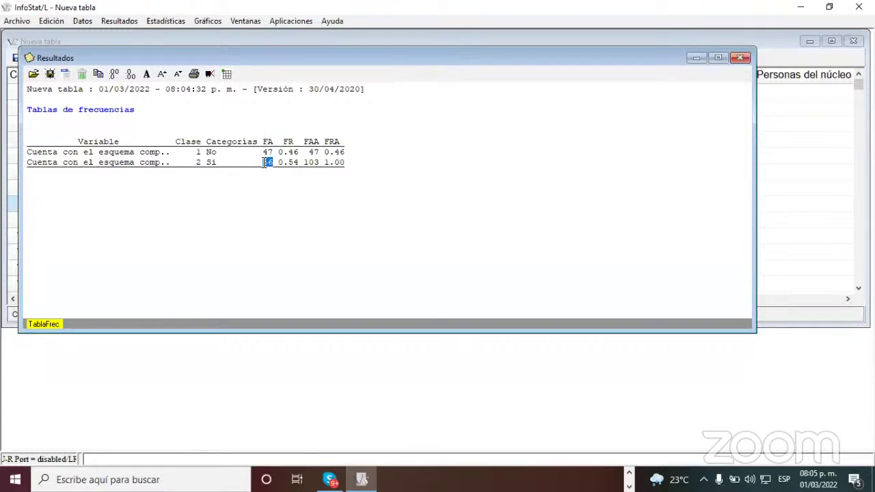
pyautogui.click(271, 197)
pyautogui.moveTo(279, 153); pyautogui.dragTo(349, 154)
pyautogui.click(324, 151)
pyautogui.click(332, 205)
pyautogui.click(739, 59)
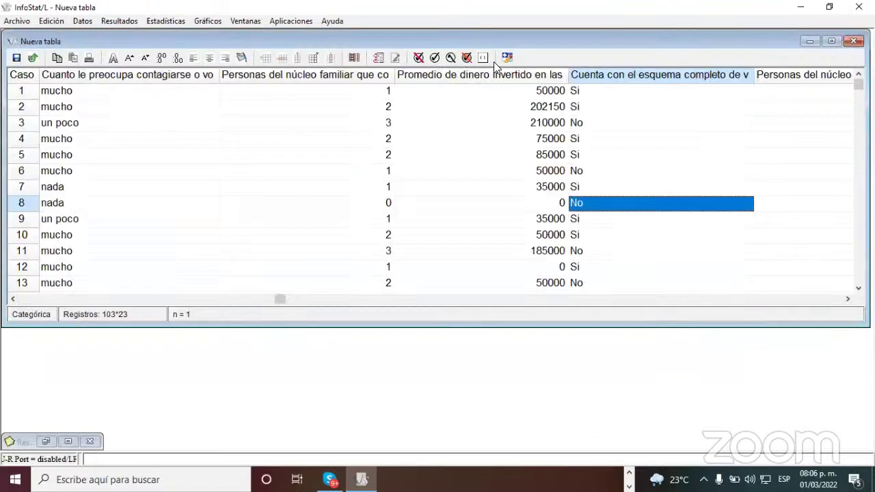
# Step: Create a pie chart of the complete vaccination scheme variable, with the categories in rows
pyautogui.click(207, 22)
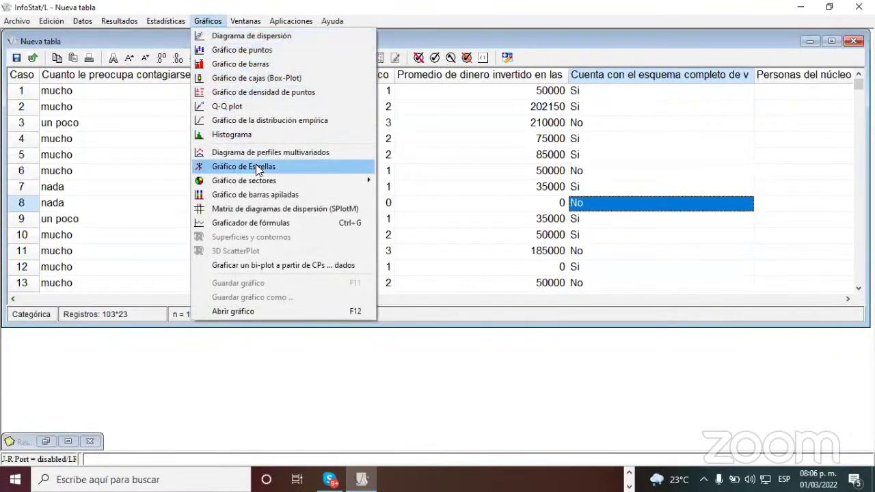
pyautogui.moveTo(260, 182)
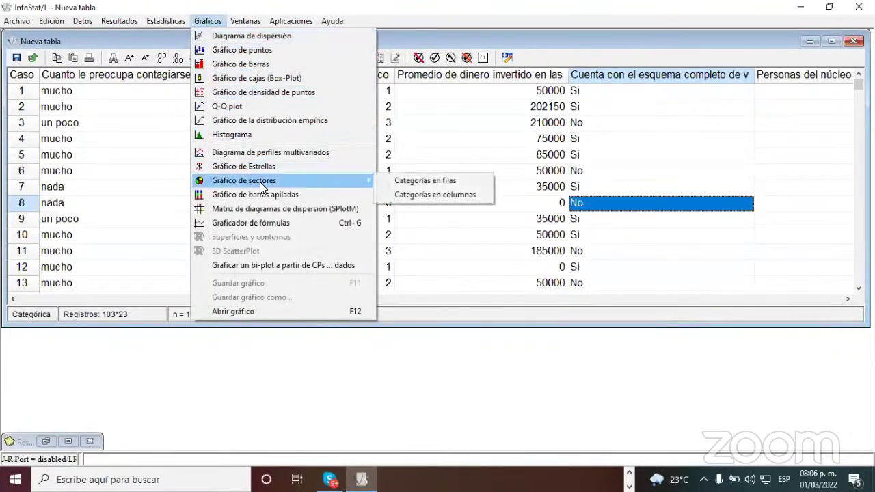
pyautogui.click(434, 182)
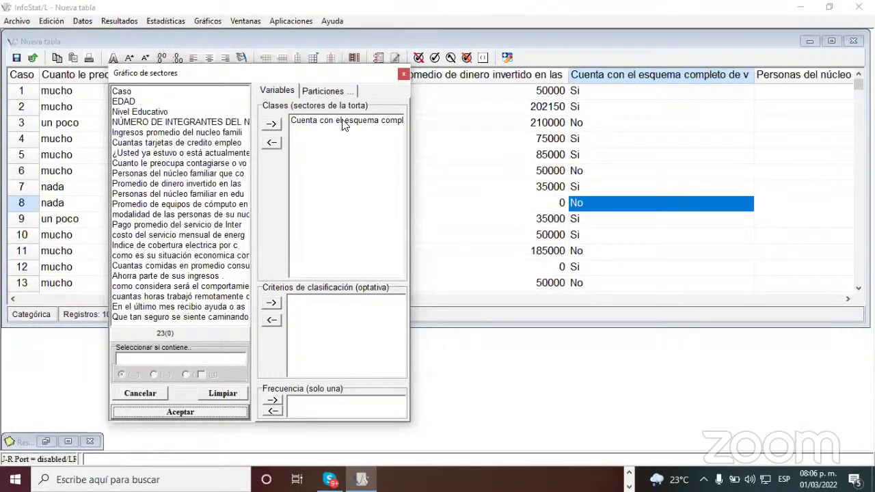
pyautogui.click(179, 412)
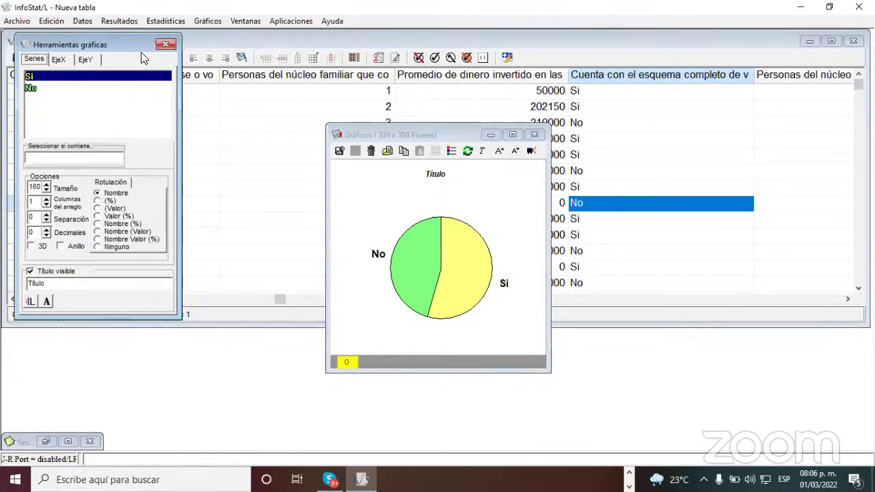
# Step: Label the No and Si sectors of the pie chart with name, value and percentage, then put the chart away
pyautogui.moveTo(121, 46); pyautogui.dragTo(253, 104)
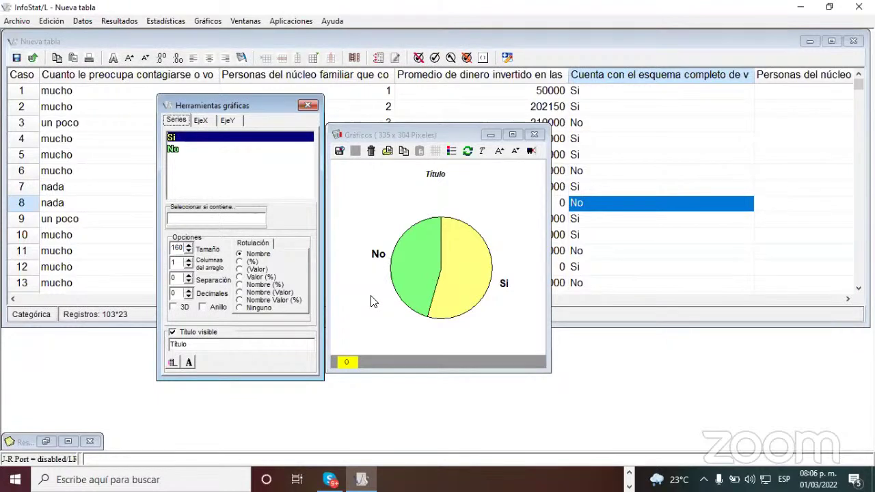
pyautogui.click(380, 257)
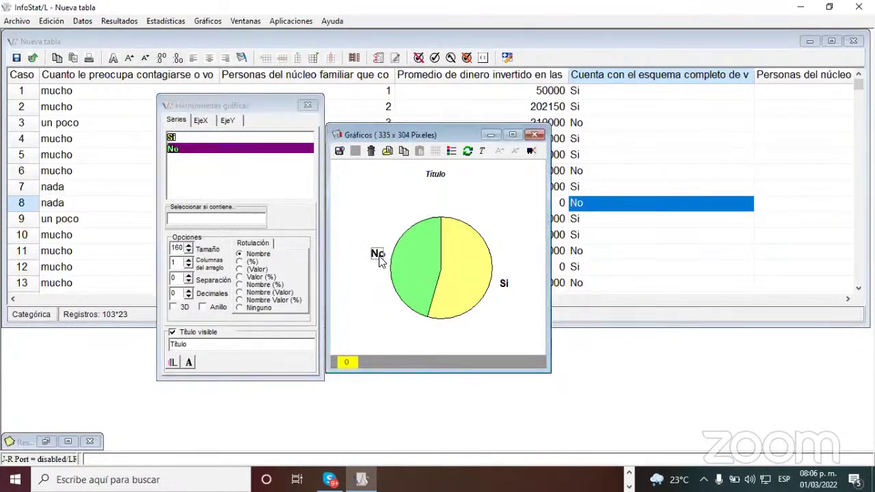
pyautogui.click(258, 301)
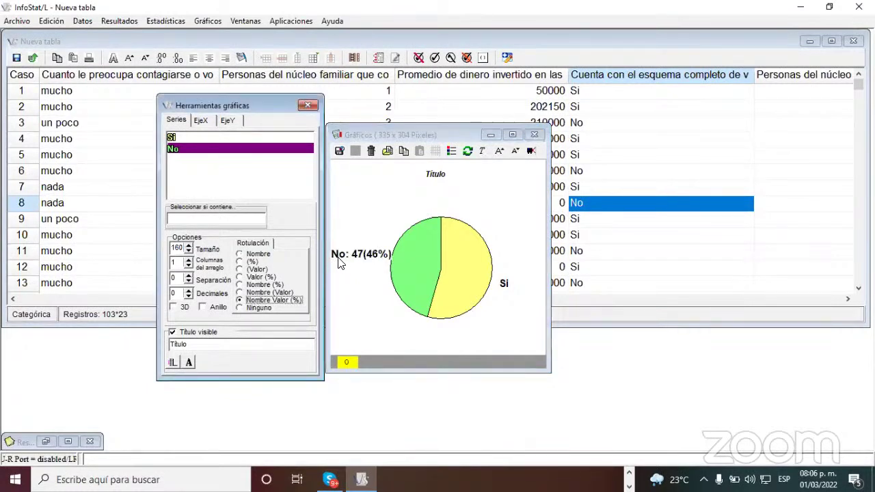
pyautogui.click(503, 284)
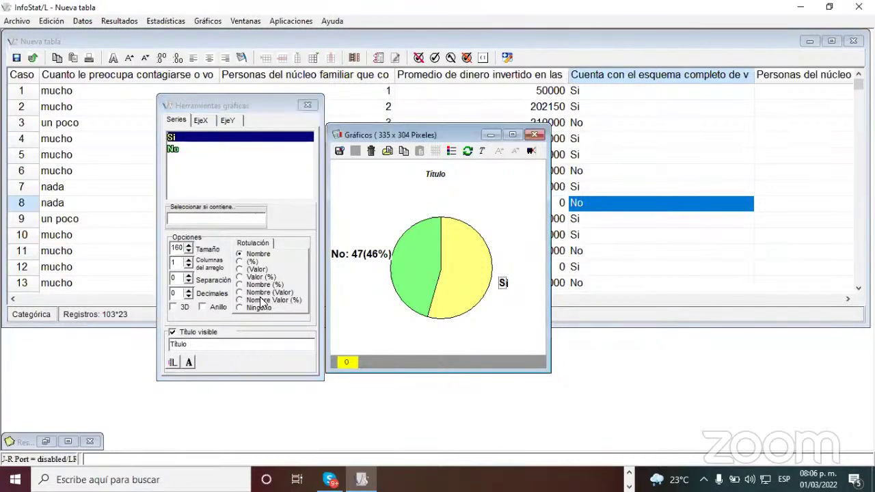
pyautogui.click(243, 302)
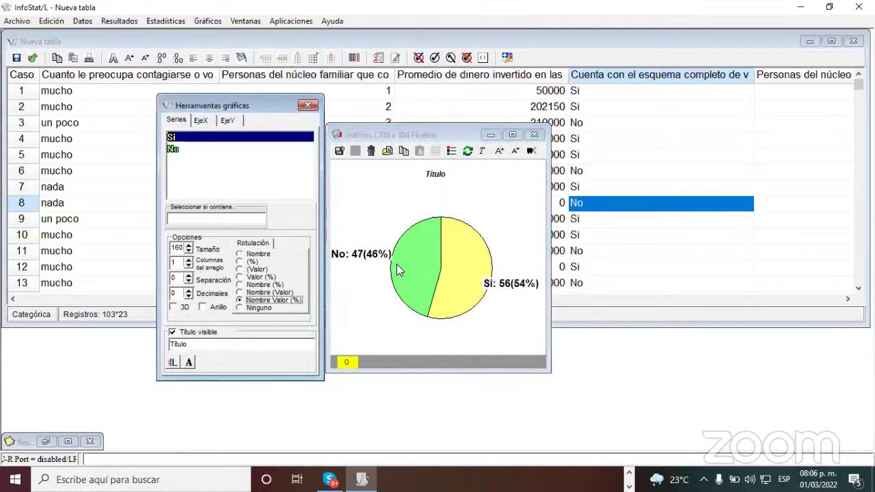
pyautogui.click(430, 176)
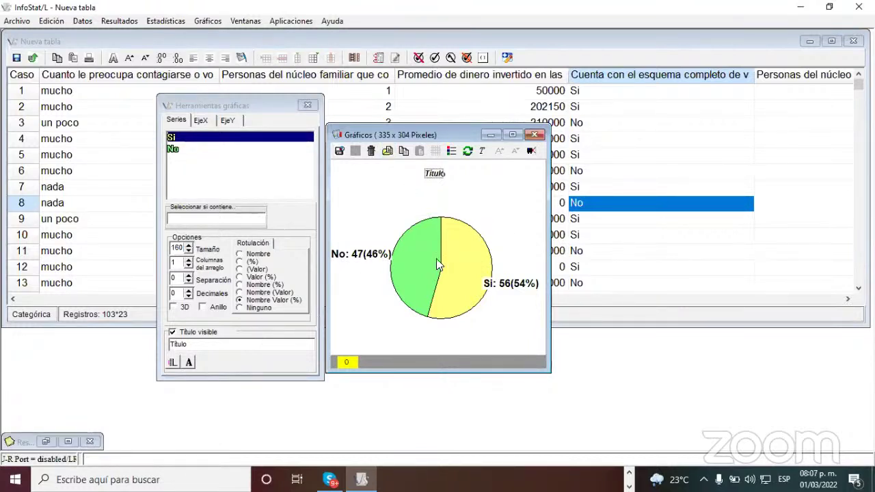
pyautogui.click(533, 139)
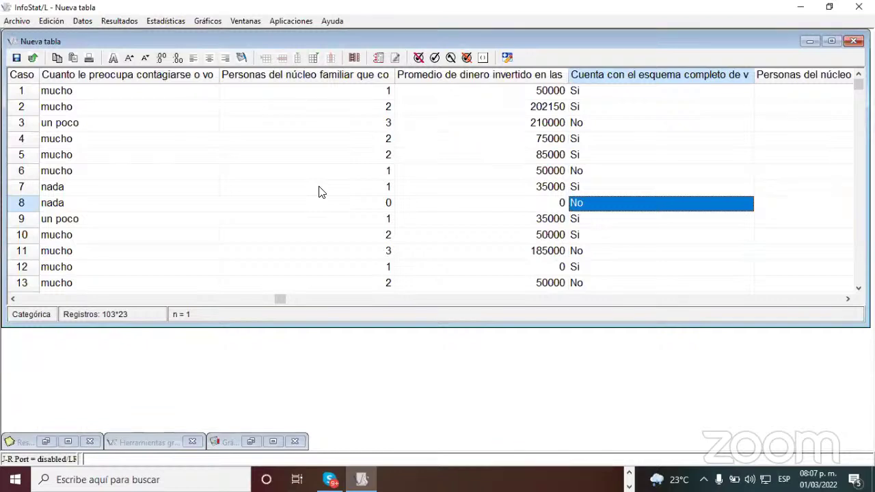
pyautogui.click(174, 21)
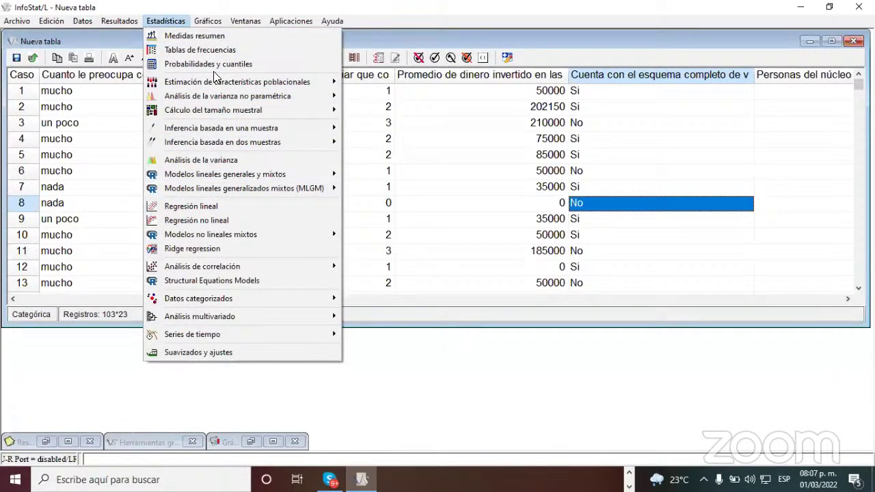
pyautogui.moveTo(277, 134)
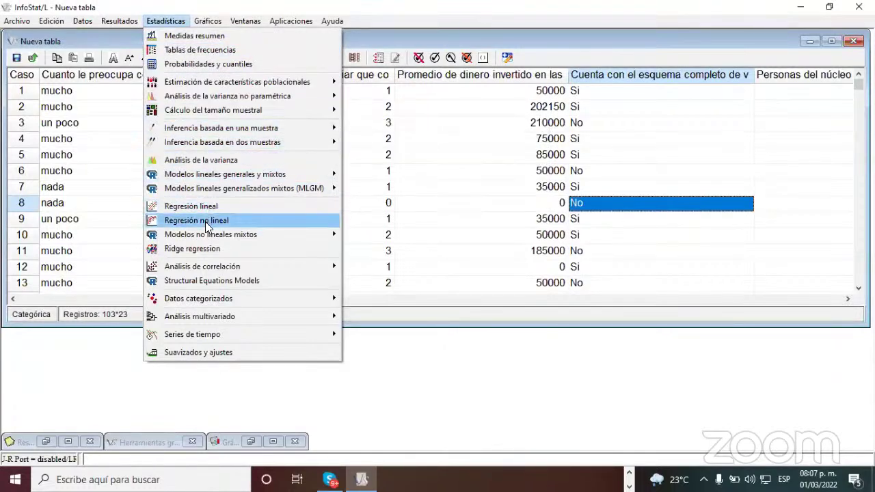
pyautogui.click(366, 282)
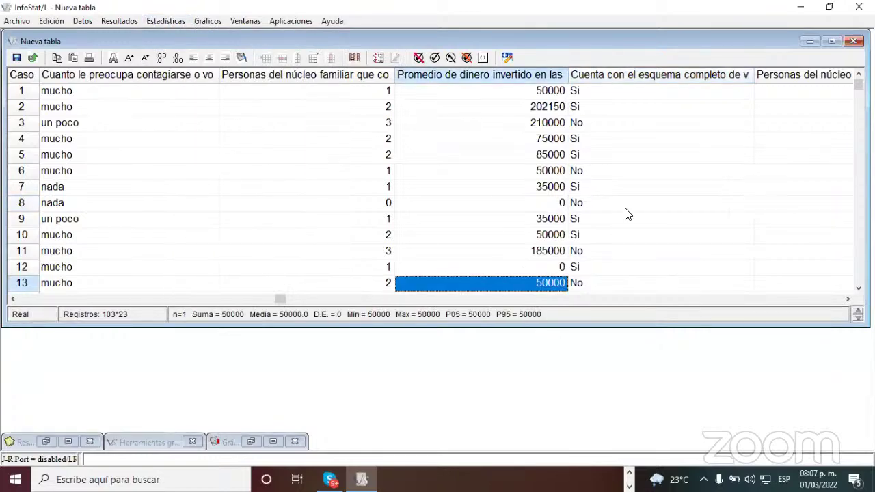
pyautogui.moveTo(858, 84); pyautogui.dragTo(840, 86)
# Step: Start a contingency table for categorized data and pick Ahorra parte de sus ingresos from the available variables
pyautogui.click(177, 22)
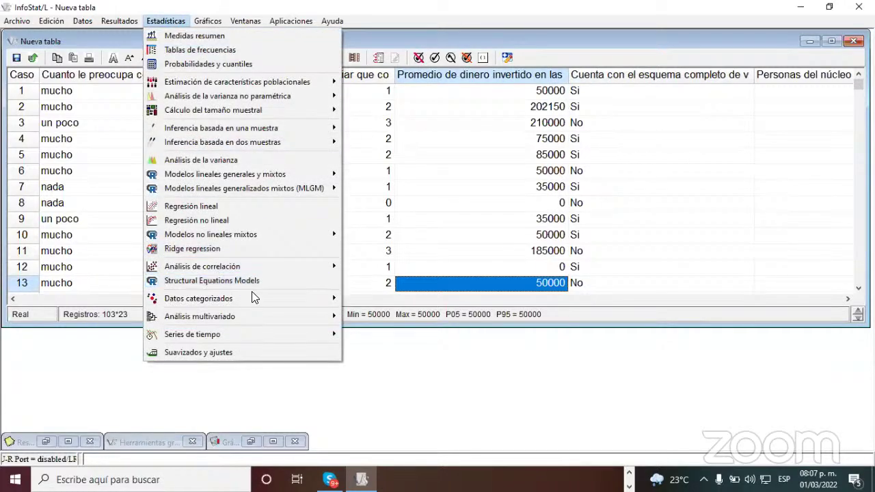
pyautogui.moveTo(263, 298)
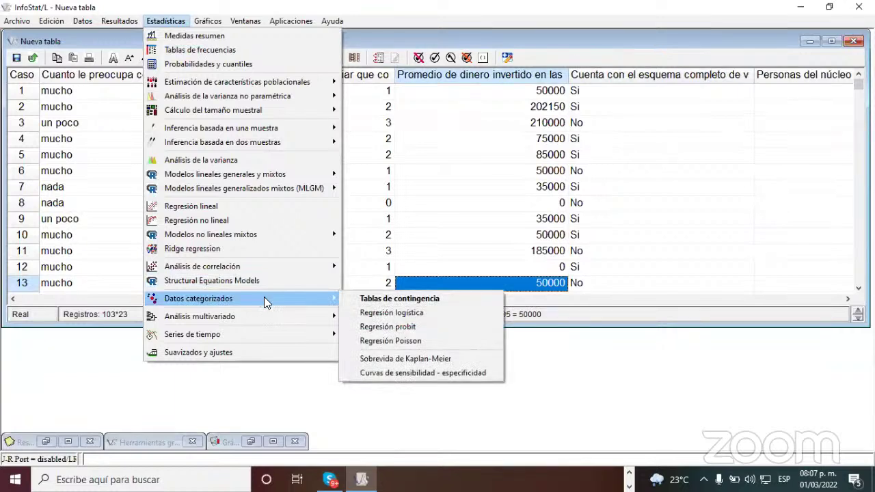
pyautogui.click(439, 299)
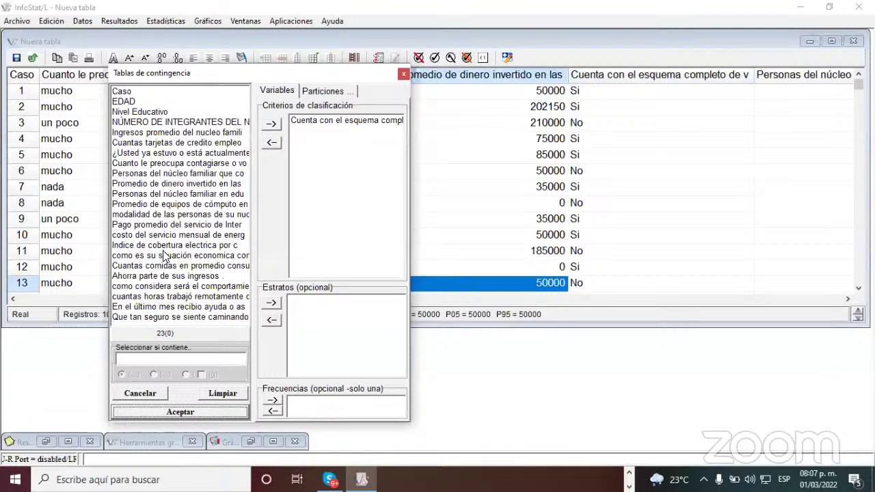
pyautogui.click(151, 163)
pyautogui.press('Up')
pyautogui.press('Up')
pyautogui.press('Up')
pyautogui.press('Up')
pyautogui.press('Up')
pyautogui.press('Up')
pyautogui.press('Up')
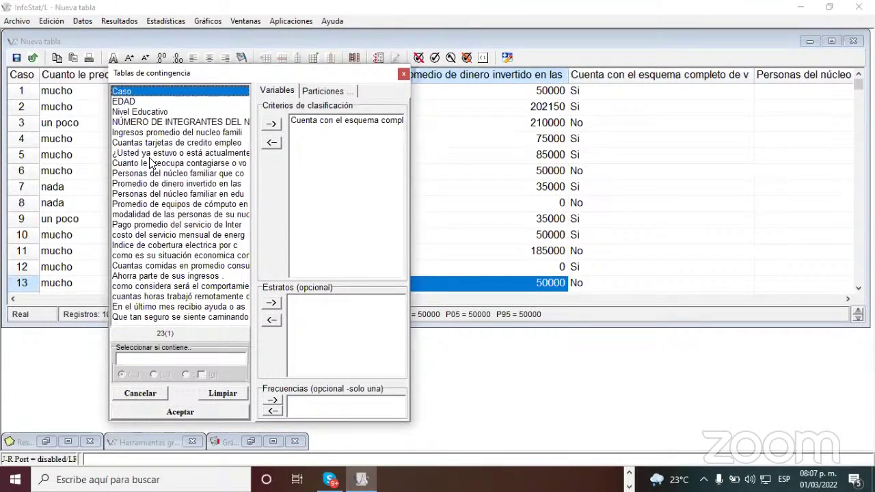
pyautogui.press('Down')
pyautogui.press('Down')
pyautogui.press('Down')
pyautogui.press('Down')
pyautogui.press('Down')
pyautogui.press('Down')
pyautogui.press('Down')
pyautogui.press('Down')
pyautogui.press('Down')
pyautogui.press('Down')
pyautogui.press('Down')
pyautogui.press('Down')
pyautogui.press('Down')
pyautogui.press('Down')
pyautogui.press('Down')
pyautogui.press('Down')
pyautogui.press('Down')
pyautogui.press('Down')
pyautogui.press('Down')
pyautogui.press('Down')
pyautogui.press('Down')
pyautogui.press('Down')
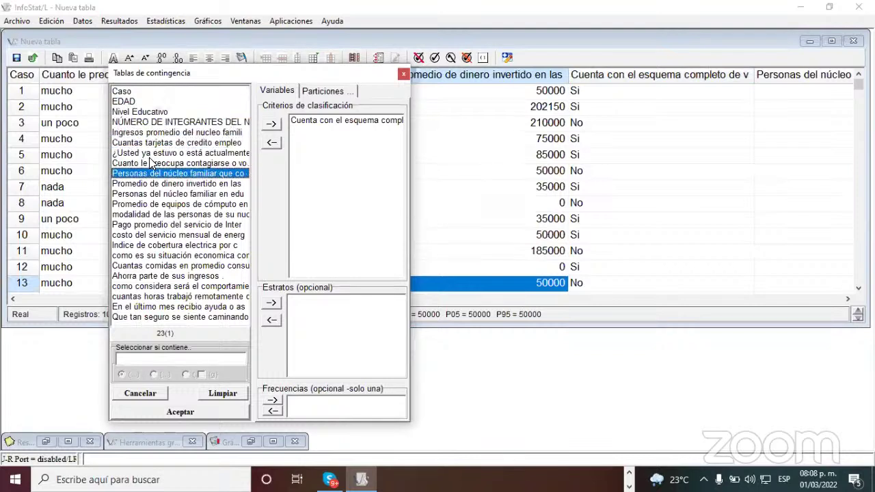
pyautogui.press('Up')
pyautogui.press('Up')
pyautogui.press('Up')
pyautogui.press('Up')
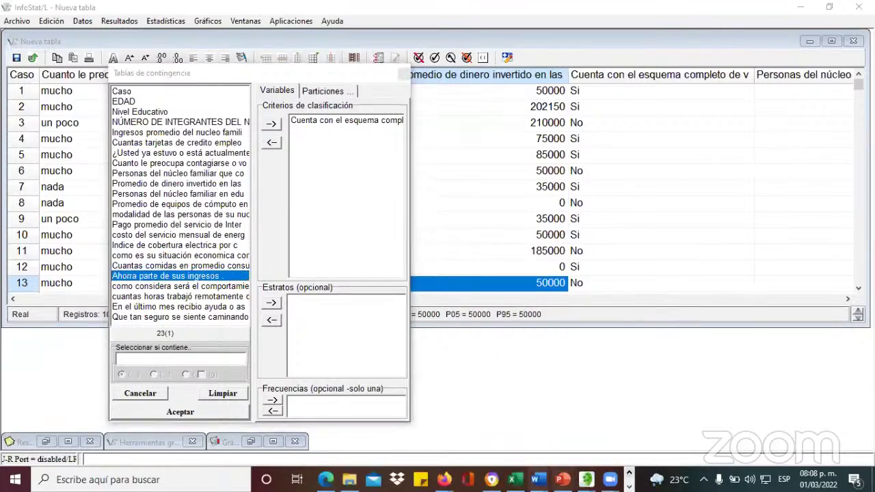
# Step: Switch to the Excel database and examine the Ahorra parte de sus ingresos column and its categories
pyautogui.click(514, 479)
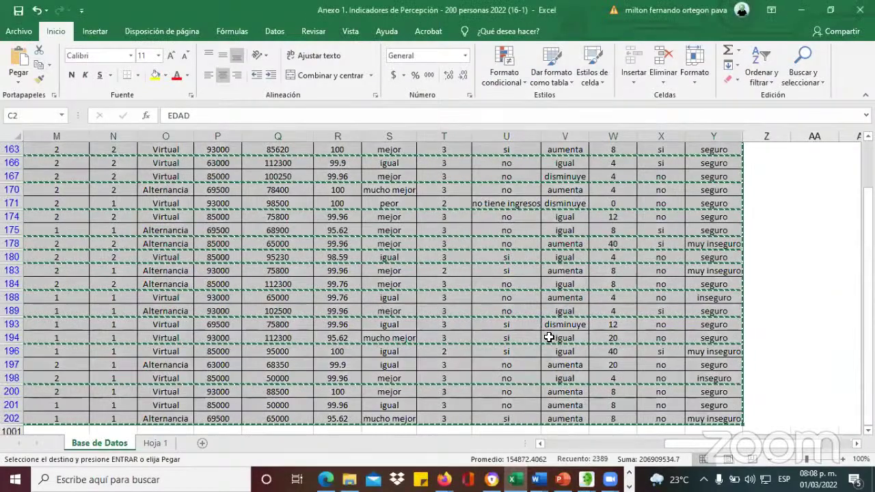
pyautogui.click(549, 338)
pyautogui.moveTo(866, 250); pyautogui.dragTo(866, 147)
pyautogui.click(493, 199)
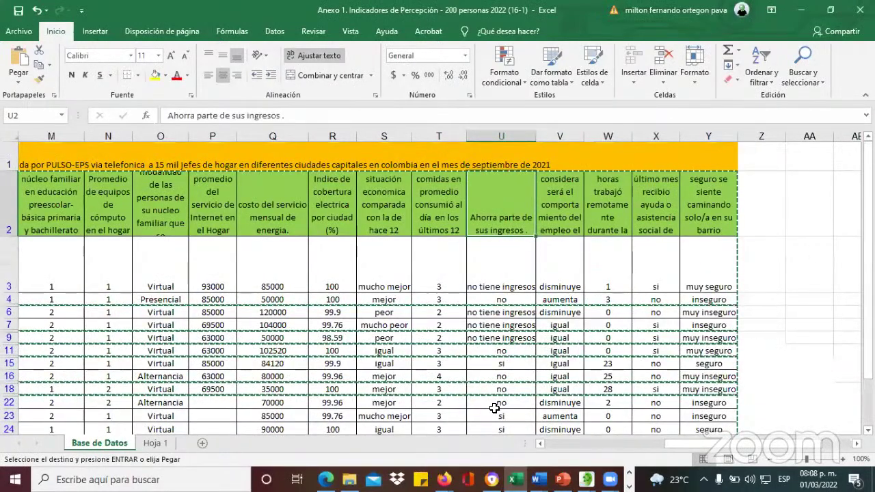
pyautogui.moveTo(585, 477)
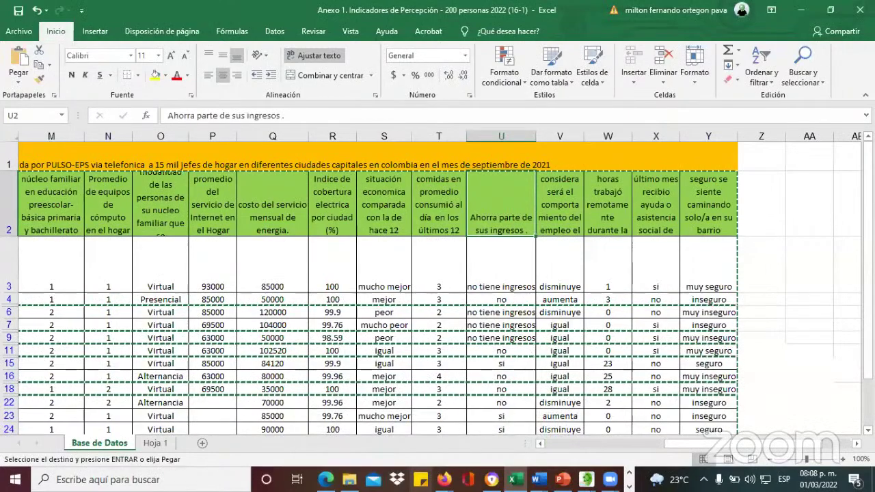
pyautogui.moveTo(512, 479)
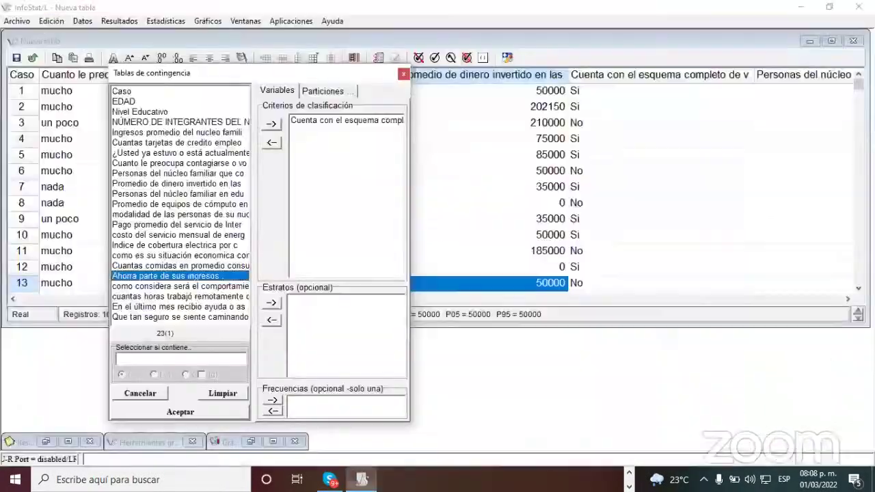
# Step: Return to InfoStat and add Ahorra parte de sus ingresos to the classification criteria alongside the complete vaccination scheme variable
pyautogui.click(362, 479)
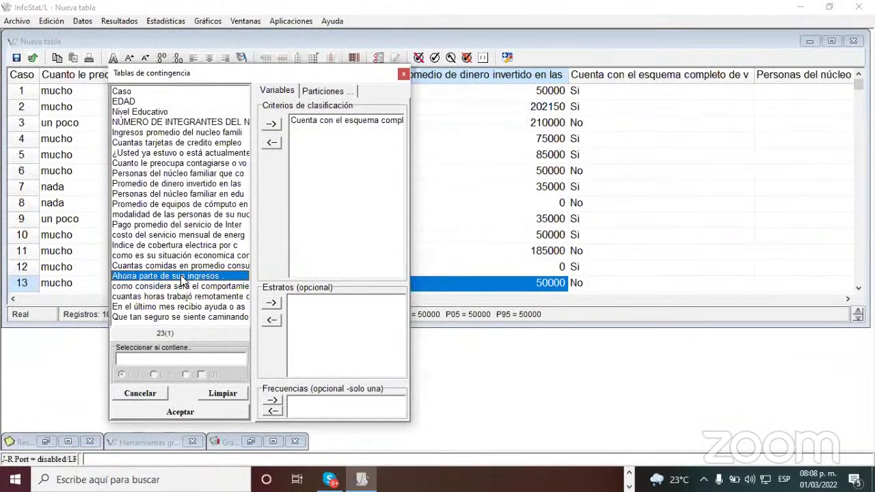
pyautogui.click(271, 125)
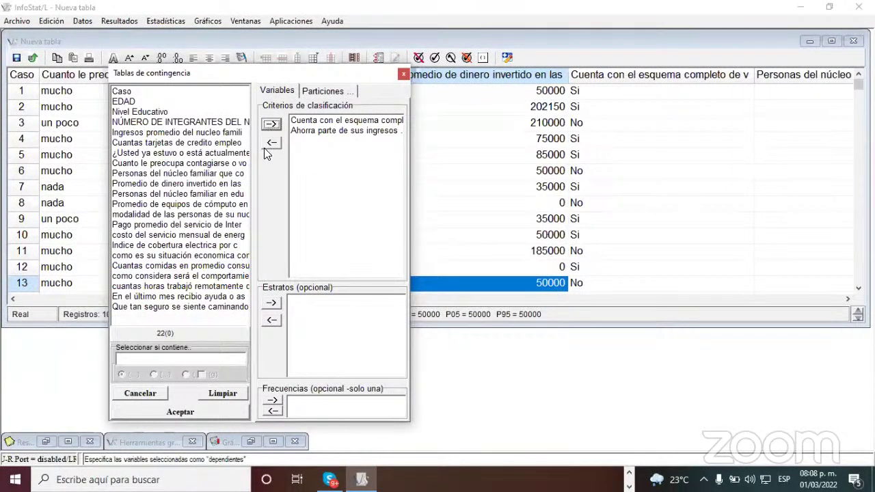
pyautogui.click(211, 410)
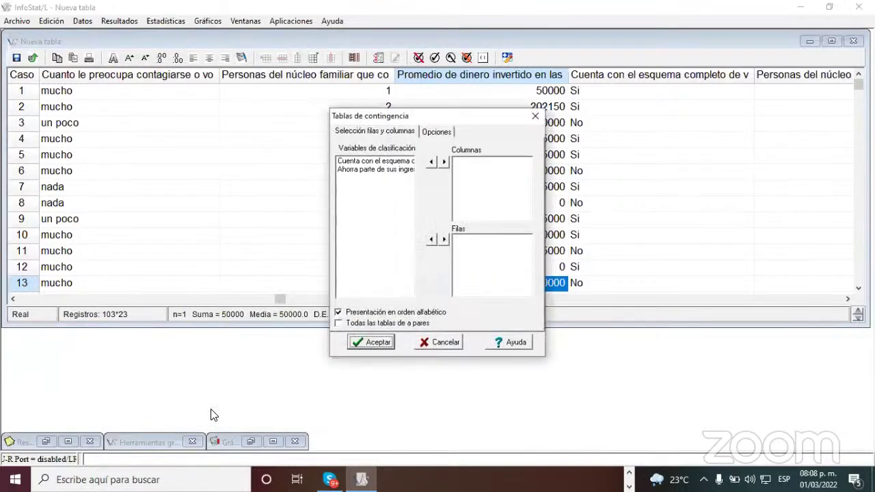
# Step: Generate the contingency table with the complete vaccination scheme in columns and Ahorra parte de sus ingresos in rows
pyautogui.click(382, 162)
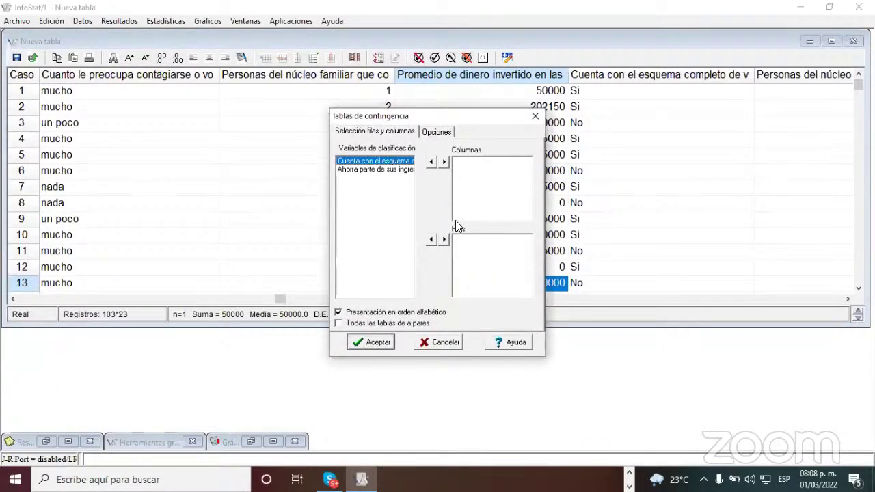
pyautogui.click(443, 162)
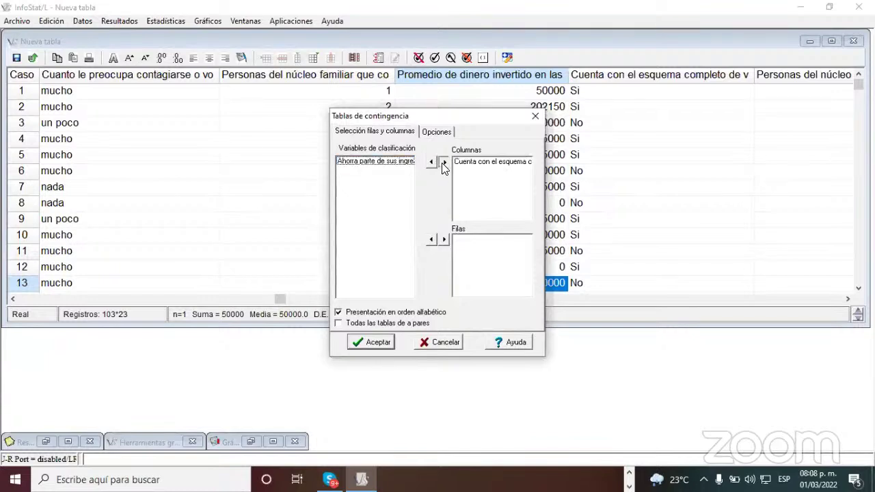
pyautogui.click(386, 166)
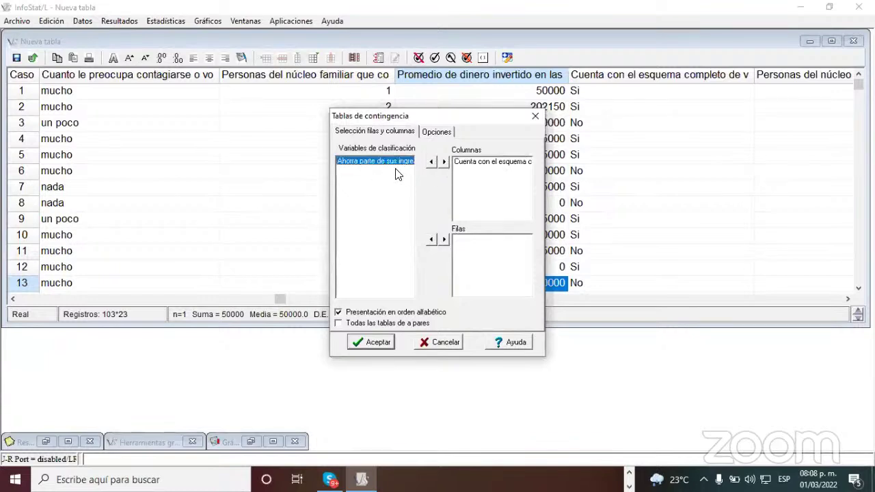
pyautogui.click(444, 240)
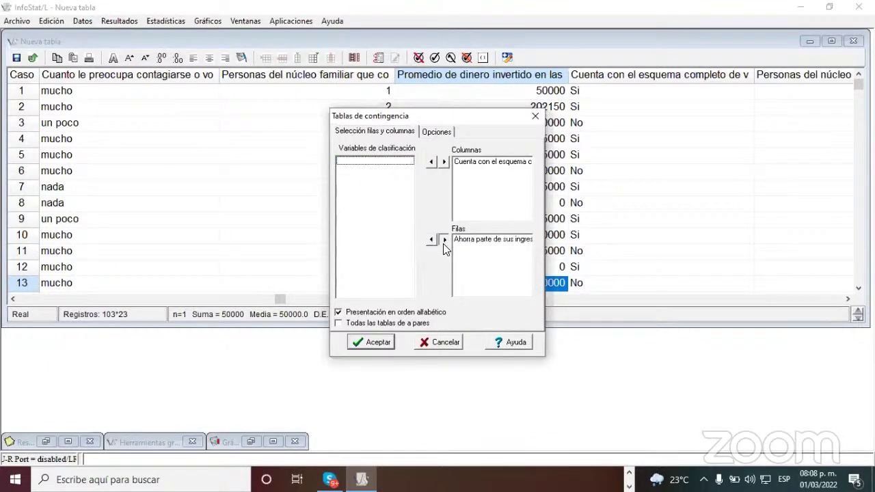
pyautogui.click(375, 341)
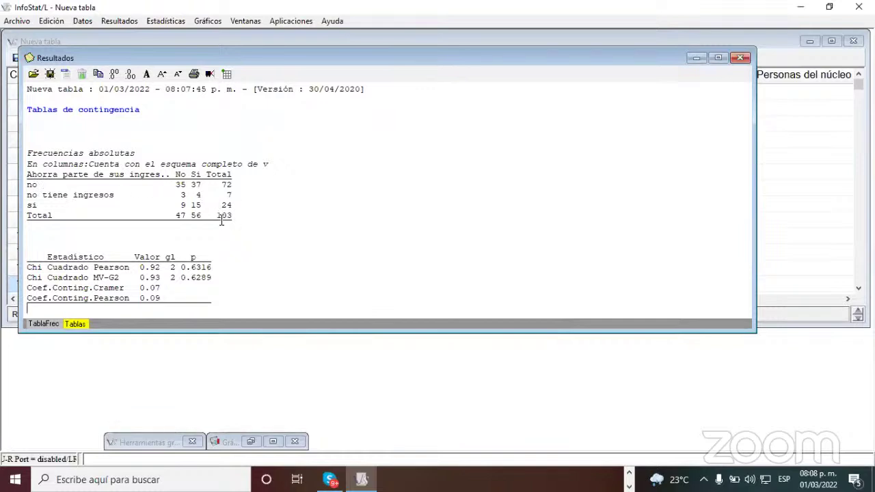
# Step: Examine the grand total and the absolute frequencies of savings against vaccination scheme in the contingency table
pyautogui.moveTo(217, 217); pyautogui.dragTo(235, 218)
pyautogui.click(243, 223)
pyautogui.moveTo(236, 215)
pyautogui.mouseDown()
pyautogui.moveTo(216, 216)
pyautogui.moveTo(235, 216)
pyautogui.mouseUp()
pyautogui.click(243, 264)
pyautogui.moveTo(25, 174); pyautogui.dragTo(240, 213)
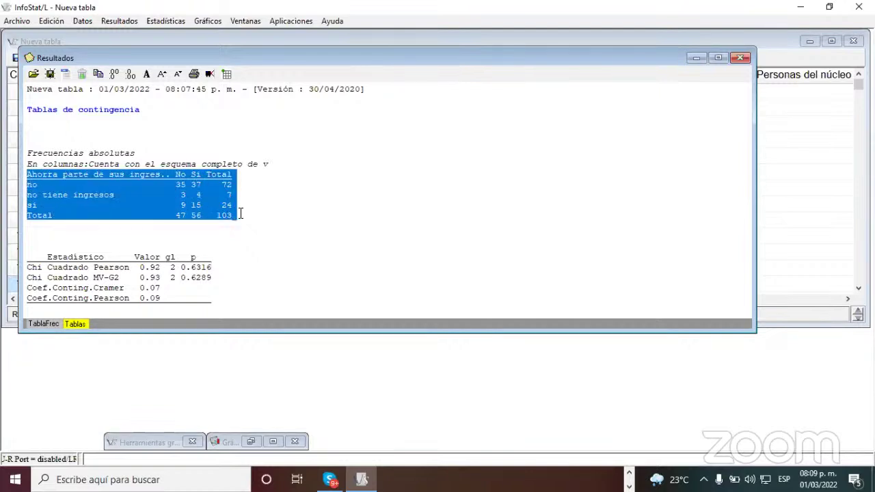